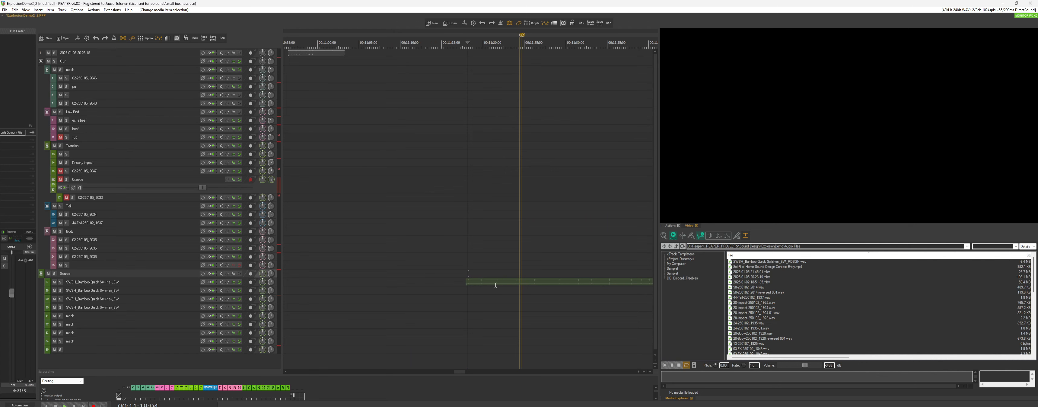
Set the time selection to the short clip on the Source track.
scroll(496, 285, down, 2)
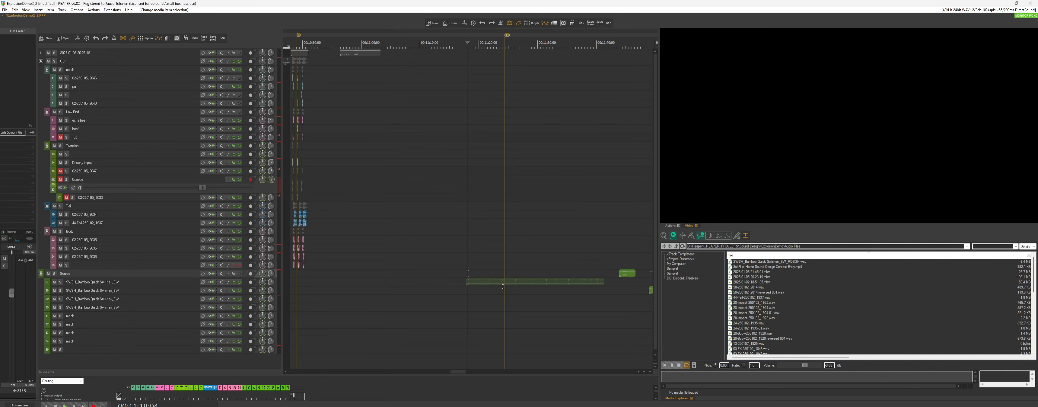
scroll(507, 286, up, 5)
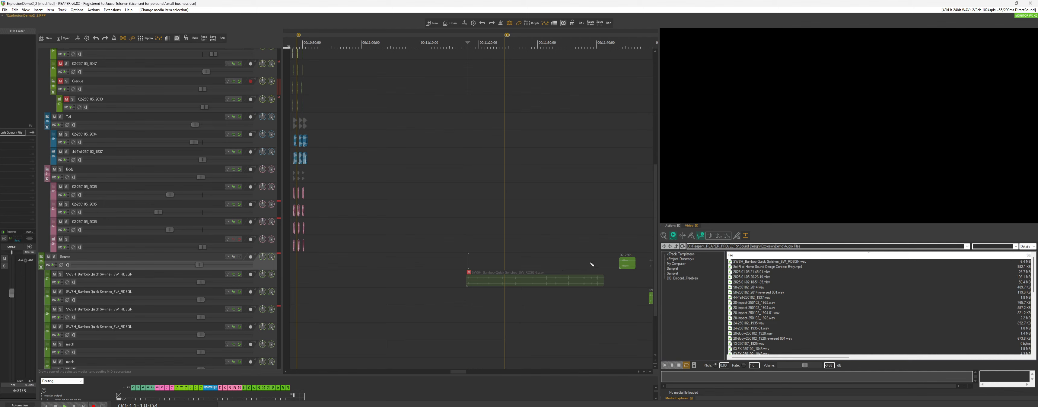
scroll(589, 261, down, 2)
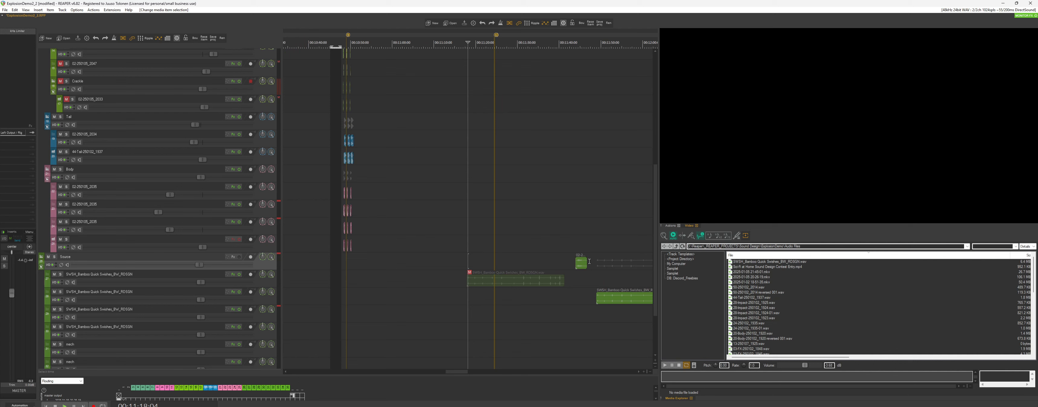
drag(589, 261, 563, 264)
key(t)
scroll(598, 273, up, 4)
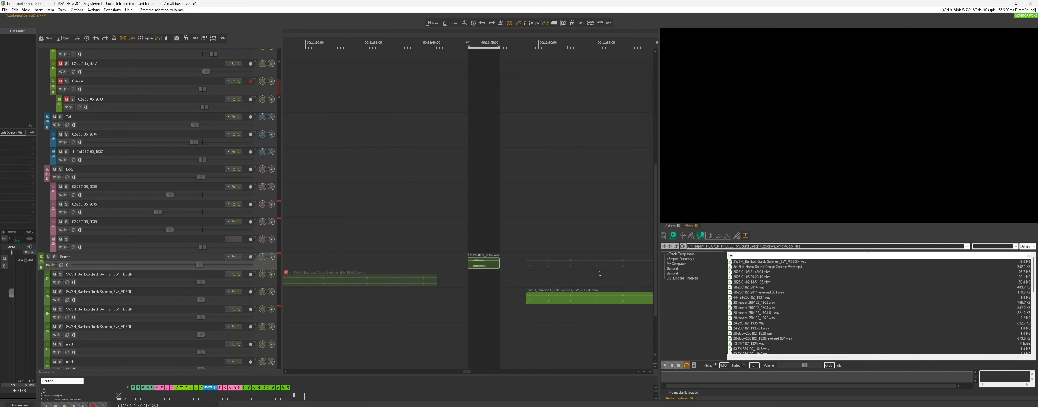
Set the time selection to the second Bamboo Quick Swishes item, and return it to the short clip on the Source track.
scroll(526, 299, up, 2)
scroll(528, 298, down, 4)
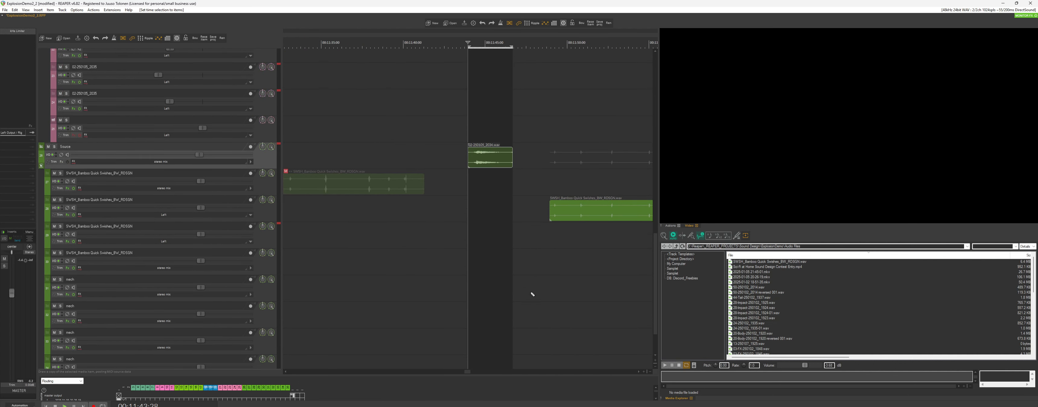
scroll(528, 294, down, 4)
click(517, 200)
scroll(539, 226, down, 2)
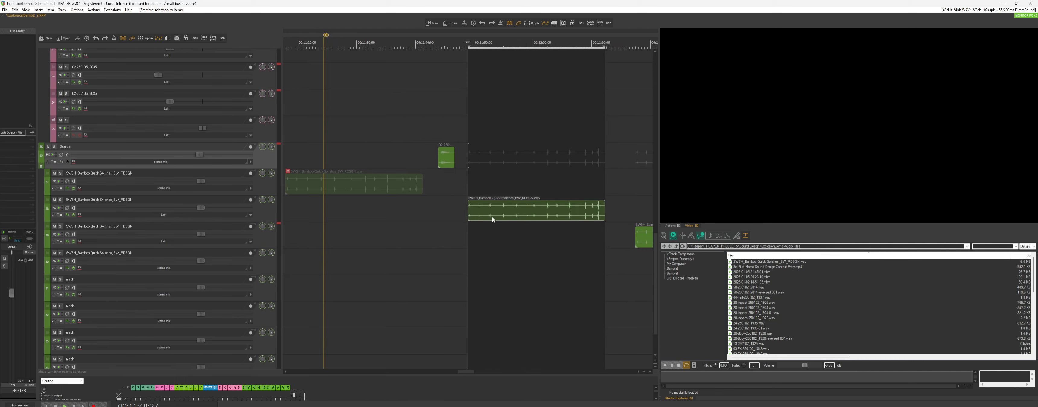
drag(451, 193, 475, 205)
key(ctrl+Left)
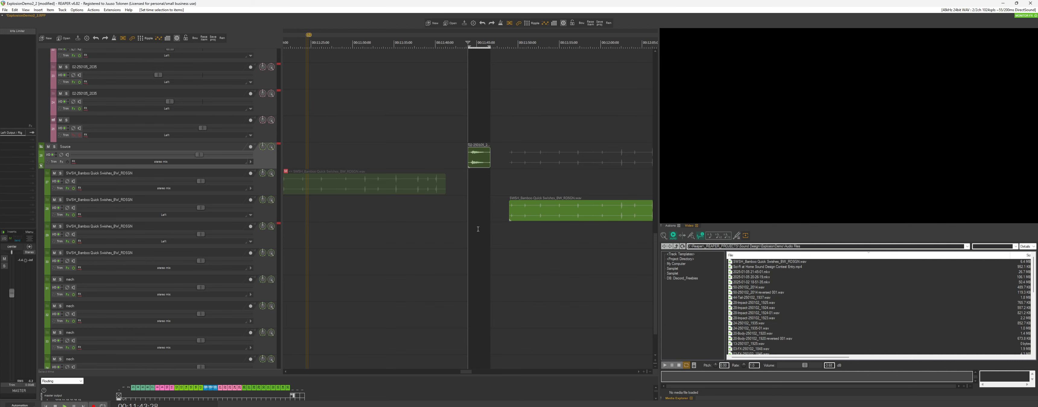
Unmute the first Bamboo Quick Swishes item and mute the short clips on the Source track.
scroll(478, 229, down, 6)
key(ctrl+z)
key(u)
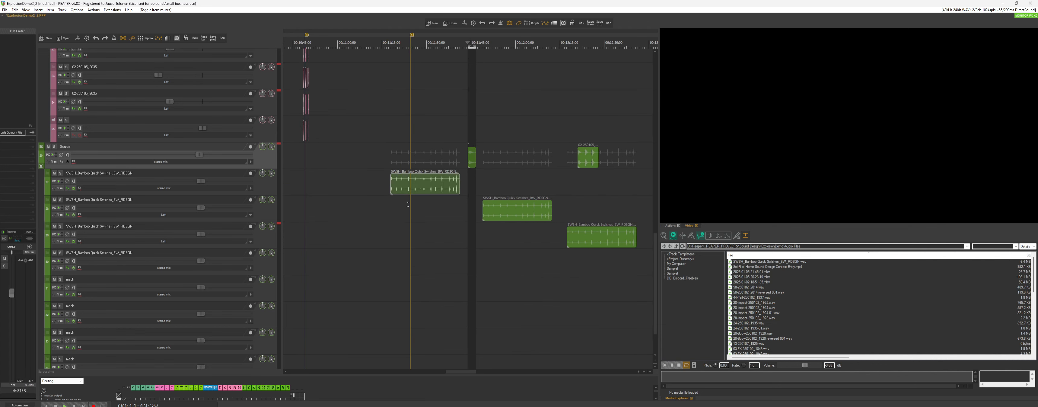
scroll(451, 151, down, 4)
scroll(500, 195, up, 4)
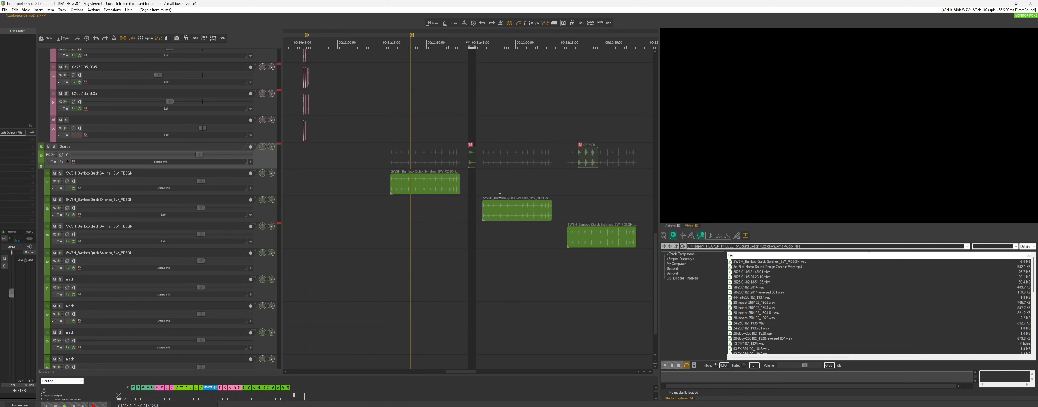
Play the first Bamboo Quick Swishes item and place the edit cursor at its start.
click(395, 167)
scroll(470, 213, down, 4)
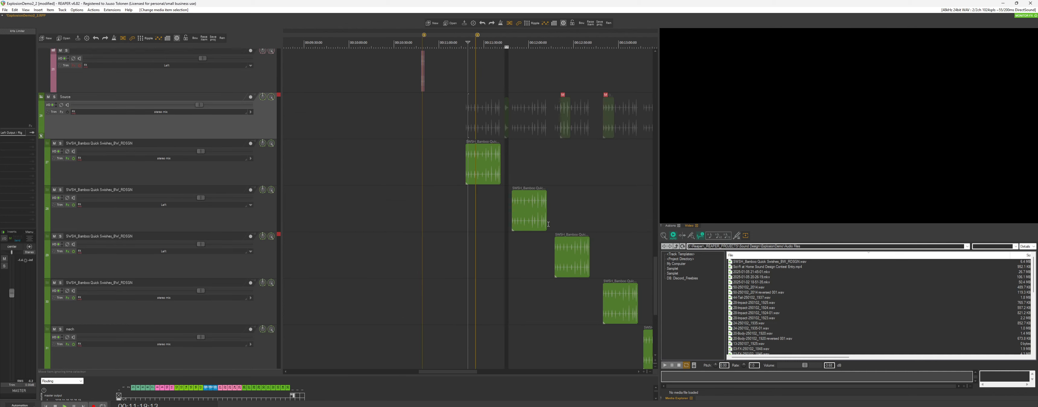
scroll(515, 228, up, 4)
scroll(515, 227, up, 4)
scroll(507, 217, down, 2)
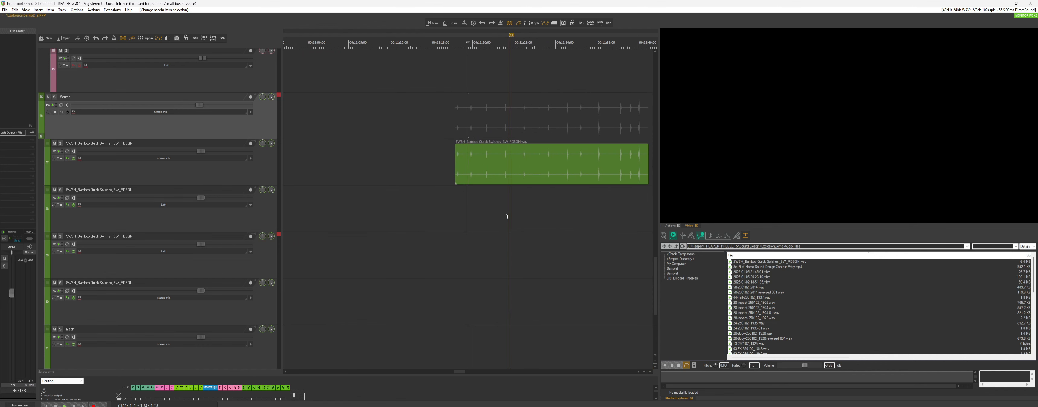
key(space)
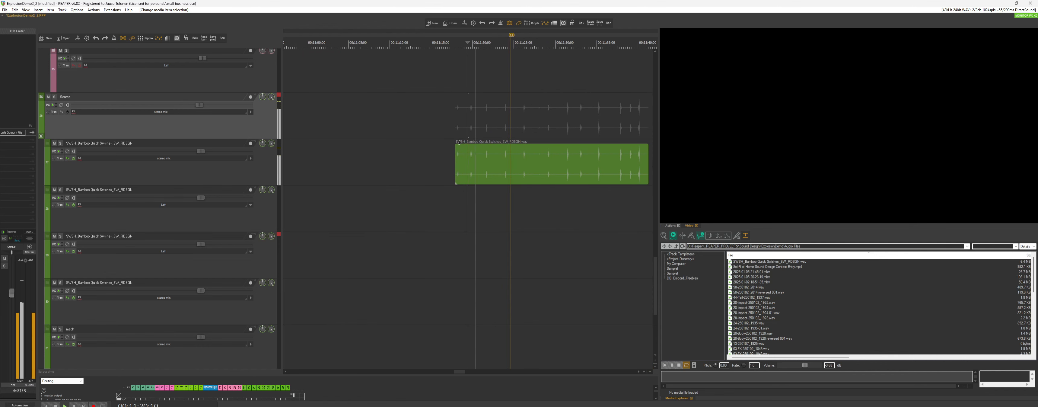
click(456, 160)
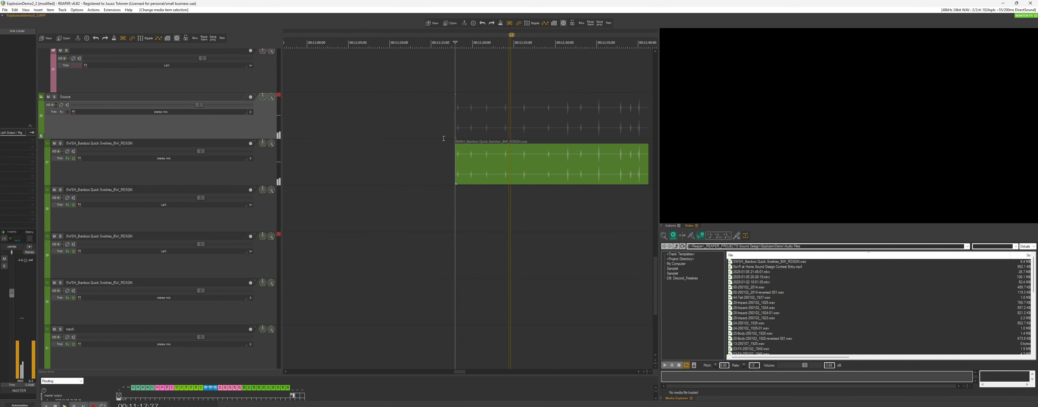
Open the FX chain of the first Bamboo Quick Swishes track and place the edit cursor just before the item's second hit.
click(67, 159)
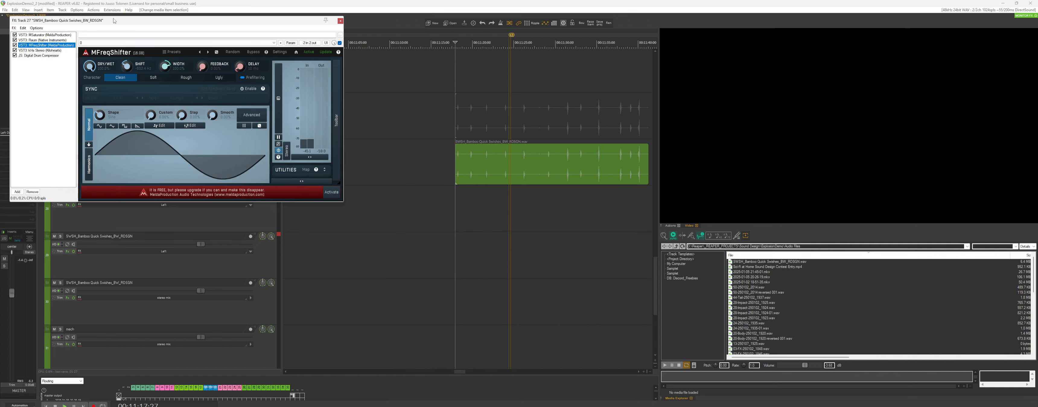
drag(114, 20, 119, 33)
click(471, 136)
scroll(475, 177, up, 3)
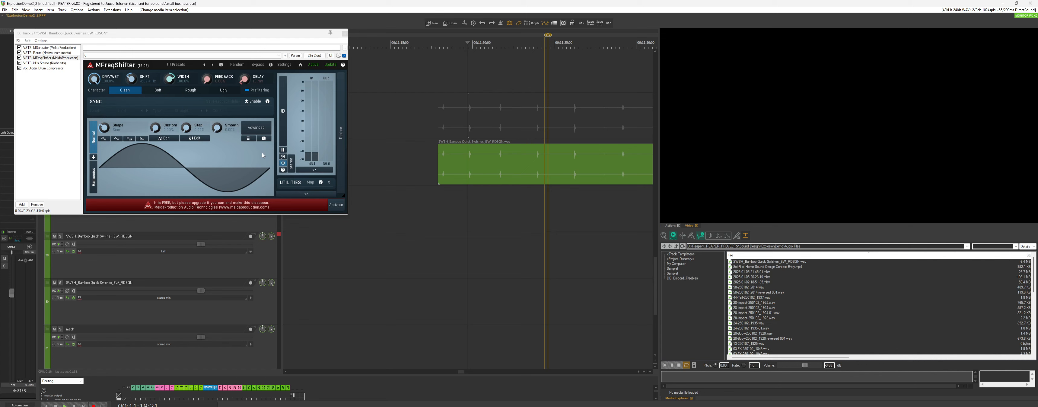
Display MSaturator in the FX chain and audition the second hit.
key(Up)
key(Up)
key(space)
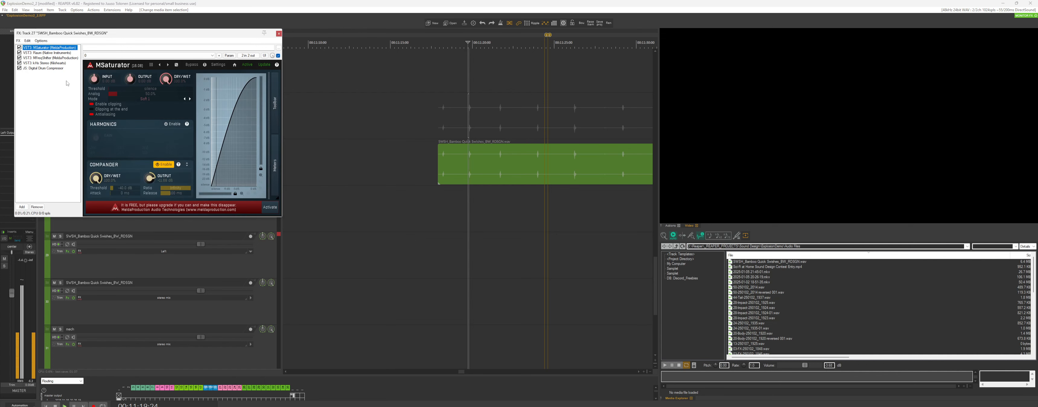
key(space)
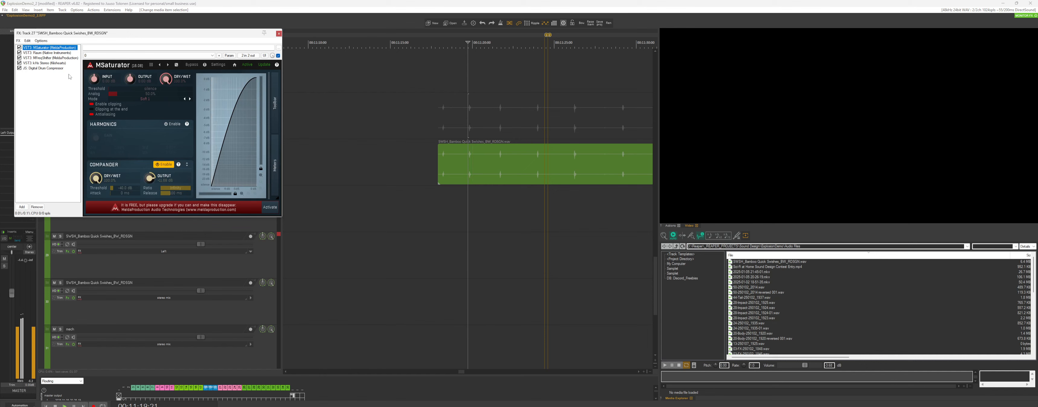
click(45, 139)
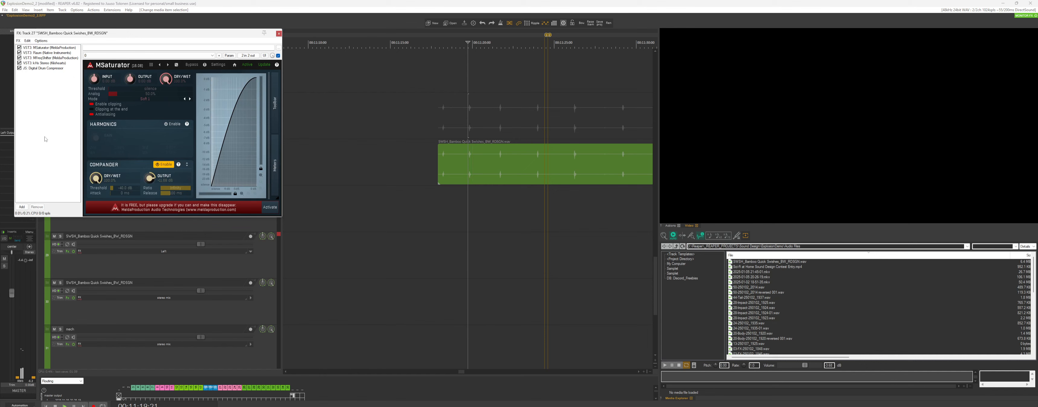
Compare playback with Raum bypassed and enabled, and check its Damp and High Cut controls.
click(35, 53)
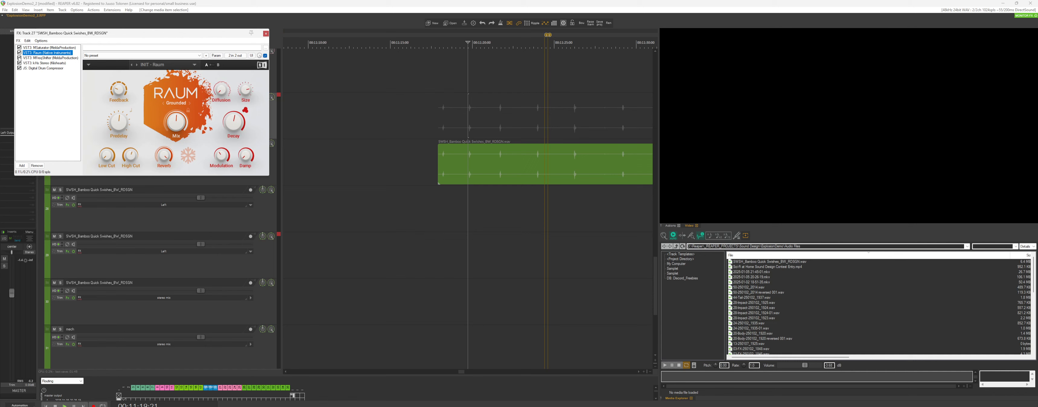
click(19, 53)
key(space)
key(space)
click(19, 52)
mouse_move(180, 119)
click(245, 166)
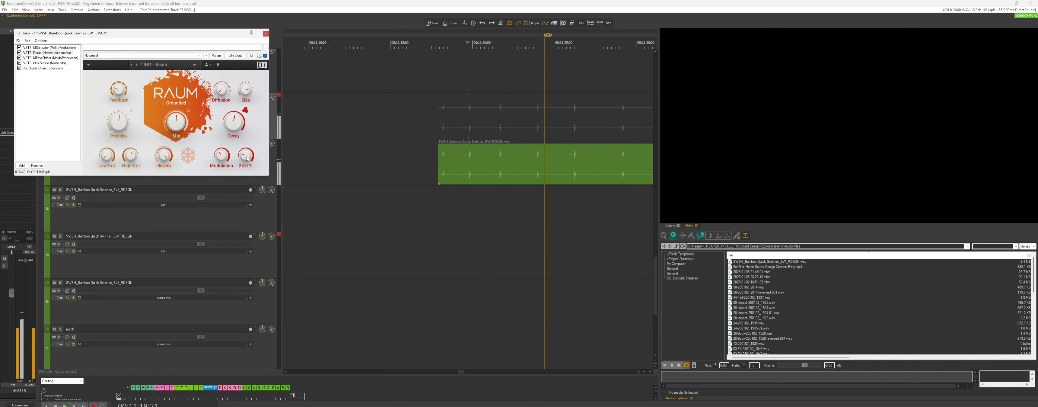
click(130, 155)
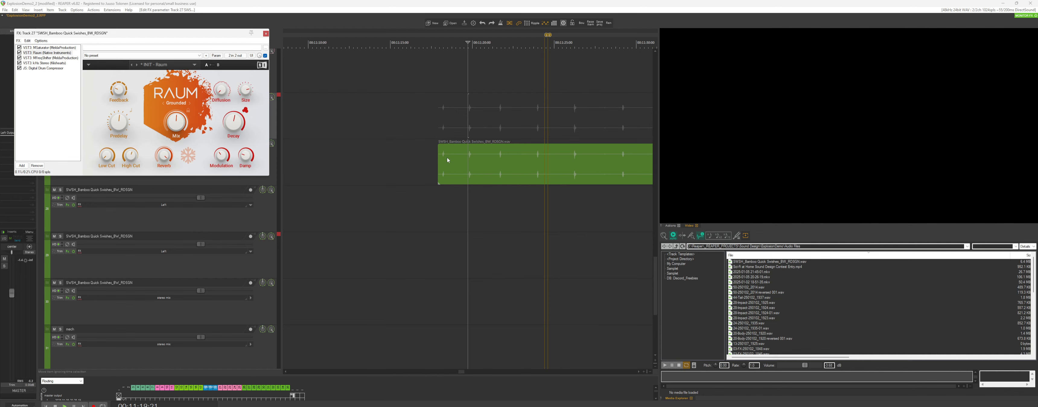
Place the edit cursor at the third hit and compare playback with MFreqShifter bypassed and enabled.
scroll(448, 159, down, 1)
click(489, 160)
scroll(489, 160, up, 3)
click(19, 58)
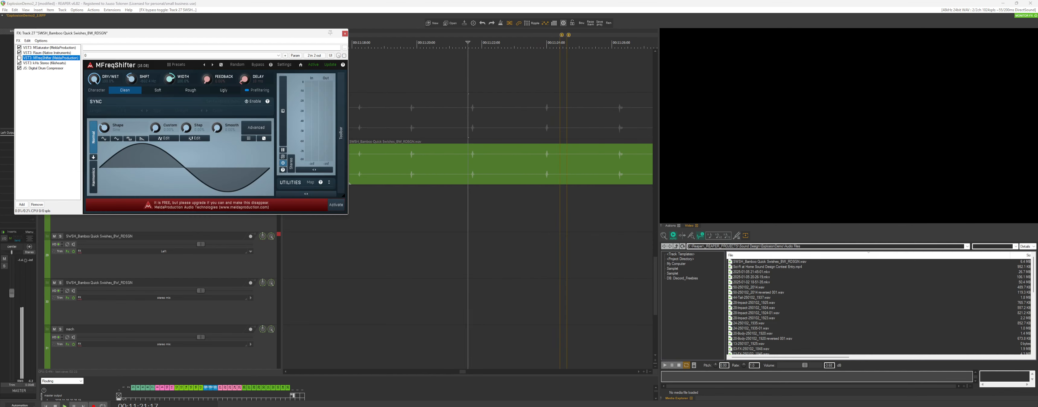
click(18, 59)
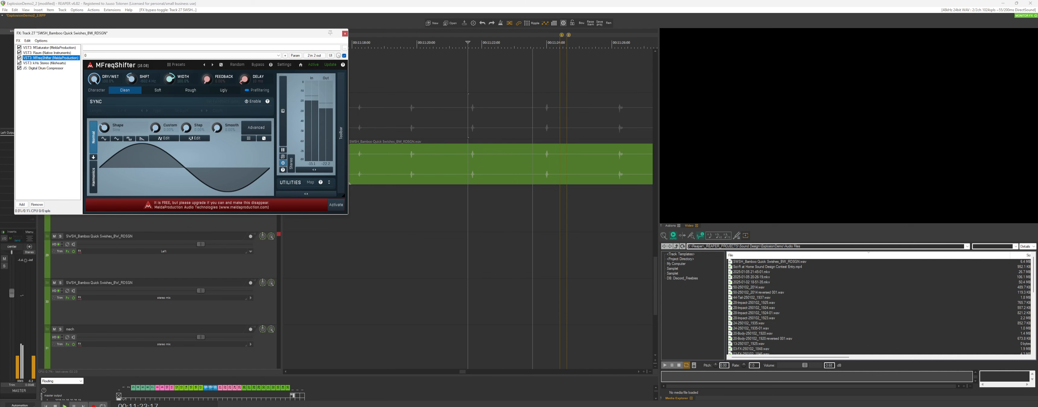
key(space)
scroll(444, 157, down, 1)
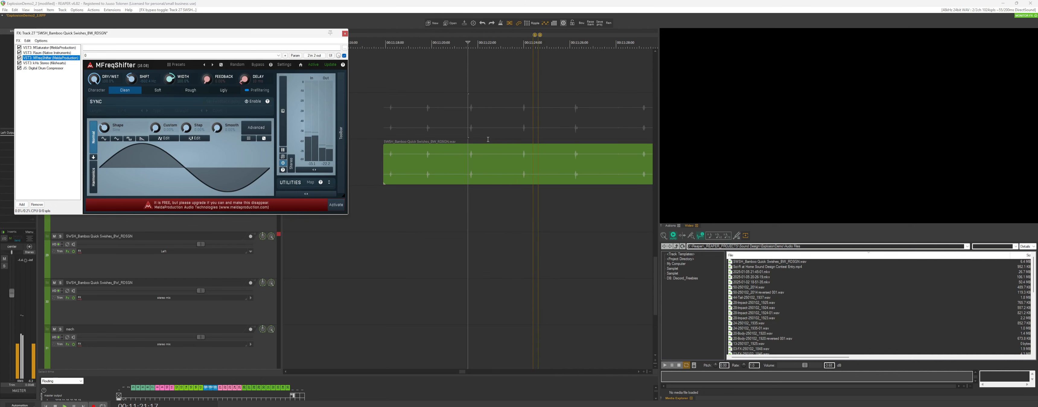
Tweak the Shift control of MFreqShifter after a look at Raum, and audition the frequency-shifted hit.
click(36, 53)
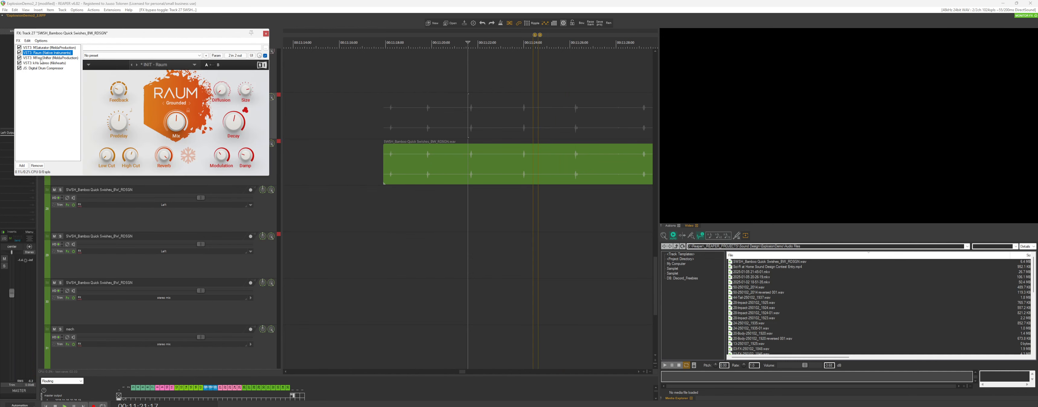
click(41, 59)
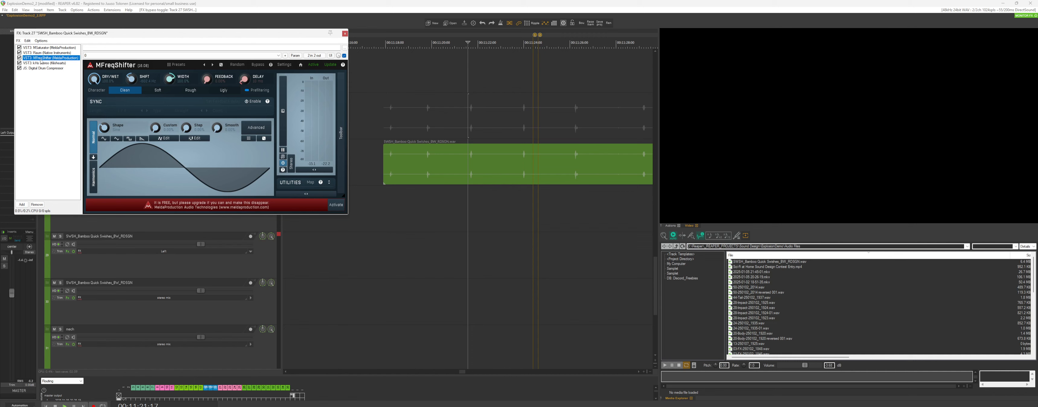
mouse_move(131, 81)
mouse_down()
mouse_move(131, 96)
mouse_move(132, 61)
mouse_move(132, 83)
mouse_up()
key(space)
key(space)
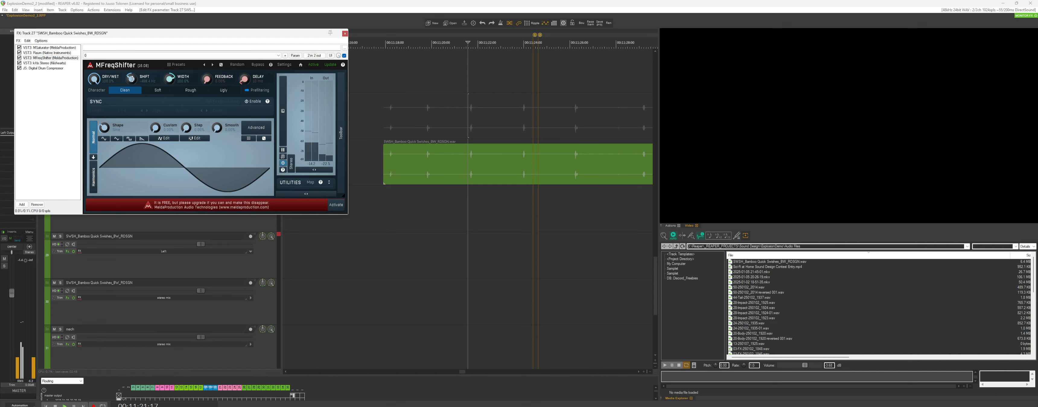
key(space)
key(space)
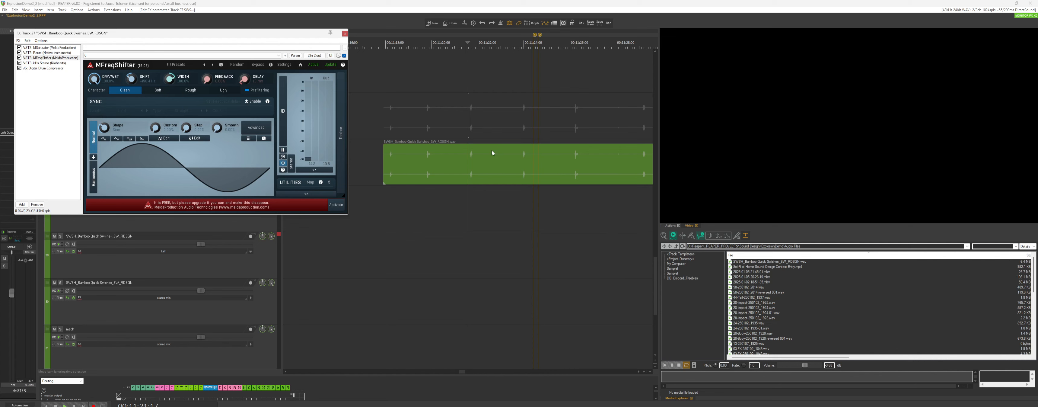
View the Stereo and Digital Drum Compressor effects, and close the first swishes track's FX chain.
scroll(492, 153, down, 5)
click(36, 63)
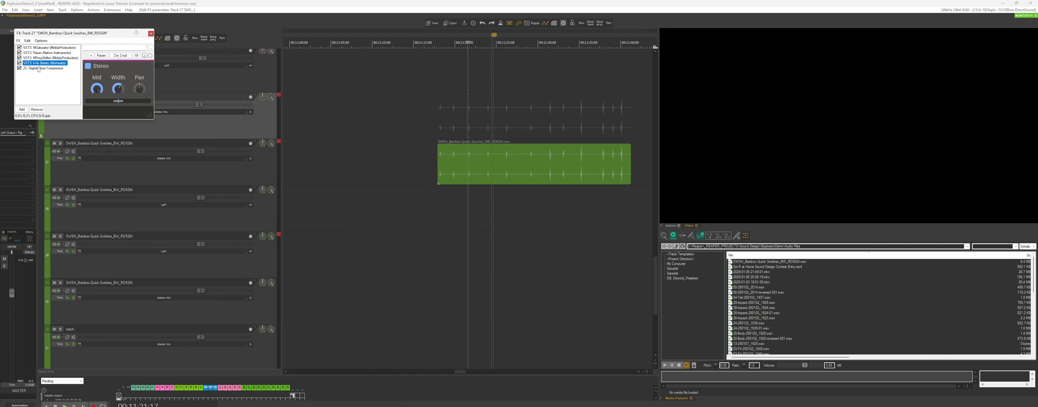
click(39, 68)
click(227, 34)
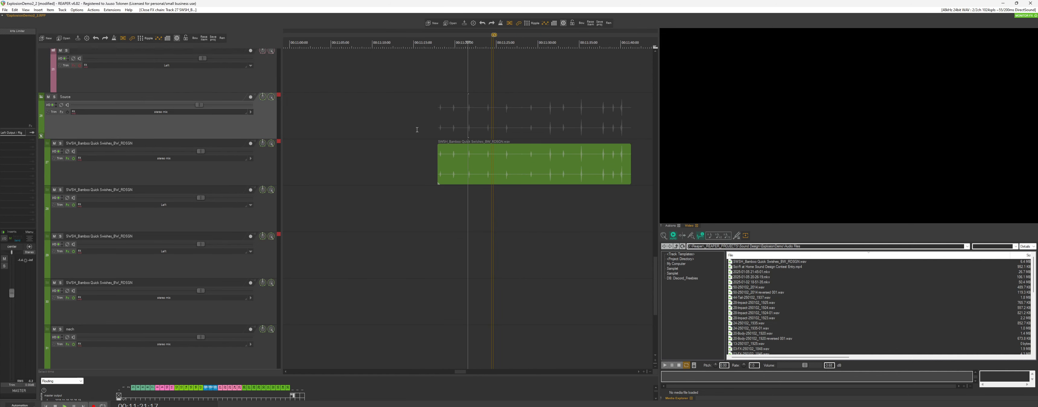
Set the time selection to the second Bamboo Quick Swishes item.
scroll(529, 167, down, 2)
scroll(529, 166, down, 2)
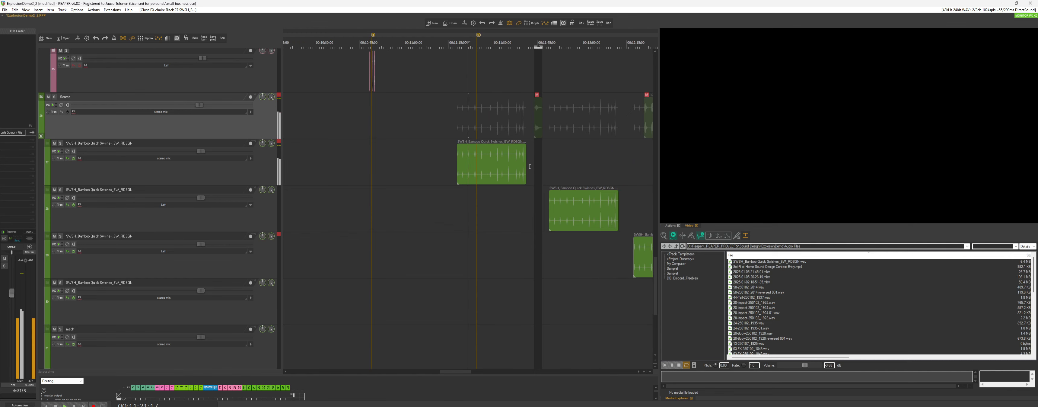
key(p)
scroll(556, 223, up, 4)
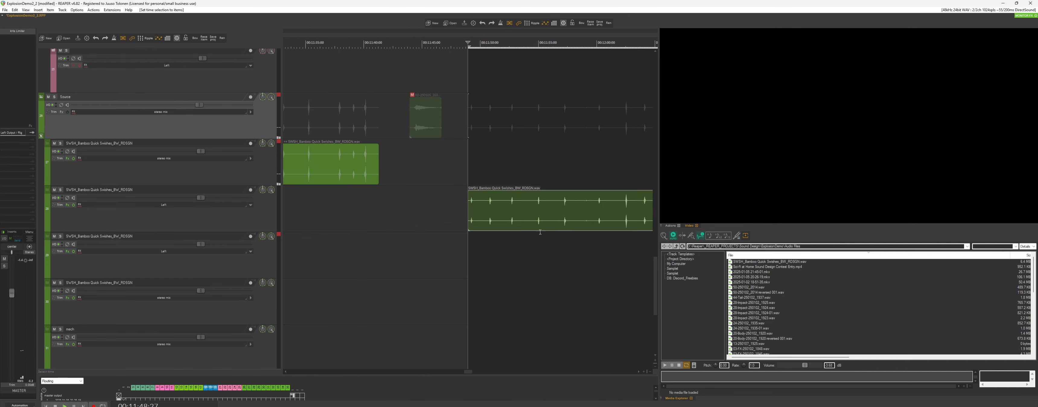
Audition the second Bamboo Quick Swishes item and open its track's FX chain showing Transgressor.
scroll(535, 221, down, 3)
scroll(529, 215, up, 3)
scroll(530, 215, down, 3)
scroll(529, 216, up, 1)
scroll(530, 216, up, 1)
scroll(530, 215, down, 1)
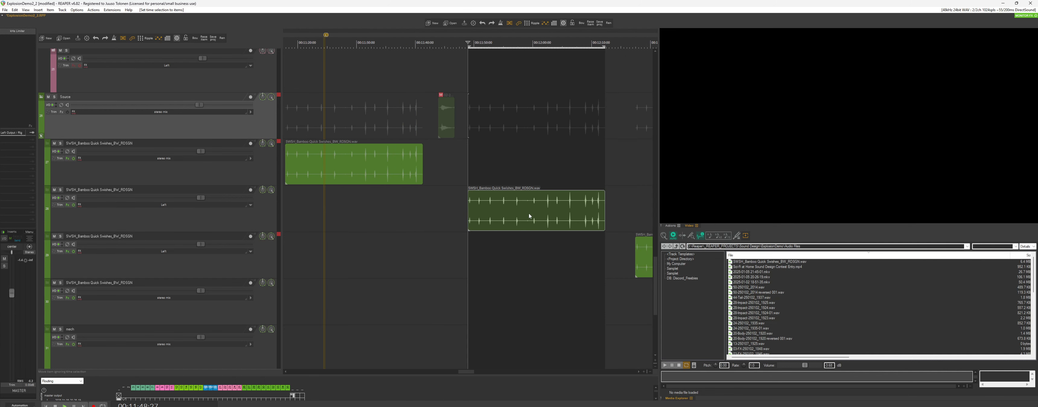
scroll(529, 213, up, 1)
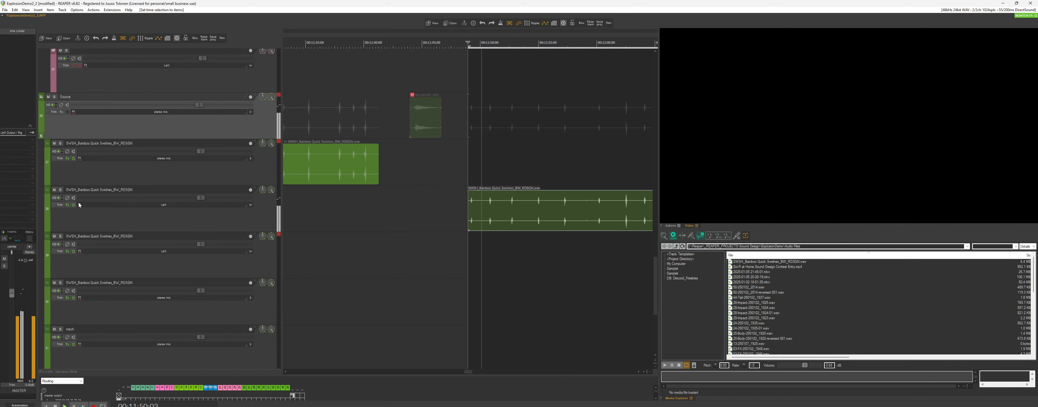
click(68, 205)
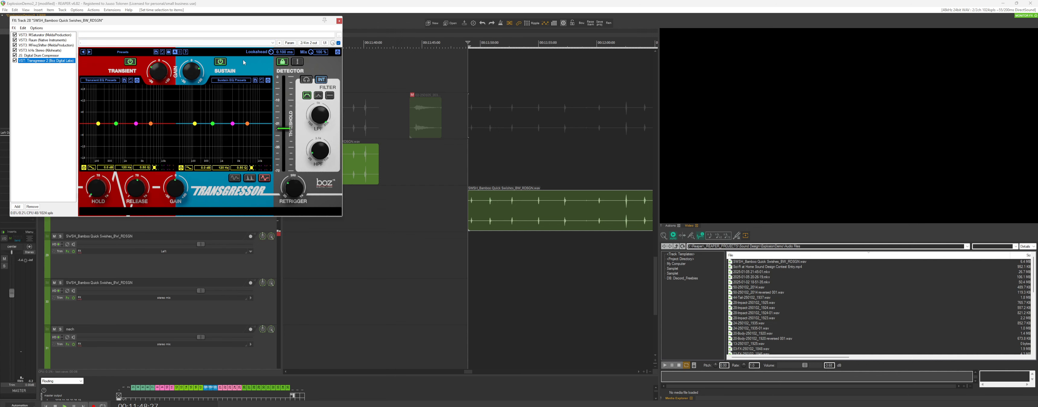
Close the second swishes track's FX chain, and audition the third Bamboo Quick Swishes item with the time selection set to it.
click(340, 21)
scroll(539, 229, down, 3)
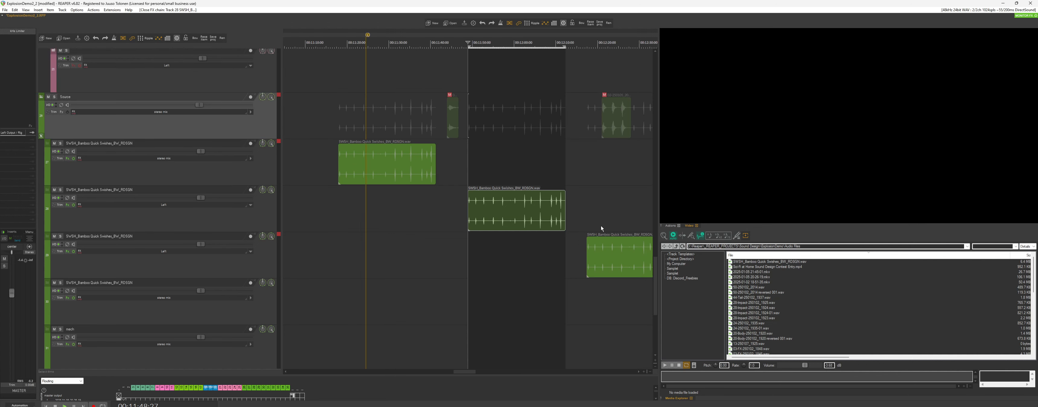
click(603, 258)
key(space)
scroll(593, 281, up, 4)
scroll(589, 280, down, 3)
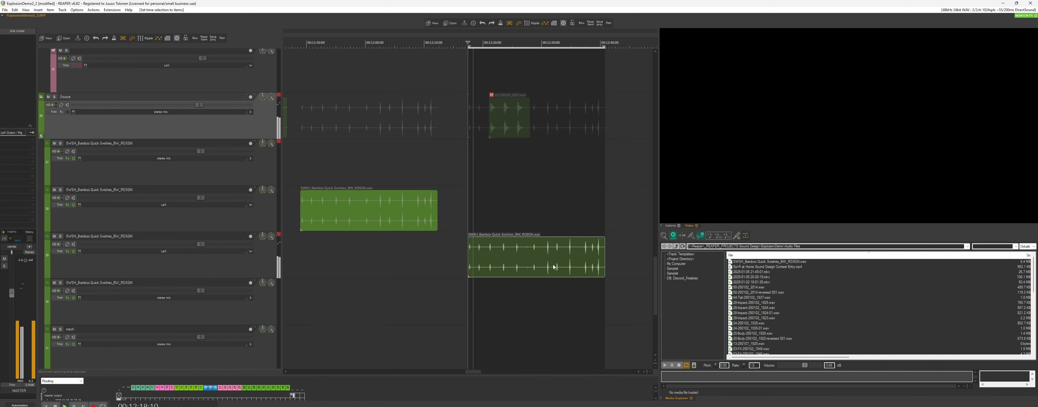
Open the third swishes track's FX chain showing Raum, and audition a hit inside its item.
click(67, 252)
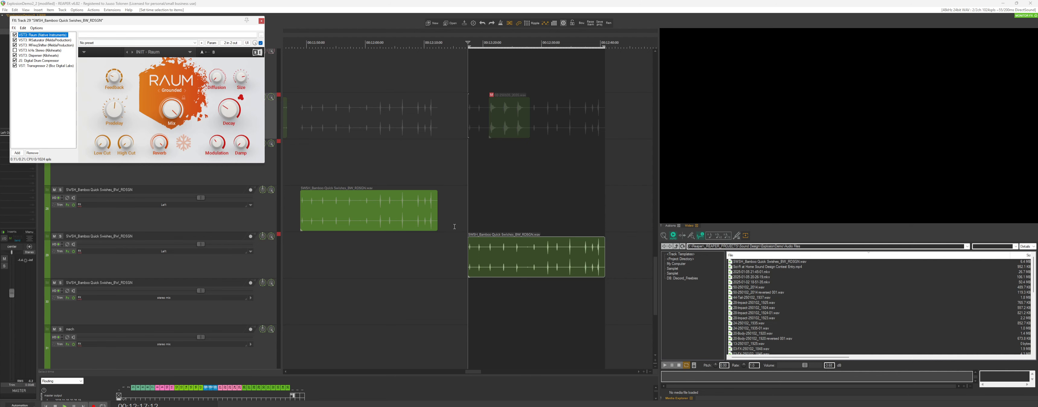
click(502, 226)
scroll(503, 226, up, 5)
scroll(503, 226, down, 2)
key(space)
key(space)
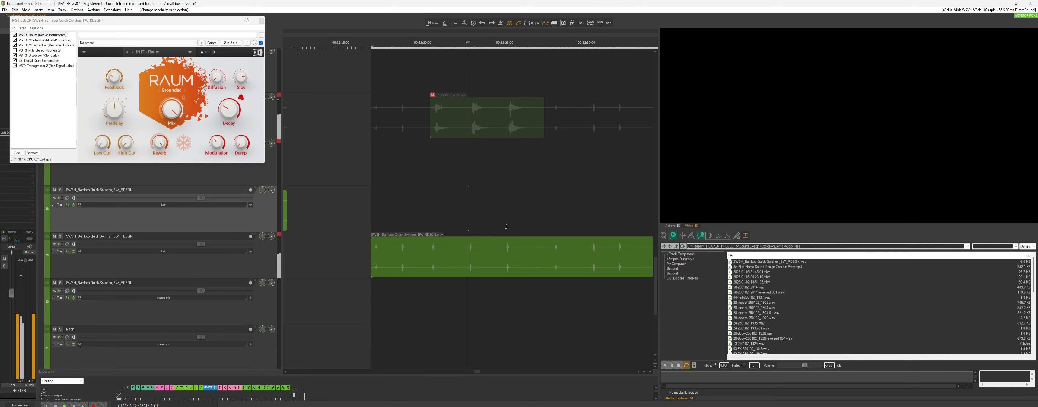
Zoom in on the third swishes item and audition it again from just before a hit.
click(506, 227)
scroll(506, 227, up, 2)
scroll(506, 226, down, 1)
key(space)
key(space)
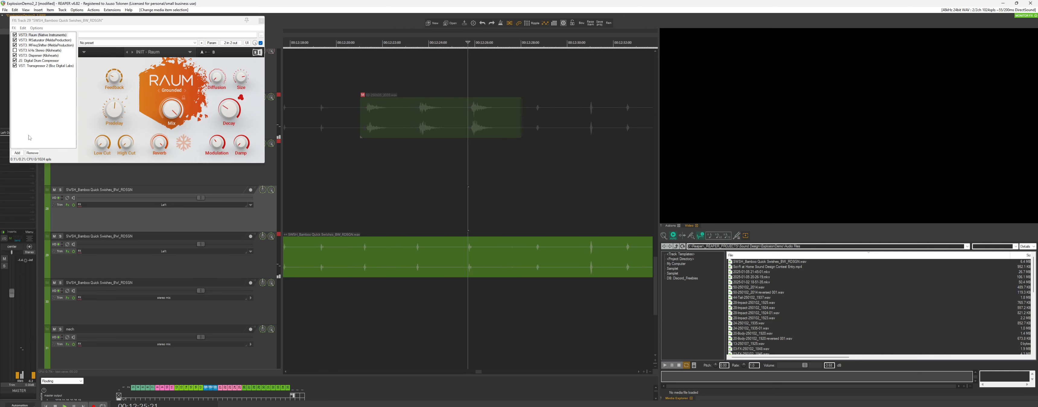
View Transgressor 2 in the third track's FX chain and compare the hit with the effect bypassed and enabled.
click(45, 65)
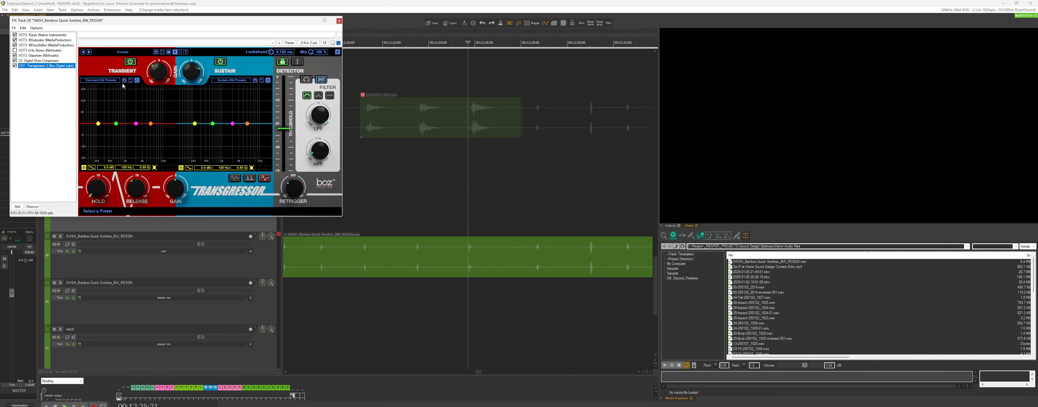
key(space)
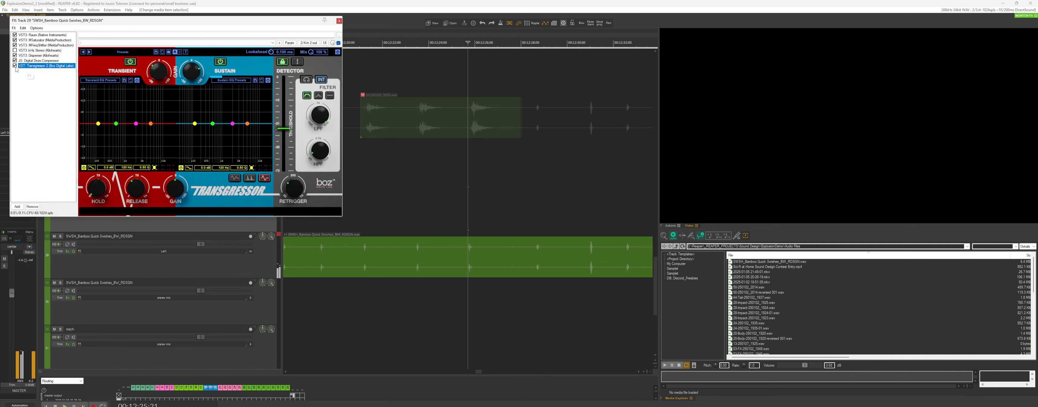
click(15, 67)
key(space)
key(space)
click(15, 67)
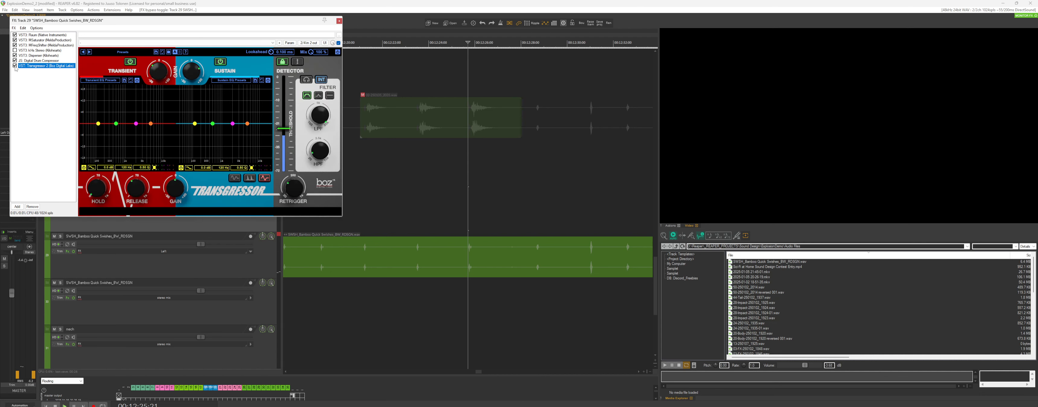
key(space)
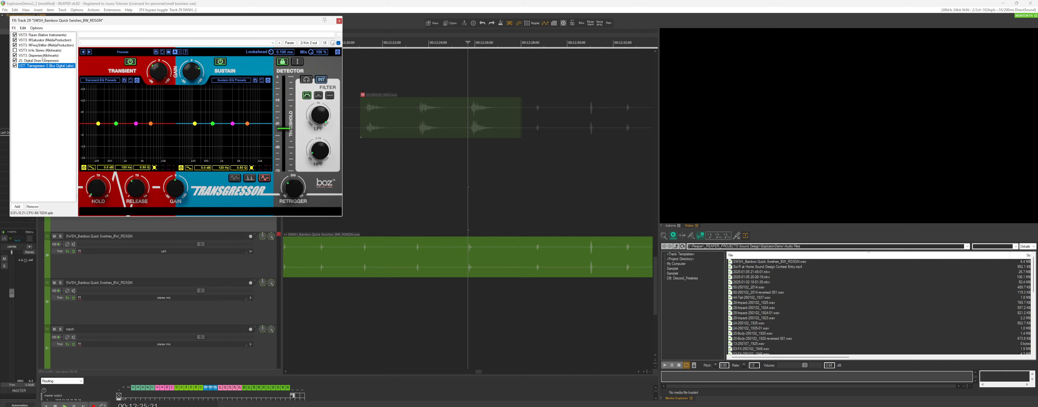
Replay the processed hit and view the MFreqShifter, MSaturator, kHs Stereo and Disperser effects of the third track.
key(space)
key(space)
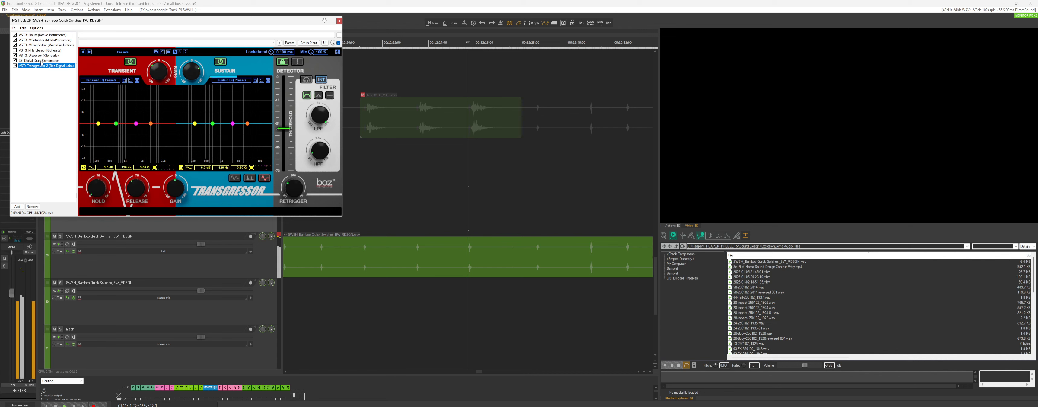
click(39, 46)
key(space)
key(space)
click(41, 41)
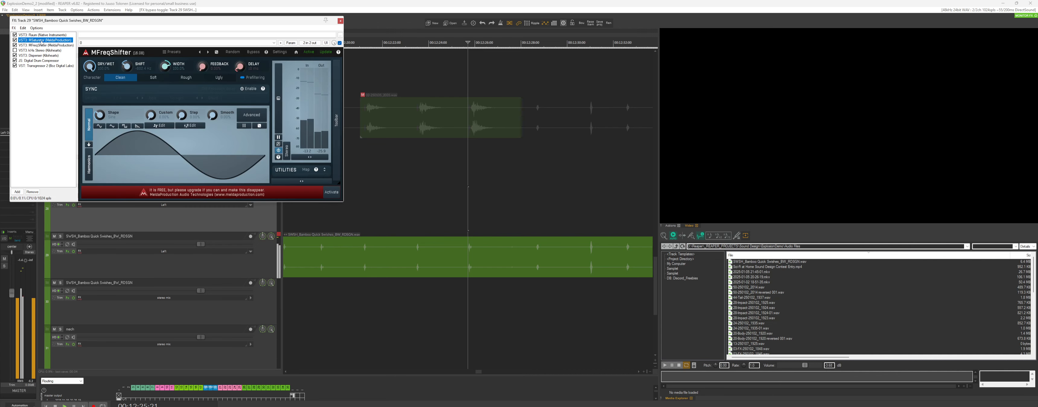
click(43, 50)
click(45, 55)
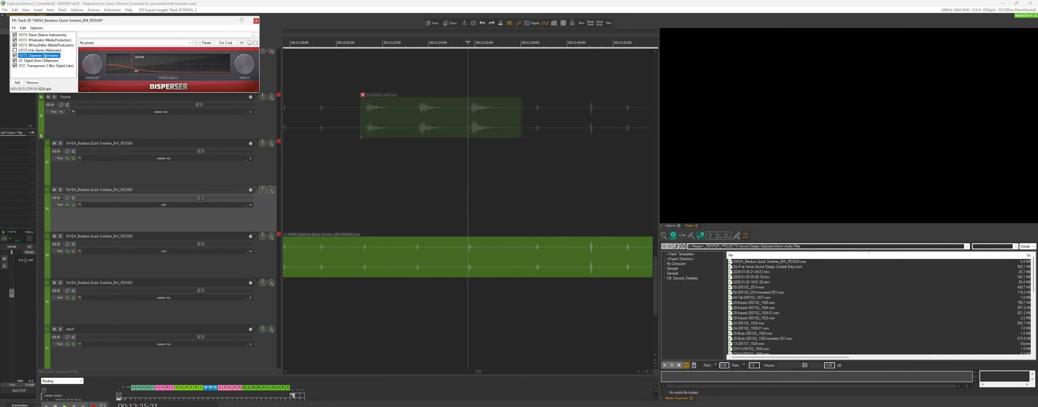
Audition the fourth Bamboo Quick Swishes item and open its track's FX chain showing Transgressor.
scroll(558, 224, down, 5)
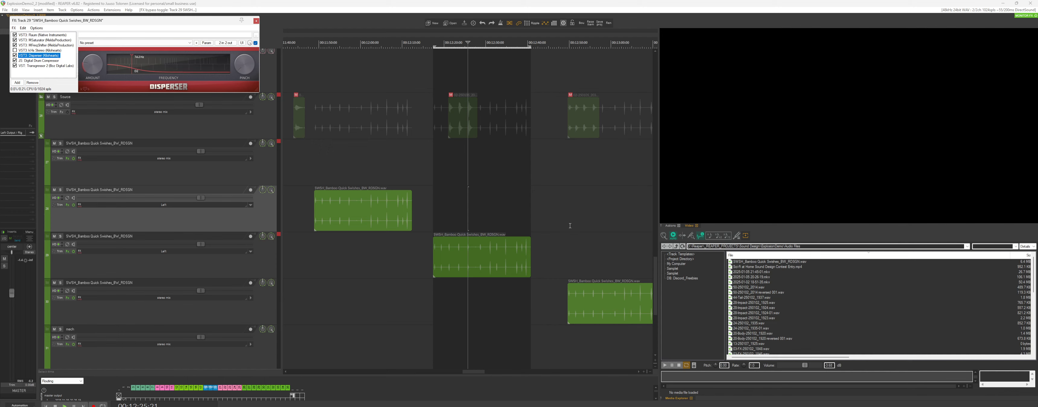
click(570, 227)
scroll(585, 246, up, 4)
key(space)
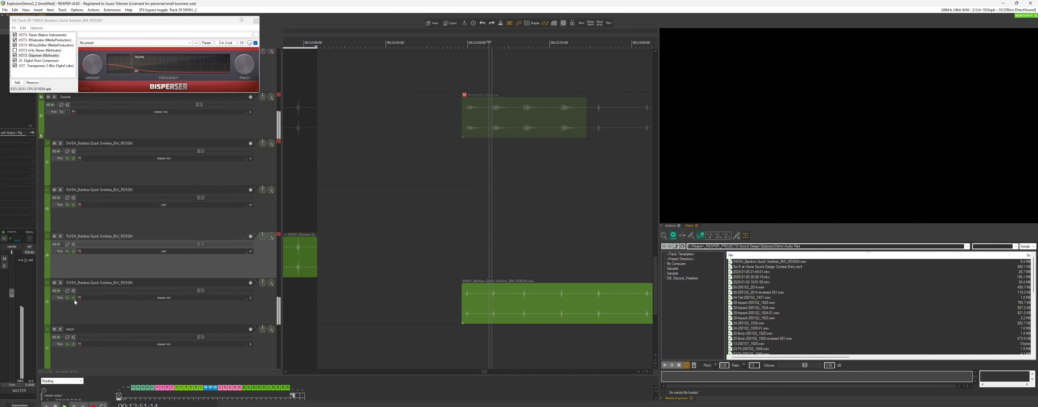
click(80, 298)
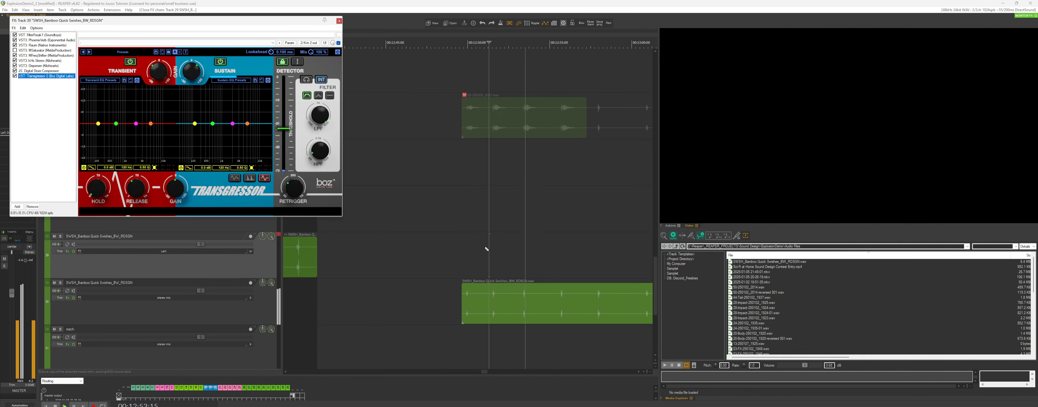
View PhoenixVerb in the fourth swishes track's FX chain and audition the start of its item.
scroll(524, 243, down, 2)
scroll(546, 237, down, 3)
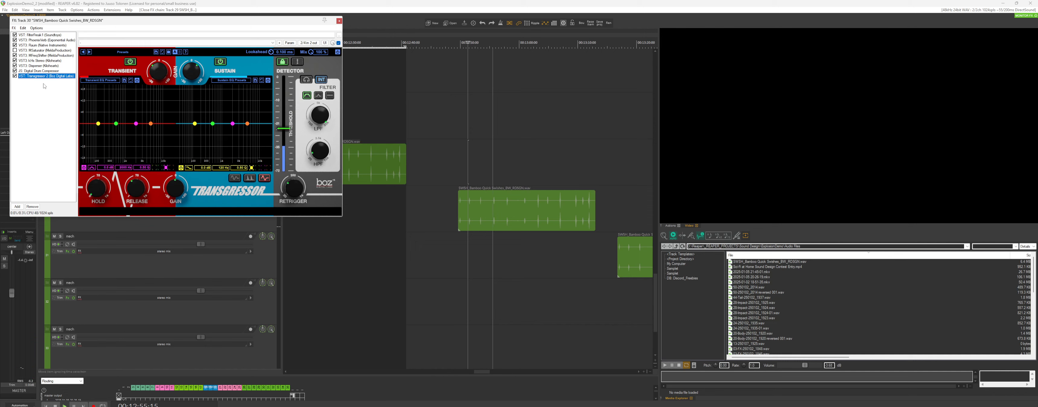
key(space)
click(38, 42)
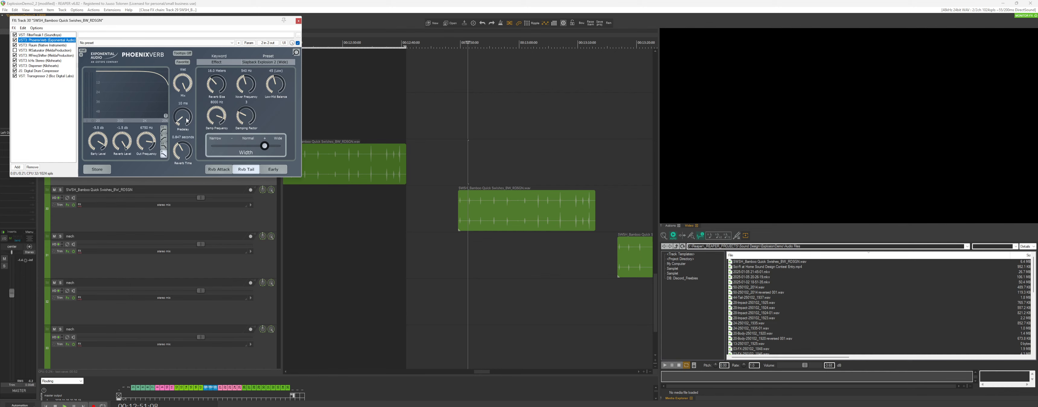
scroll(491, 225, up, 6)
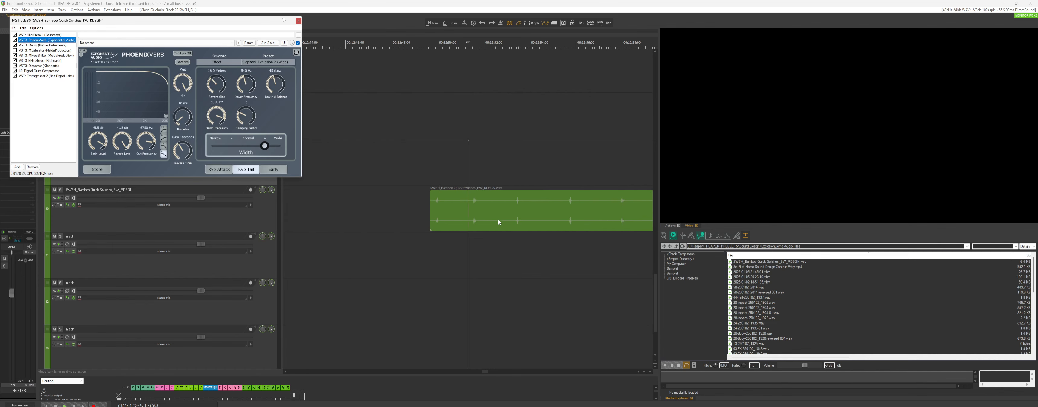
scroll(368, 180, down, 3)
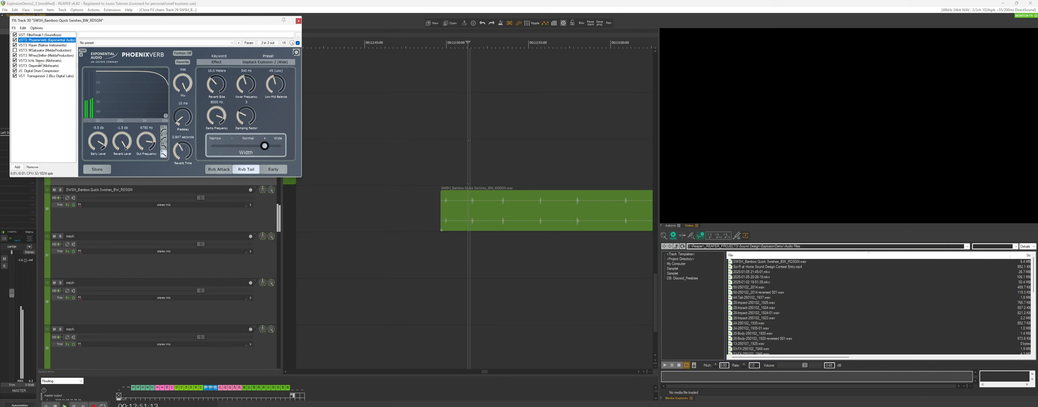
Tweak the Frequency control of FilterFreak on the fourth swishes track, and compare the sound with the effect bypassed and enabled.
click(42, 35)
drag(138, 87, 139, 98)
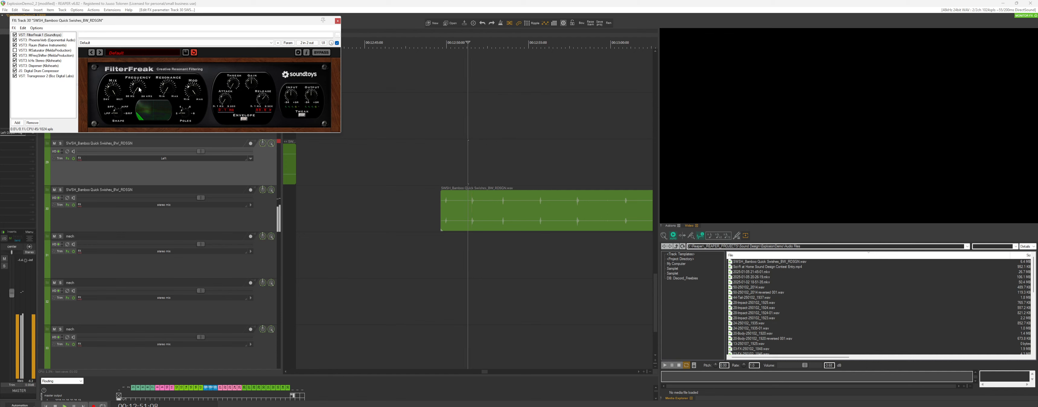
click(15, 35)
click(15, 35)
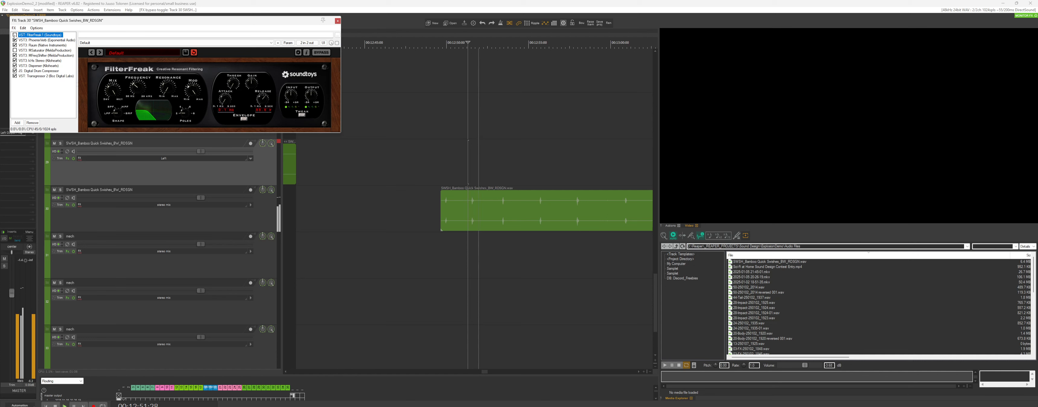
Compare the fourth track's hit with Raum bypassed and enabled.
click(14, 45)
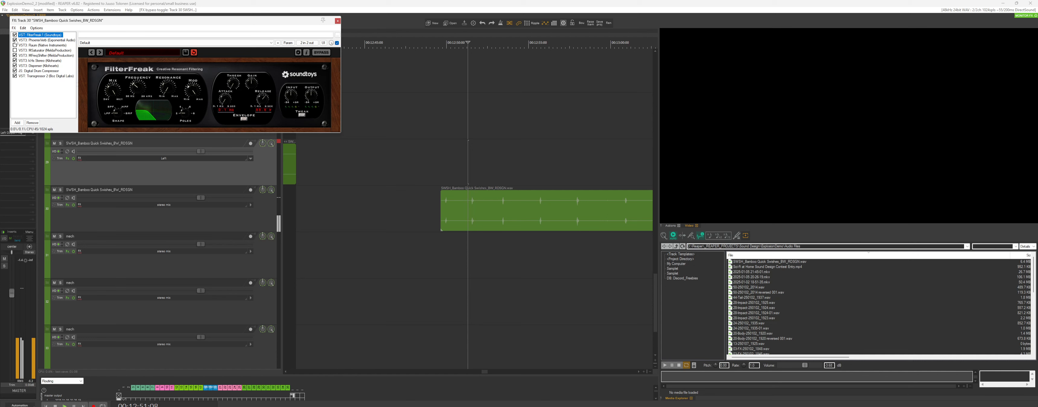
key(space)
key(space)
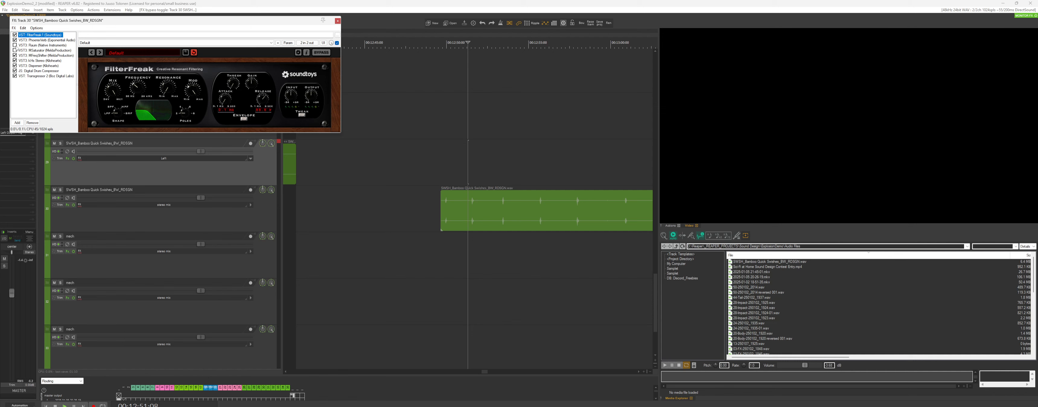
click(15, 45)
key(space)
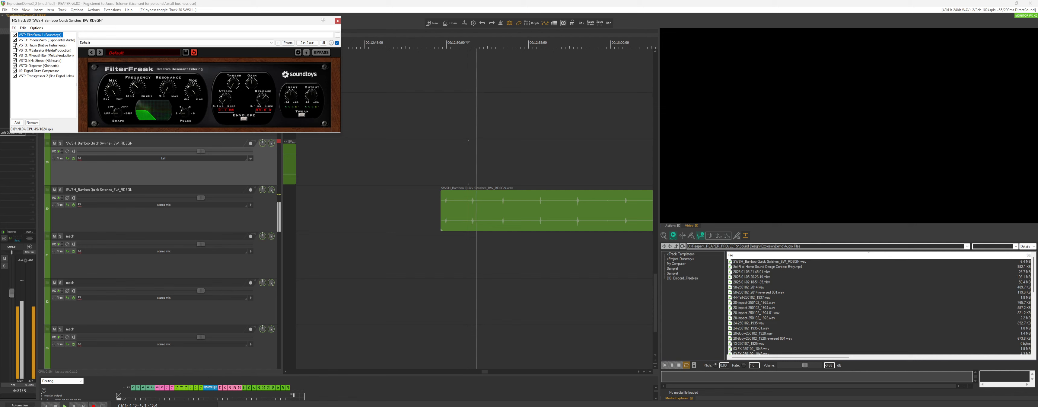
Compare the fourth track's hit with PhoenixVerb bypassed and enabled.
click(15, 40)
key(space)
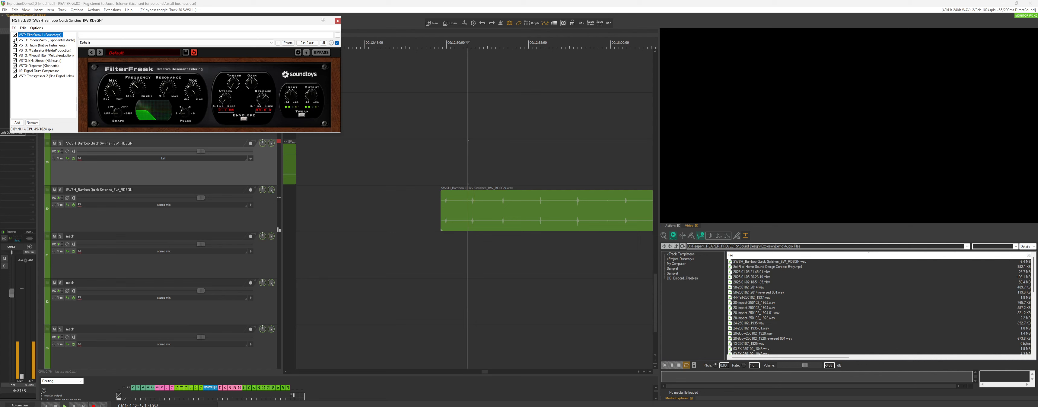
key(space)
key(space)
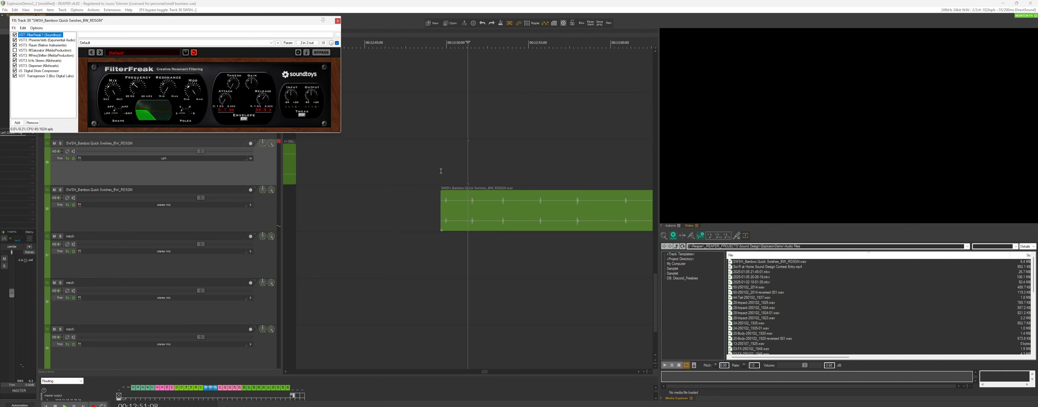
Audition the swishes item on the first mech track and open that track's FX chain showing SoundHack pitchdelay.
scroll(550, 212, down, 6)
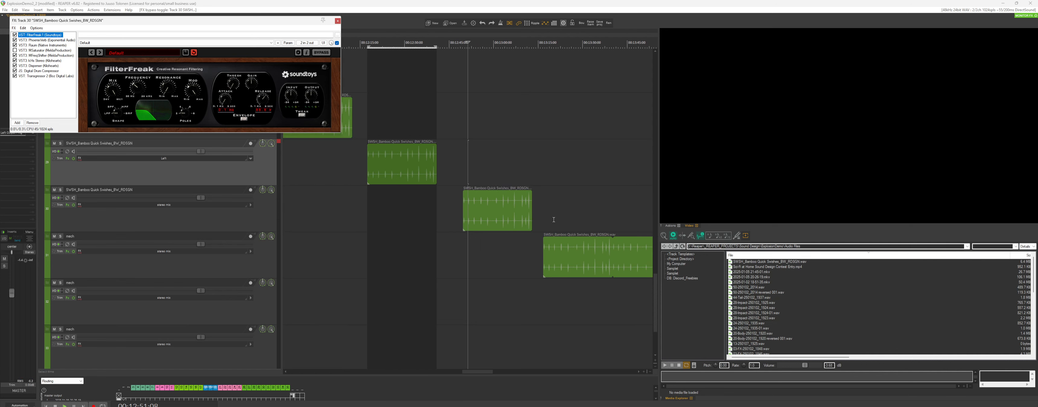
click(550, 213)
scroll(550, 213, up, 5)
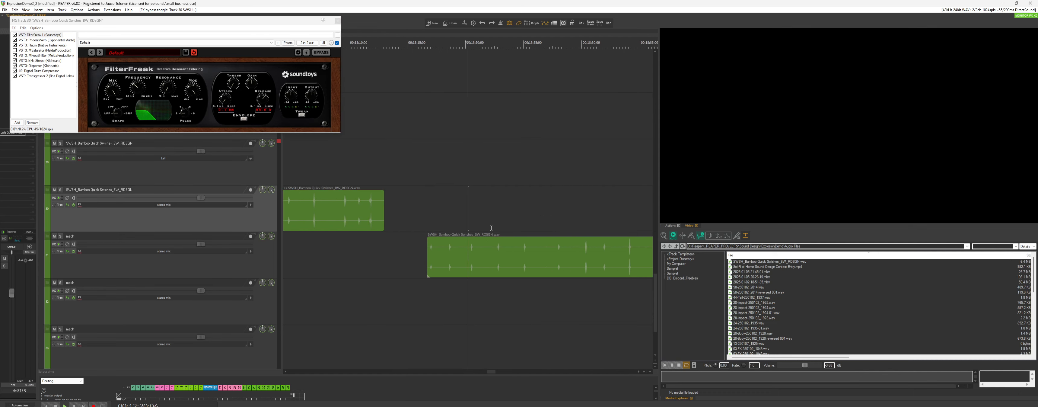
click(68, 252)
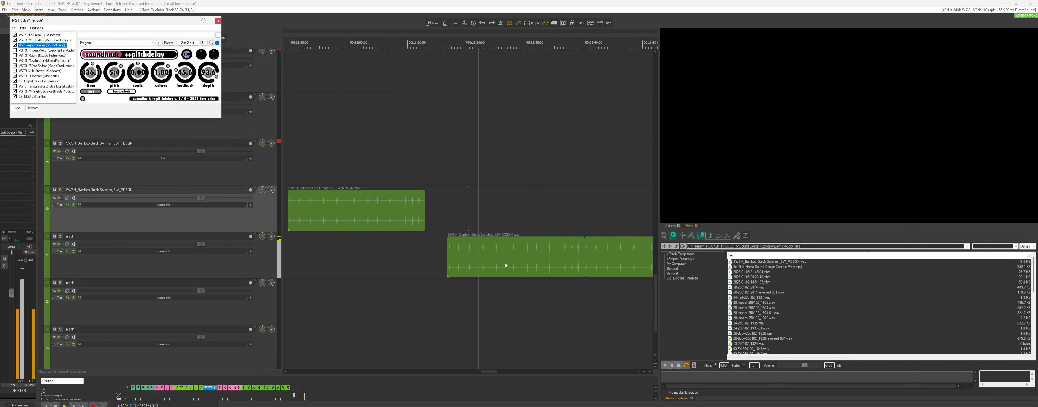
scroll(490, 263, down, 4)
scroll(565, 249, down, 3)
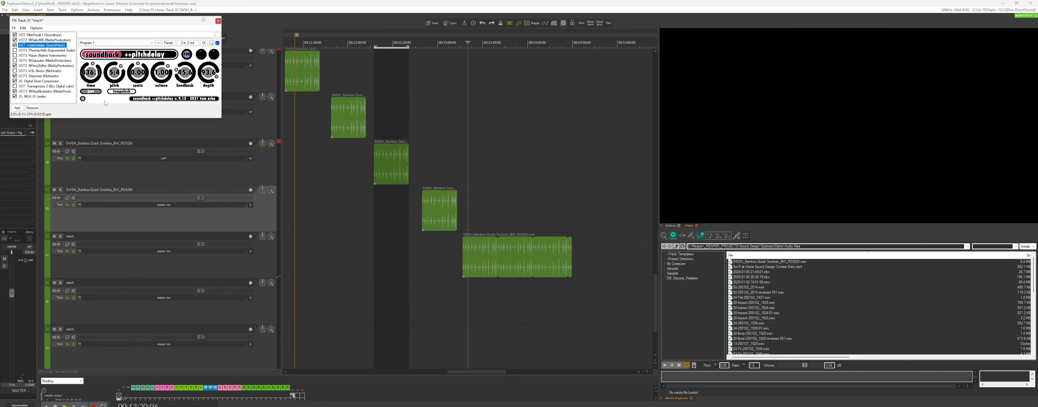
Move the mech track's FX window over the track area and view FilterFreak in its chain.
drag(94, 20, 204, 103)
click(151, 118)
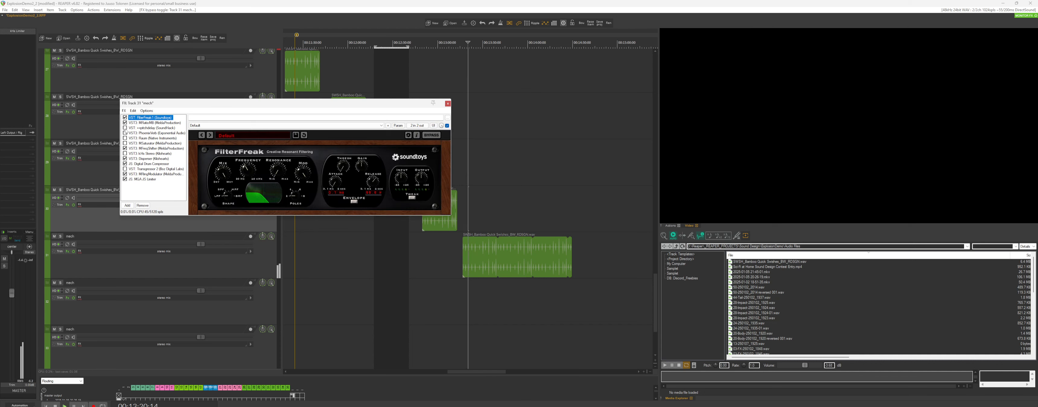
scroll(482, 207, up, 4)
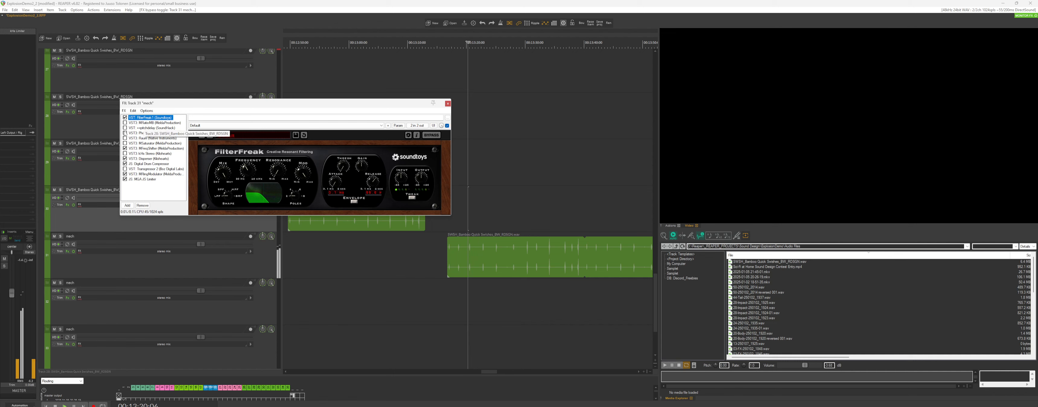
Audition the mech item with most effects bypassed, and re-enable the MeldaProduction effect directly below FilterFreak.
key(space)
scroll(508, 268, up, 2)
key(space)
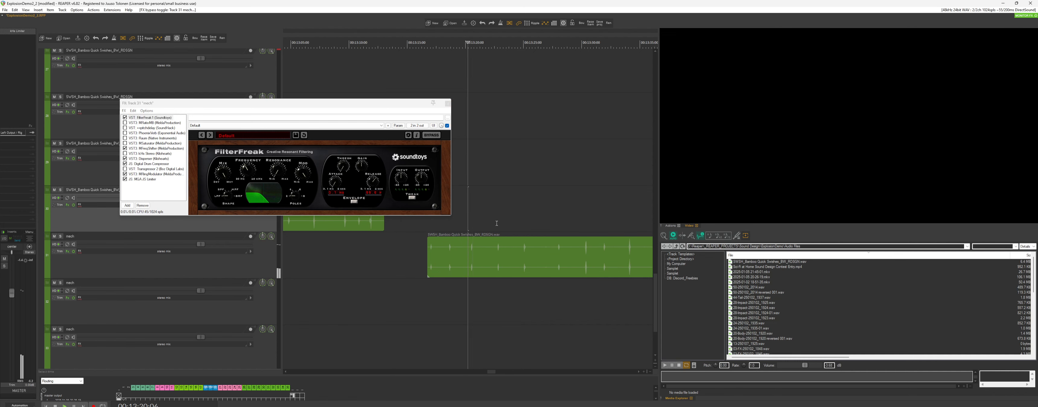
scroll(508, 268, up, 2)
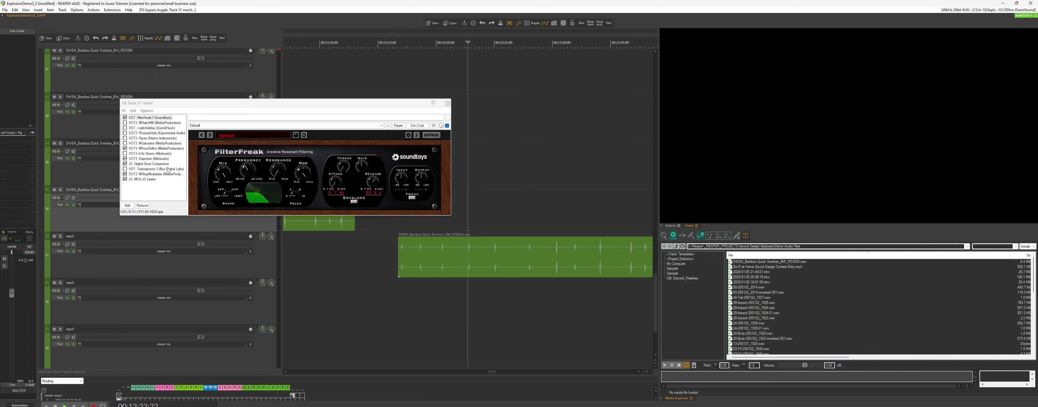
click(125, 123)
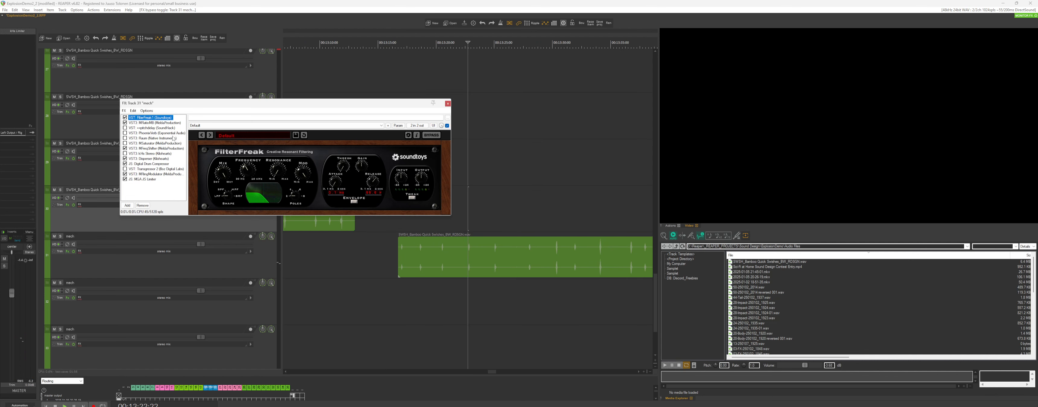
Bypass the other effects below FilterFreak and audition the mech item with MFreqShifter bypassed and enabled.
click(129, 128)
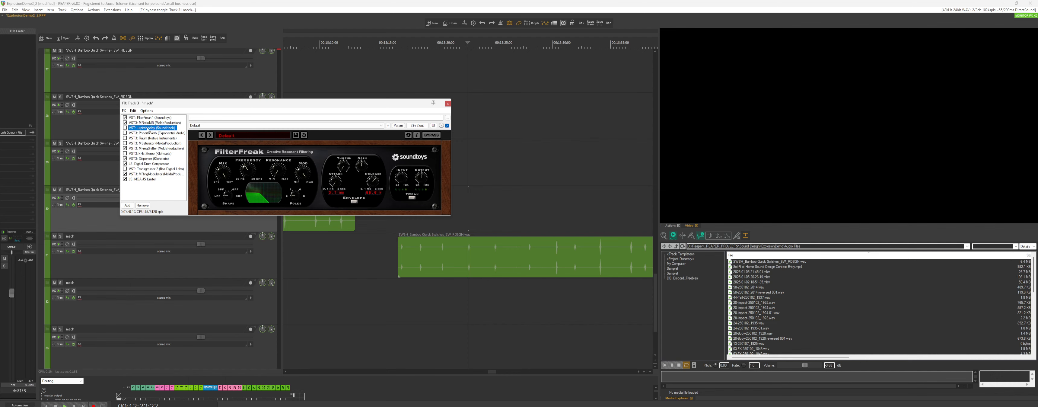
click(152, 148)
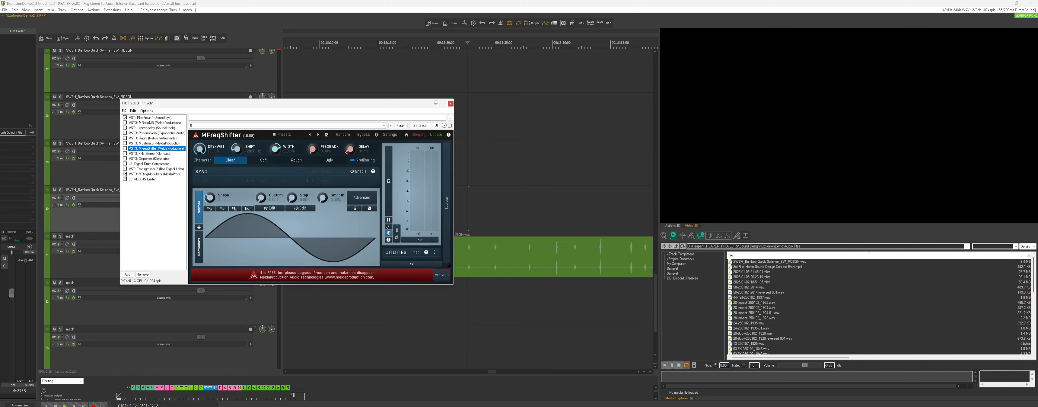
click(125, 148)
click(489, 226)
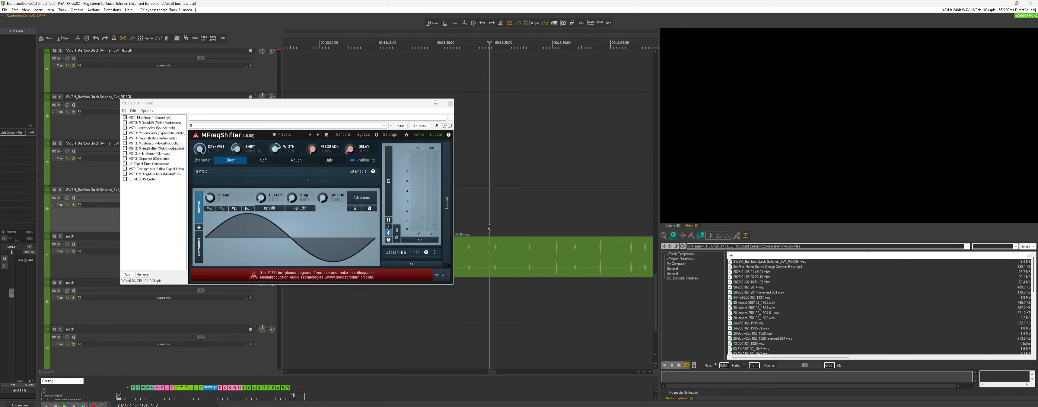
click(125, 148)
key(space)
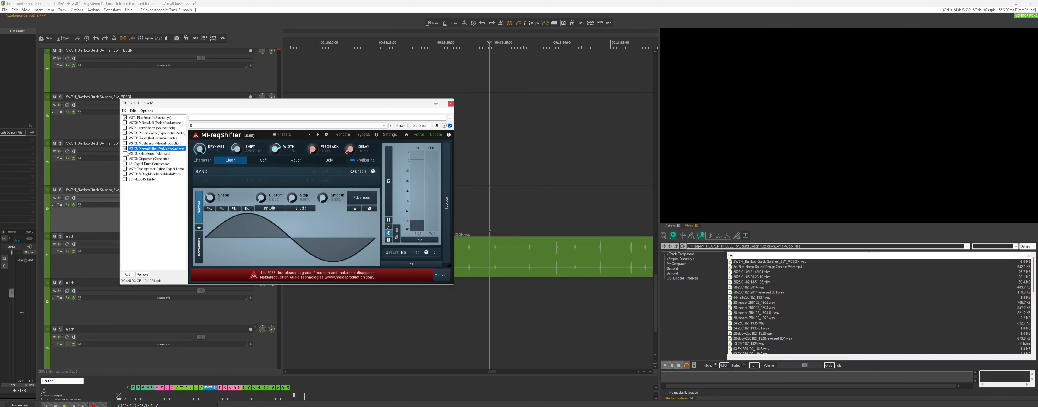
Compare the mech item's sound with the kHs Stereo effect enabled and bypassed.
click(525, 225)
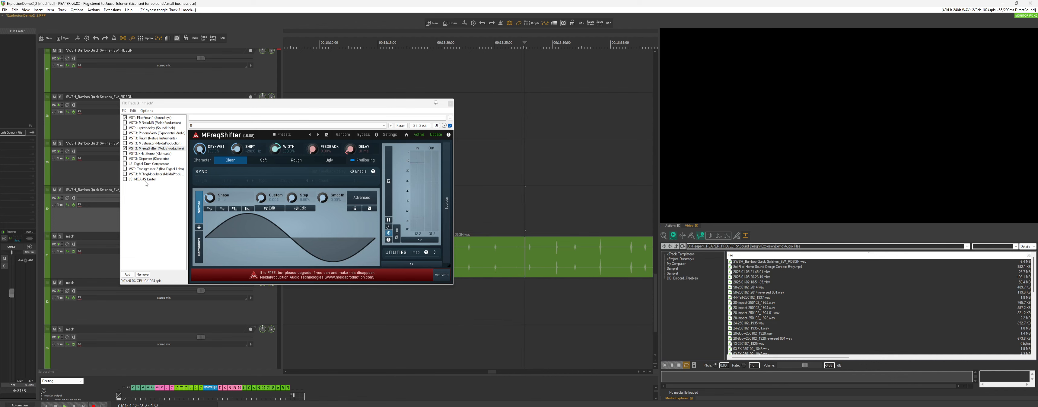
click(125, 154)
key(space)
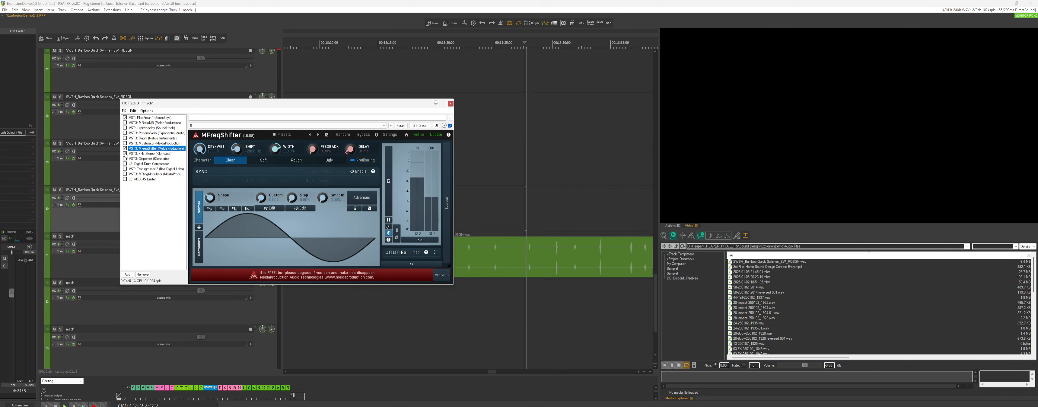
key(space)
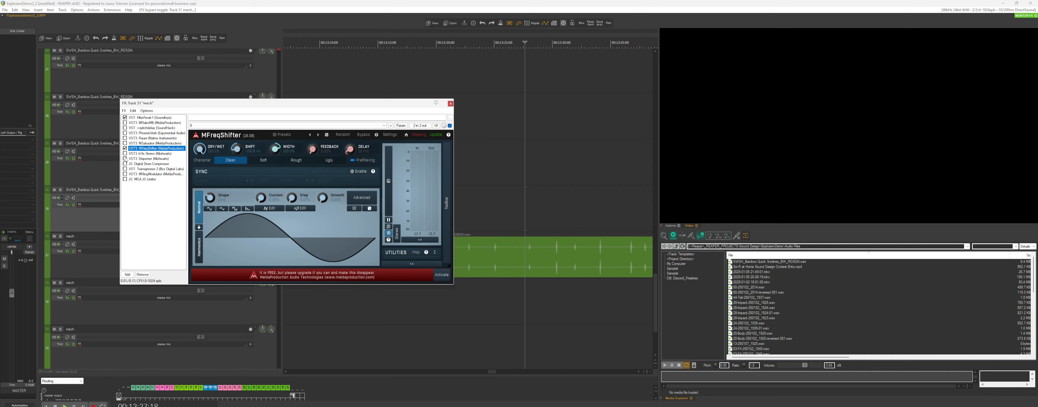
key(space)
Enable the Digital Drum Compressor and audition the mech item with Transgressor 2 enabled and bypassed.
click(158, 169)
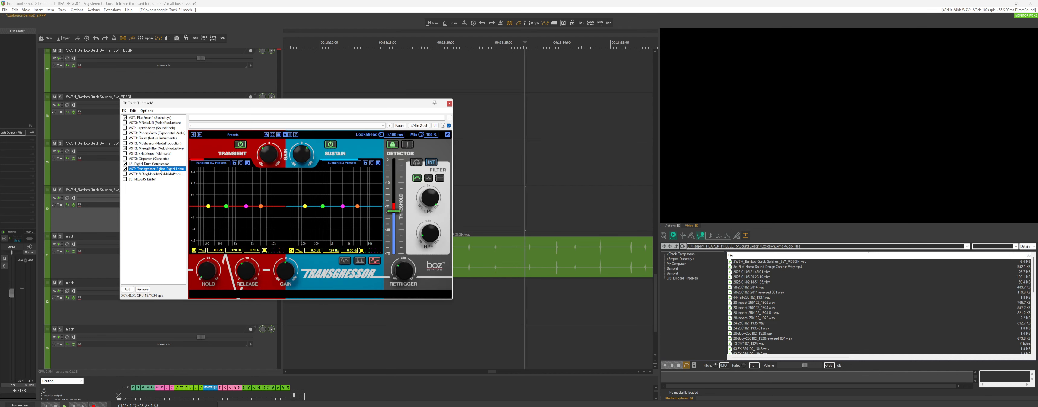
click(552, 230)
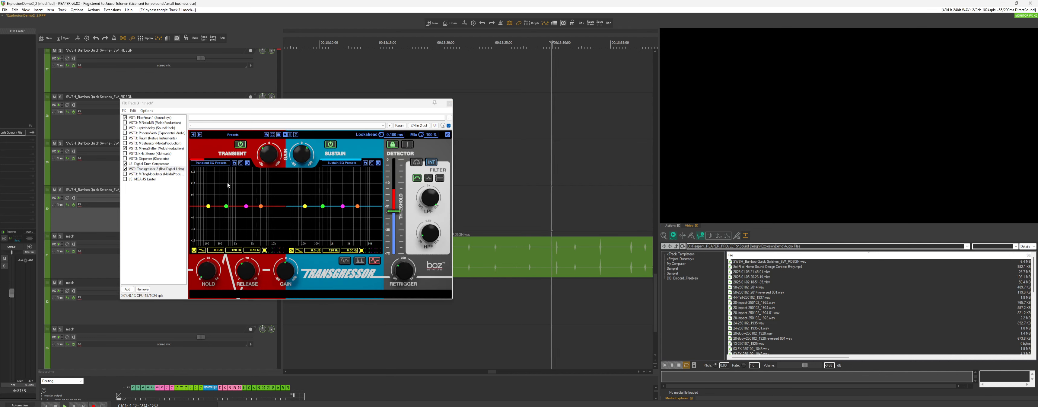
click(125, 170)
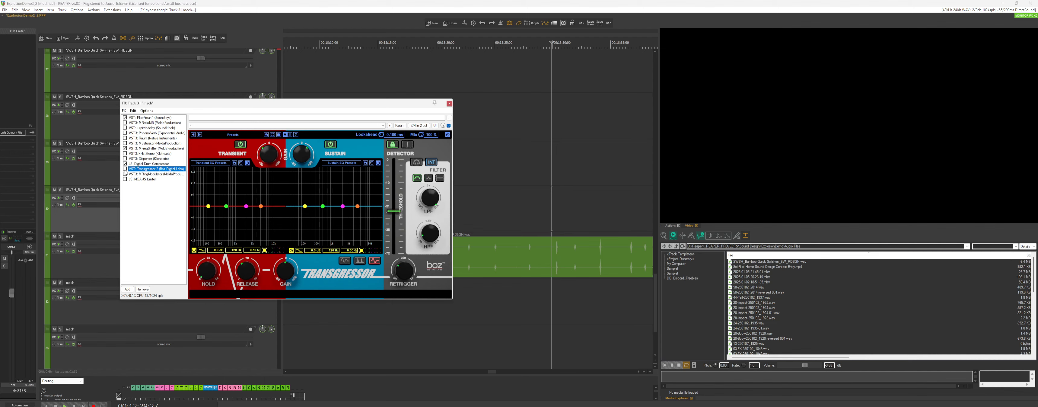
Enable MRingModulator, audition the mech item through it, and view its preset list.
click(155, 174)
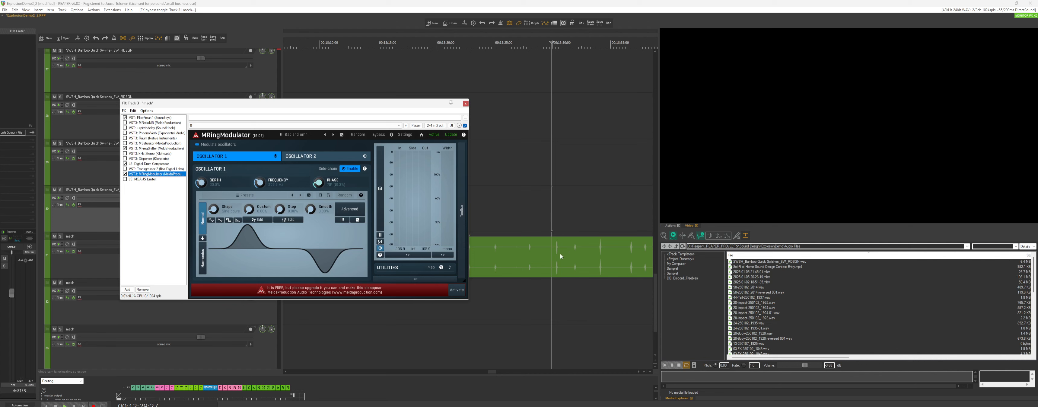
click(572, 246)
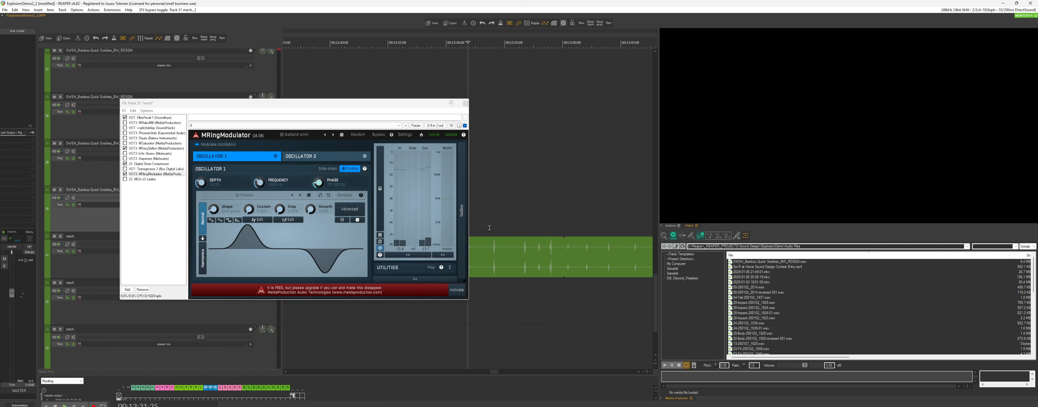
click(294, 134)
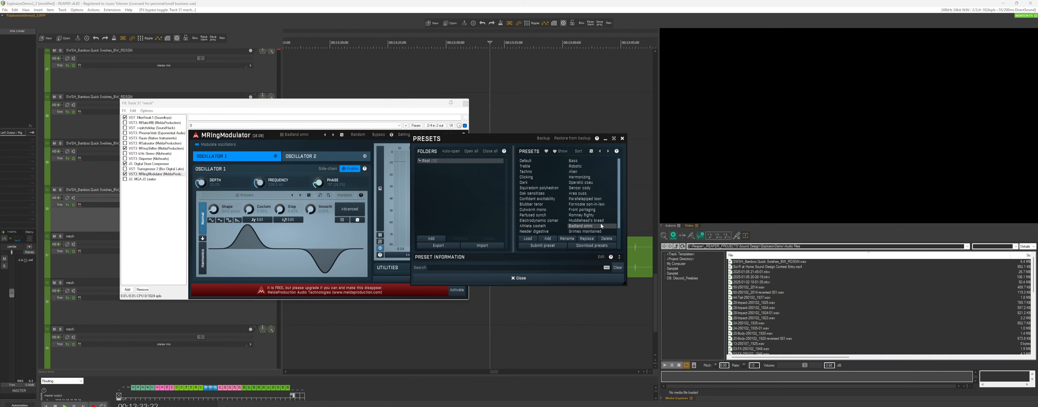
click(622, 139)
click(538, 215)
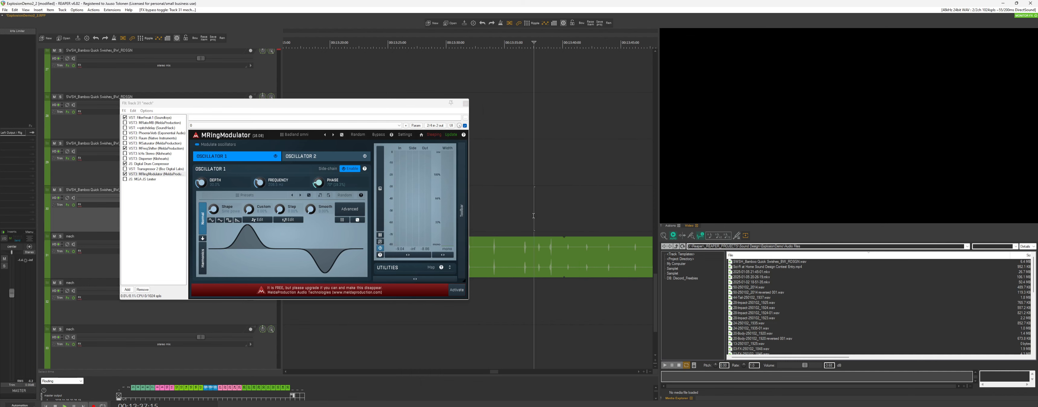
Re-enable Transgressor 2 and the MGA JS Limiter, and move the FX window clear of the mech item.
click(134, 198)
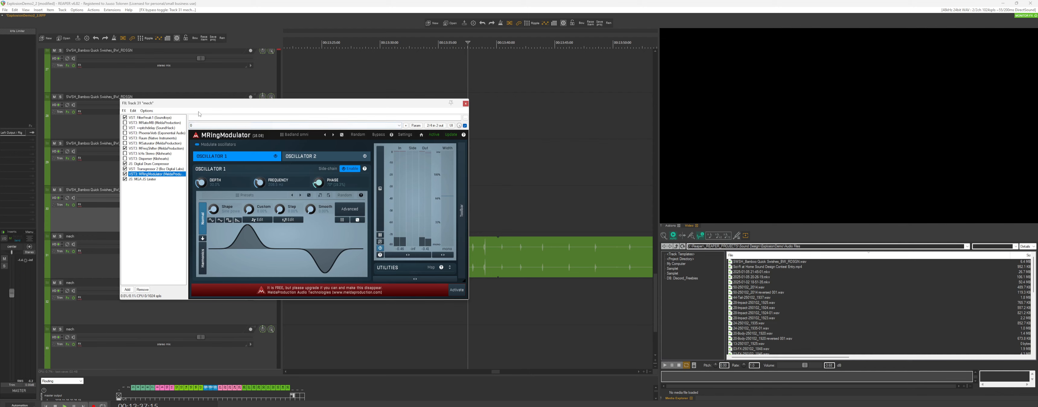
click(510, 221)
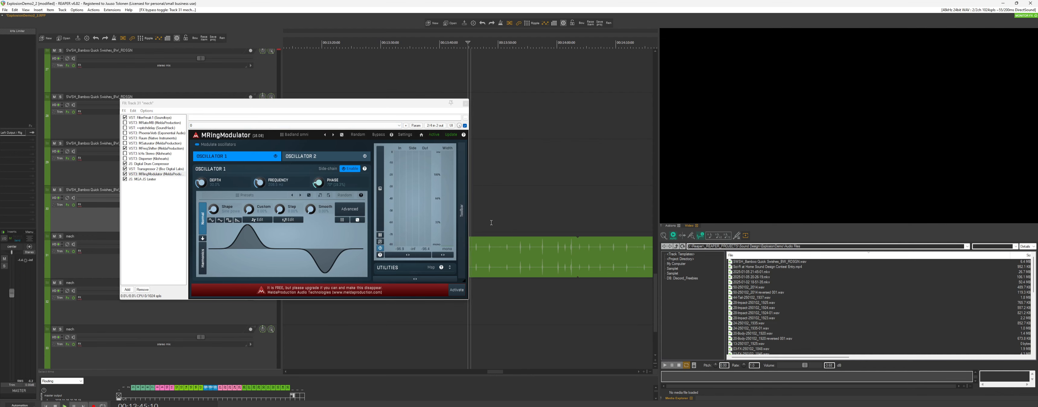
drag(373, 105, 257, 104)
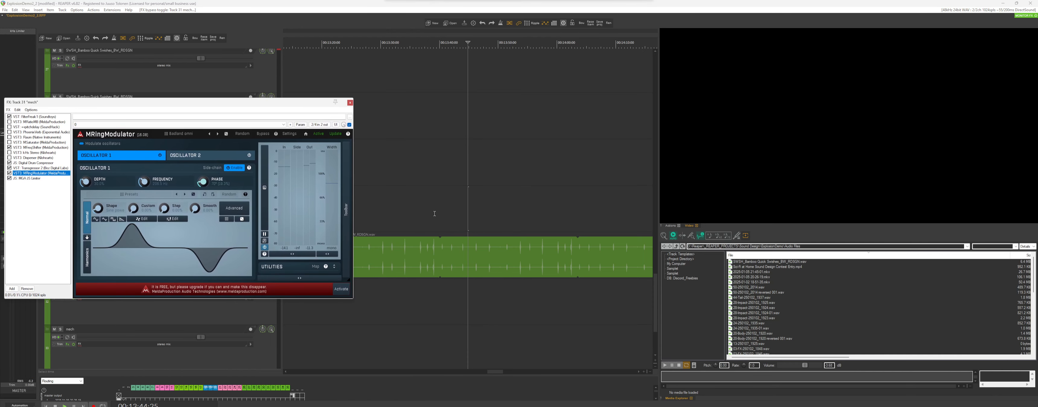
scroll(460, 247, down, 3)
click(402, 235)
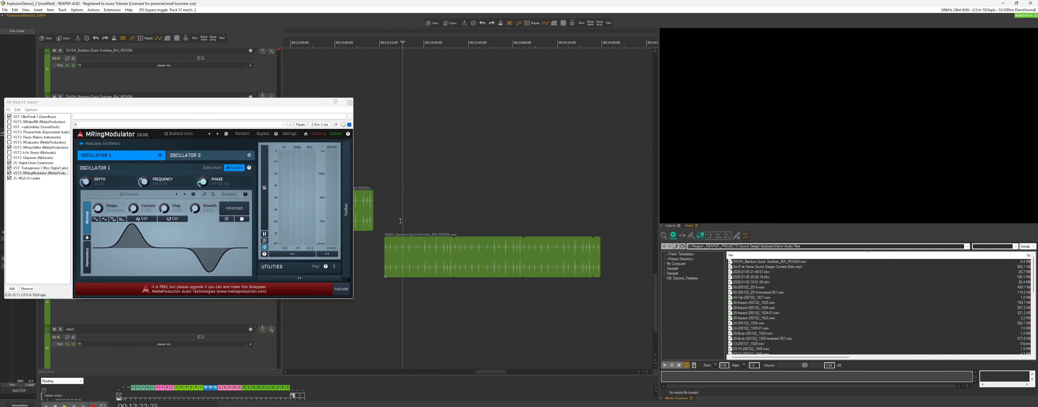
Enable SoundHack pitchdelay and audition the mech item with different combinations of MSaturator, Disperser, Transgressor 2 and MRingModulator.
click(9, 127)
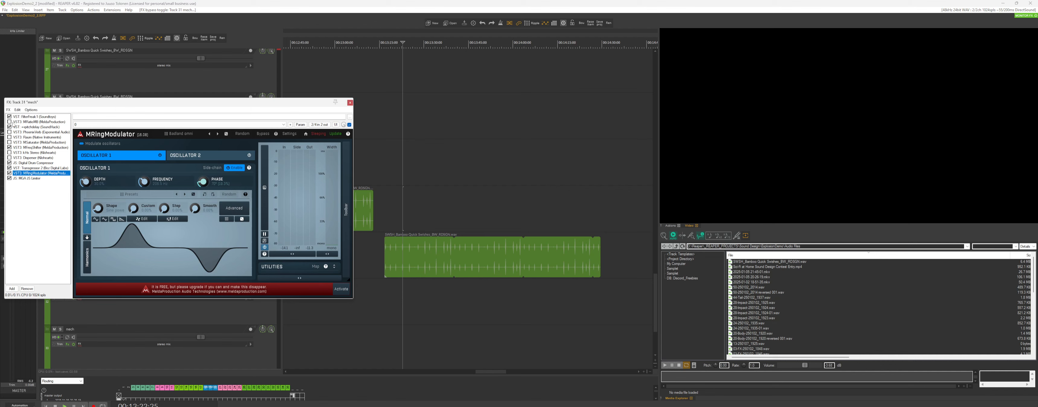
click(36, 127)
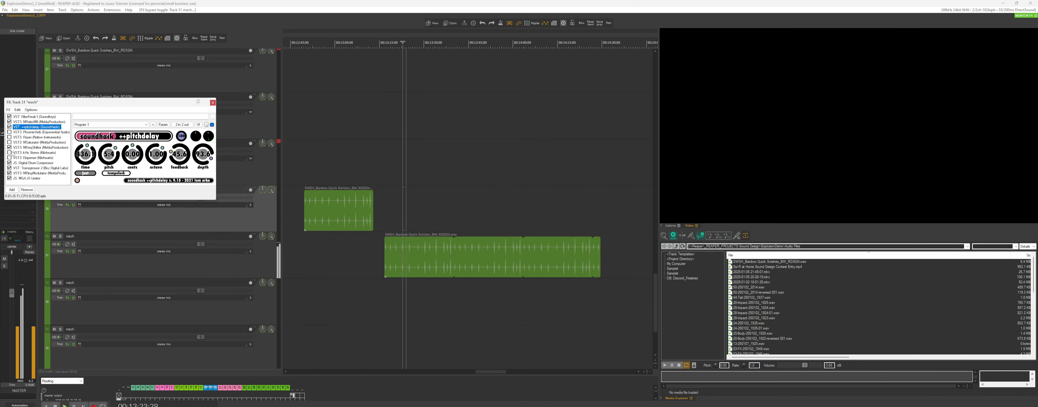
click(9, 142)
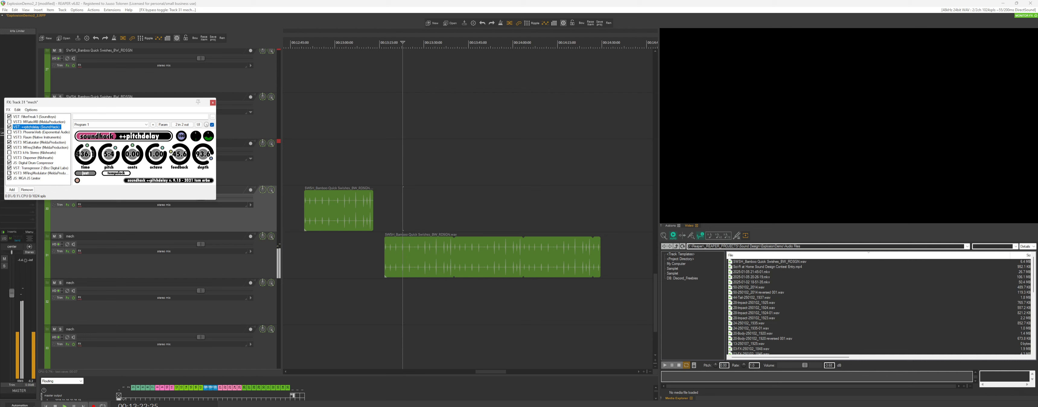
key(space)
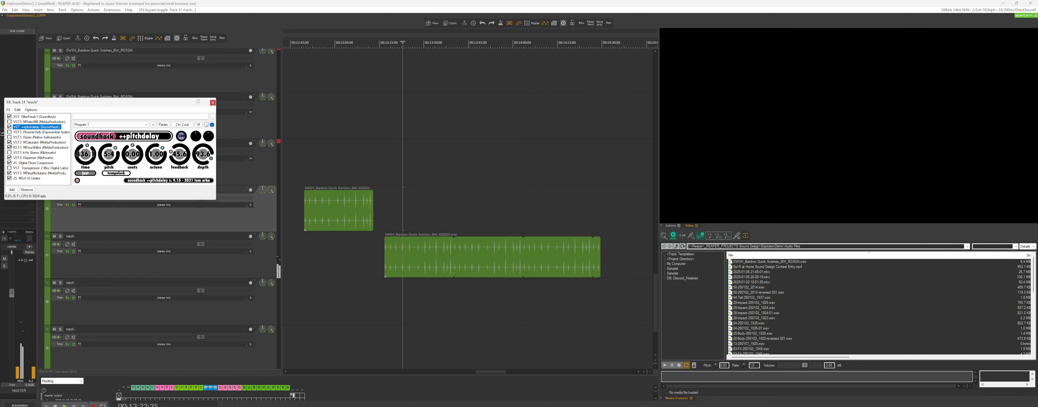
key(space)
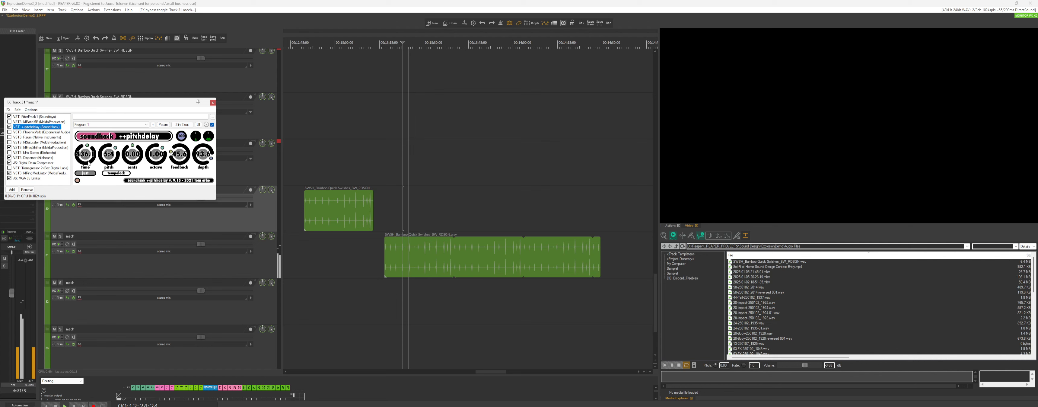
key(space)
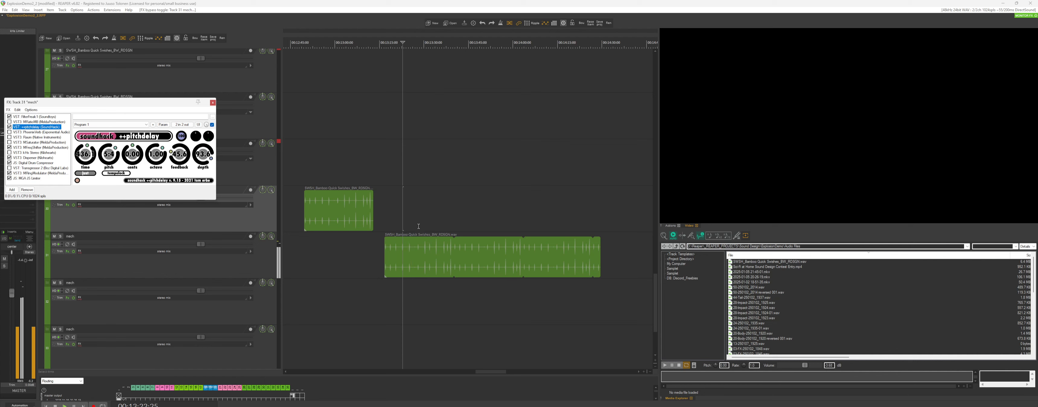
Set the pitchdelay's time to 63.4 and pitch to 3:2, and audition the start of the mech item.
click(395, 219)
scroll(395, 219, up, 5)
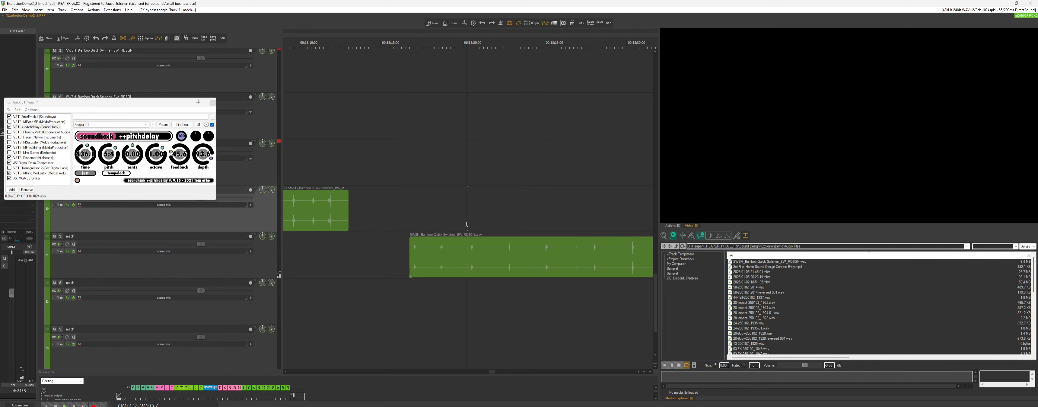
key(space)
drag(84, 154, 110, 159)
key(space)
key(space)
scroll(427, 196, down, 1)
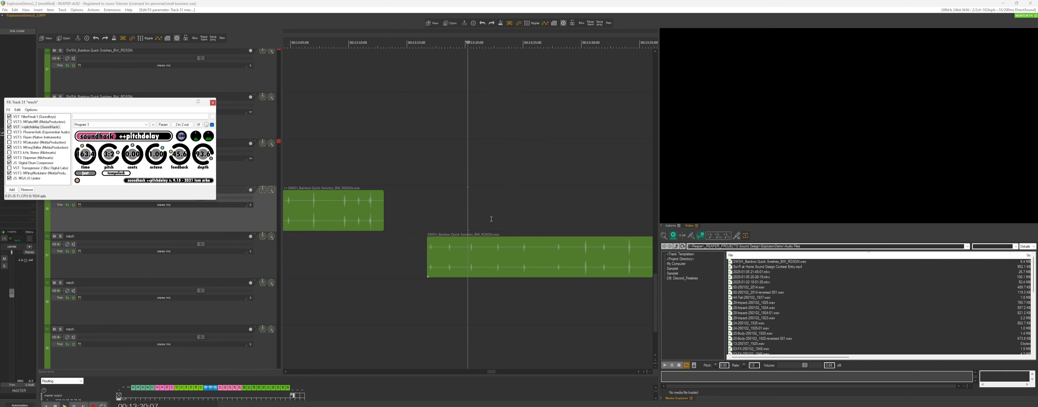
scroll(492, 219, down, 1)
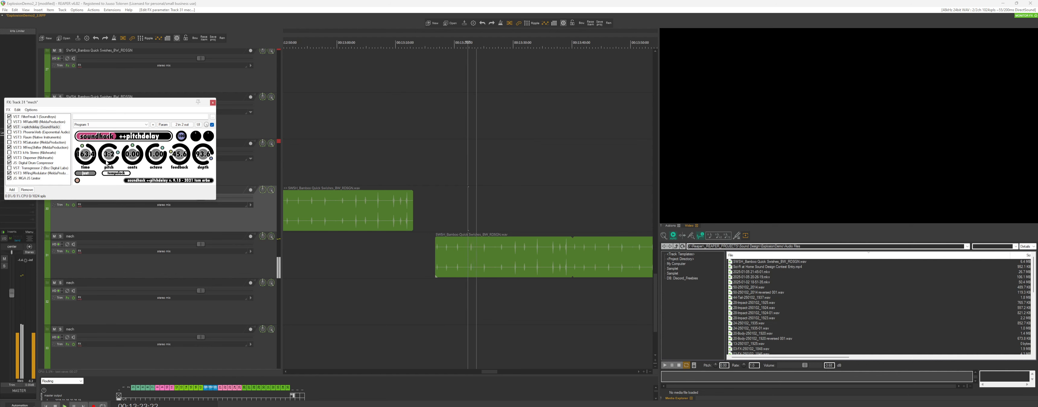
Try different time and octave values in pitchdelay while auditioning, ending with time at 11.4 and octave at 1.00.
drag(86, 153, 89, 158)
drag(156, 155, 157, 161)
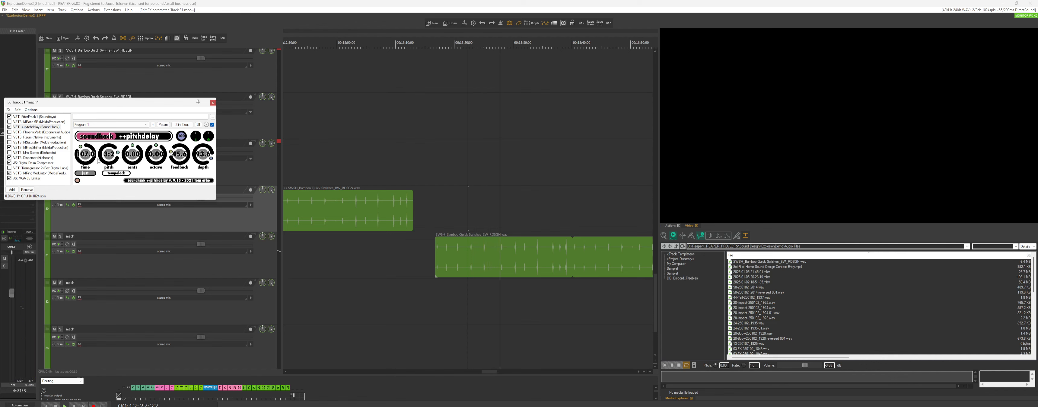
scroll(493, 215, down, 1)
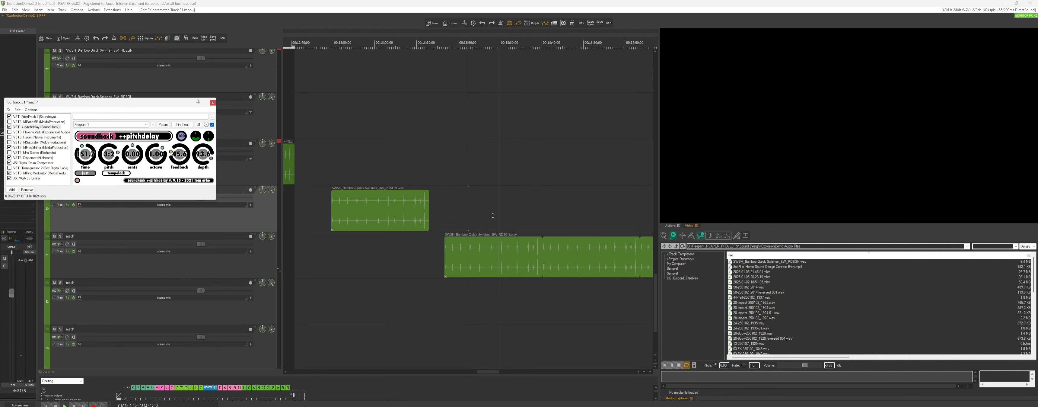
scroll(536, 248, down, 2)
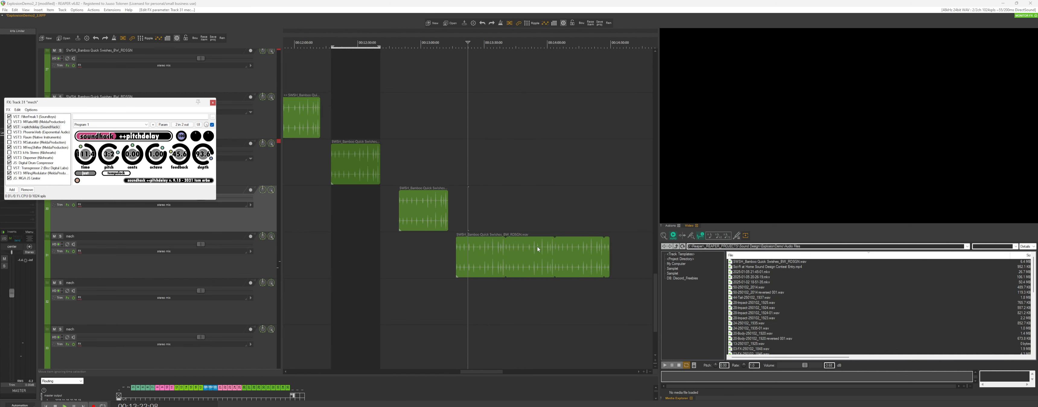
Solo the lowest track in the Sound folder, audition its recorded item, and close the mech track's FX window.
scroll(532, 254, down, 5)
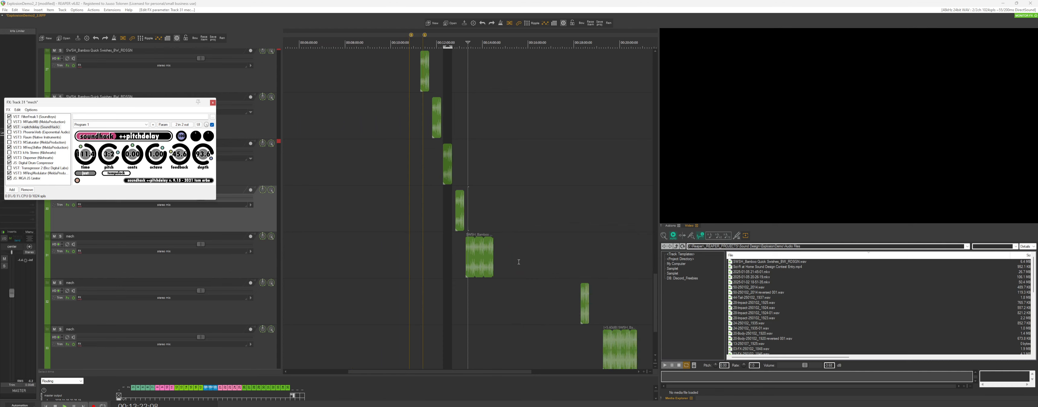
scroll(519, 262, down, 2)
scroll(512, 264, down, 2)
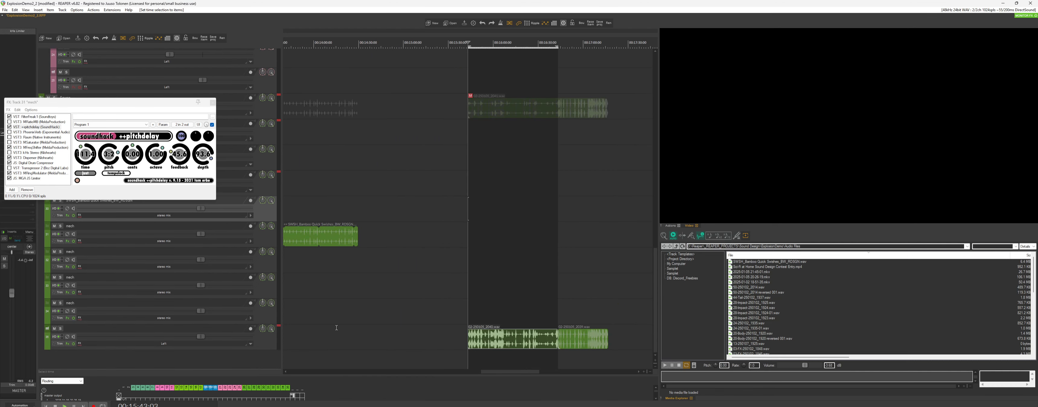
click(61, 329)
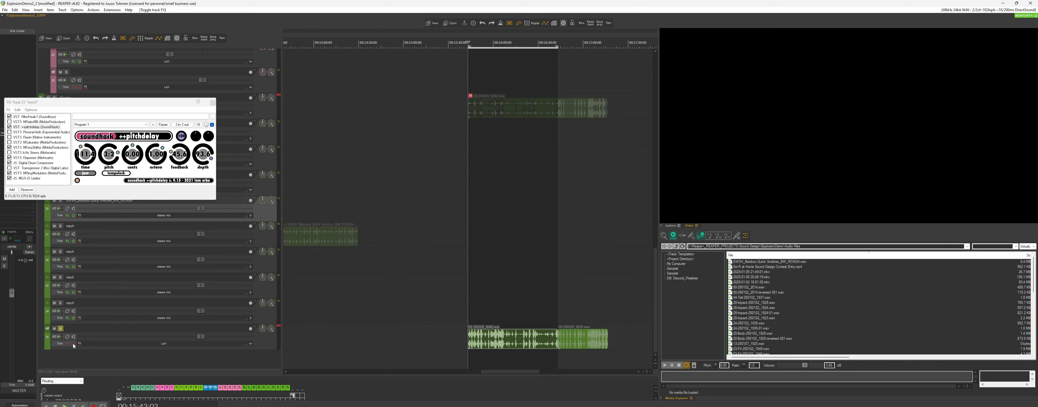
scroll(468, 337, up, 3)
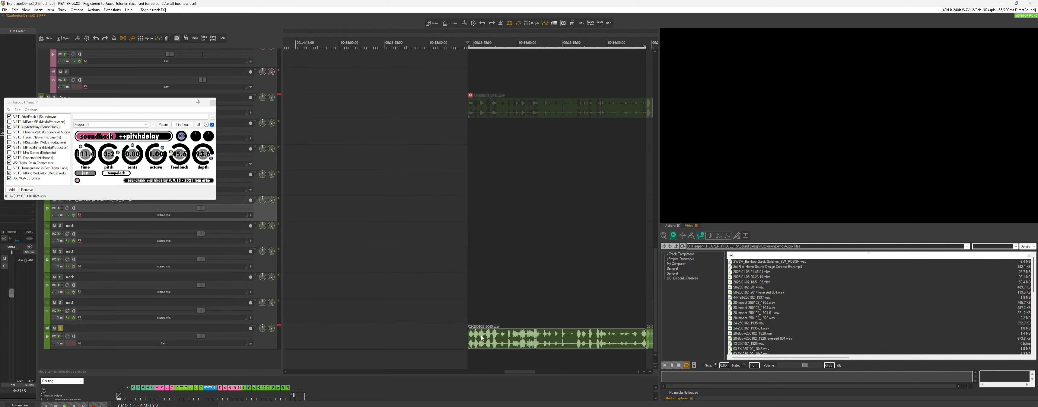
key(space)
click(213, 103)
scroll(424, 233, down, 3)
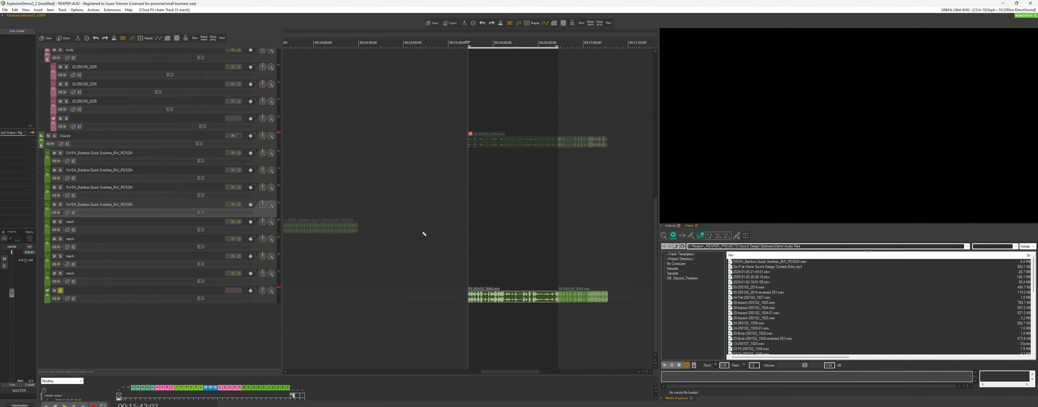
Play the soloed lowest track's recorded item from its start to hear the processed layer.
scroll(392, 226, down, 2)
click(370, 228)
click(475, 297)
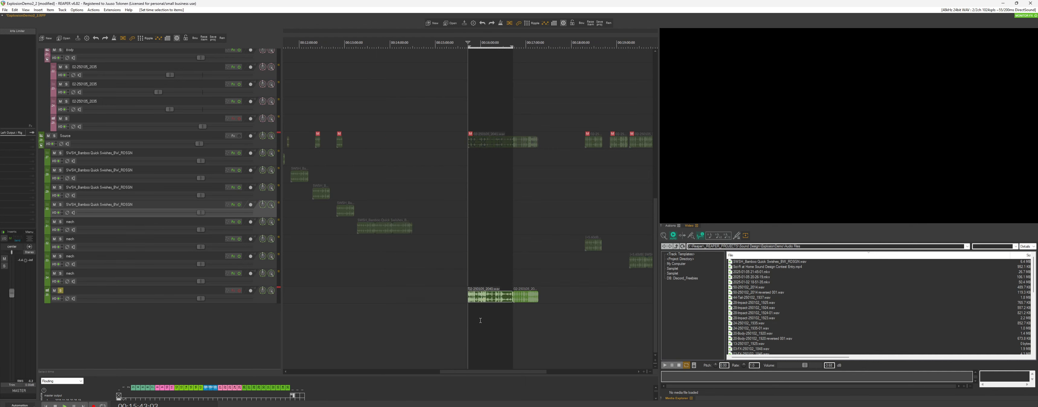
scroll(480, 320, up, 3)
scroll(498, 185, down, 2)
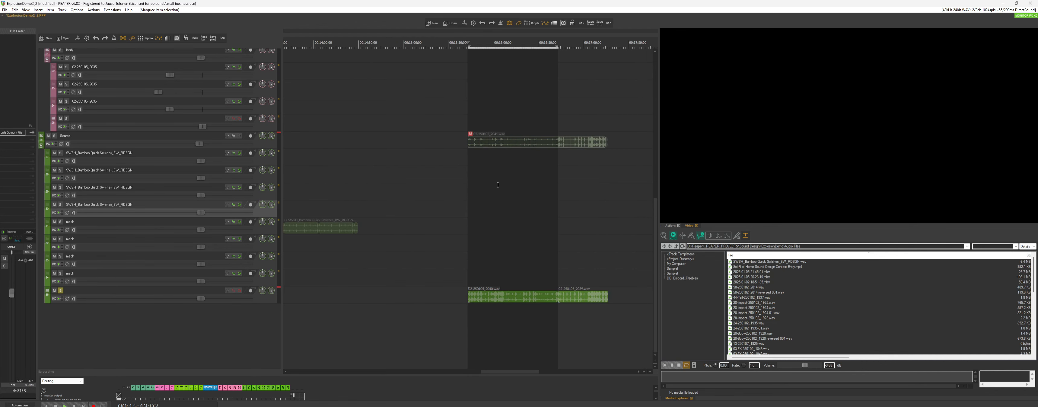
scroll(518, 226, down, 2)
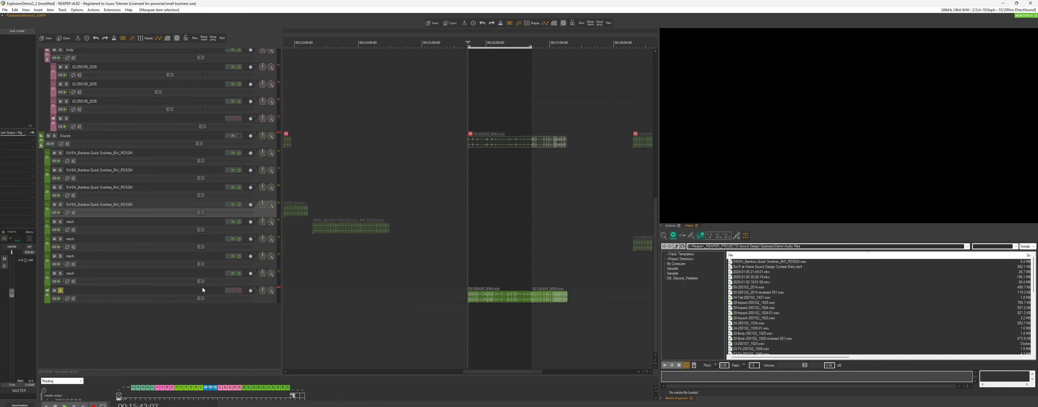
scroll(470, 305, up, 2)
key(space)
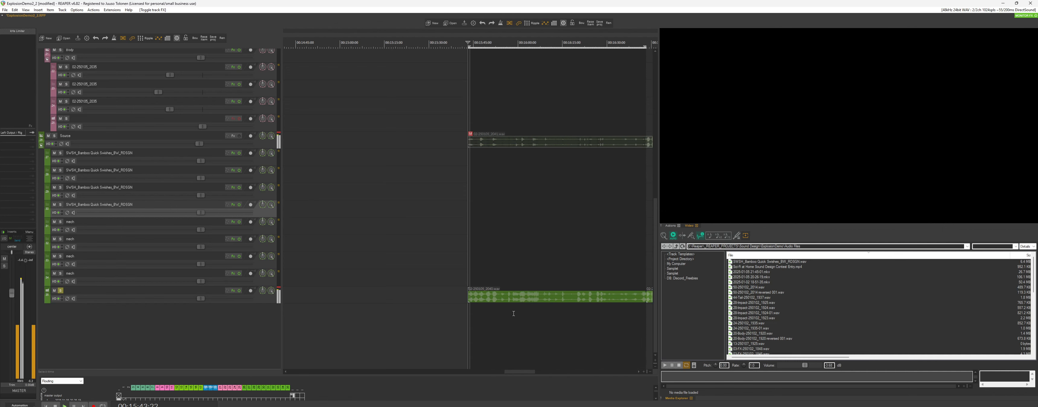
Examine the TRAVELER effect on the soloed lowest track and close its FX window.
click(234, 290)
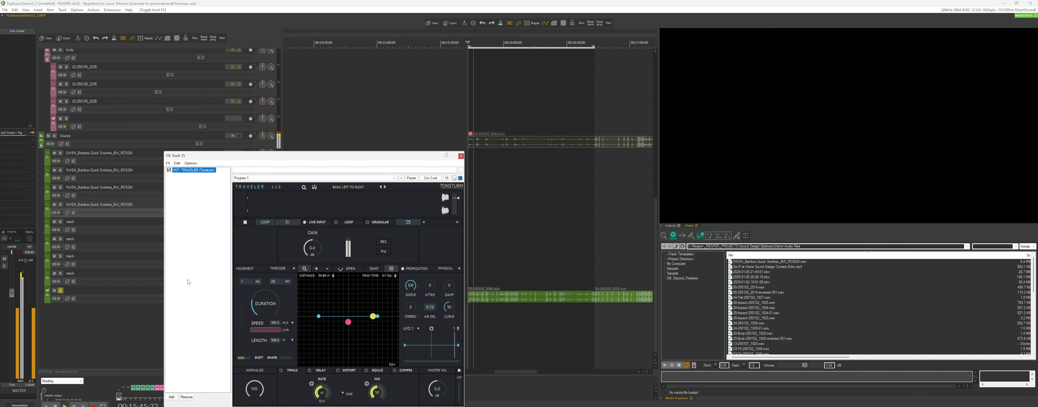
click(461, 156)
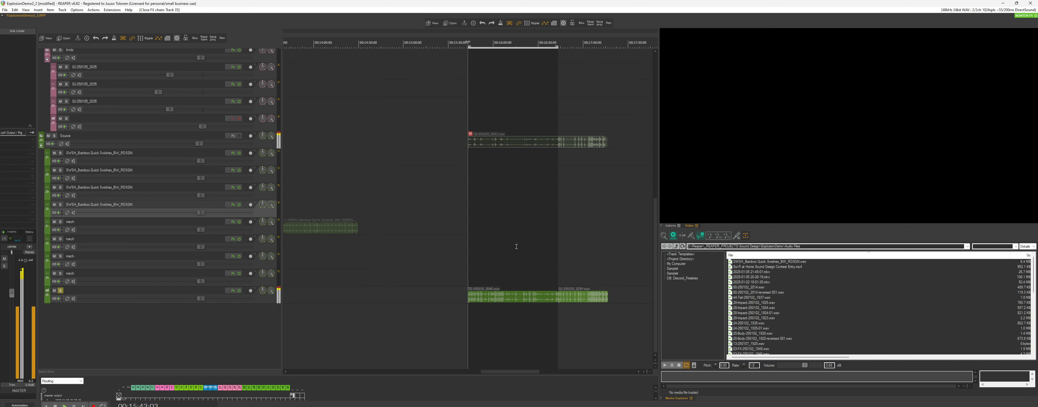
scroll(497, 255, down, 4)
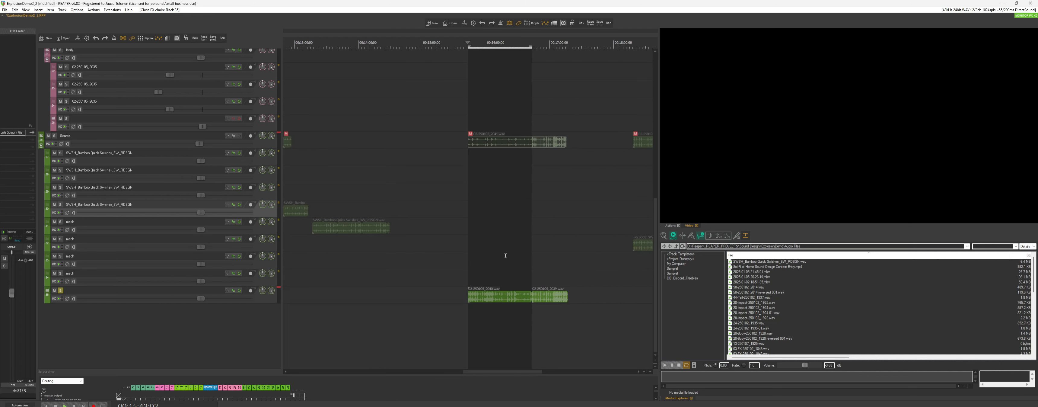
Move the muted recording above the lowest track's item earlier on the Sound track, unmute it, and unsolo the lowest track.
click(490, 275)
scroll(490, 276, up, 3)
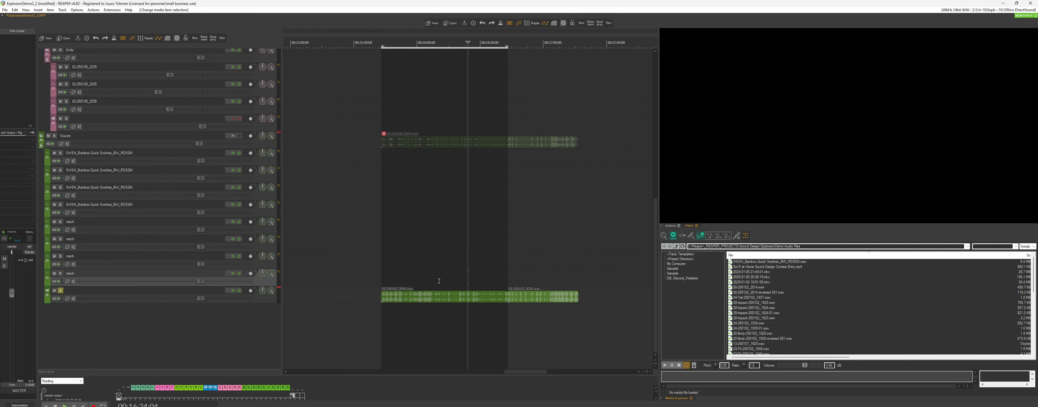
drag(454, 142, 360, 143)
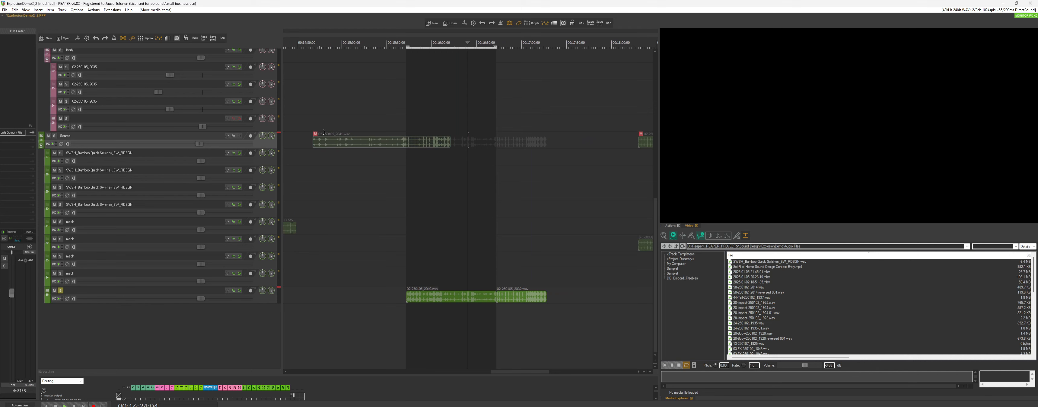
click(60, 290)
click(315, 121)
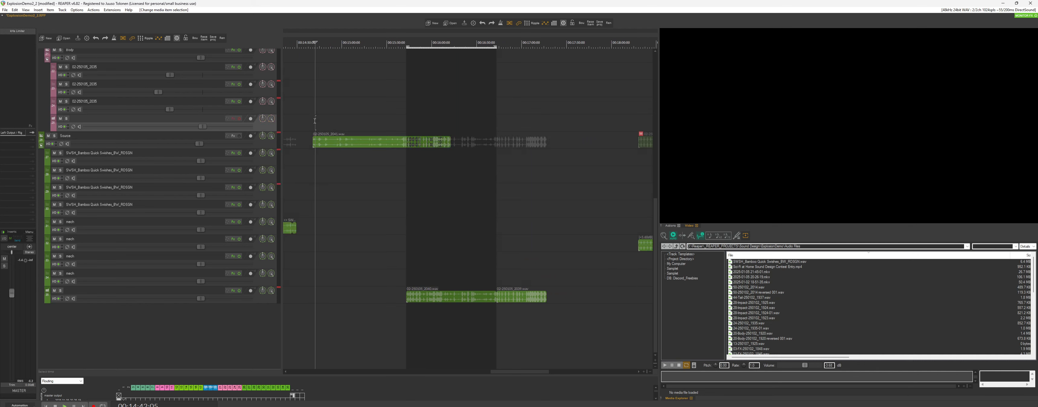
Play the moved recording on the Sound track and inspect its waveform.
key(space)
click(330, 134)
scroll(329, 133, up, 2)
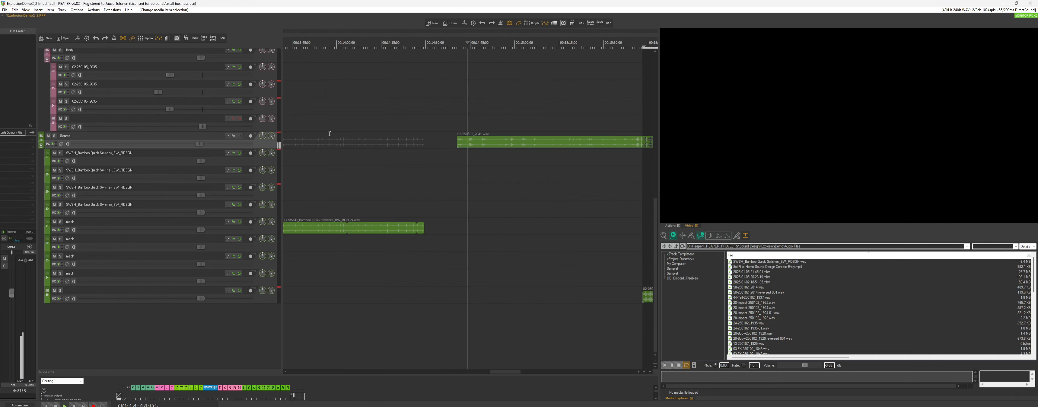
scroll(496, 138, up, 2)
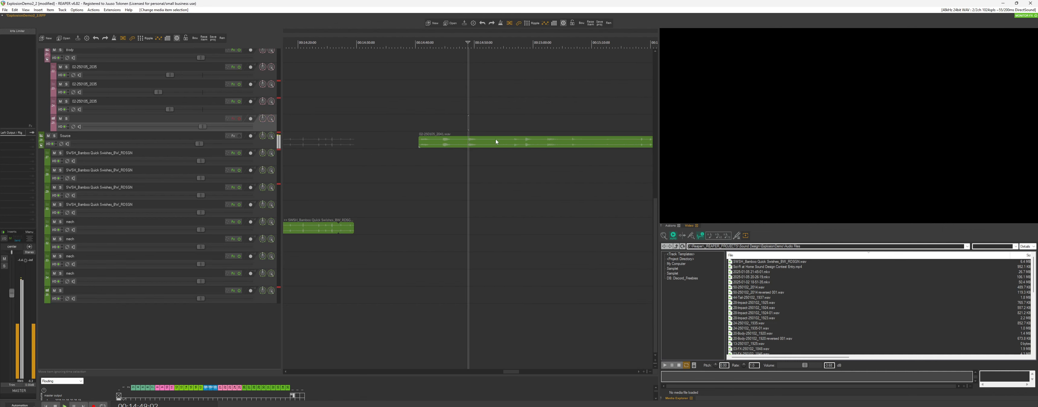
scroll(496, 141, down, 2)
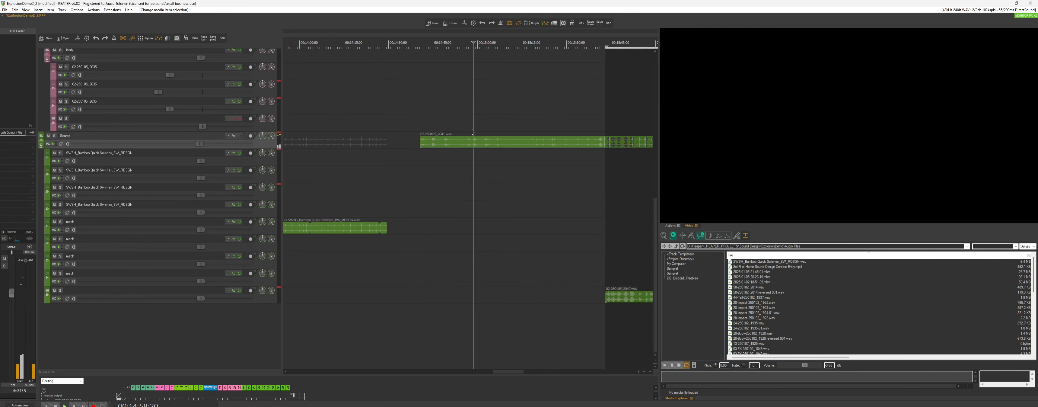
scroll(474, 131, up, 2)
scroll(485, 140, down, 4)
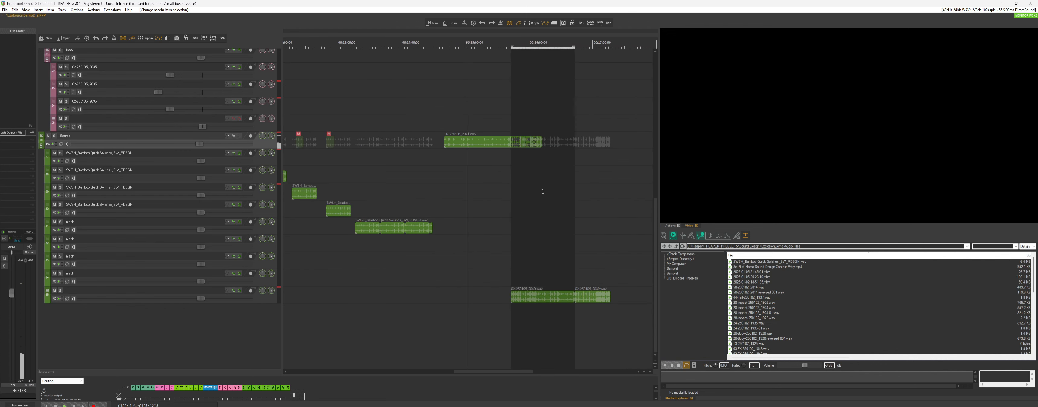
Move the second mech track's item earlier, clear of the recording above it, set the time selection to the item and play it.
scroll(588, 208, down, 2)
click(555, 216)
scroll(550, 221, up, 3)
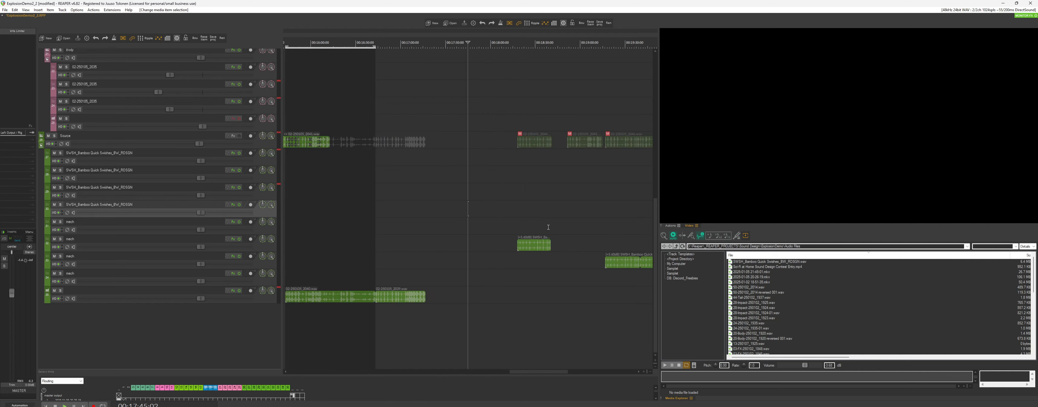
drag(539, 245, 488, 246)
key(t)
scroll(490, 248, up, 4)
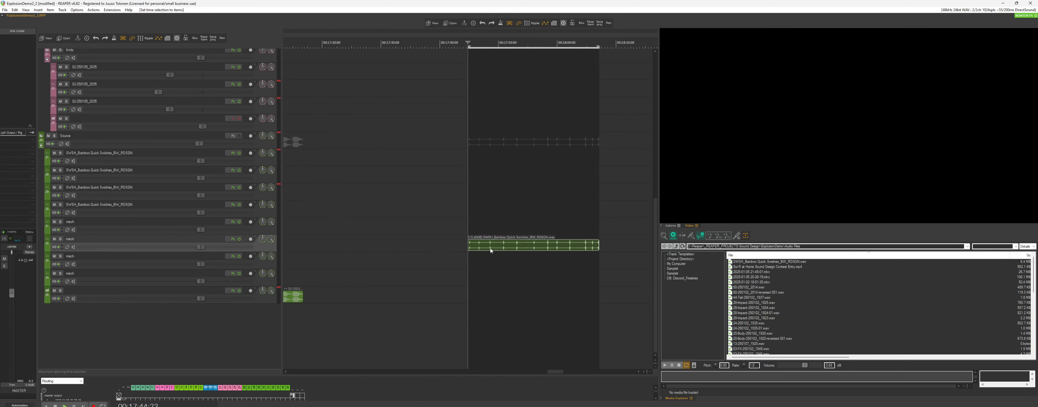
key(space)
scroll(489, 248, down, 2)
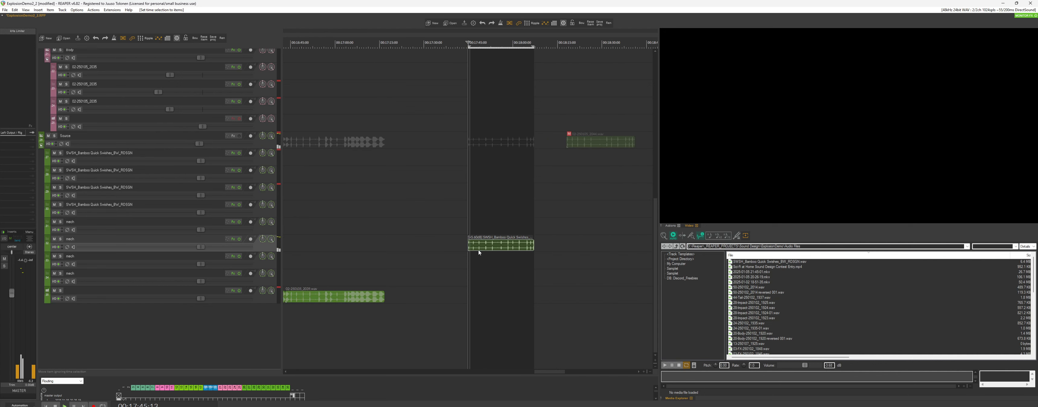
Examine the second mech track's effect chain, including MRingModulator and MFreqShifter.
click(233, 238)
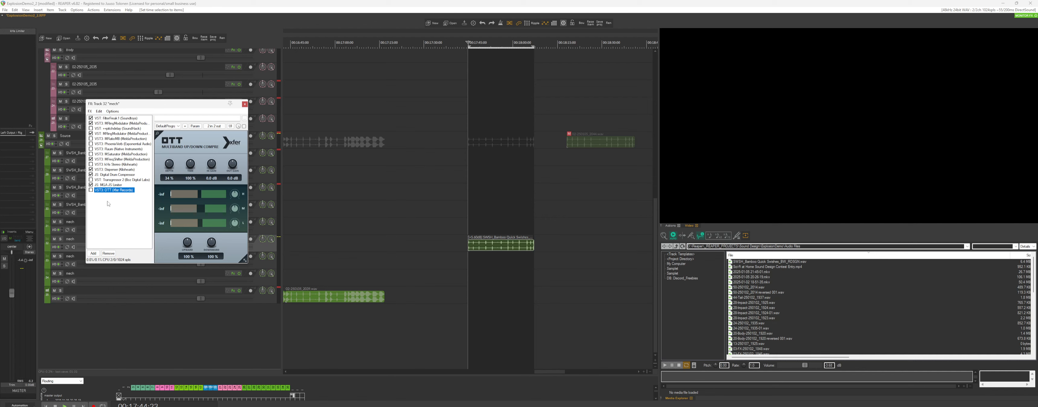
click(118, 118)
click(117, 123)
click(116, 133)
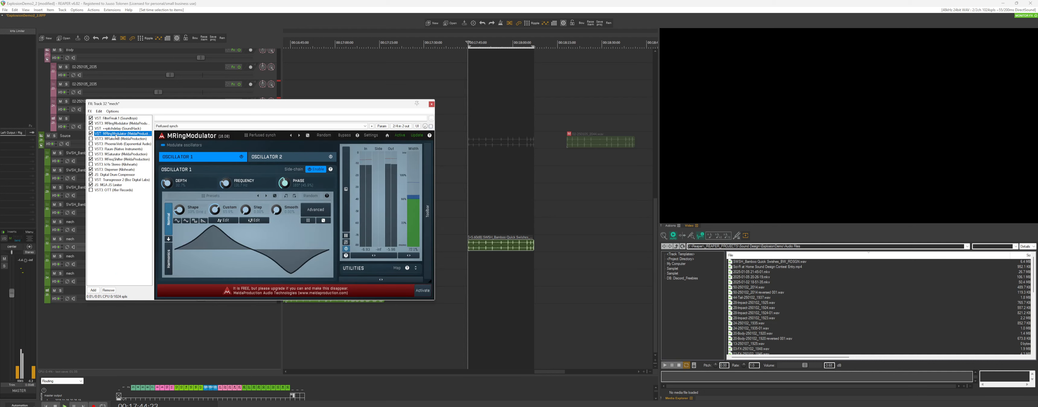
click(119, 159)
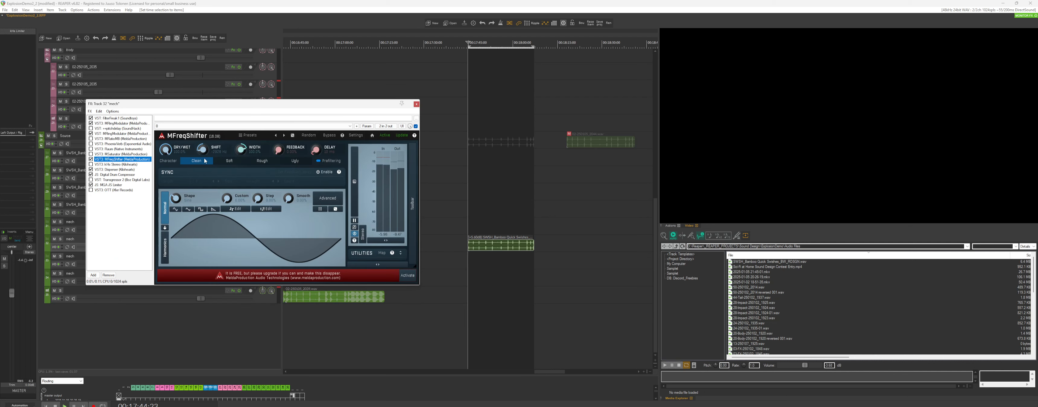
Audition the mech item with MFreqShifter bypassed and re-enabled, and close the FX window.
click(91, 159)
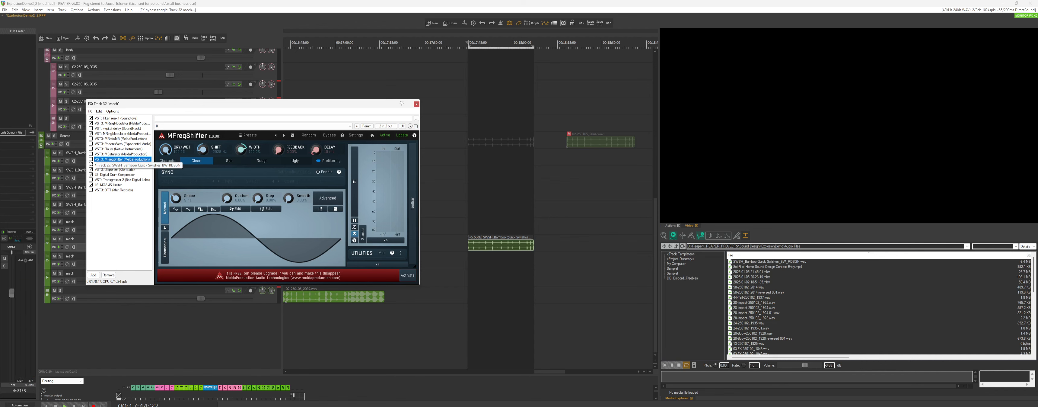
key(space)
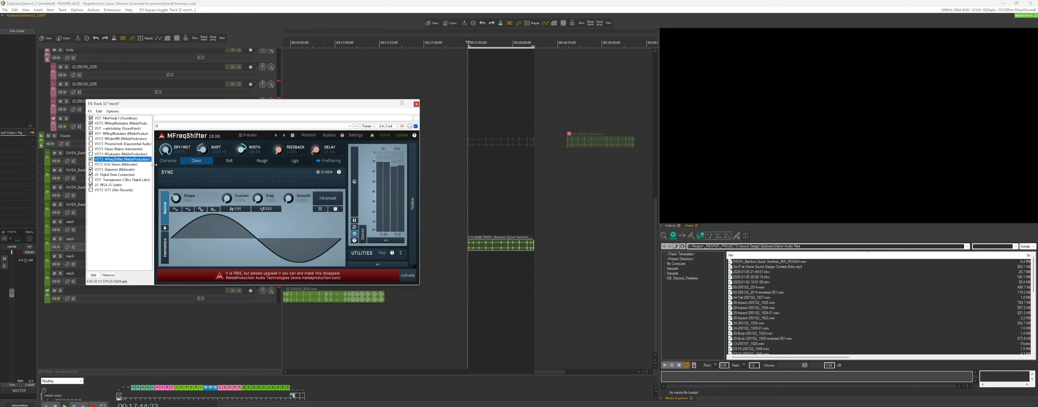
key(space)
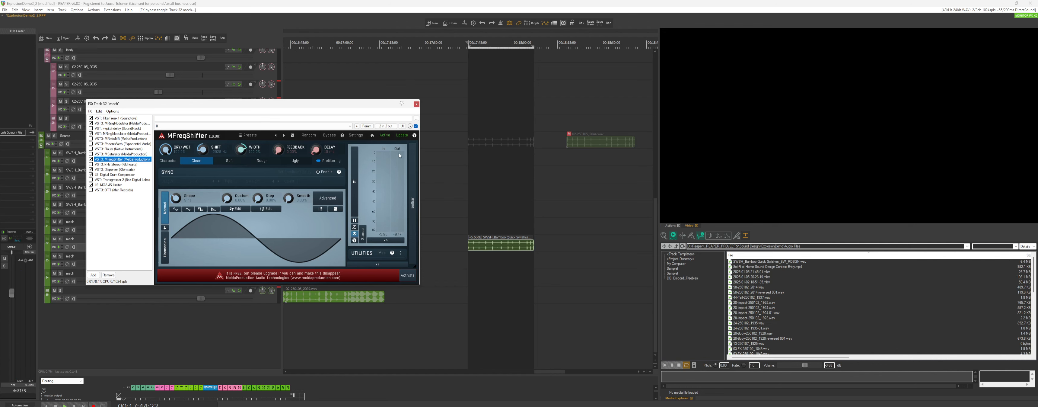
click(417, 104)
scroll(508, 196, up, 3)
scroll(584, 164, down, 3)
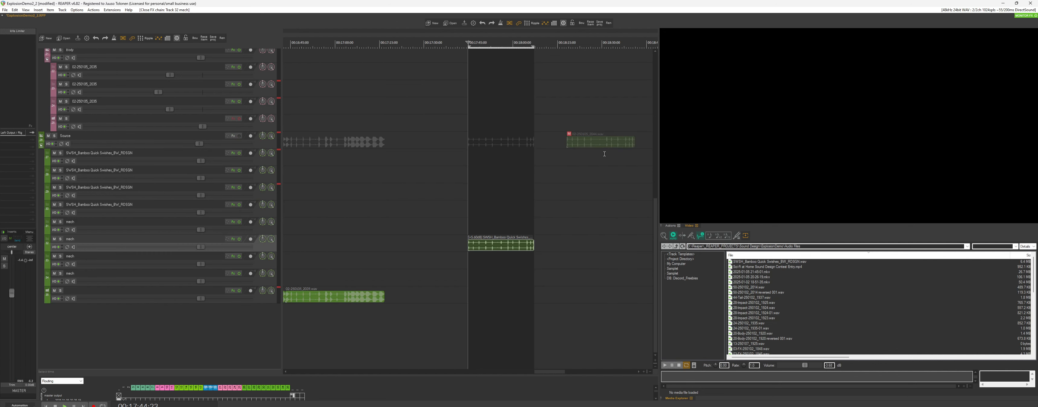
Unmute the first recording after the second mech track's item on the Sound track and play it from its start.
click(569, 133)
click(570, 125)
click(566, 126)
scroll(564, 128, up, 3)
scroll(544, 135, down, 3)
key(space)
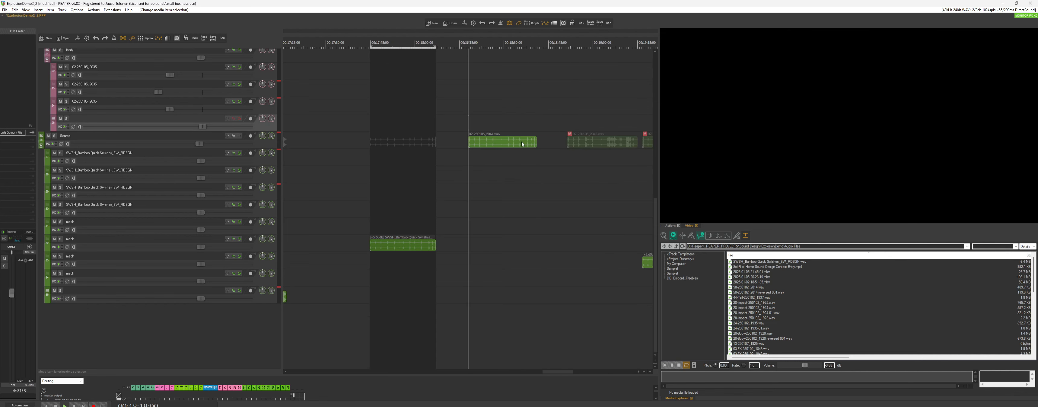
scroll(485, 144, down, 2)
Unmute the following recording on the Sound track and play it from its start.
scroll(531, 144, up, 3)
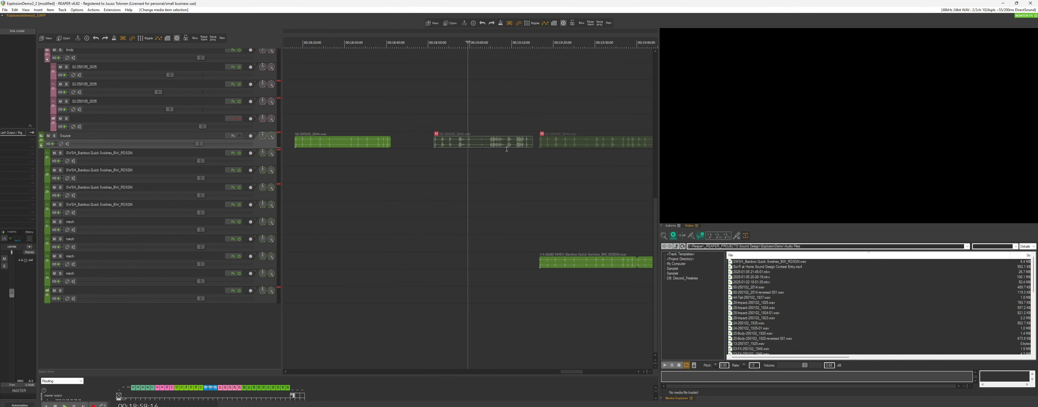
key(m)
click(434, 126)
scroll(433, 168, down, 2)
key(space)
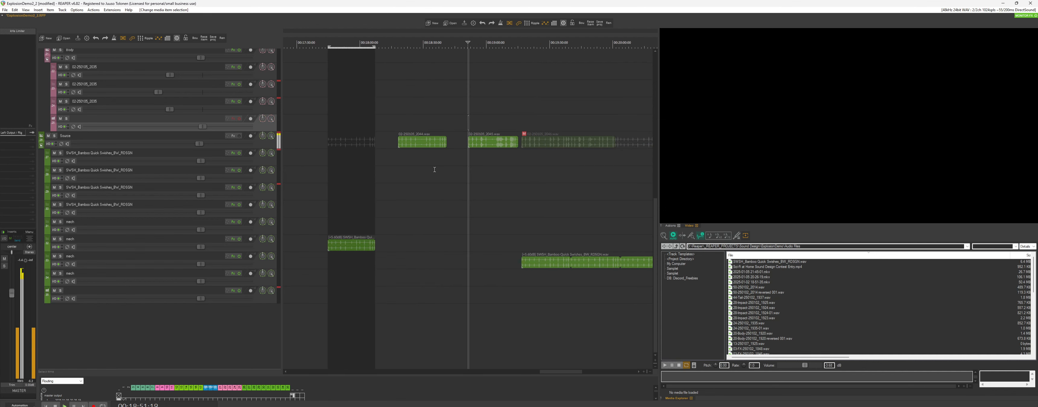
Move the second of the two recordings slightly earlier on the Sound track, clear of the third mech track's item, and play it unmuted.
key(Page_Down)
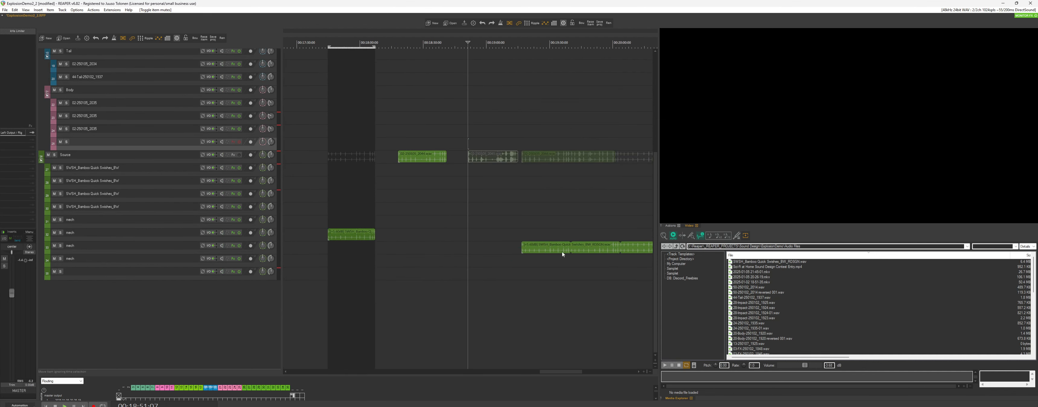
scroll(508, 223, up, 3)
key(Page_Up)
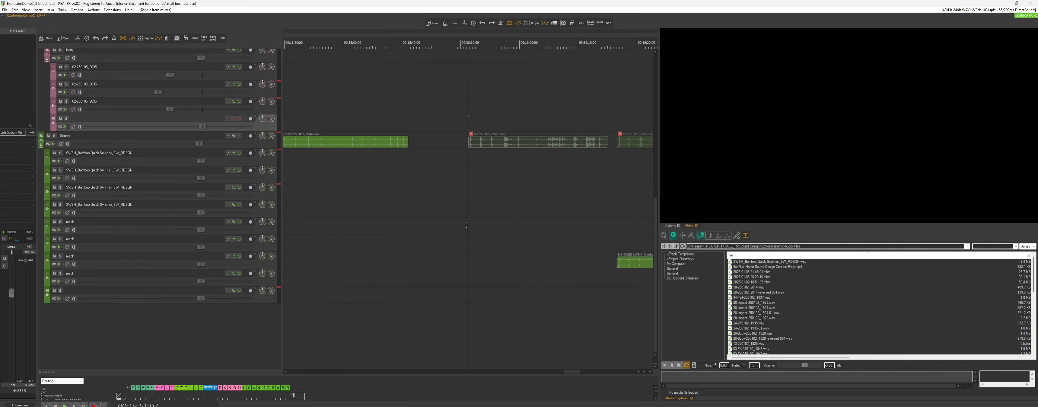
scroll(467, 224, down, 2)
drag(471, 139, 450, 139)
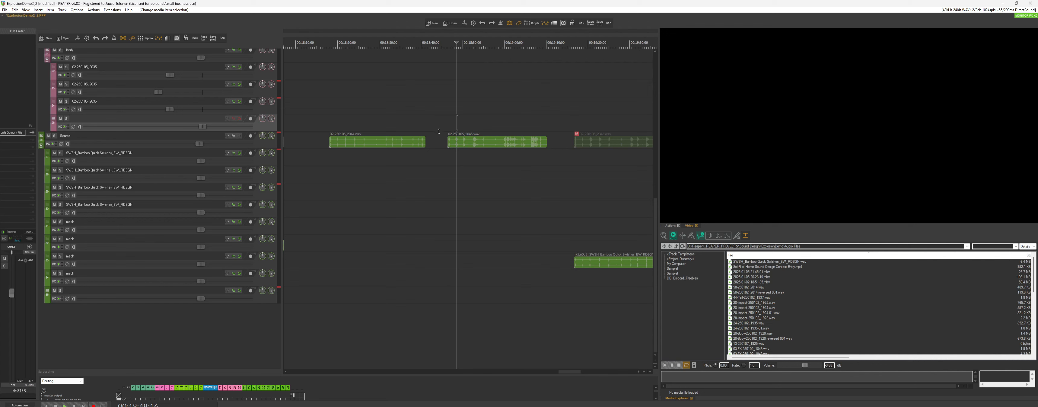
key(space)
scroll(455, 130, up, 2)
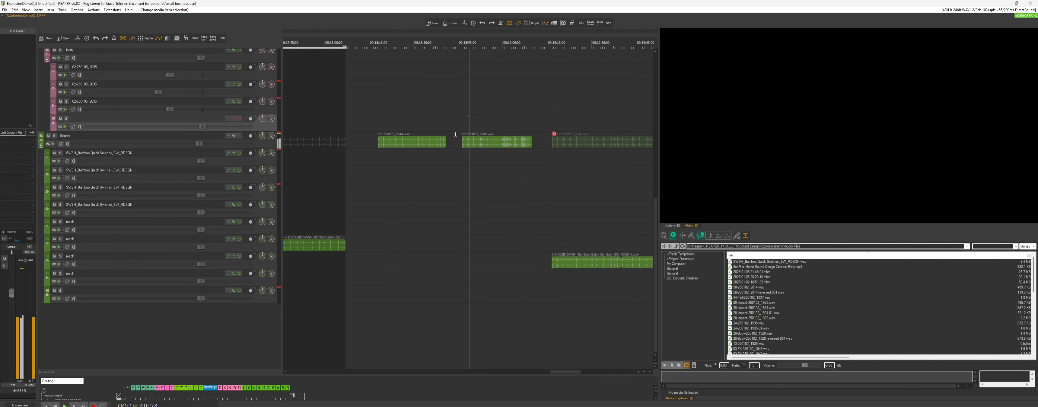
scroll(464, 225, down, 4)
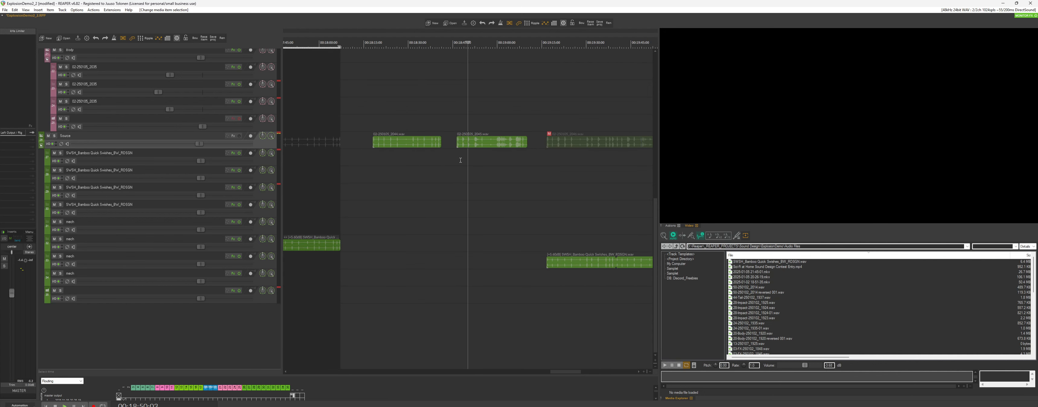
Play the third mech track's item from its start and review the overall layout of the mech items and recordings.
click(506, 230)
scroll(507, 229, up, 3)
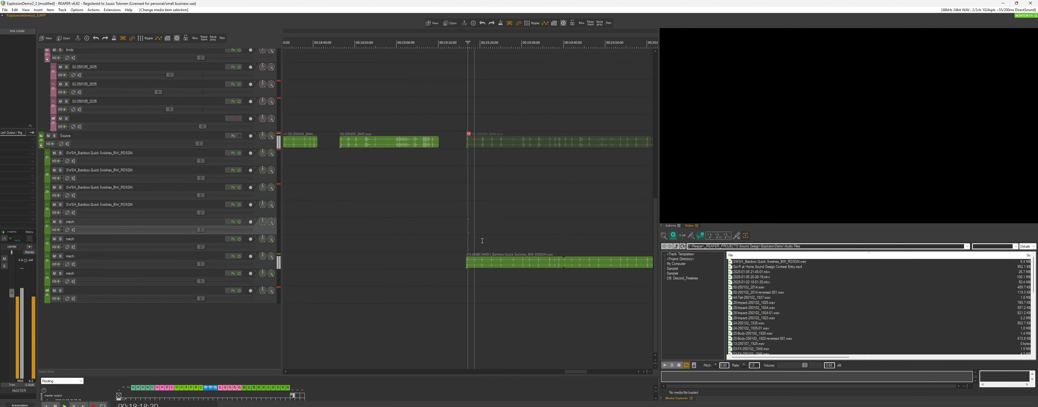
scroll(482, 241, down, 2)
key(space)
scroll(405, 253, down, 5)
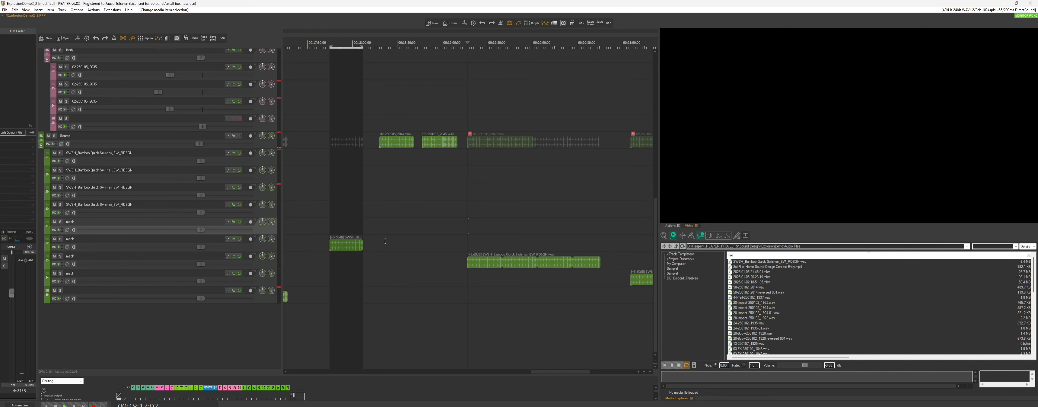
scroll(405, 253, down, 3)
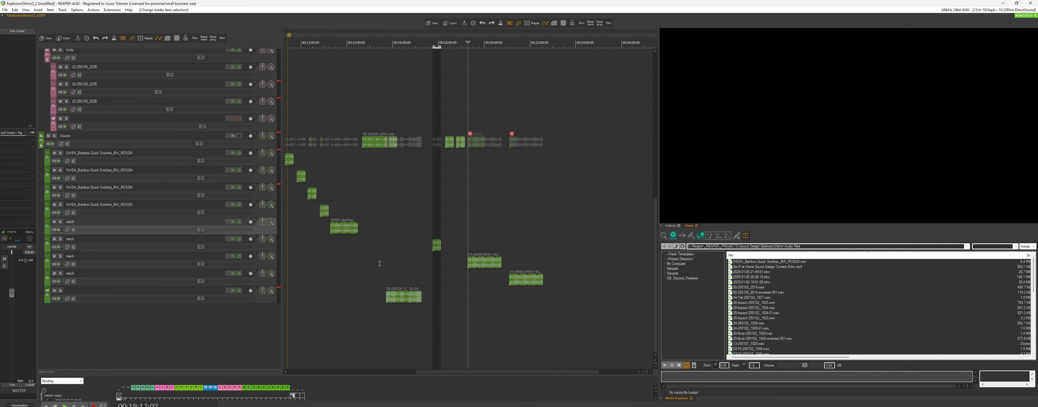
Play the two unmuted recordings that precede the third mech track's item on the Sound track.
click(431, 259)
scroll(432, 258, up, 4)
click(517, 161)
scroll(525, 160, up, 4)
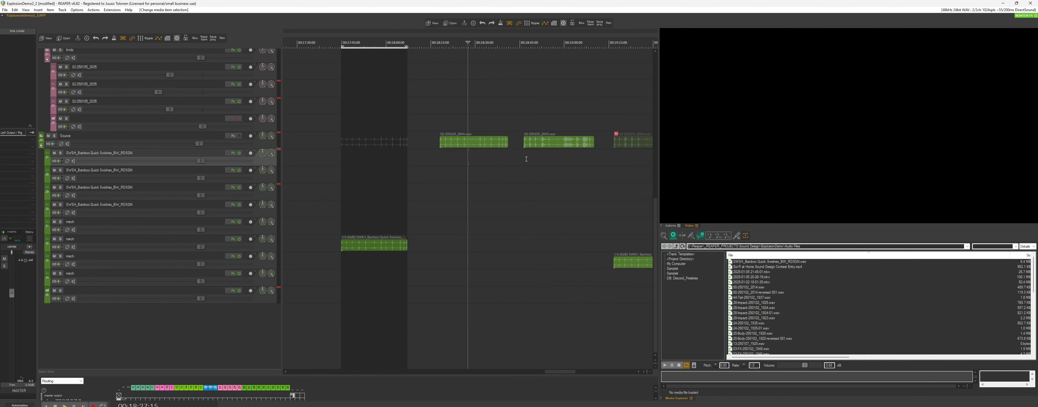
click(526, 159)
scroll(526, 159, up, 4)
key(space)
scroll(483, 162, down, 2)
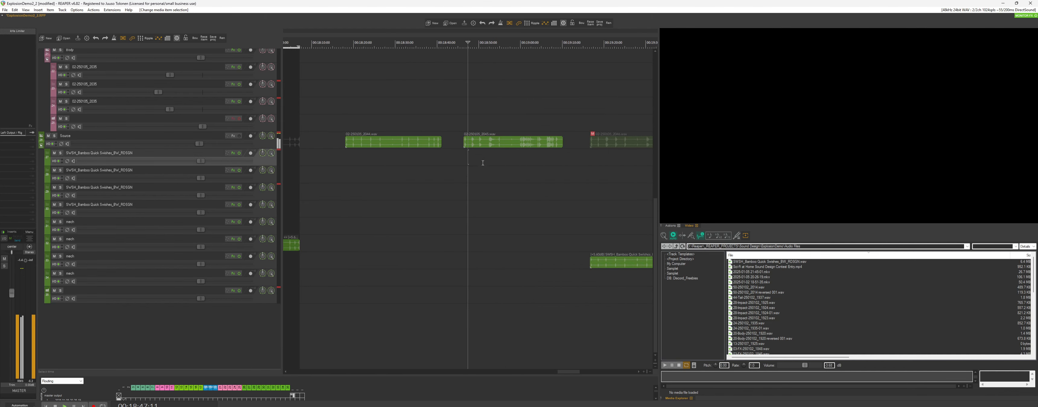
scroll(496, 177, down, 2)
scroll(553, 205, up, 2)
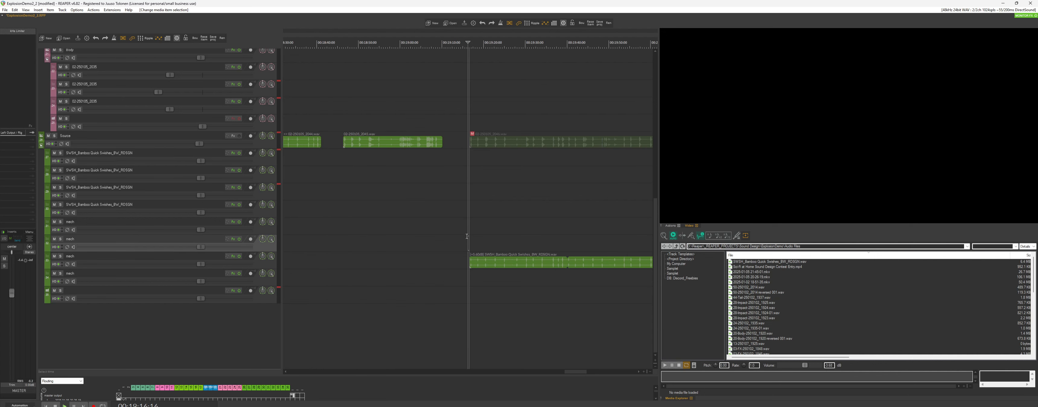
Play the third mech track's item and examine FilterFreak, Disperser and Digital Drum Compressor in its effect chain.
click(233, 256)
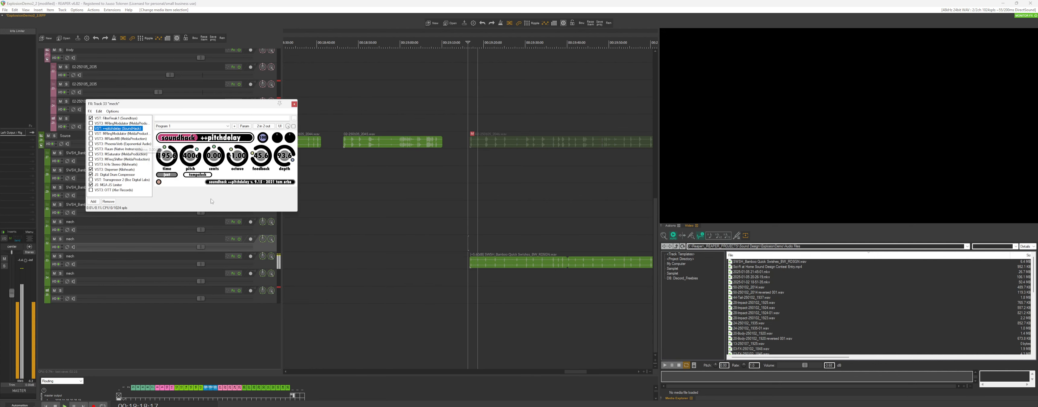
key(Up)
key(Up)
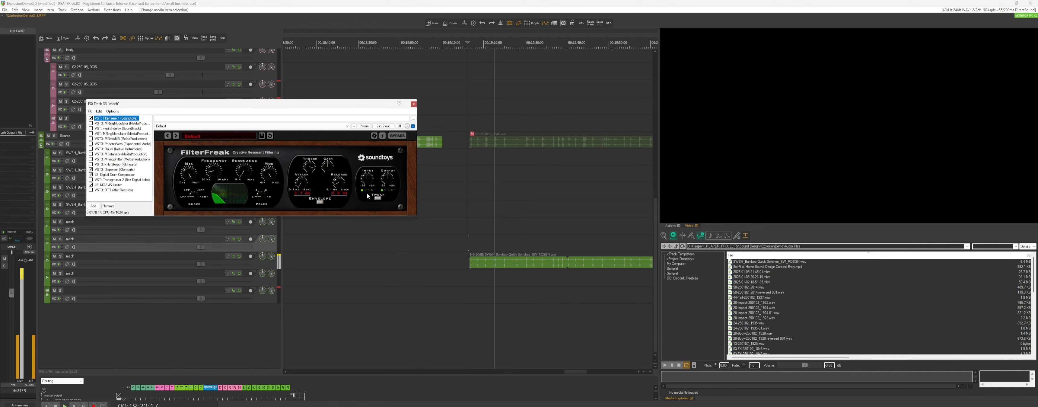
click(377, 198)
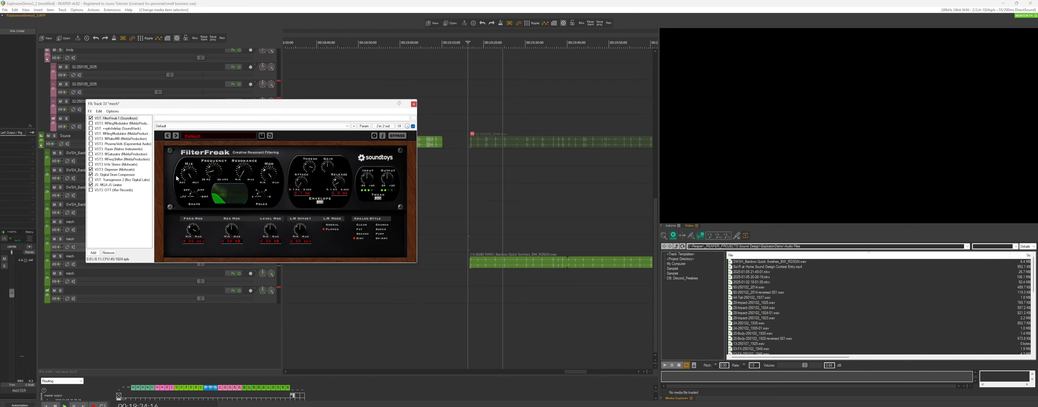
click(90, 185)
click(90, 184)
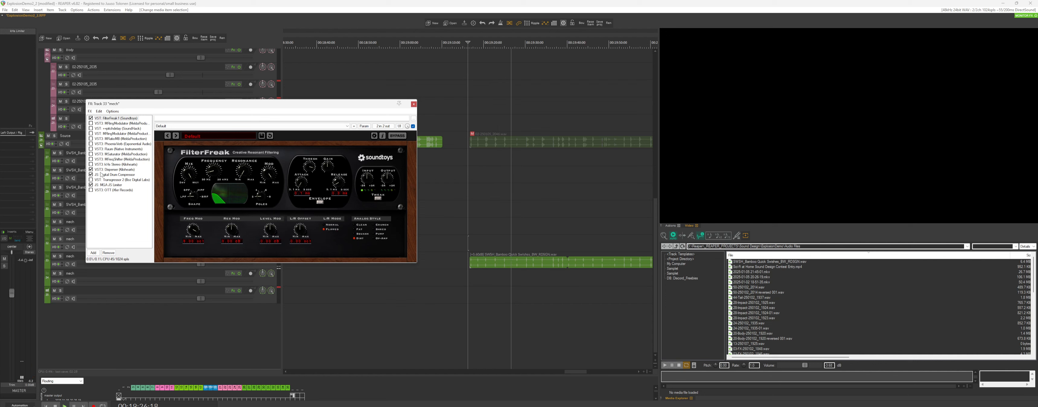
click(115, 169)
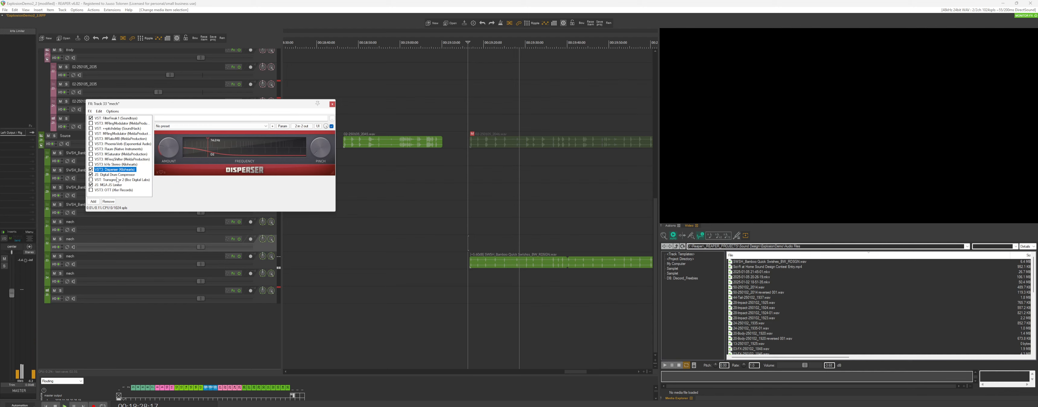
click(115, 175)
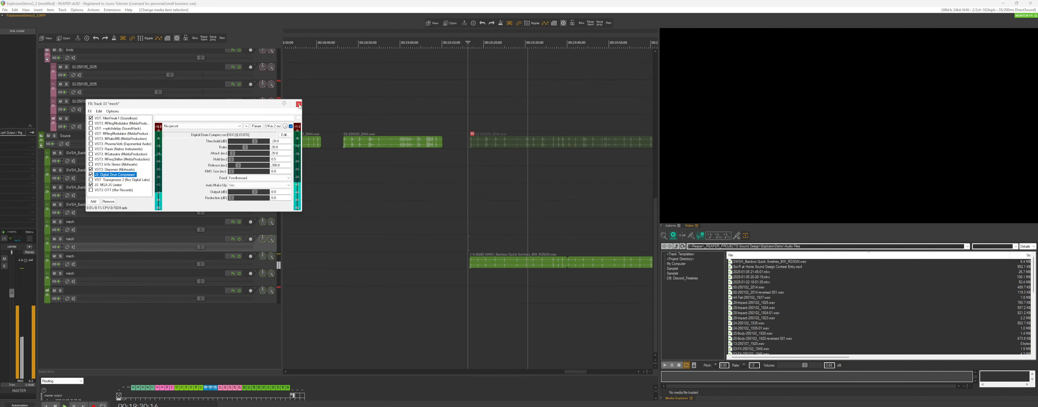
key(Escape)
Play the fourth mech track's item from its start.
scroll(555, 266, down, 5)
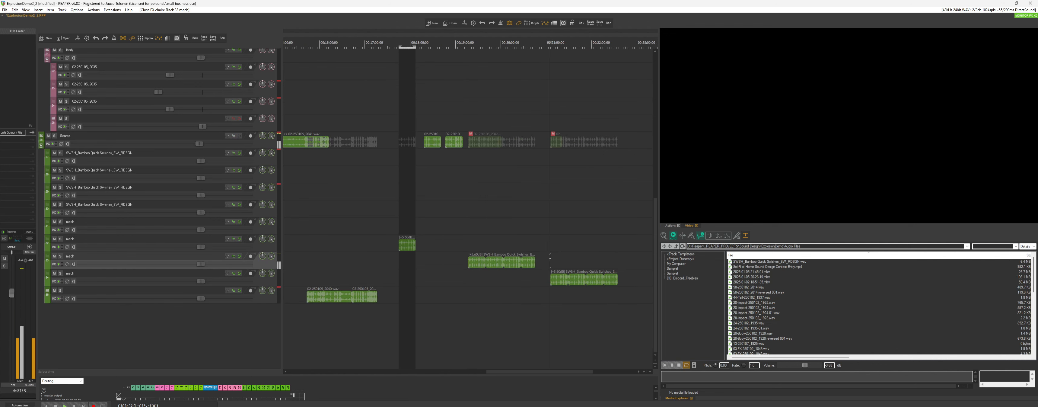
scroll(555, 266, up, 4)
scroll(503, 266, down, 8)
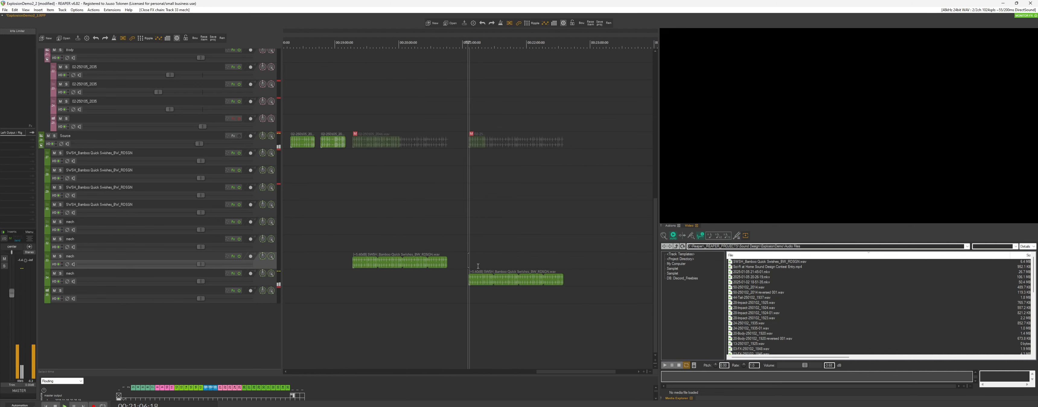
scroll(477, 268, up, 4)
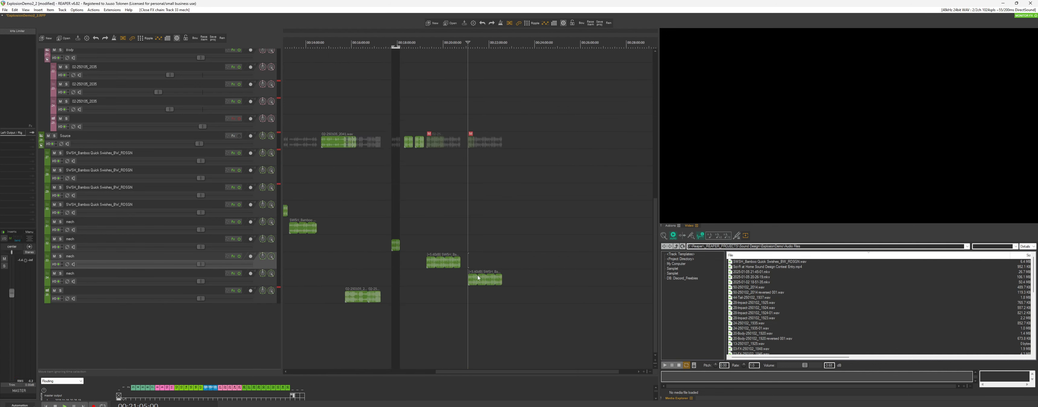
Go back along the timeline to the three shots in the Gun folder and examine their layers.
scroll(477, 269, down, 4)
scroll(405, 262, down, 2)
scroll(404, 263, down, 2)
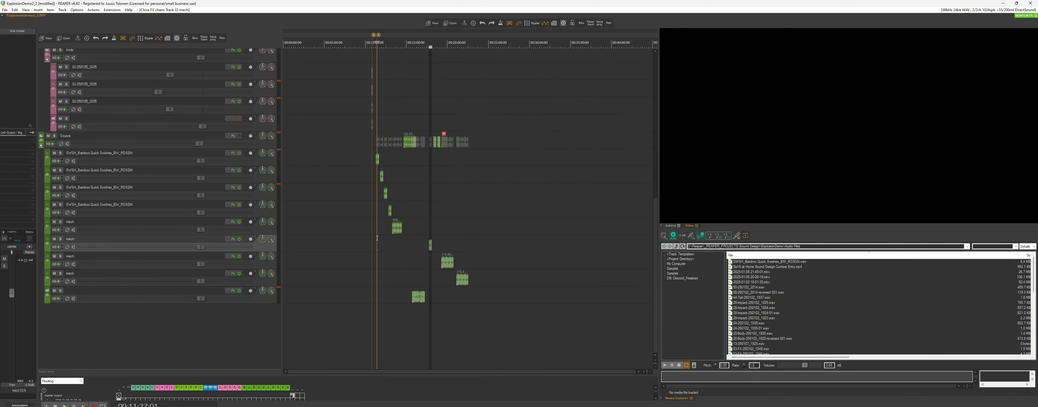
scroll(395, 255, up, 10)
scroll(412, 287, up, 4)
scroll(411, 287, up, 2)
scroll(446, 294, down, 3)
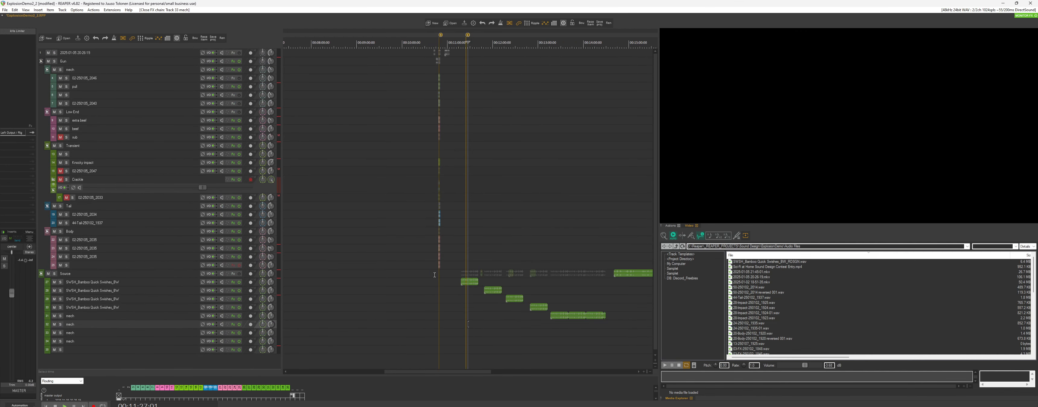
scroll(435, 274, up, 4)
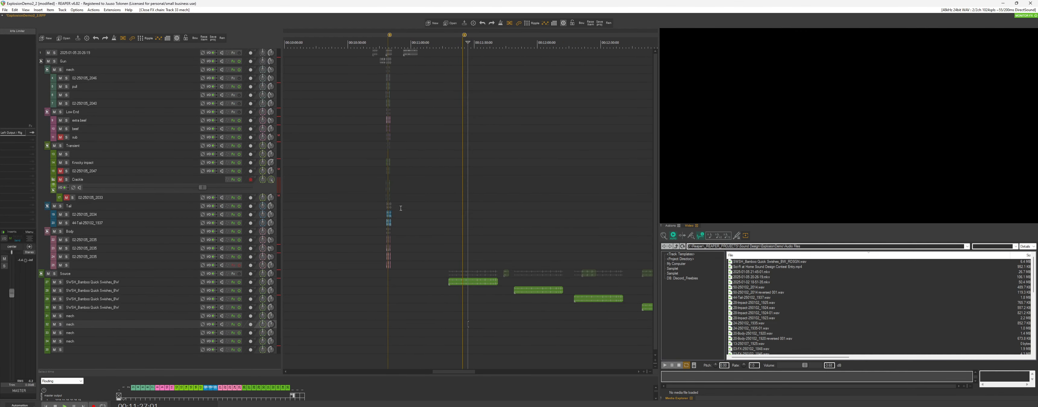
click(382, 204)
scroll(524, 230, up, 10)
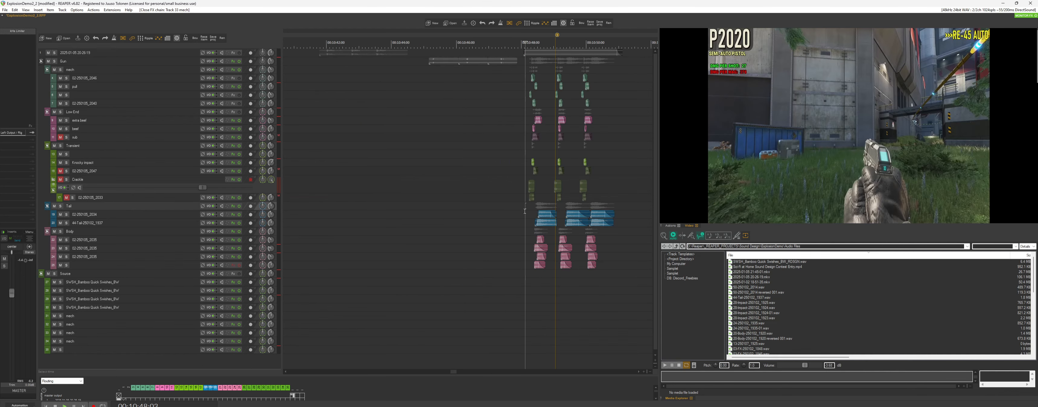
scroll(523, 230, up, 4)
scroll(523, 231, down, 4)
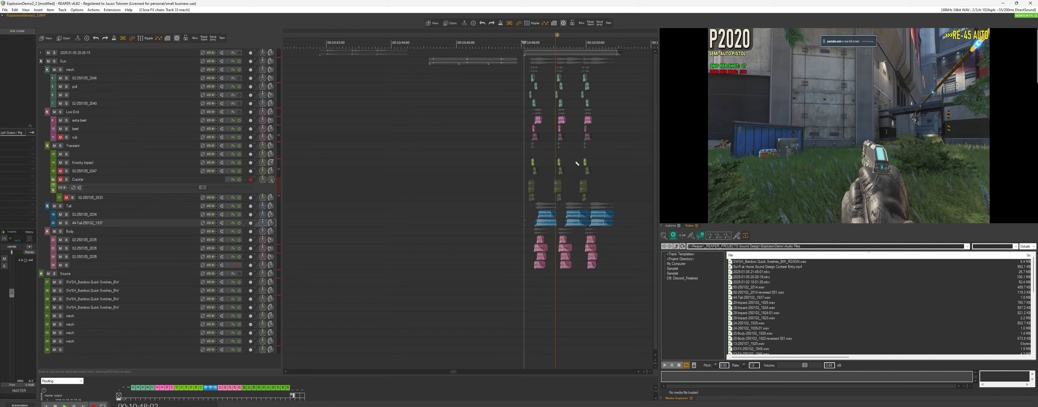
Set the time selection to the item spanning the three gun shots and play them with all layers.
scroll(472, 117, up, 3)
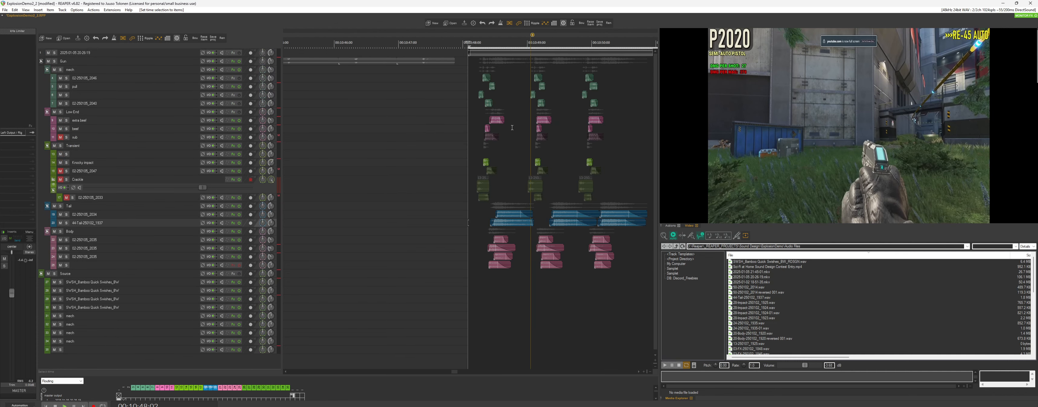
scroll(471, 117, up, 5)
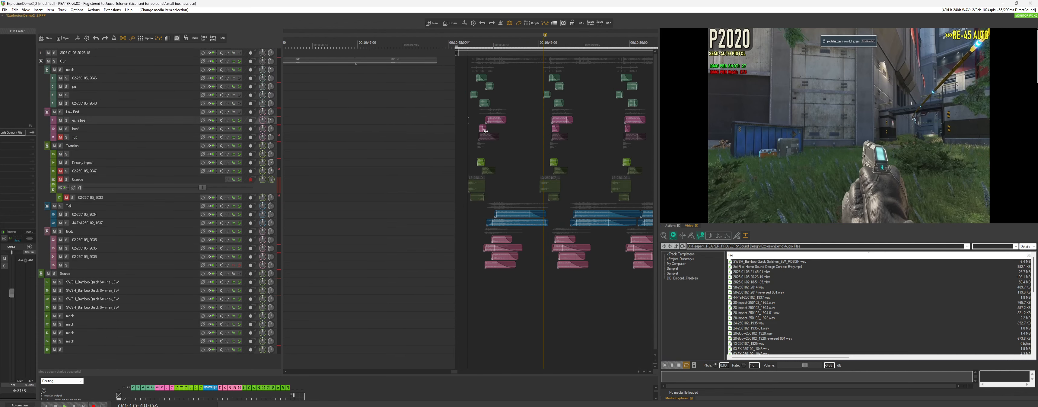
scroll(498, 144, down, 3)
scroll(602, 145, down, 2)
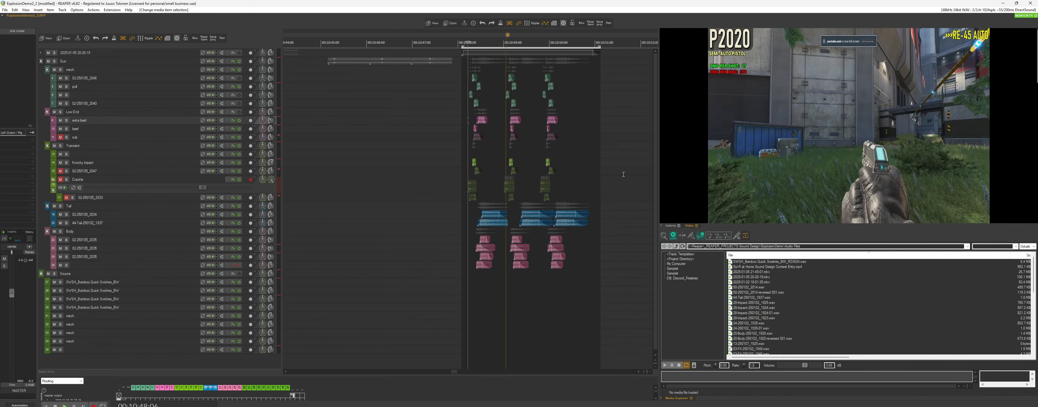
double_click(562, 51)
key(space)
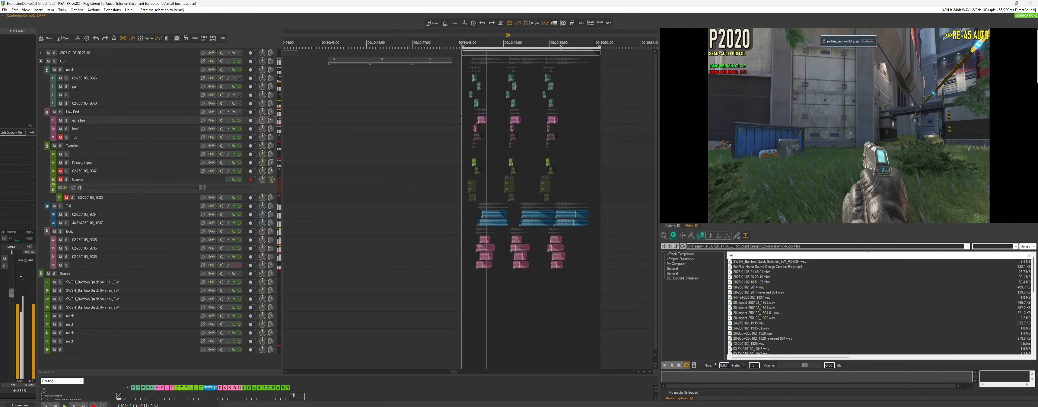
key(space)
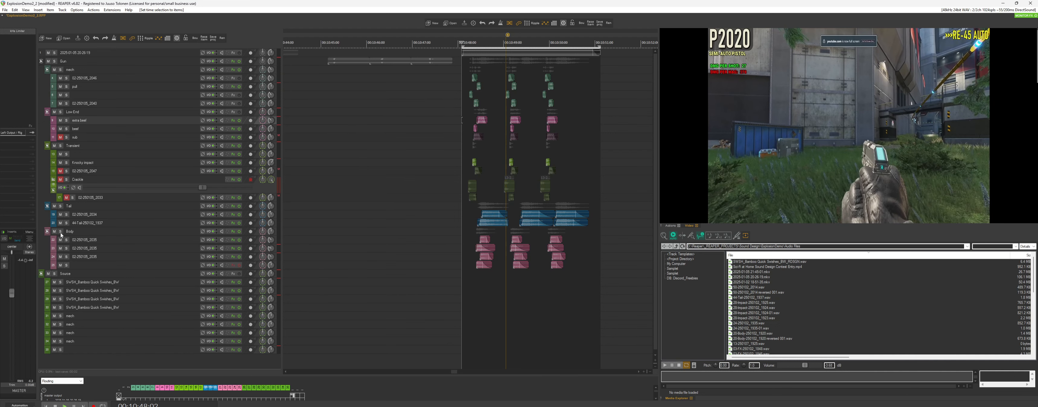
Solo the mech folder inside the Gun folder, play its layers across the shots and adjust the Gun track's volume.
click(61, 70)
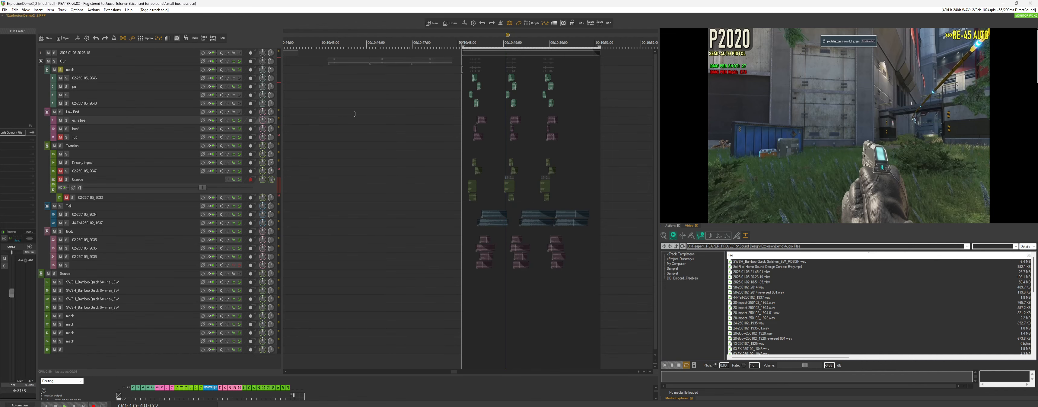
click(493, 87)
scroll(518, 154, up, 4)
scroll(518, 154, down, 5)
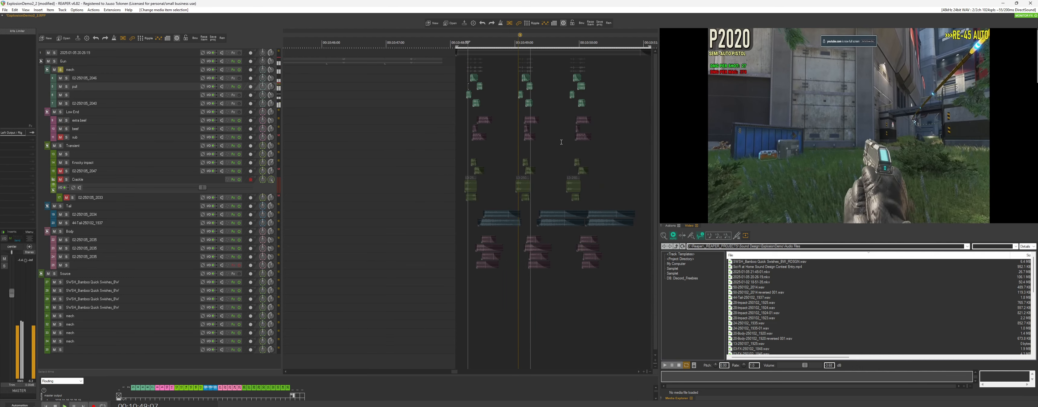
click(518, 81)
scroll(551, 197, up, 4)
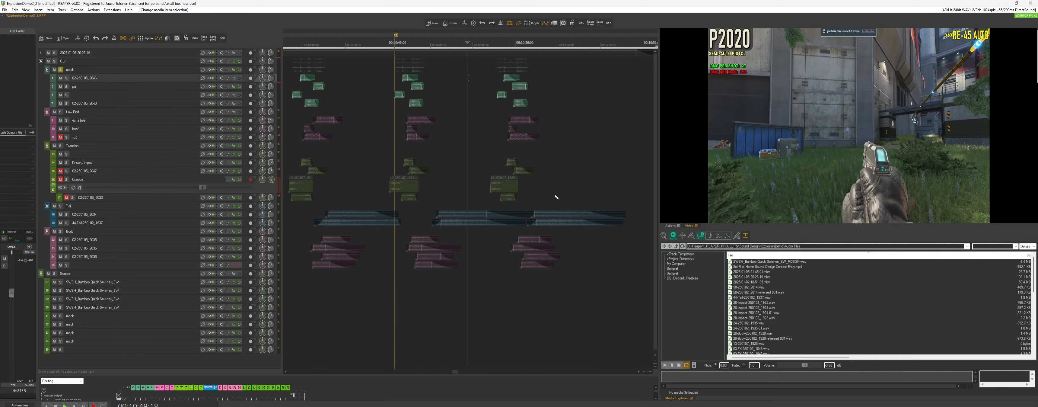
scroll(543, 152, down, 2)
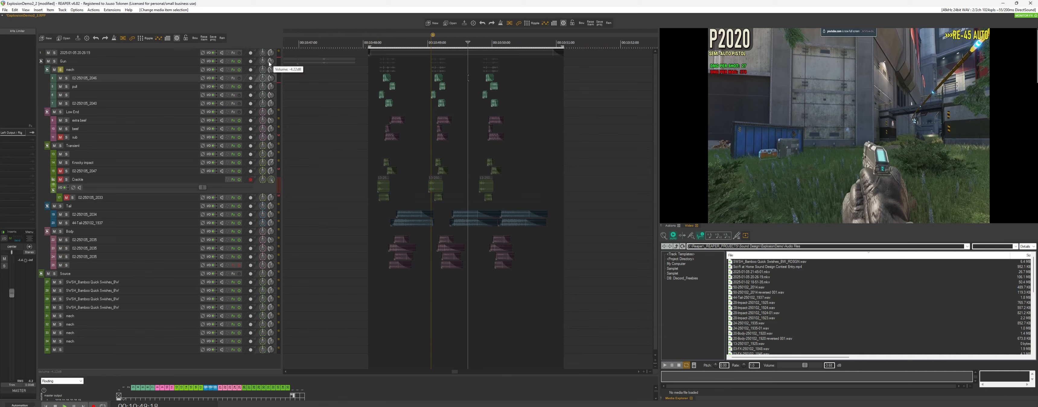
click(372, 73)
scroll(372, 73, down, 1)
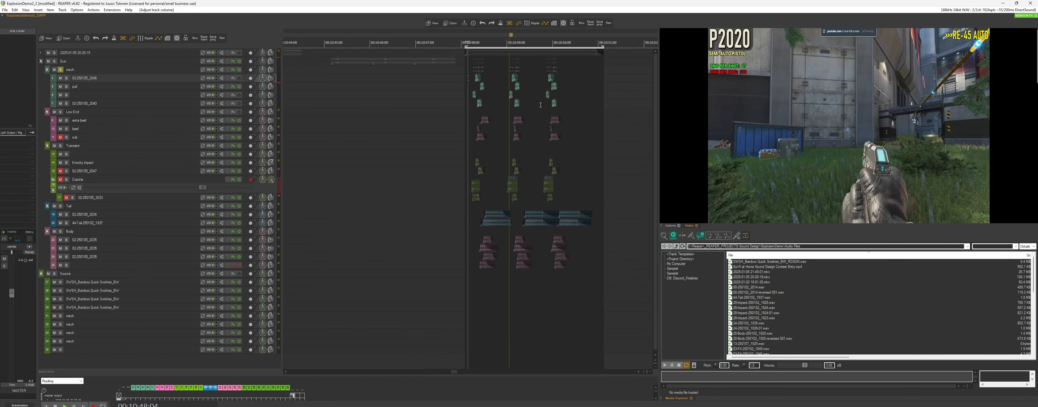
Copy the last shot's mech items past the time selection and extend the copies to reveal their full source recordings.
drag(540, 72, 578, 113)
scroll(575, 111, down, 1)
drag(529, 88, 691, 86)
scroll(538, 121, up, 2)
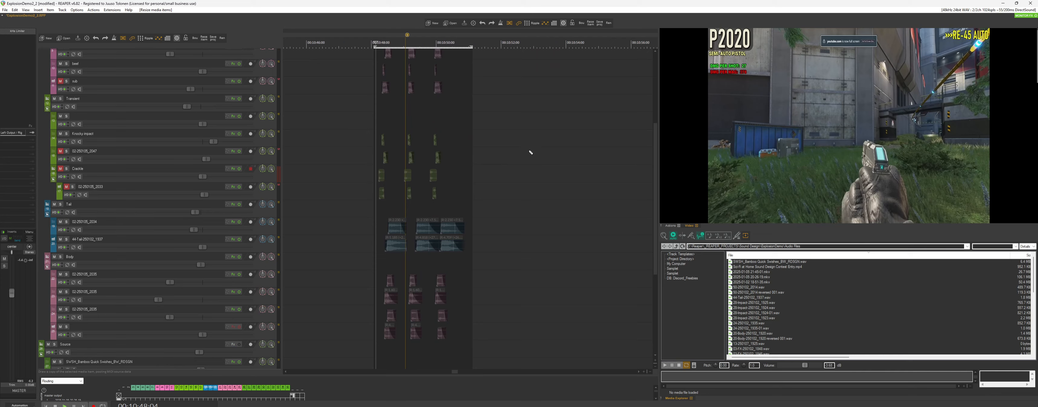
scroll(528, 165, up, 4)
click(502, 92)
scroll(504, 121, up, 3)
scroll(501, 125, down, 2)
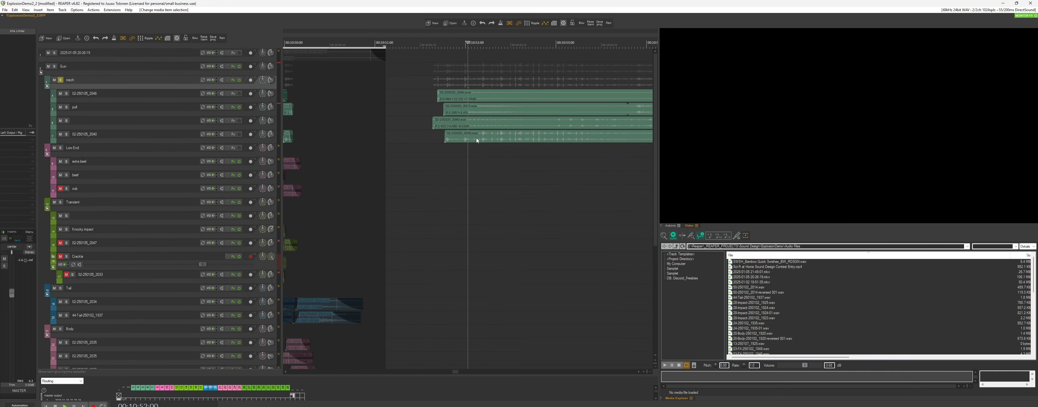
scroll(471, 147, up, 3)
scroll(466, 153, up, 2)
scroll(466, 161, down, 1)
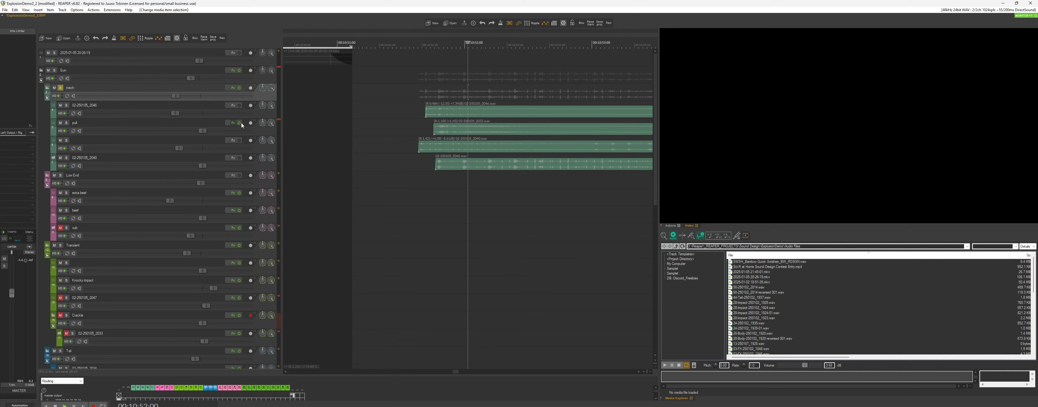
Solo the first track in the mech folder and play its extended item from different points.
click(67, 105)
scroll(504, 109, down, 5)
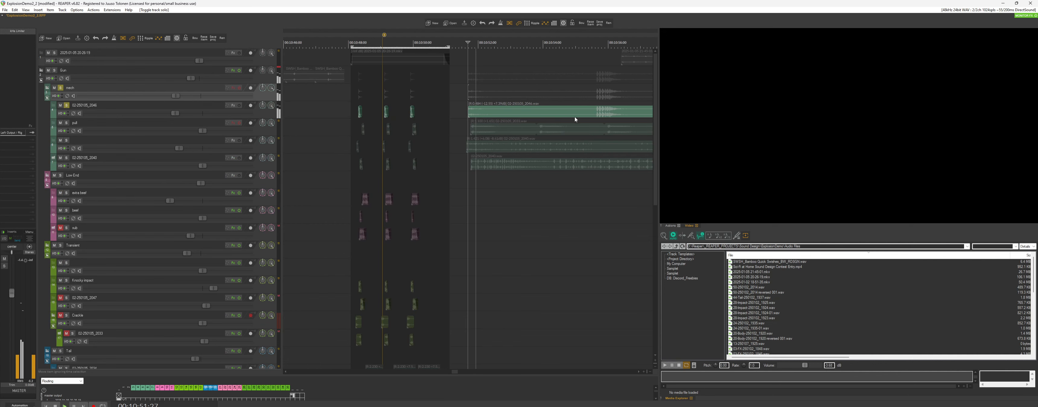
key(space)
click(532, 103)
scroll(532, 102, up, 2)
scroll(533, 102, down, 2)
key(space)
key(space)
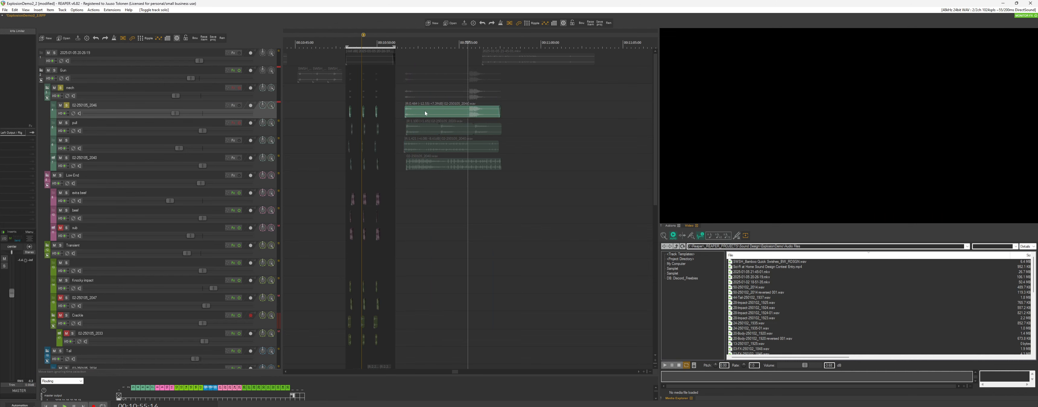
Place a short separate piece after the first mech layer's extended item, slip its contents to the neighbouring transients and play it.
drag(425, 113, 555, 114)
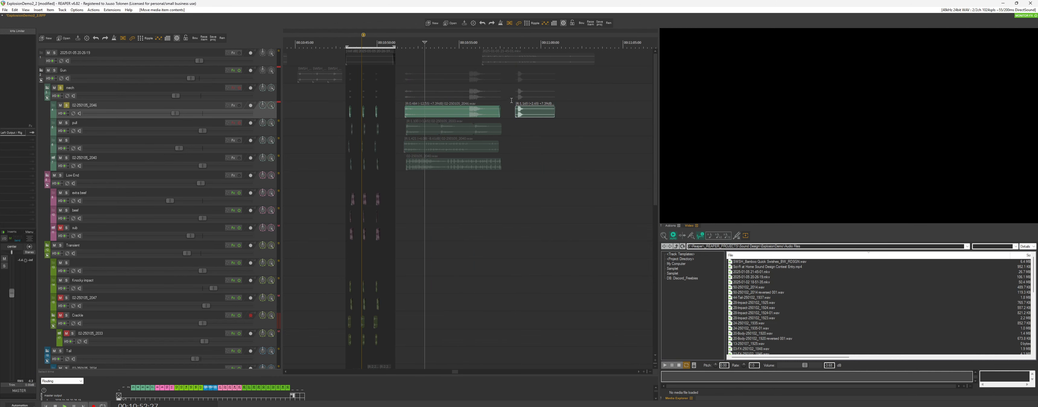
click(528, 108)
drag(536, 119, 508, 116)
key(space)
key(space)
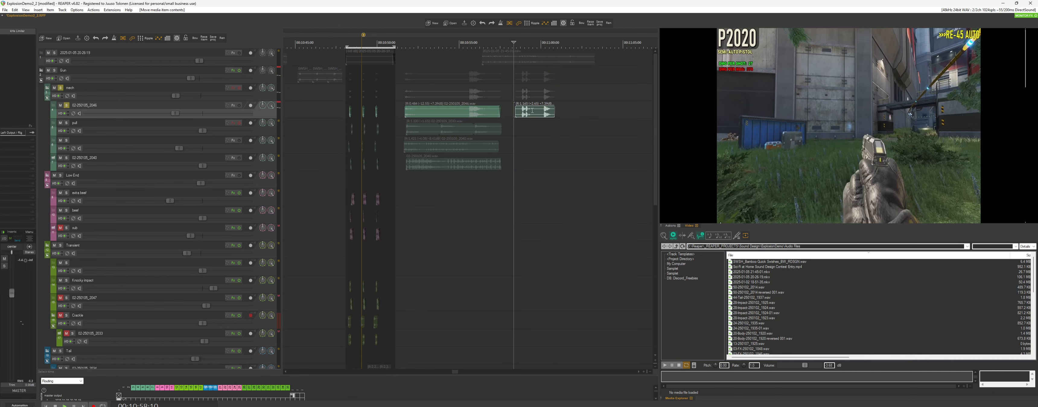
key(space)
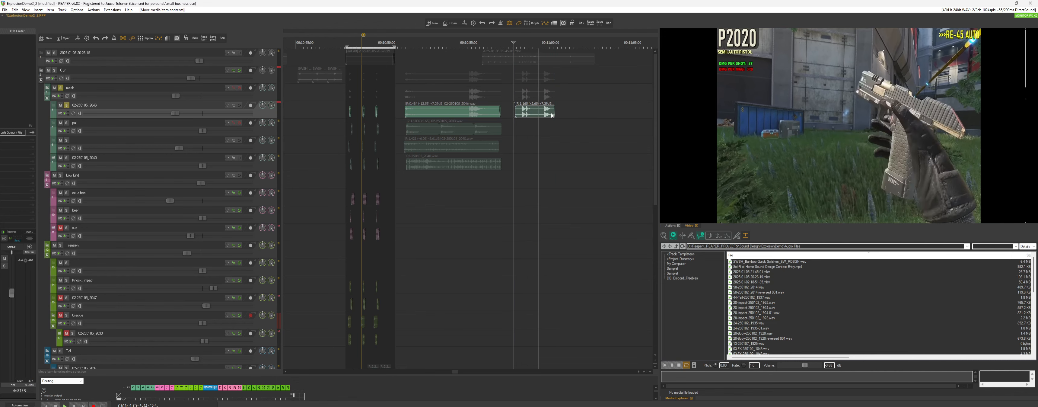
Delete the short separate piece and the first mech layer's extended source item.
key(space)
key(Delete)
drag(500, 109, 417, 114)
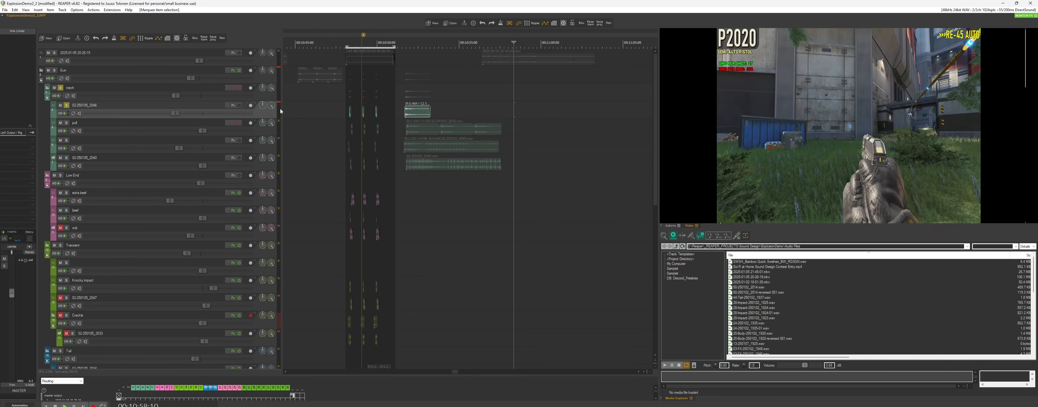
key(Delete)
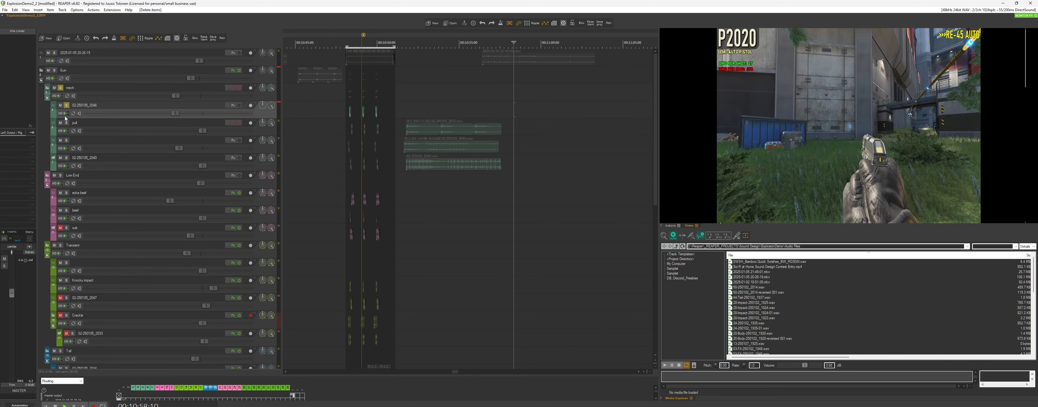
Toggle the solo of the mech folder's first track and play its layer across the gun shots.
click(67, 106)
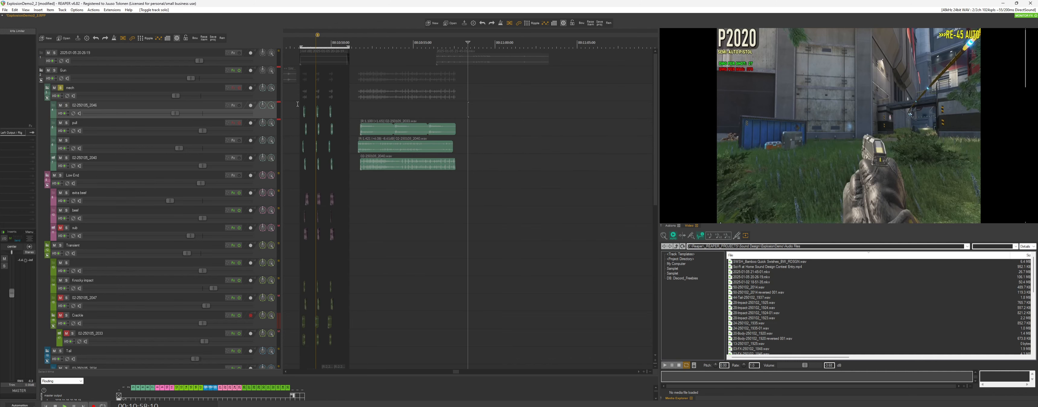
click(67, 106)
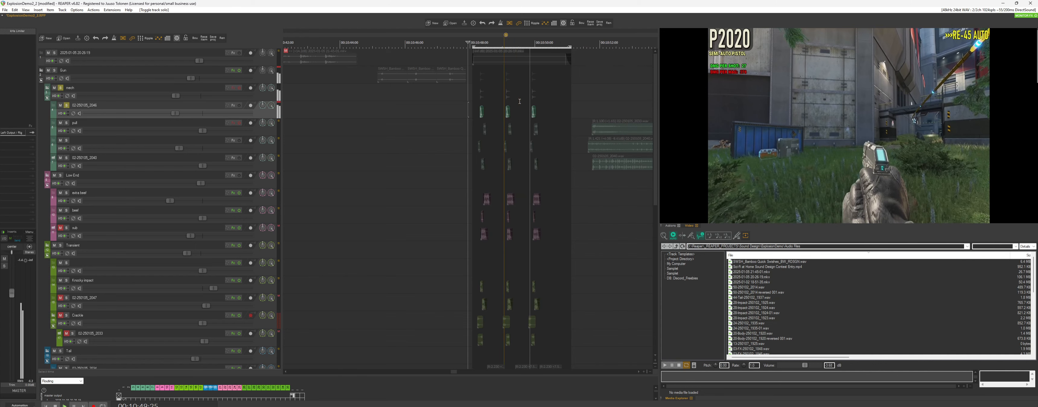
key(space)
scroll(513, 108, down, 2)
Solo the pull track, restore the time selection around the shots and play the pull layer.
click(66, 123)
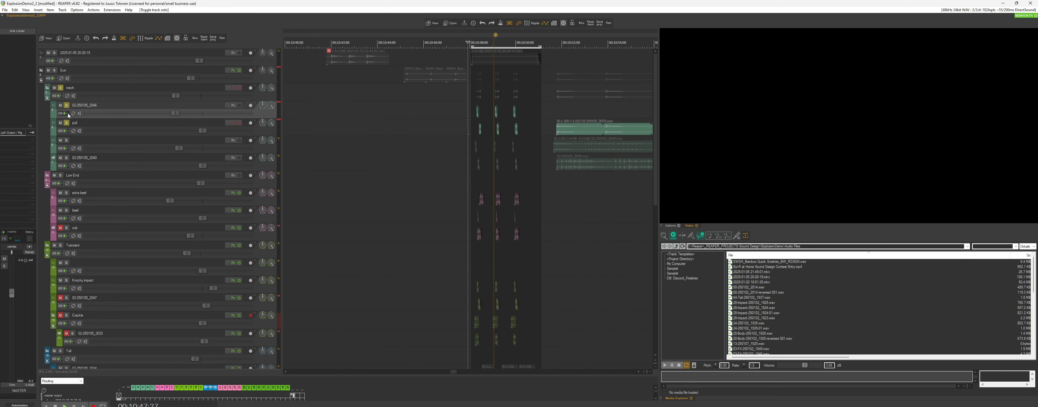
scroll(423, 116, down, 1)
click(526, 113)
scroll(528, 114, up, 4)
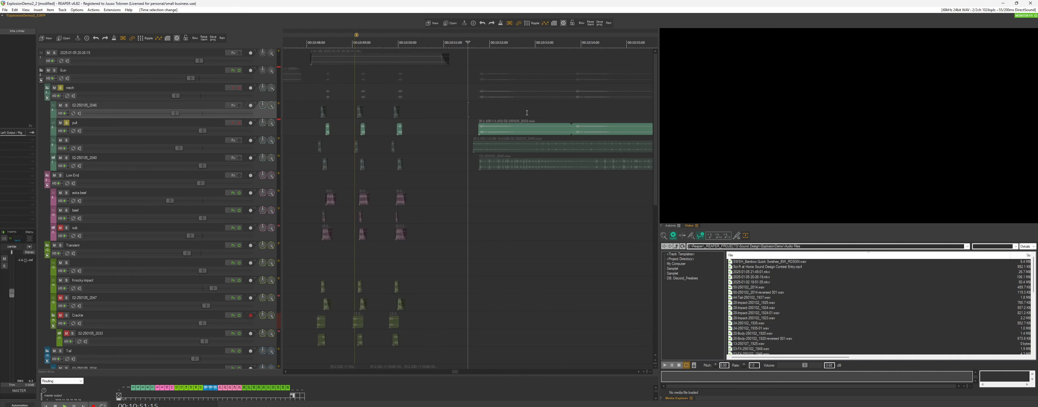
ctrl+scroll(481, 116, up, 2)
scroll(483, 119, down, 2)
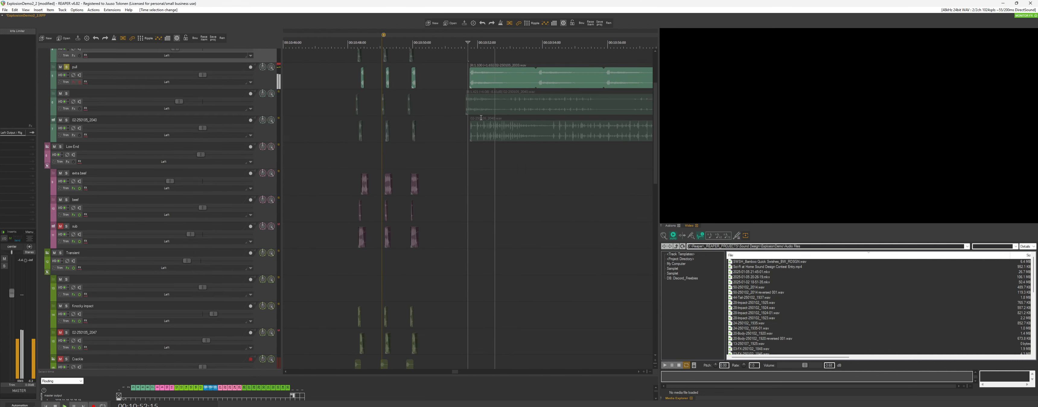
ctrl+scroll(483, 121, down, 2)
key(ctrl+z)
key(space)
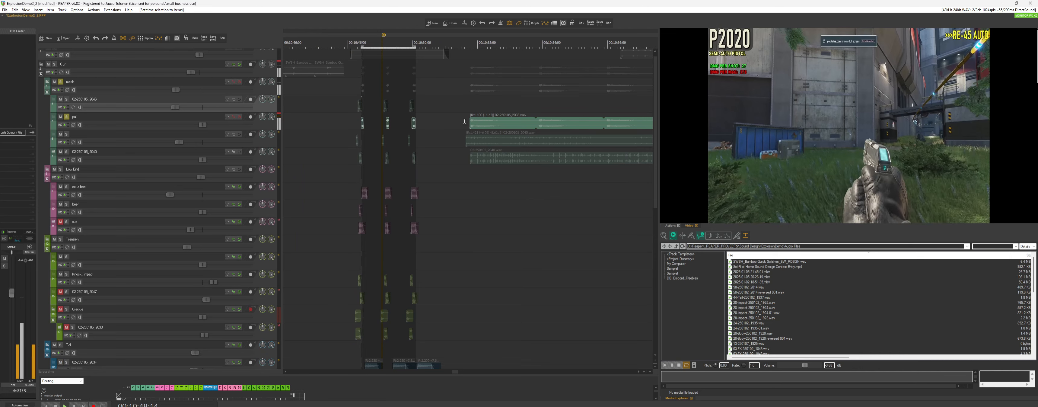
Play the pull track's extended source item from its start without the track's effects.
click(470, 104)
scroll(471, 105, up, 3)
key(space)
ctrl+scroll(473, 108, up, 2)
scroll(474, 110, down, 2)
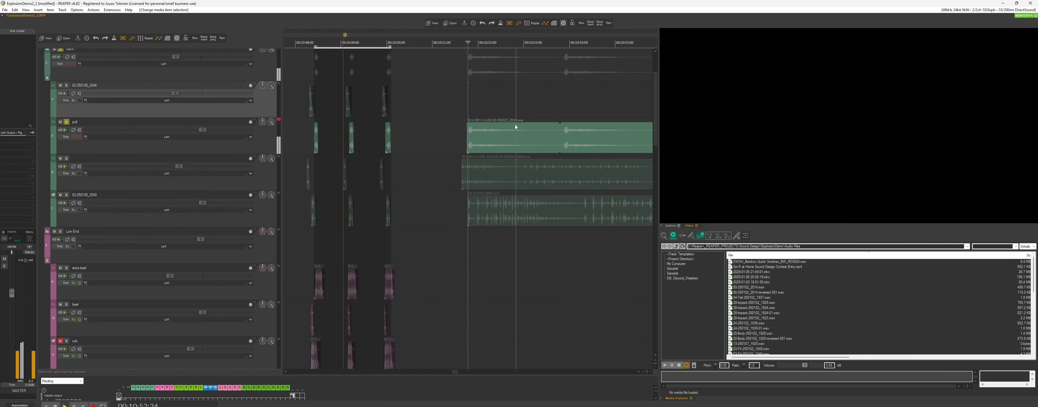
click(538, 139)
scroll(543, 141, down, 2)
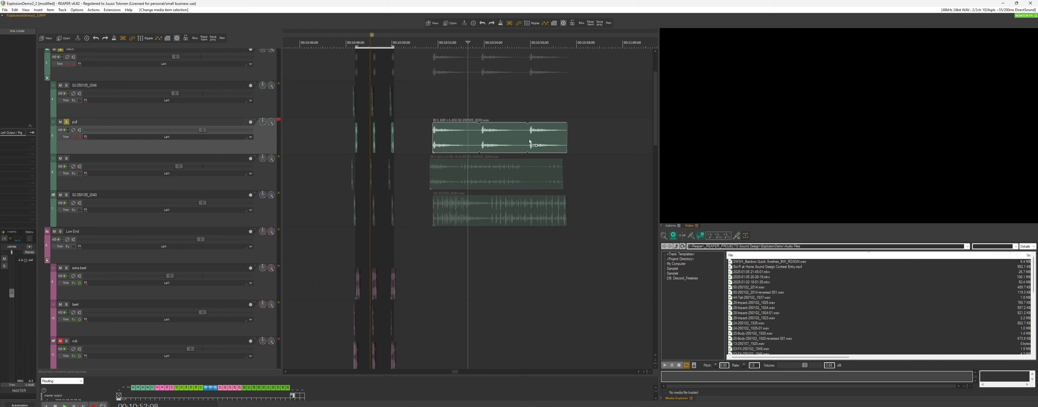
click(432, 114)
key(space)
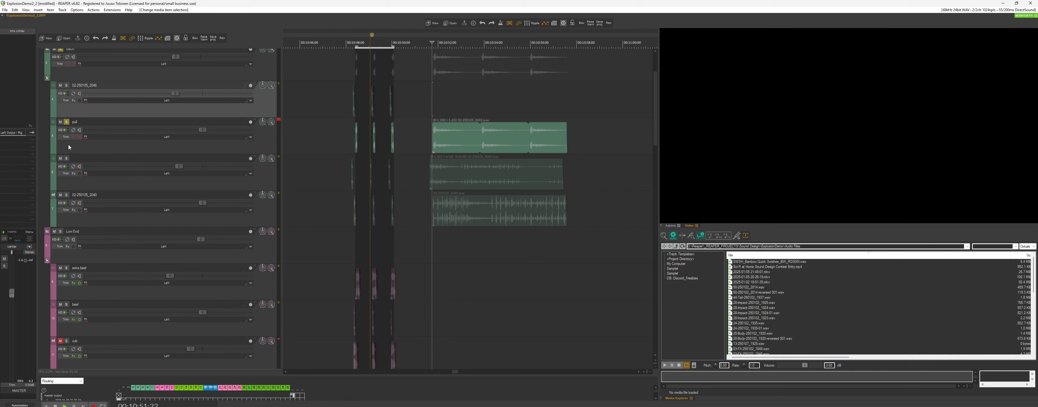
Enable the pull track's effects, play the processed item and open the track's FX chain.
click(80, 138)
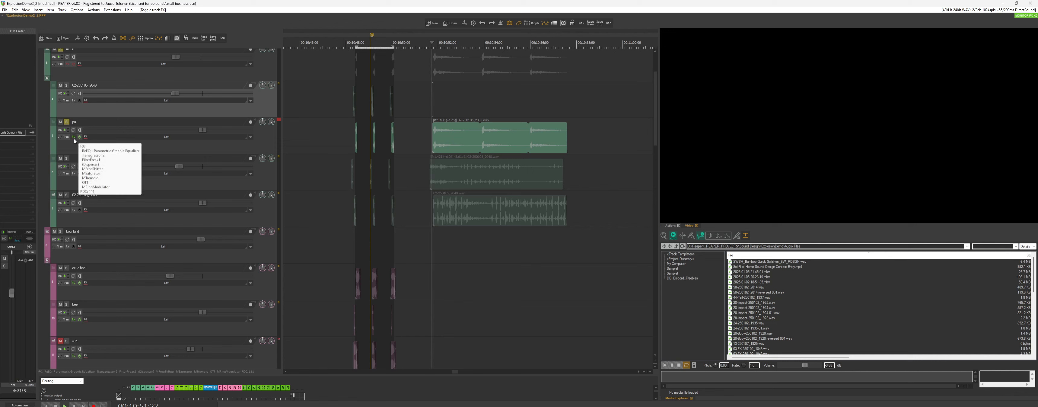
key(space)
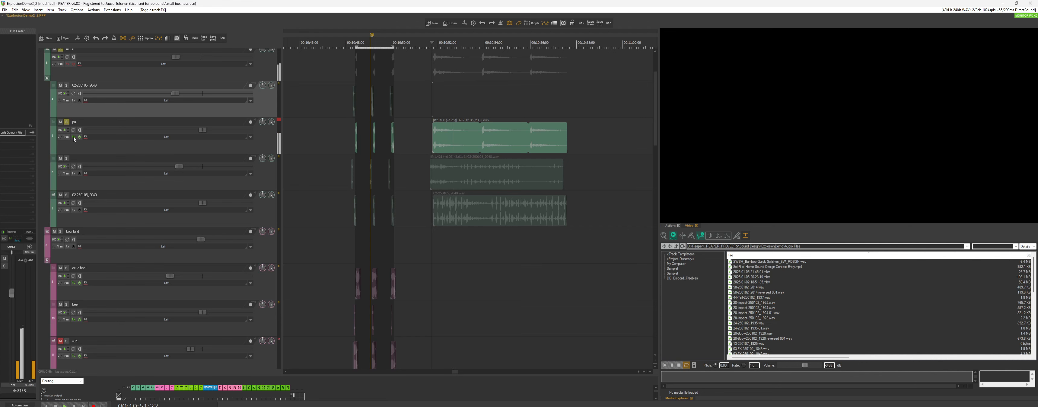
click(74, 137)
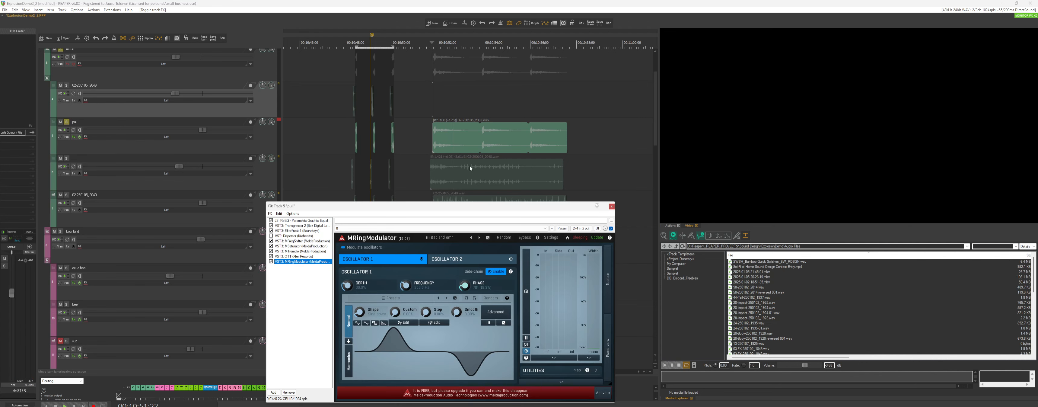
Show ReaEQ in the pull track's chain and compare the extended item's playback with the EQ bypassed and enabled.
scroll(470, 163, up, 2)
scroll(470, 162, up, 4)
scroll(441, 187, down, 3)
click(475, 144)
scroll(475, 142, up, 2)
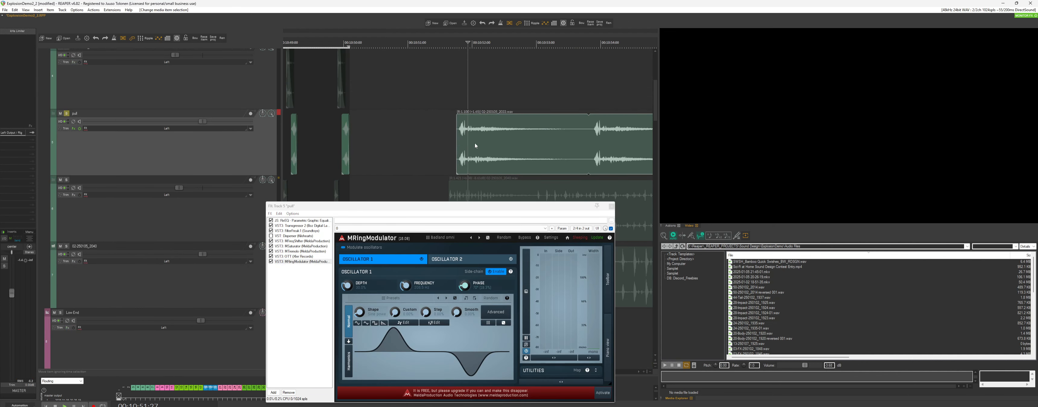
click(442, 141)
click(301, 221)
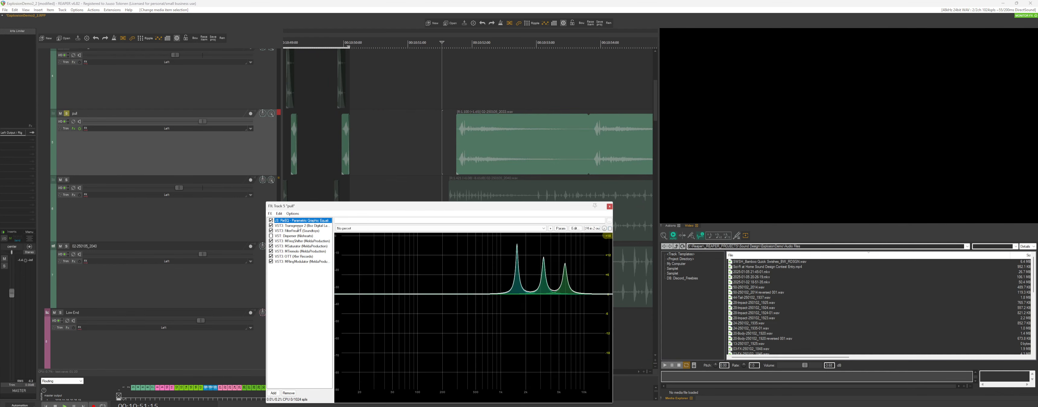
key(space)
key(space)
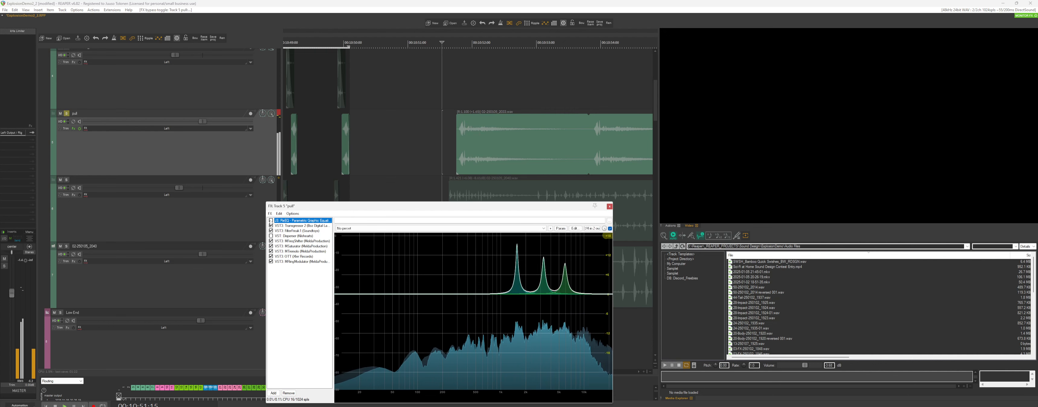
click(270, 221)
click(270, 220)
key(space)
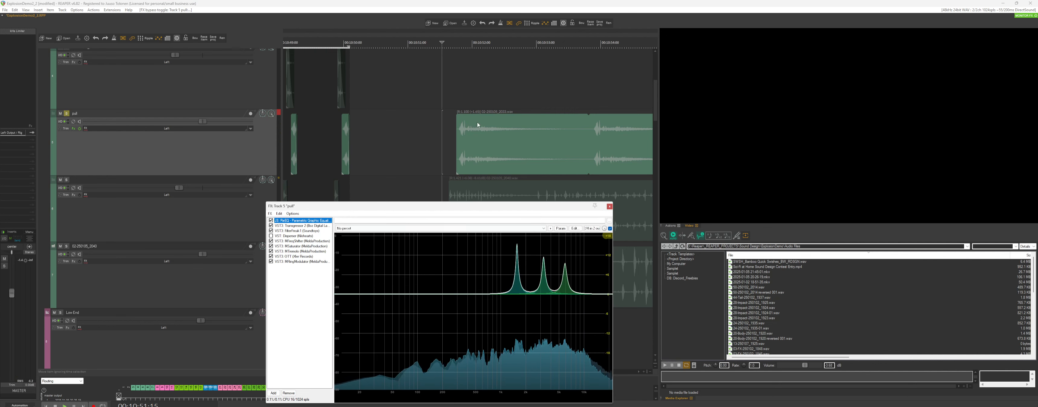
Show Transgressor 2 in the chain and compare the pull item's playback with the plugin bypassed and enabled.
click(454, 97)
scroll(477, 137, down, 2)
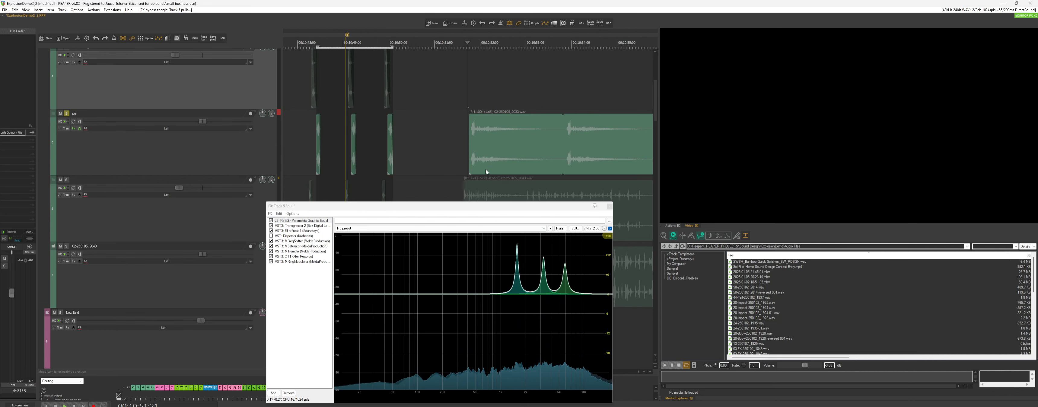
click(285, 226)
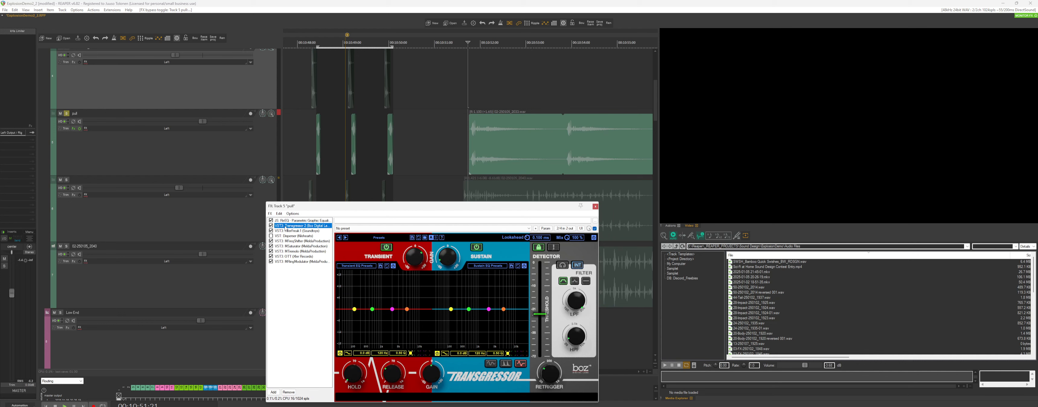
click(271, 225)
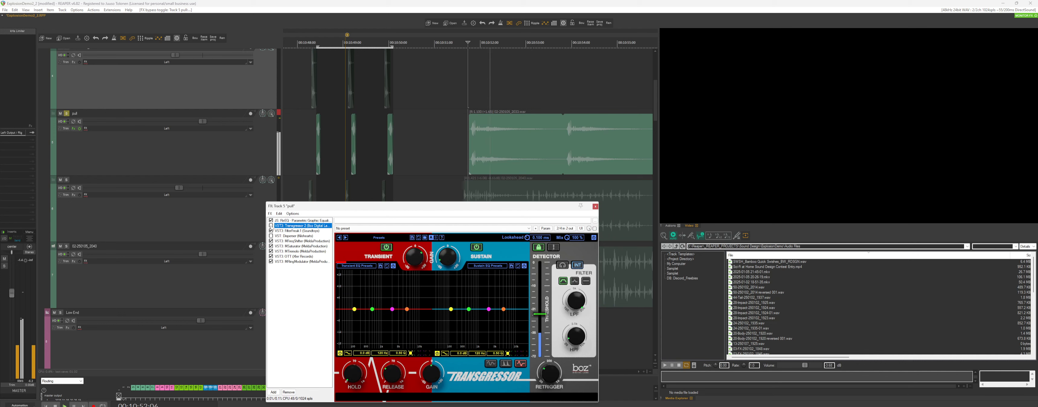
click(271, 226)
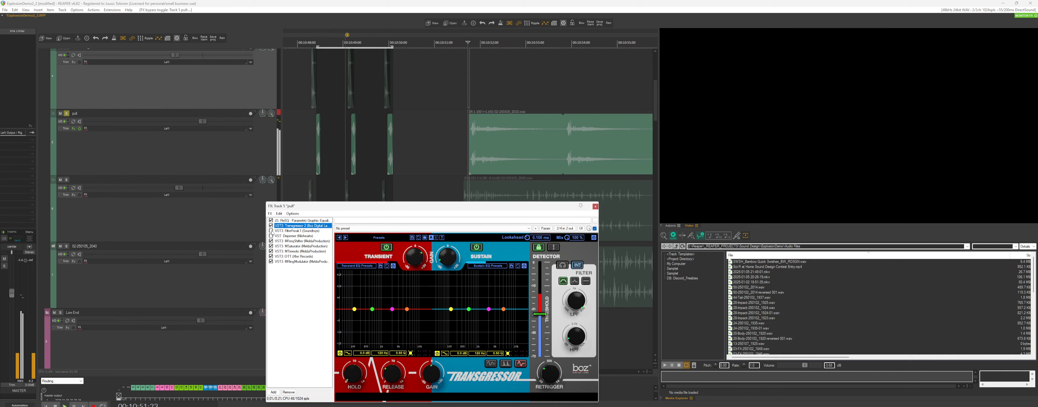
Show FilterFreak 1 and play the pull item through it with MRingModulator bypassed.
click(291, 231)
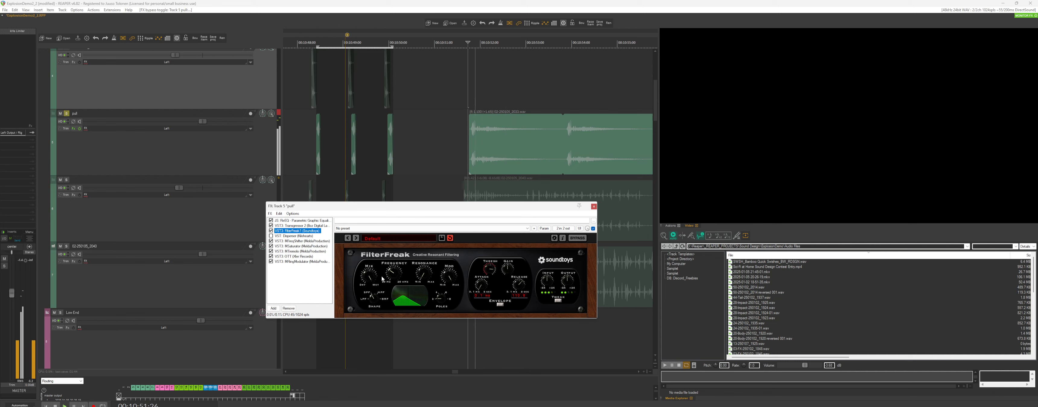
click(491, 274)
key(space)
key(space)
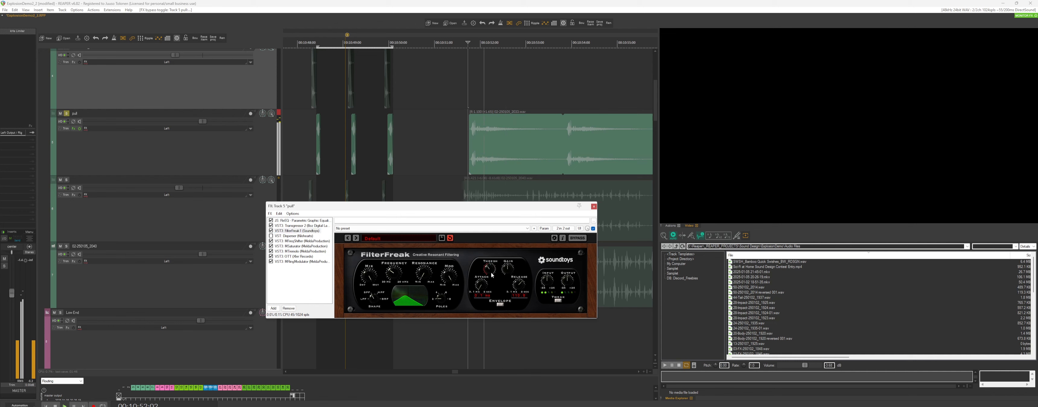
click(271, 261)
key(space)
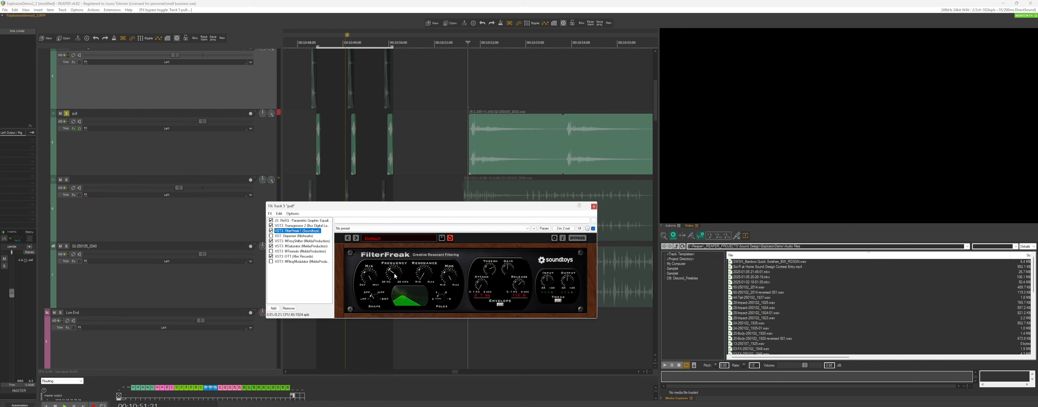
key(space)
Examine MFreqShifter and MSaturator while playing the pull item, and toggle MTremolo's bypass.
click(293, 241)
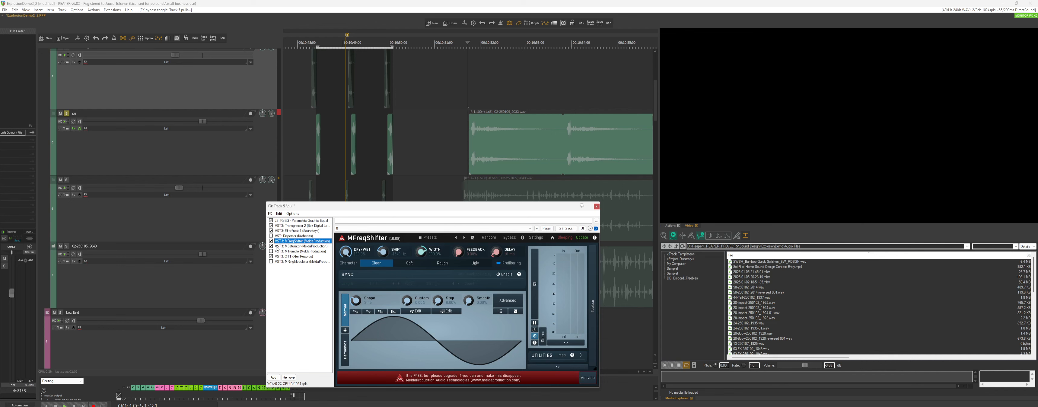
click(284, 246)
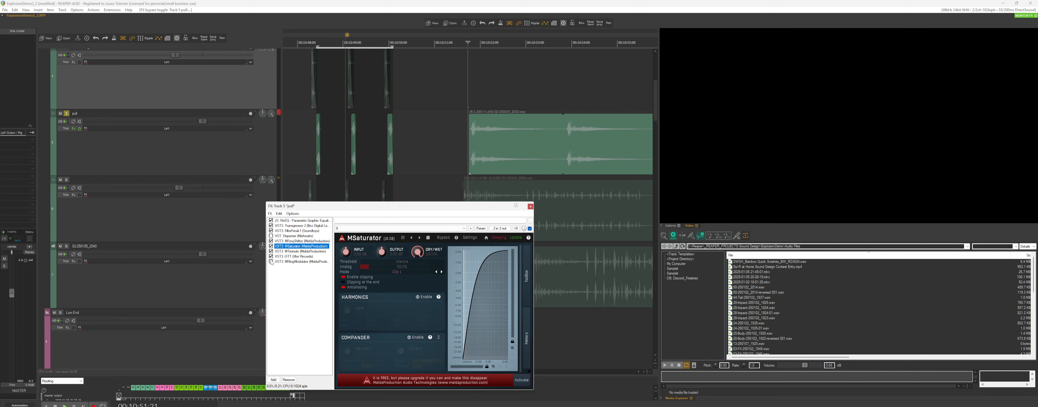
key(space)
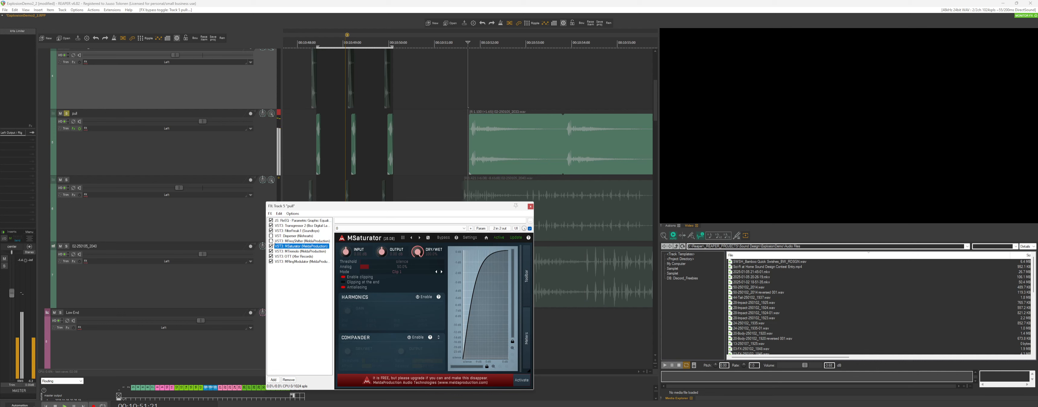
click(289, 240)
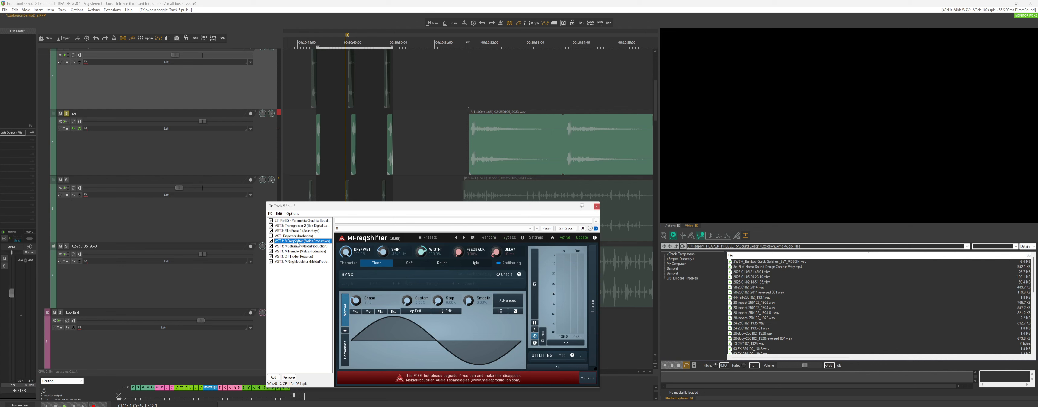
click(280, 246)
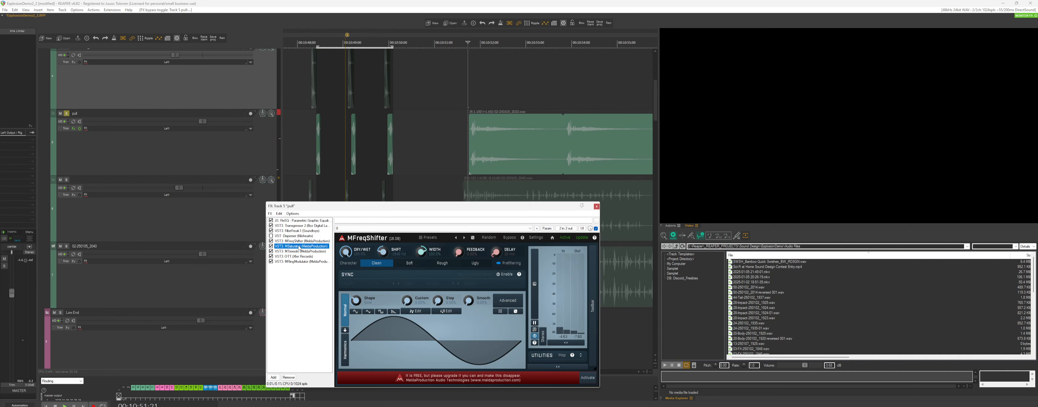
click(272, 251)
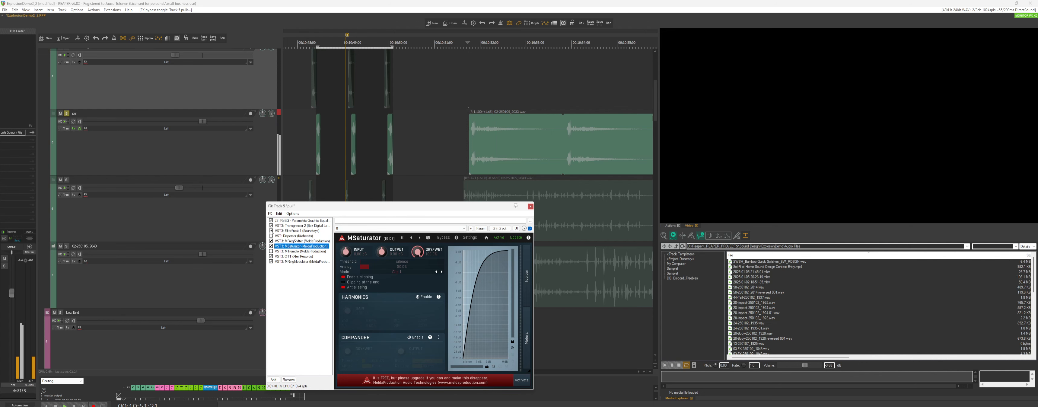
Enable OTT in the pull track's chain and compare playback while toggling MRingModulator.
click(283, 257)
click(282, 262)
click(271, 256)
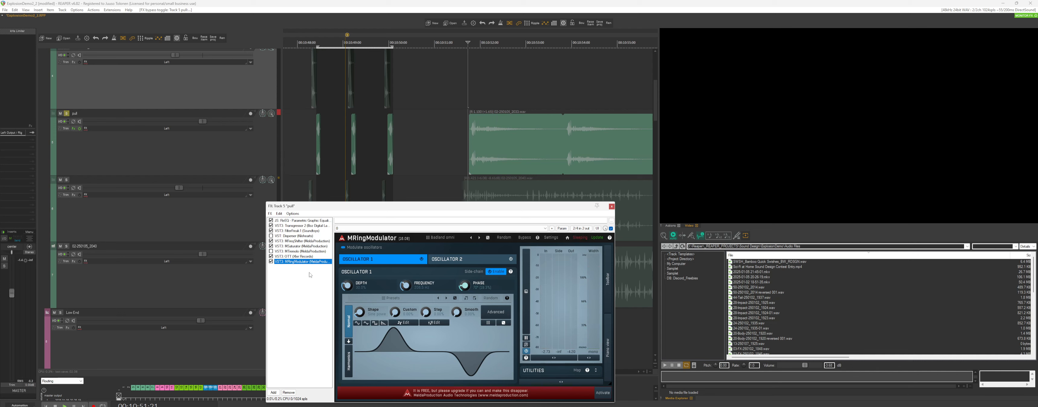
click(271, 261)
click(271, 262)
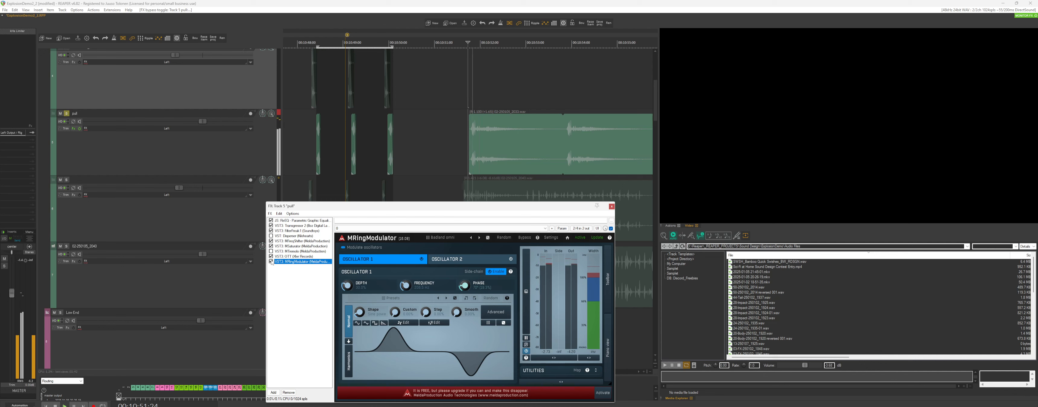
Select the pull layer's three shot items and set the time selection to them.
scroll(540, 95, down, 2)
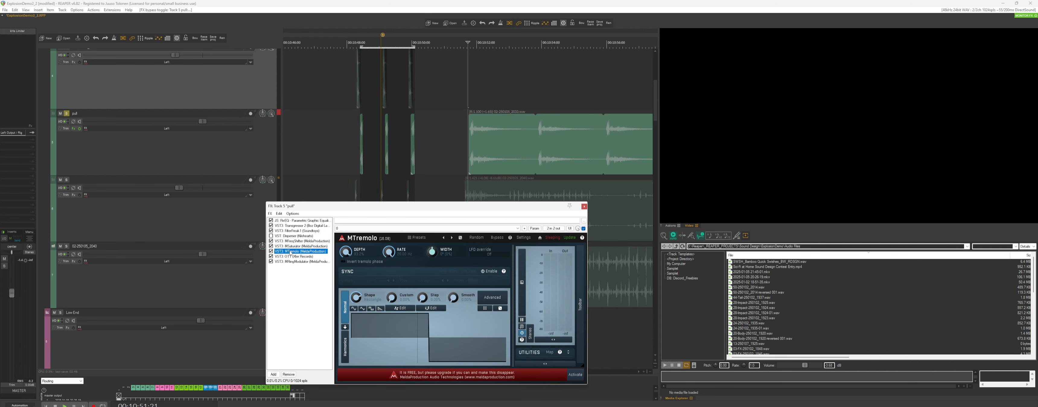
drag(430, 146, 330, 153)
key(t)
scroll(252, 155, up, 3)
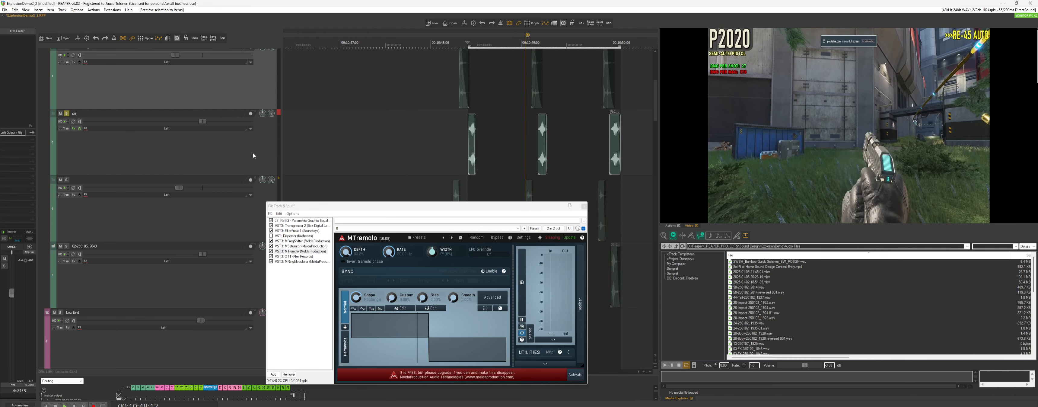
Play the pull layer's three shots and toggle MTremolo's bypass to compare the sound.
key(space)
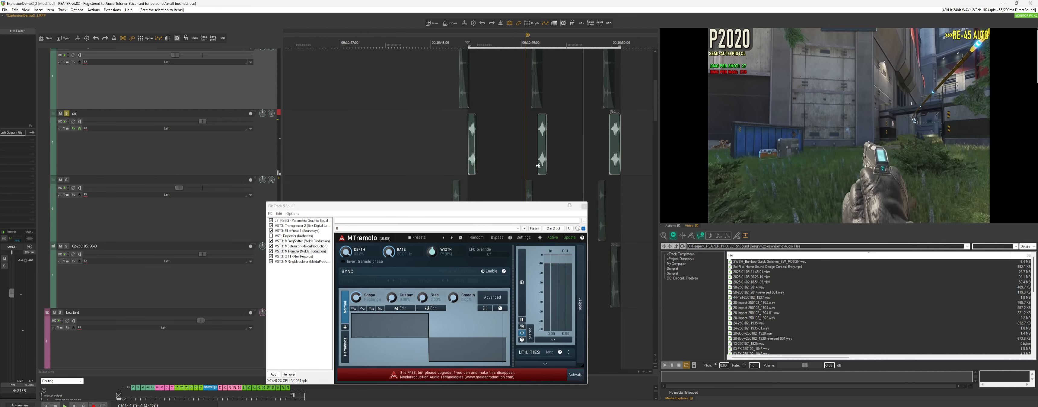
scroll(588, 165, down, 2)
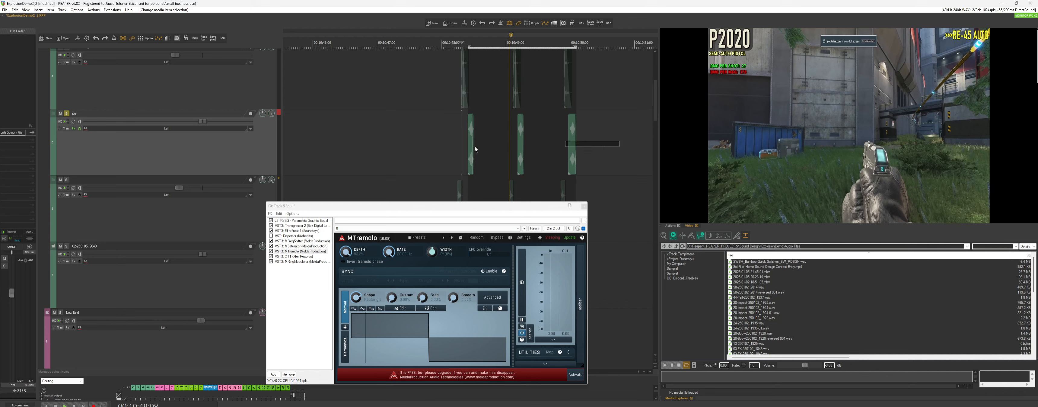
scroll(474, 149, up, 2)
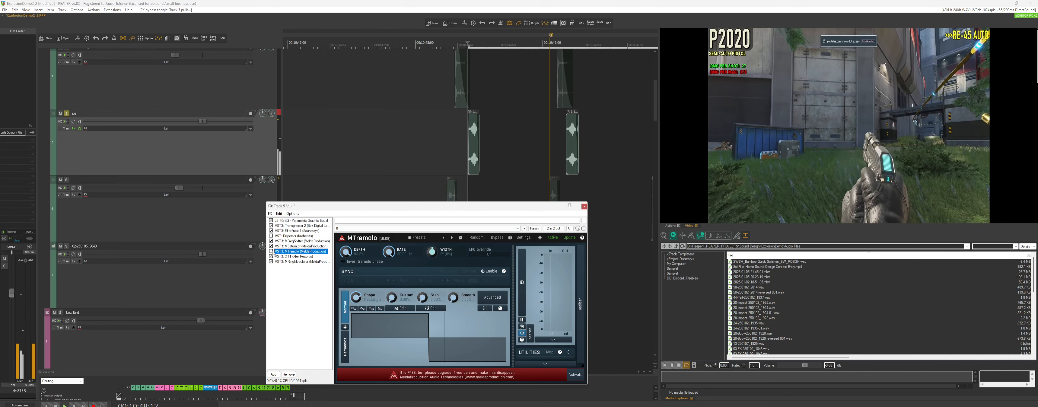
click(271, 250)
scroll(479, 164, down, 2)
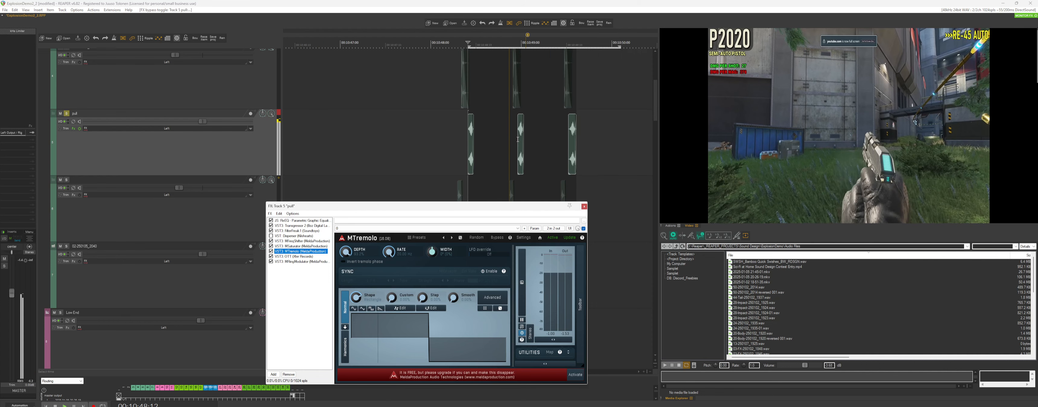
Close the pull track's effects chain and move the solo from pull to the unnamed mech layer beneath it.
click(67, 114)
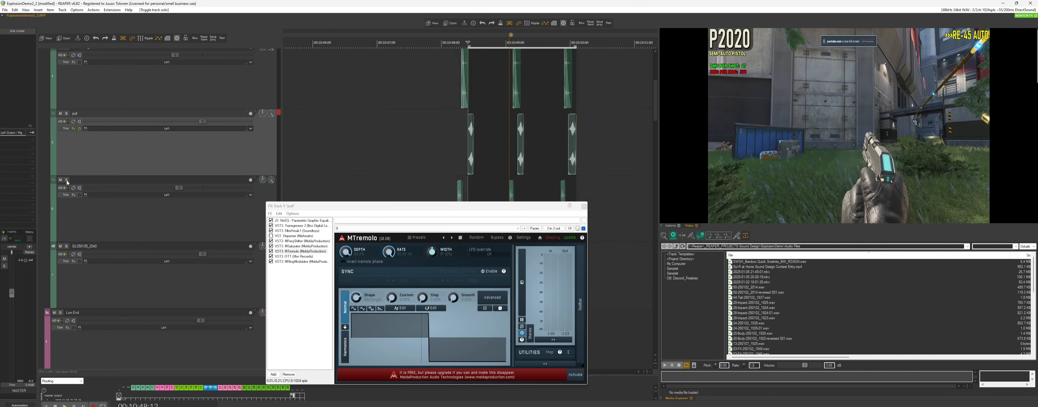
click(584, 207)
click(450, 190)
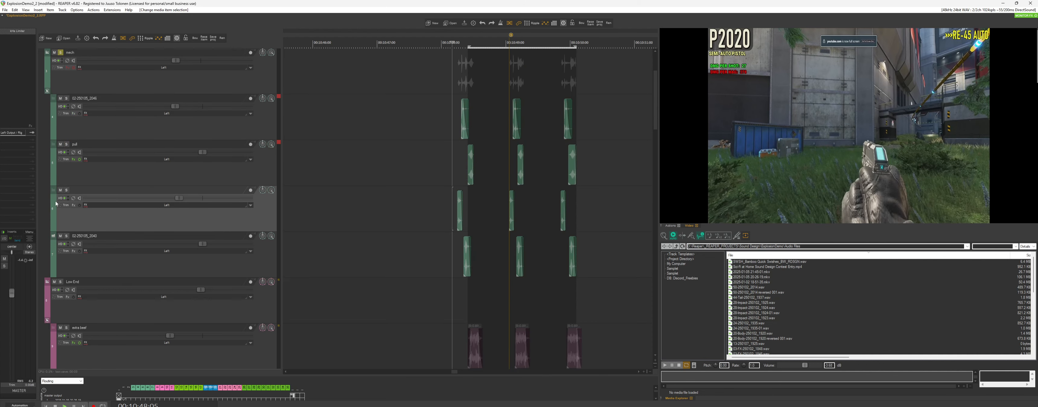
key(alt+s)
Play the long source recording on the unnamed mech layer, adjusting the item's volume between playbacks.
scroll(406, 212, down, 2)
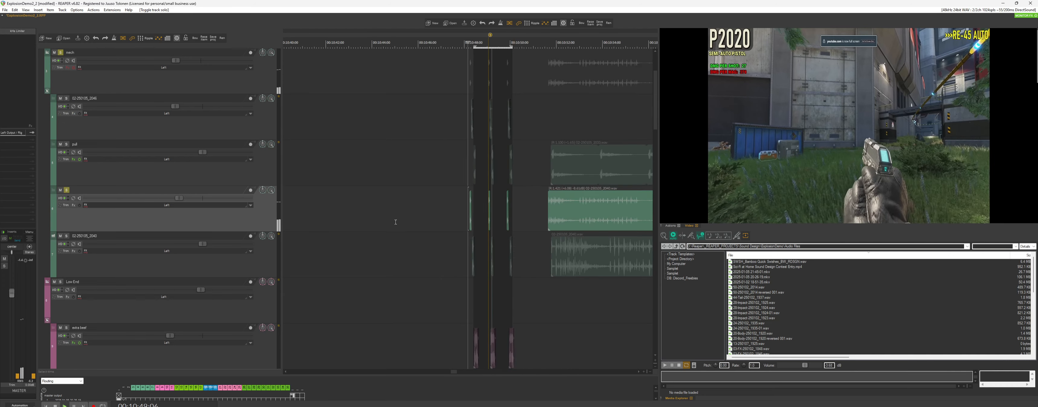
click(540, 209)
scroll(540, 210, up, 1)
scroll(459, 217, up, 2)
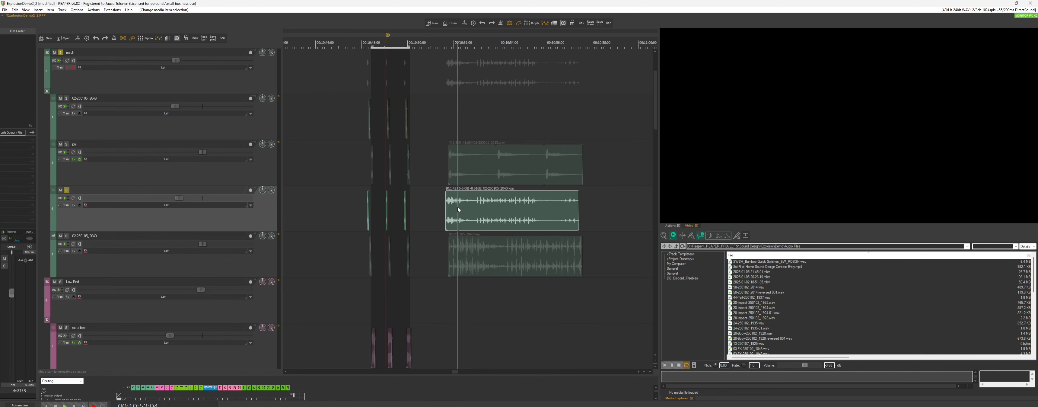
key(space)
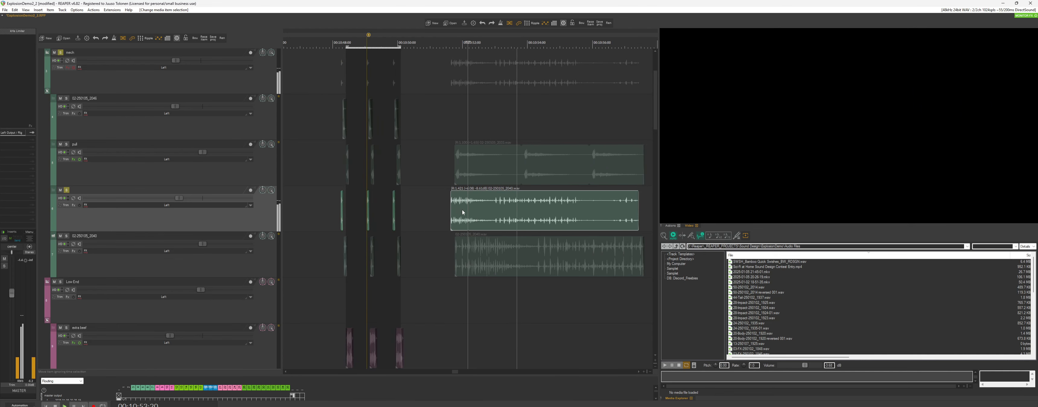
key(space)
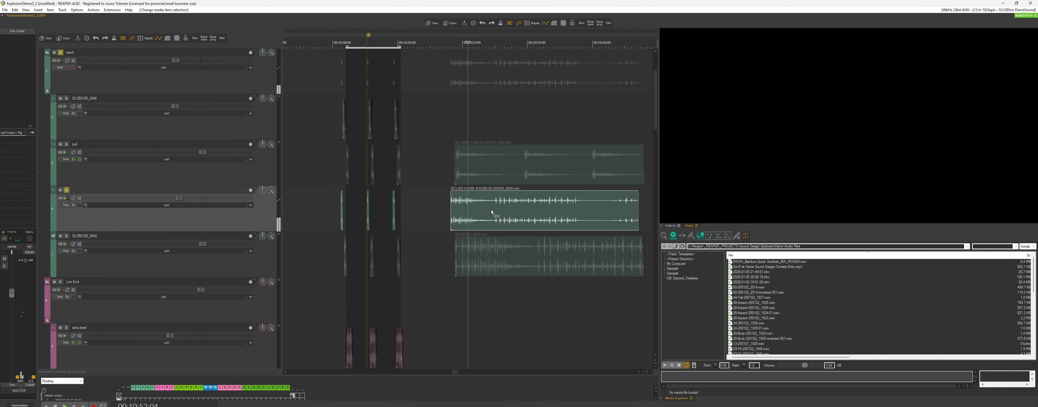
scroll(491, 209, up, 3)
key(space)
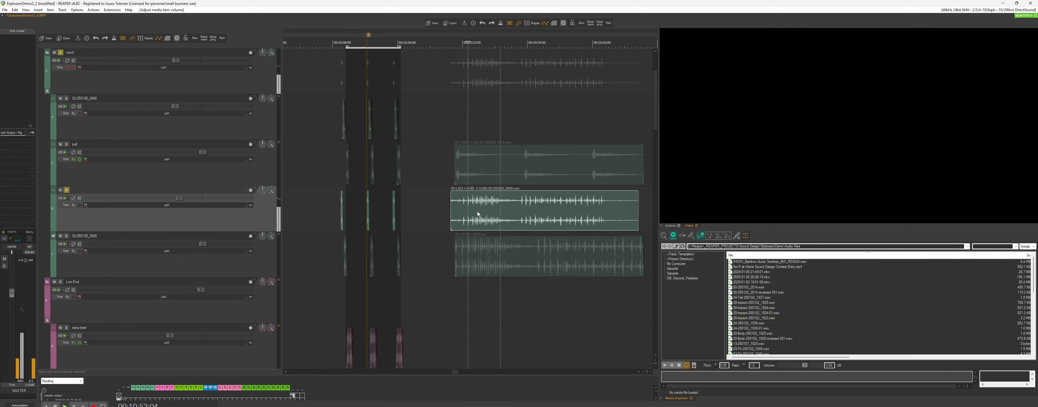
key(space)
Switch to OBS to check the audio levels, and return to REAPER to play the unnamed layer's three shots.
key(alt+Tab)
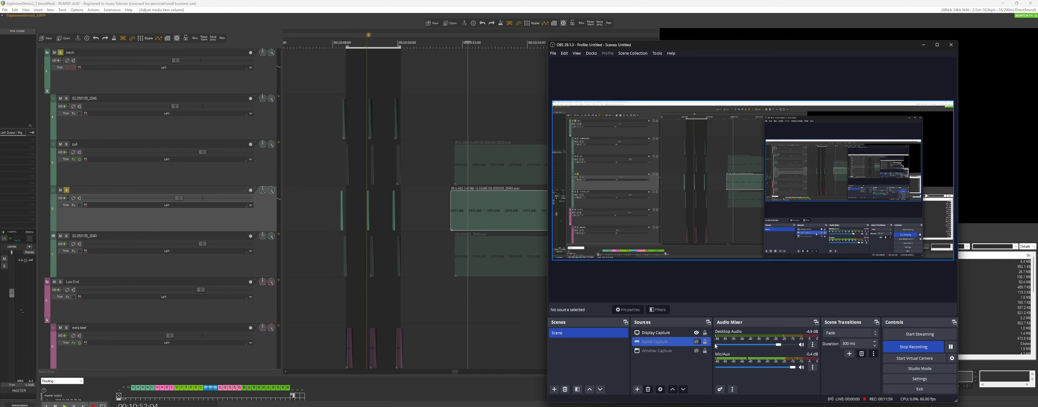
key(alt+Tab)
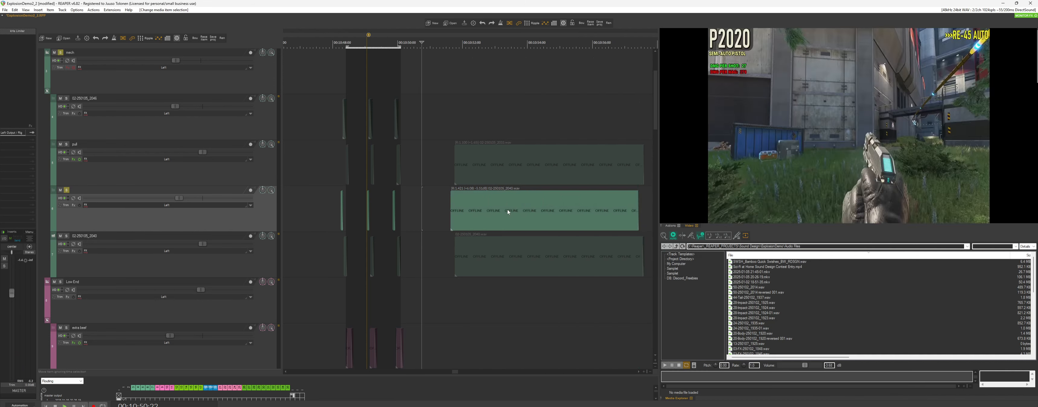
scroll(468, 246, down, 2)
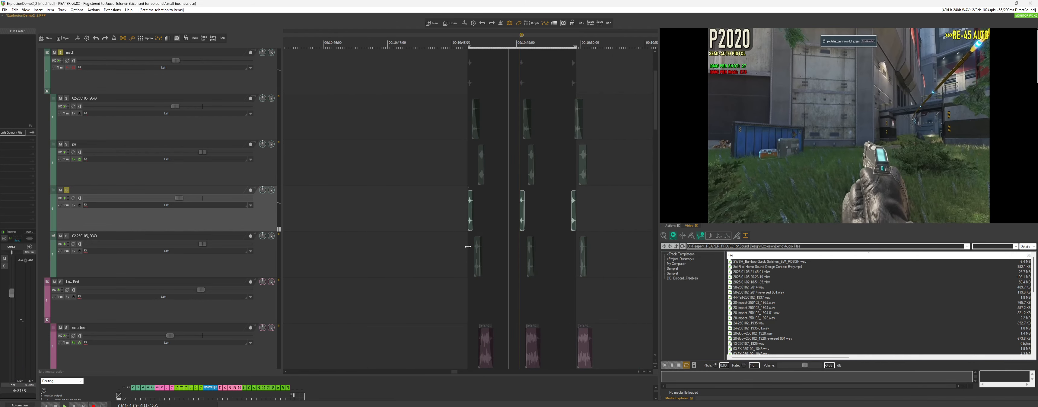
Solo the bottom mech layer, reveal its full source recording with the time selection around it, and play it.
click(66, 236)
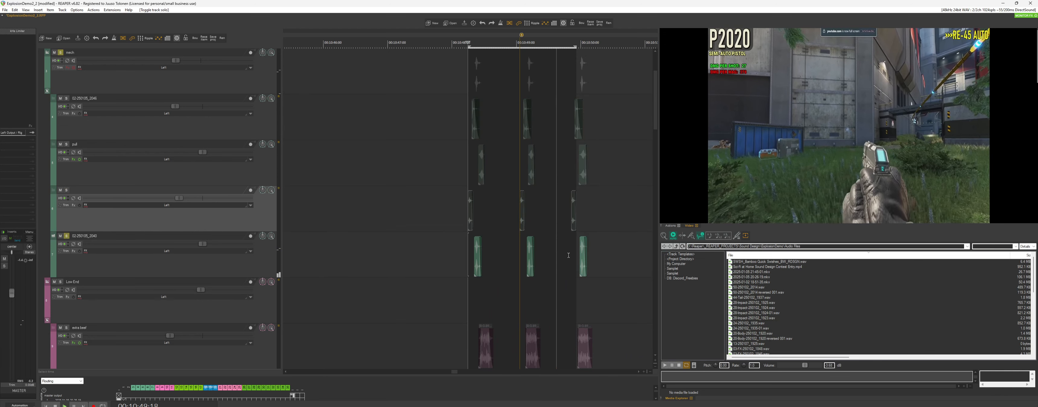
click(473, 254)
key(ctrl+shift+t)
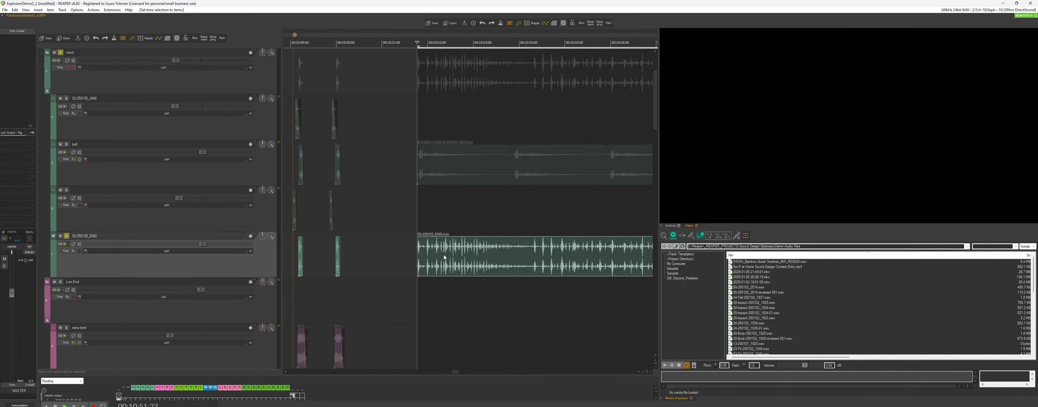
key(space)
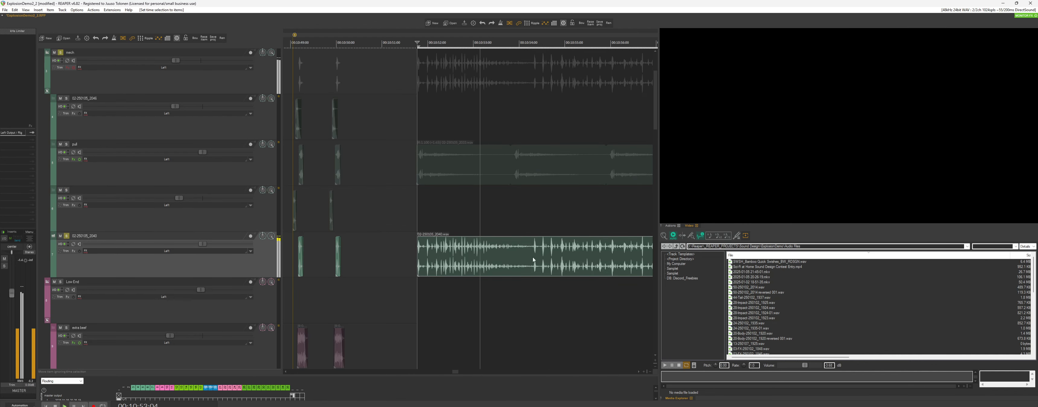
Play the bottom mech layer's source recording from several points further along the item.
scroll(510, 252, up, 2)
click(510, 252)
scroll(509, 250, down, 2)
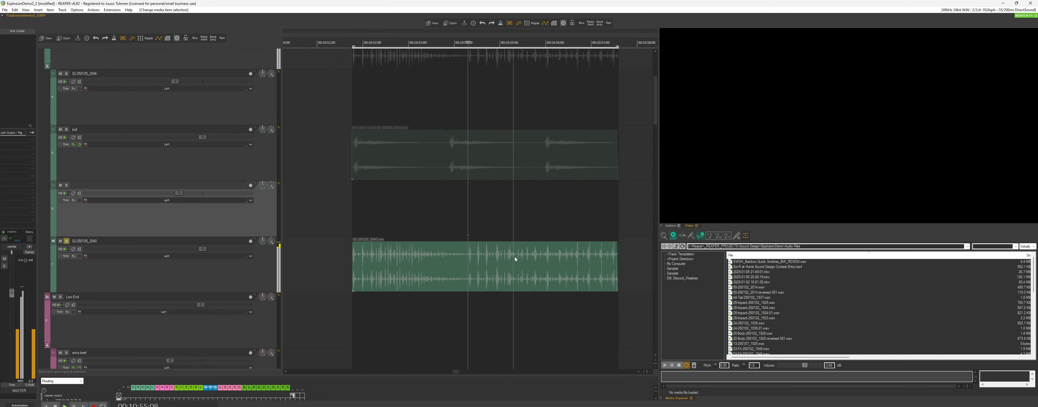
scroll(527, 271, down, 2)
click(515, 273)
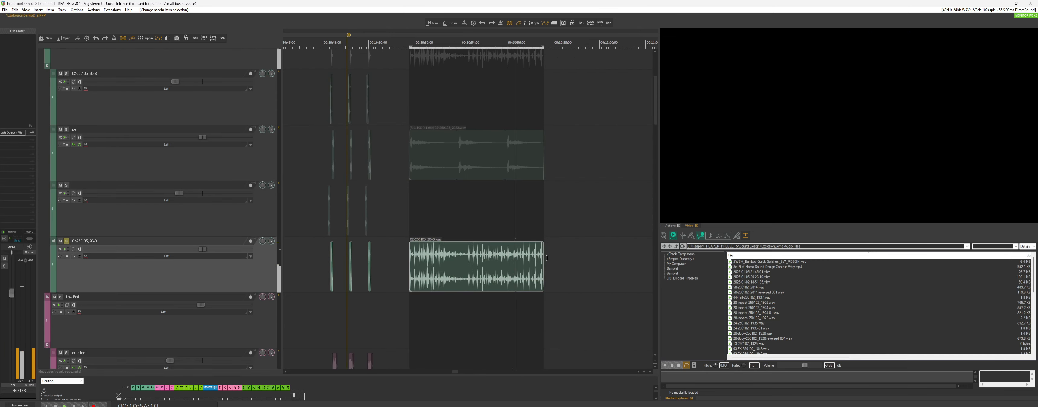
click(470, 218)
scroll(470, 218, up, 2)
key(space)
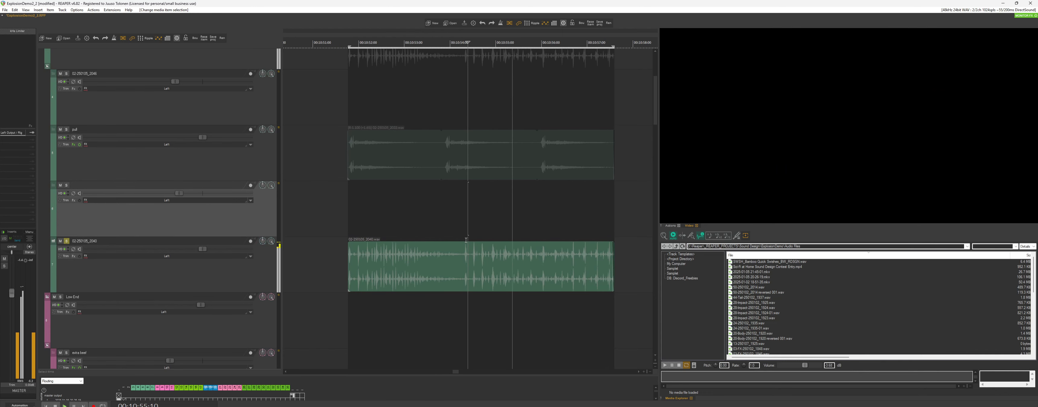
key(space)
Delete the long source recording from the bottom mech layer and unsolo that track.
click(467, 273)
scroll(466, 272, down, 2)
key(Delete)
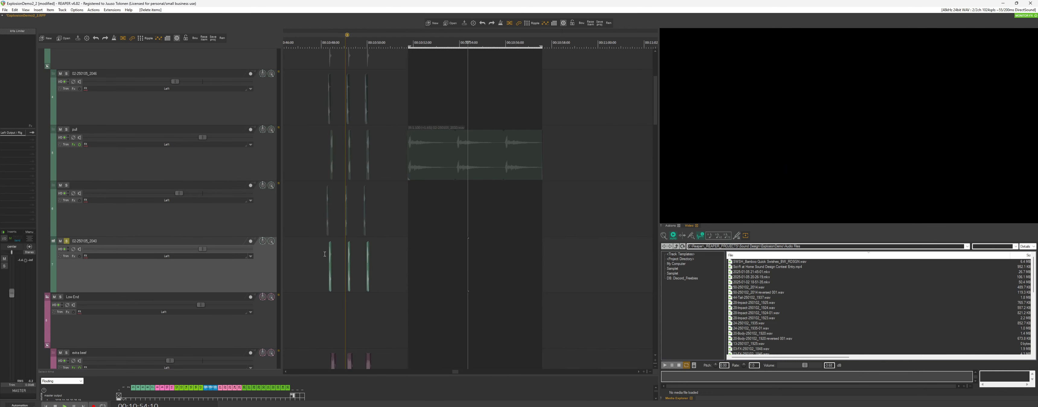
click(324, 260)
click(66, 241)
Delete the long source recording remaining on the pull track.
scroll(417, 213, down, 2)
click(432, 177)
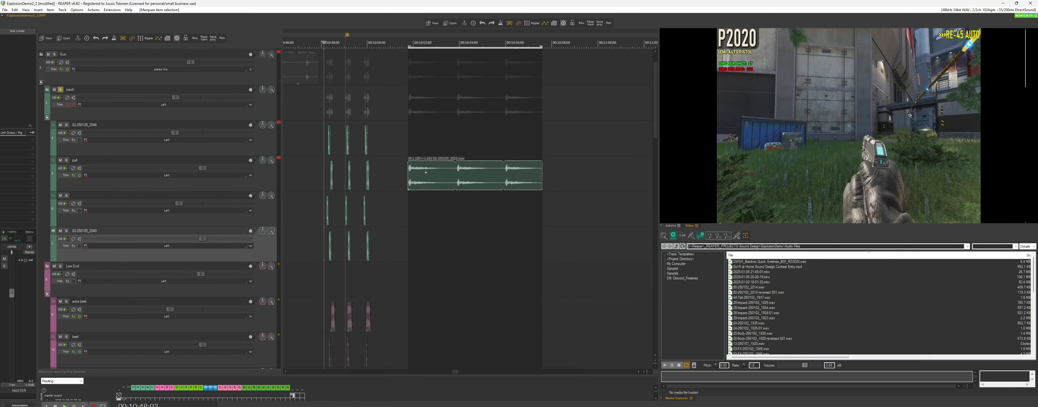
key(Delete)
click(284, 100)
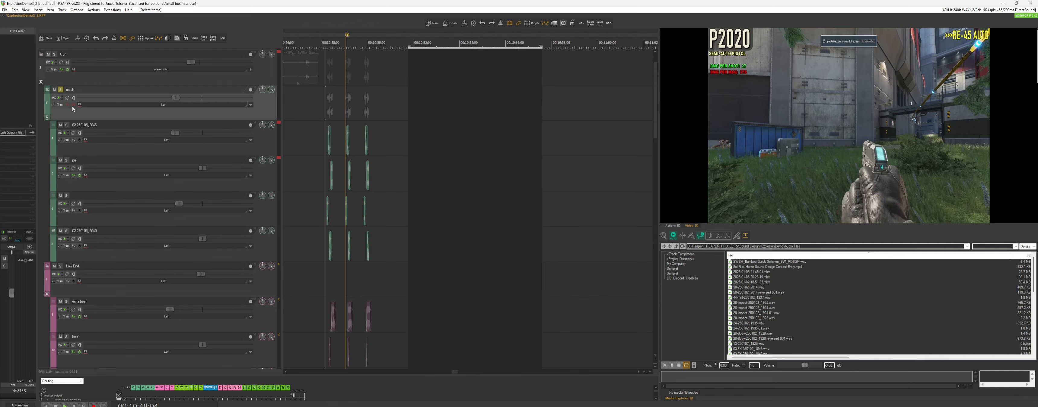
Enable the mech folder's effects, view its chain with Raum shown, and close the chain window.
mouse_move(70, 105)
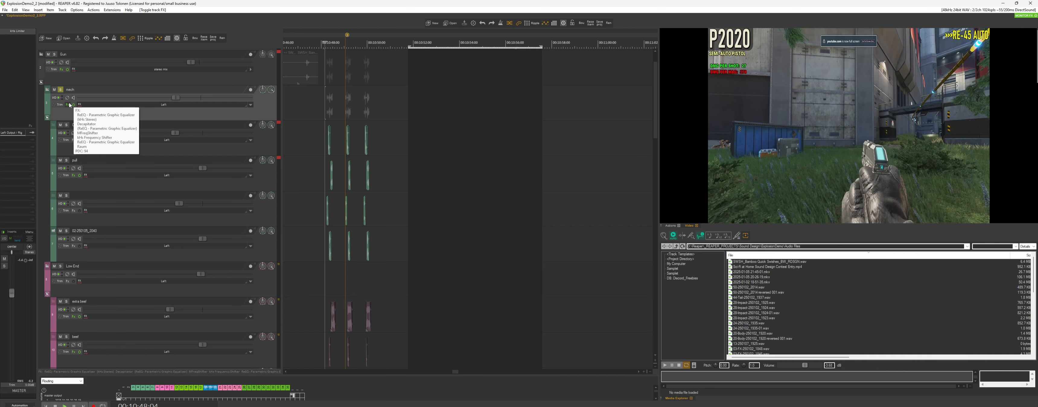
click(70, 105)
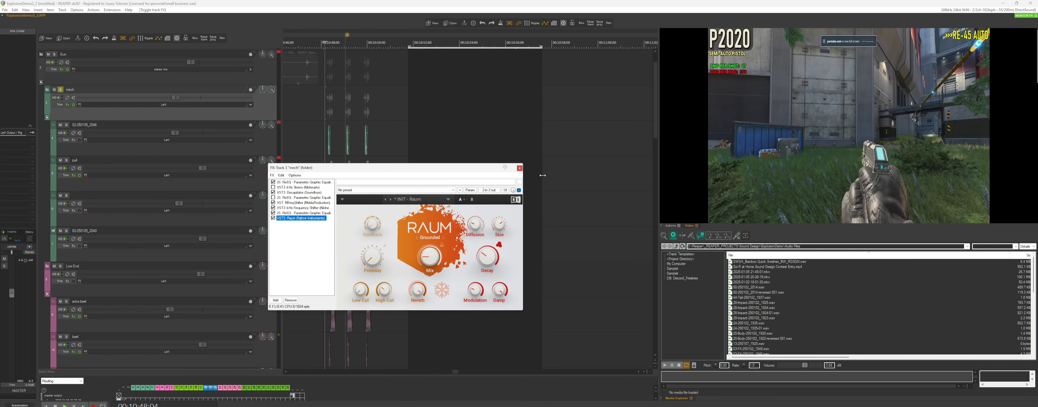
click(519, 168)
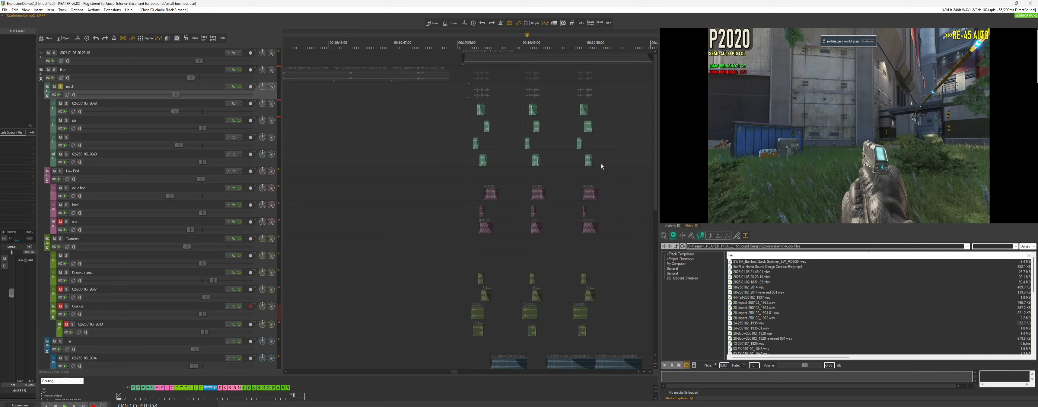
Select all shot items on the four mech layers and set the time selection to them.
drag(604, 168, 457, 113)
key(ctrl+t)
scroll(517, 147, up, 4)
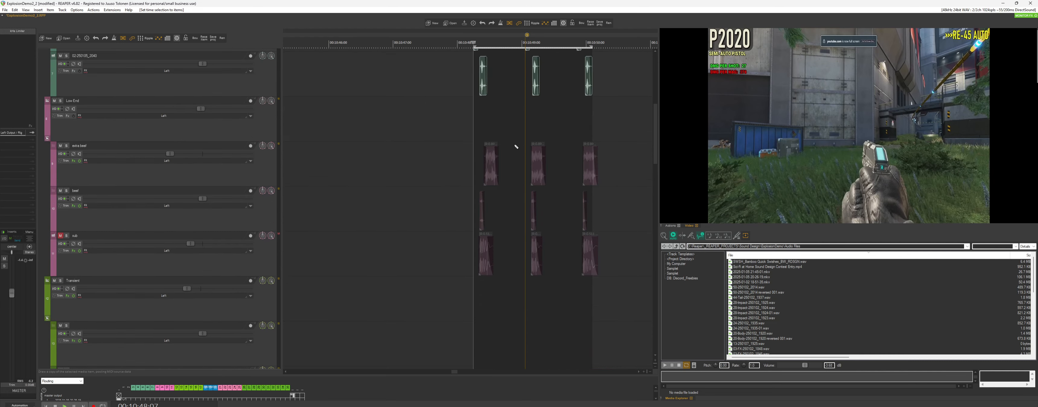
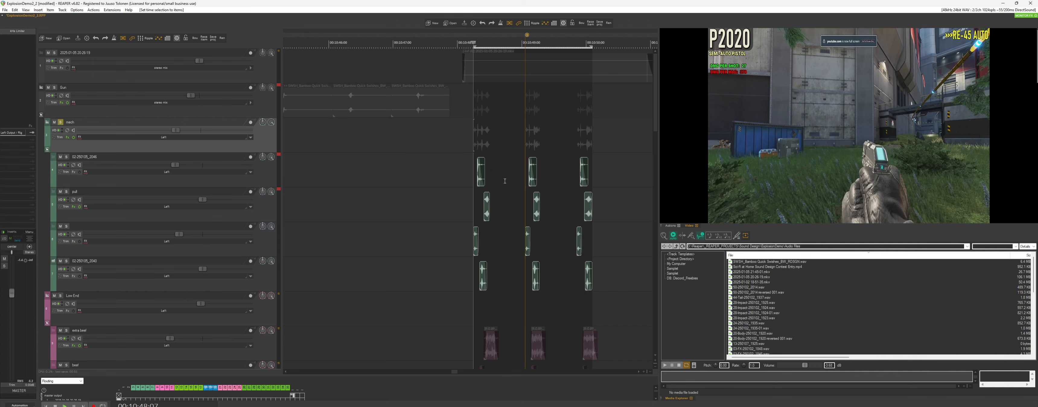
click(466, 187)
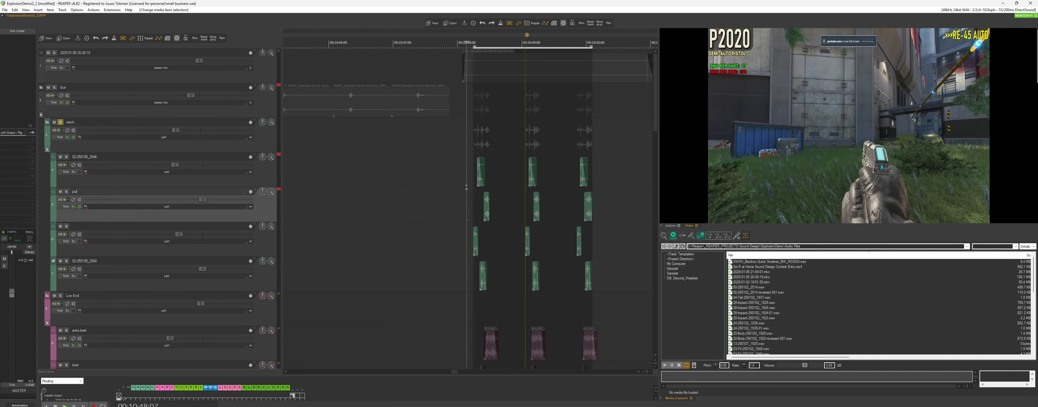
drag(622, 267, 427, 117)
key(ctrl+t)
scroll(575, 216, up, 4)
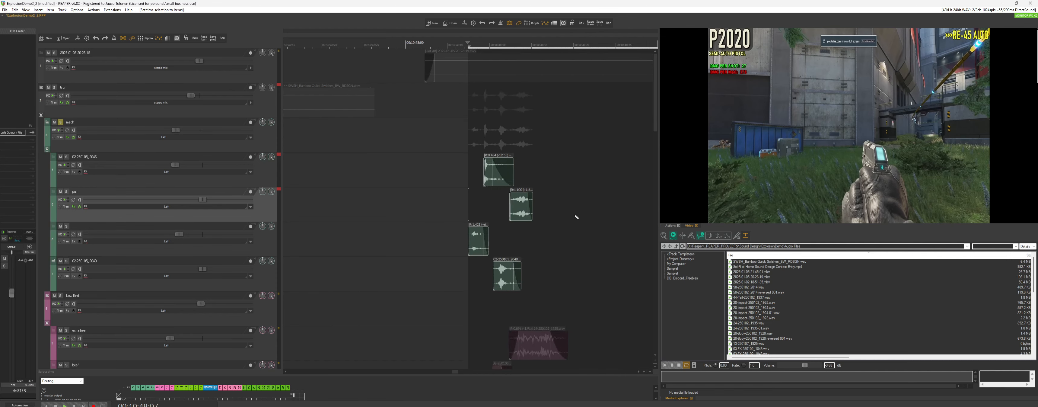
Play the combined mech layers from just before the first shot with the folder's effects enabled.
scroll(575, 216, down, 4)
scroll(538, 186, down, 3)
click(539, 161)
scroll(553, 187, up, 3)
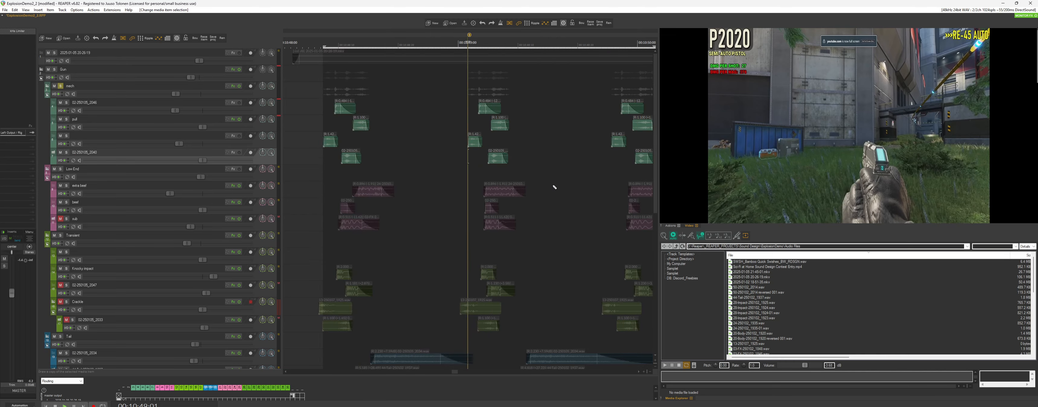
scroll(543, 198, up, 3)
scroll(543, 199, up, 4)
scroll(543, 199, down, 4)
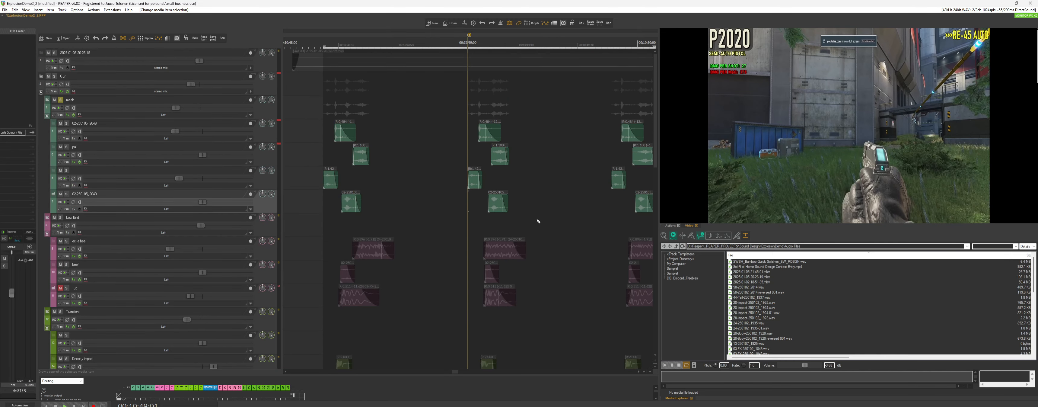
click(338, 159)
key(space)
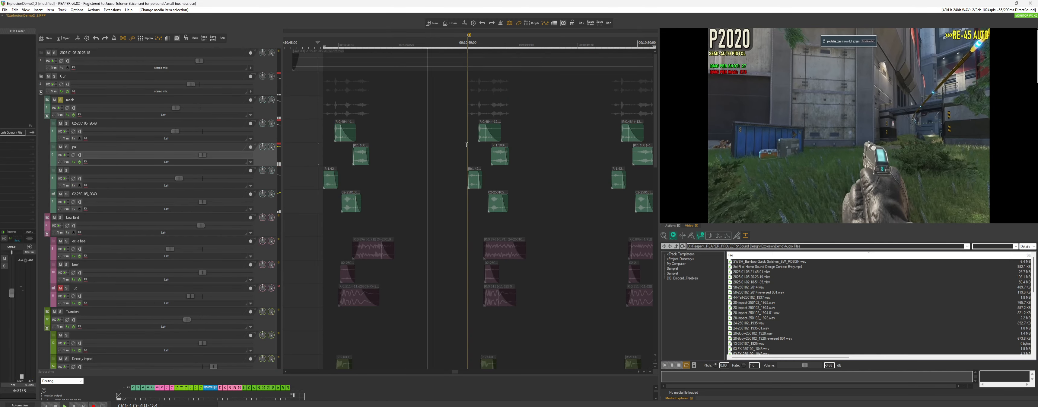
Open the mech folder's effects chain and show Decapitator.
scroll(467, 144, down, 5)
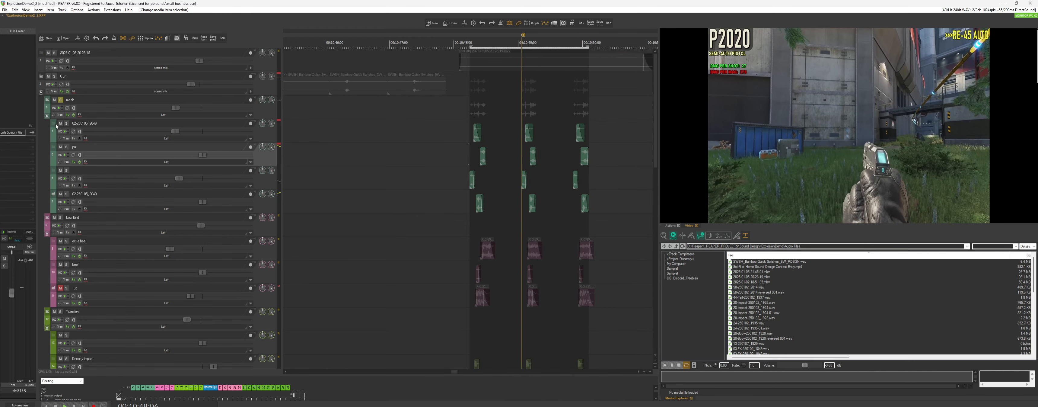
click(74, 115)
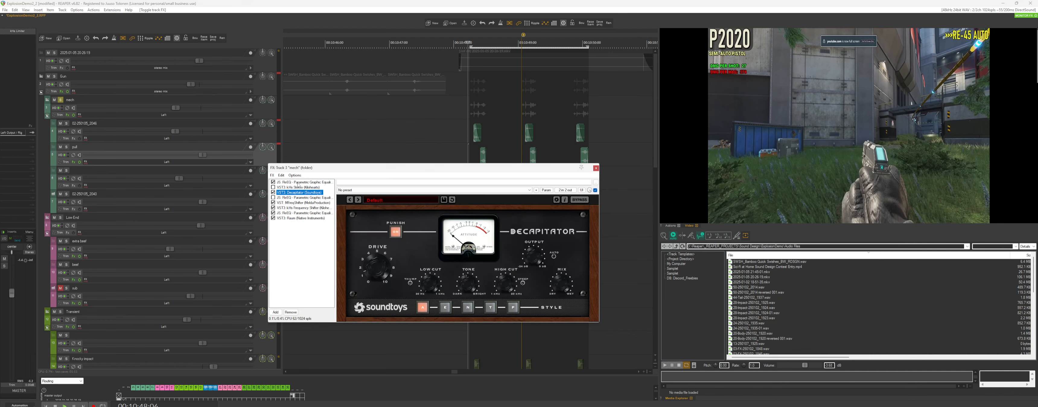
Review the mech folder's MFreqShifter, kHs Frequency Shifter, ReEQ and Raum effects in order.
click(297, 197)
click(297, 202)
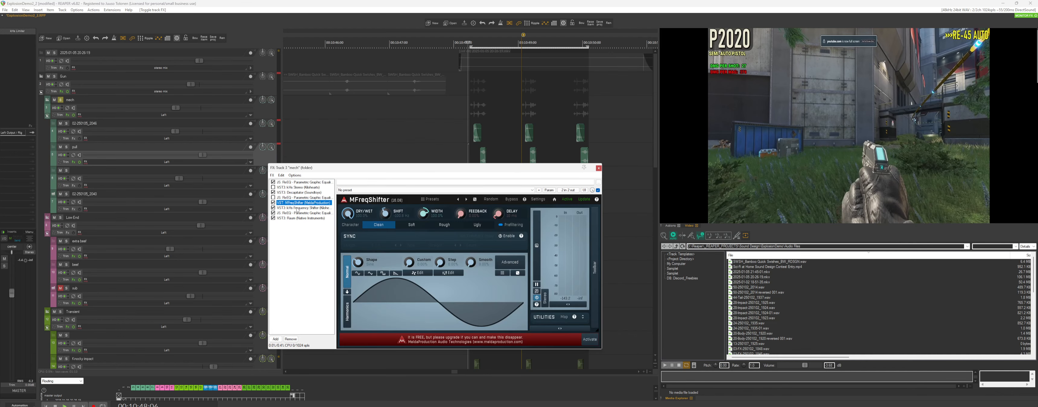
click(293, 208)
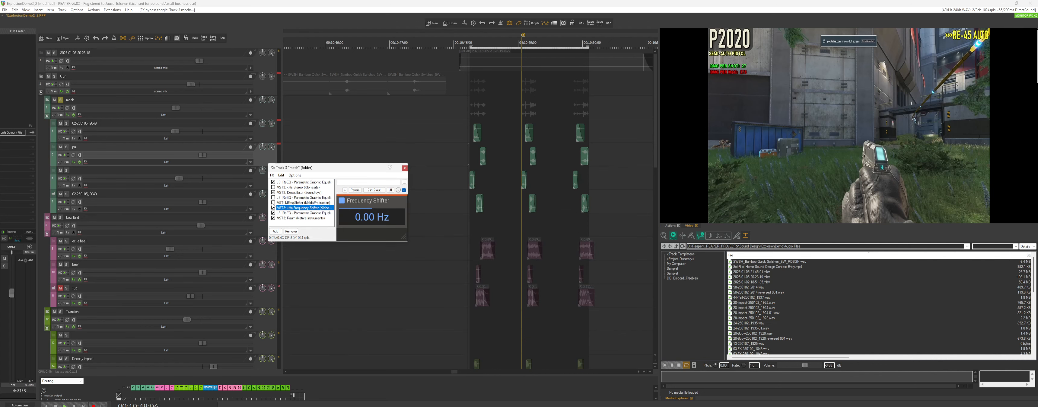
click(284, 213)
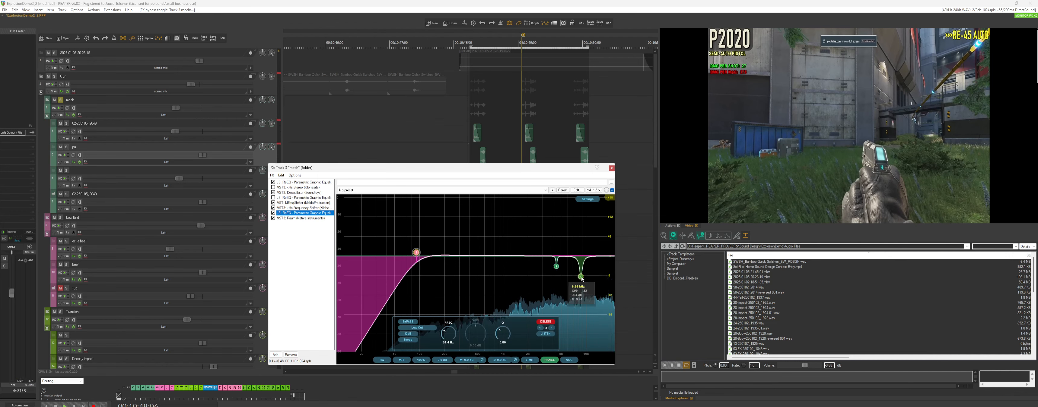
click(286, 218)
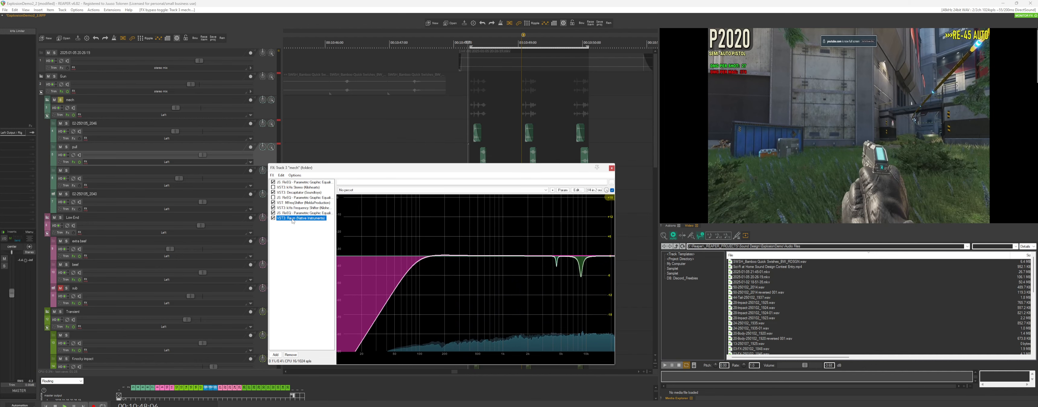
click(295, 213)
click(293, 218)
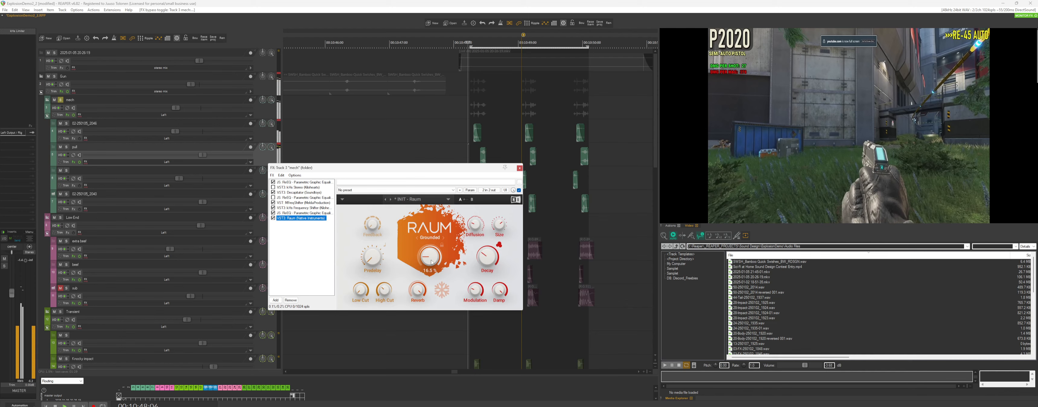
Set the mech folder's Raum mix to 20.5%, close the chain window and play the mech layers.
drag(432, 267, 439, 262)
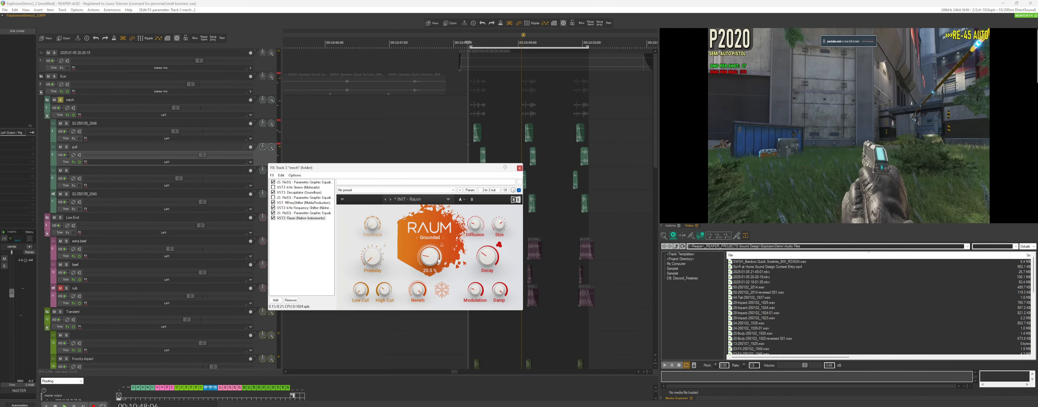
click(519, 169)
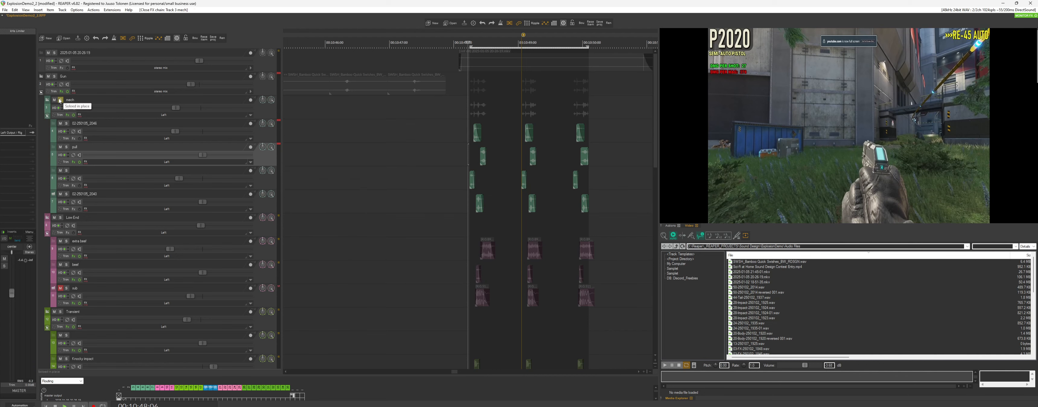
key(space)
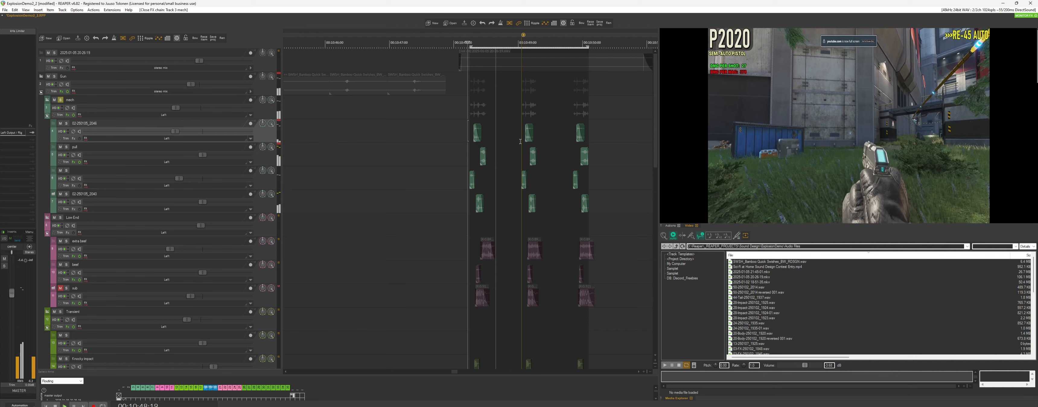
Switch the solo from the mech folder to the Low End folder and play its layers across the shots.
click(60, 99)
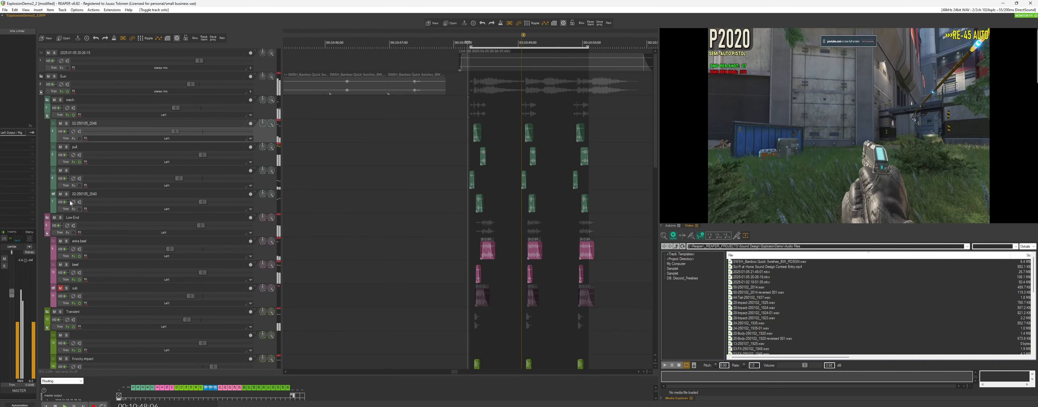
ctrl+alt+click(60, 218)
click(471, 248)
scroll(472, 248, down, 5)
scroll(473, 248, down, 5)
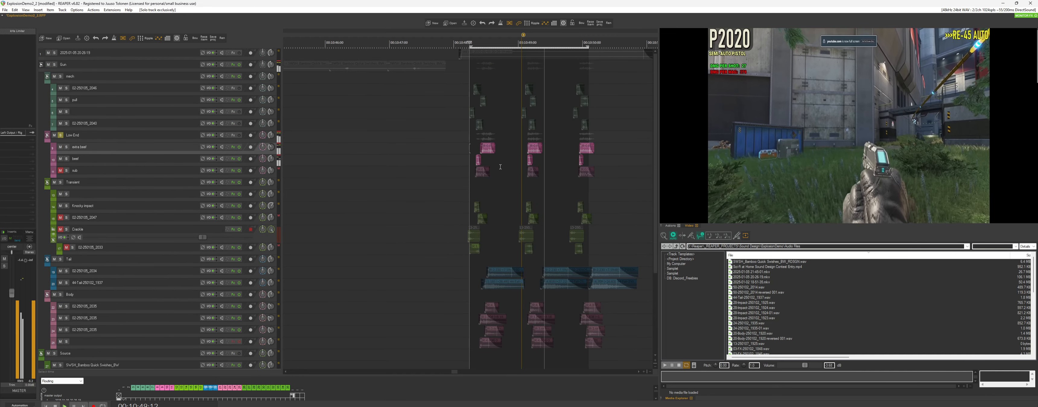
key(space)
Apply the original pitch and playback rate to the copied extra beef source item and extend it to loop several times.
scroll(500, 167, up, 5)
scroll(526, 201, up, 3)
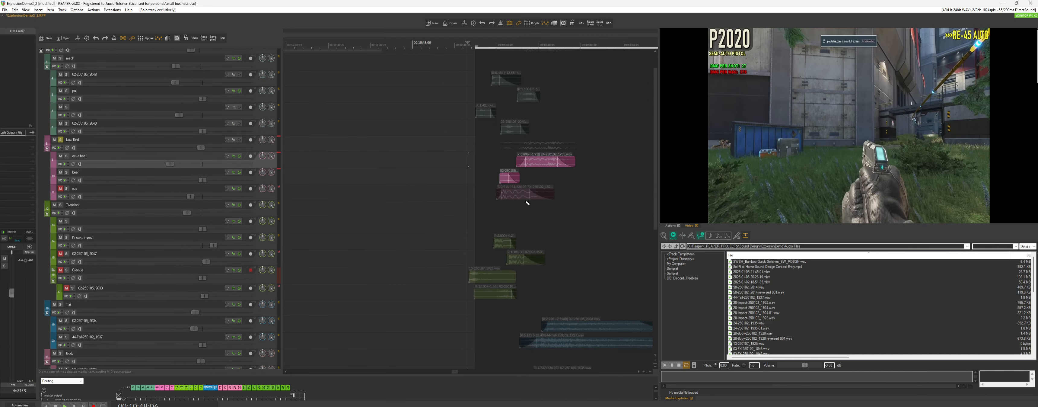
scroll(584, 212, down, 5)
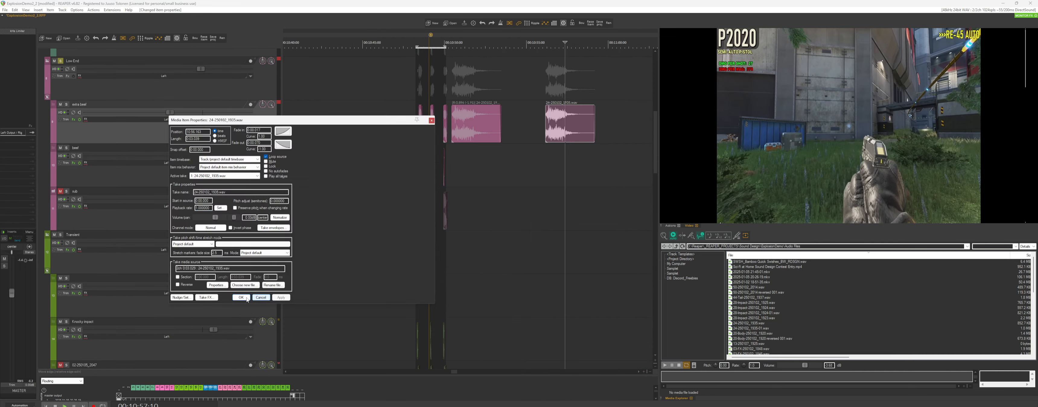
key(Return)
scroll(477, 208, down, 1)
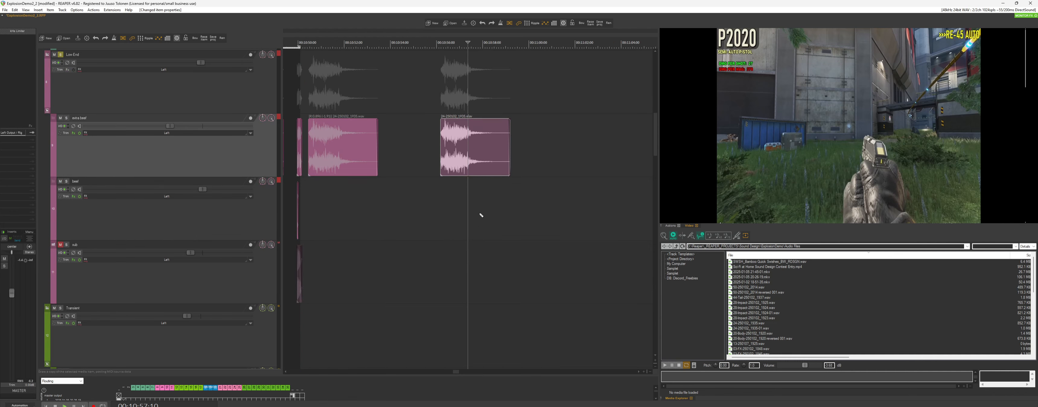
scroll(481, 213, down, 2)
drag(497, 167, 613, 162)
scroll(502, 157, down, 2)
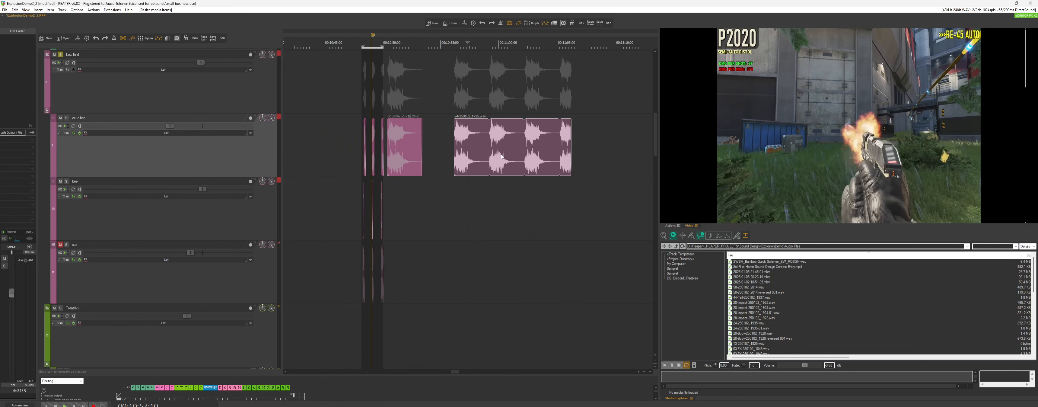
Solo the extra beef track with its effects bypassed and play the looped source item.
click(452, 121)
scroll(453, 123, up, 3)
click(66, 118)
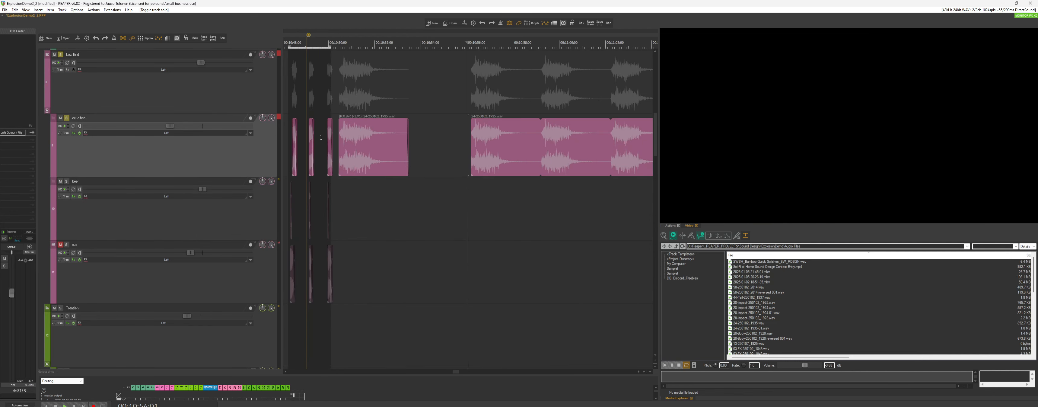
scroll(406, 140, down, 1)
key(space)
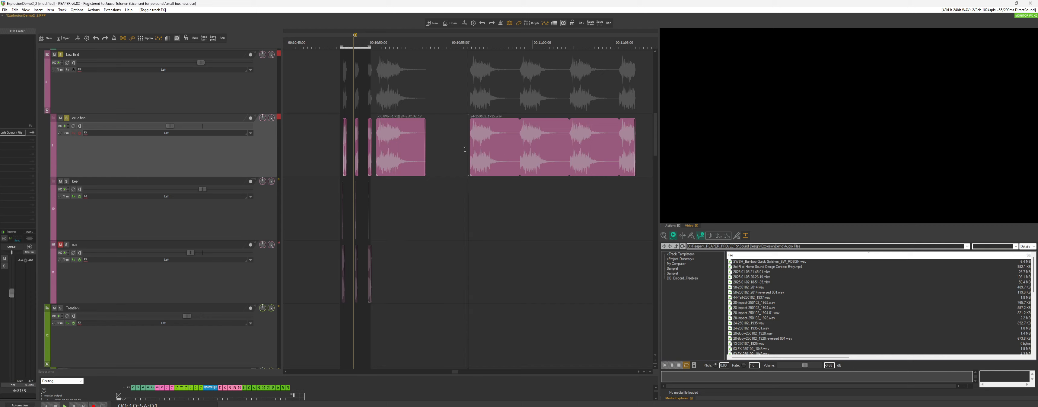
scroll(511, 161, up, 3)
scroll(512, 163, up, 2)
scroll(512, 163, down, 1)
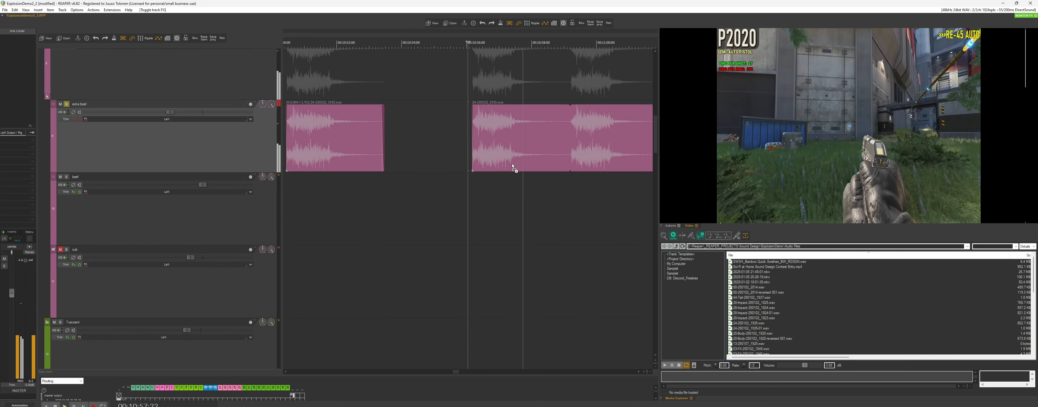
scroll(524, 137, down, 2)
scroll(520, 113, down, 2)
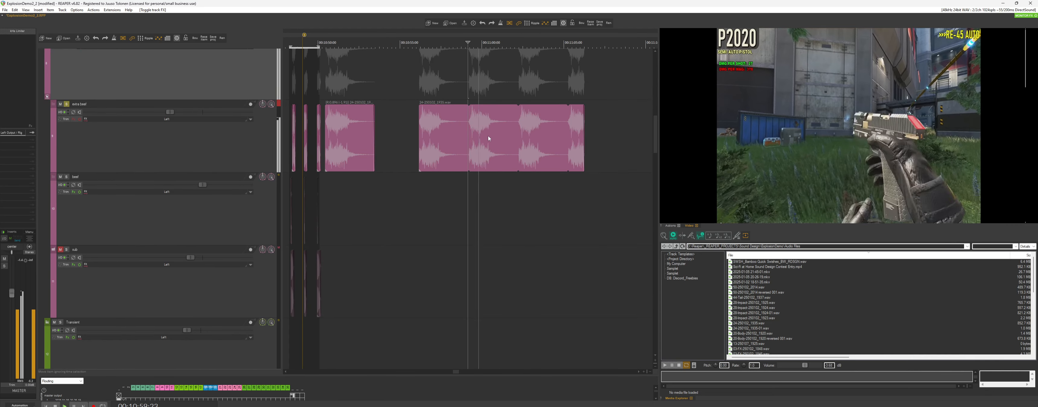
key(space)
Replay the looped extra beef source item from its start and stop playback.
click(428, 146)
scroll(440, 147, up, 2)
scroll(472, 154, up, 3)
scroll(470, 170, down, 2)
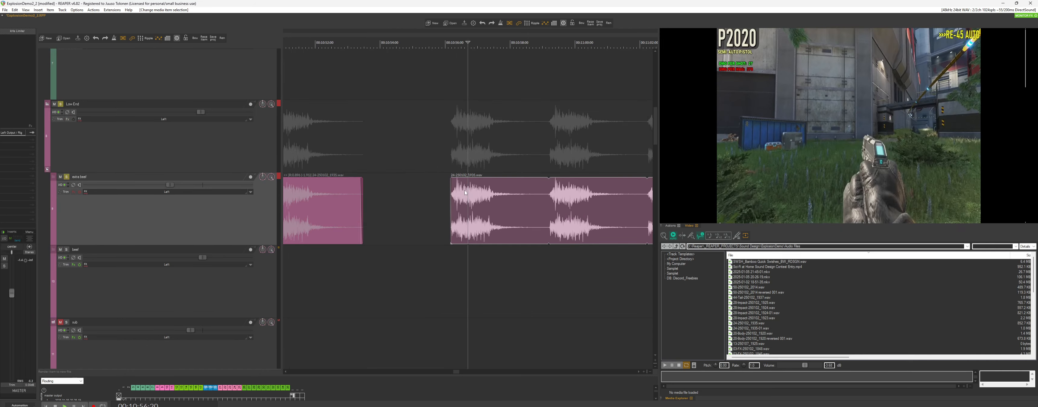
click(449, 169)
key(space)
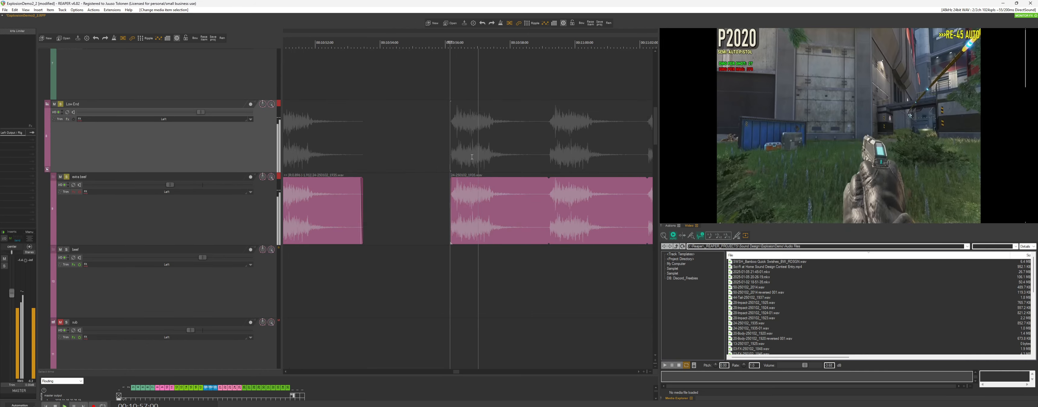
key(space)
Delete the looped source item from the extra beef track.
scroll(487, 202, down, 2)
click(491, 208)
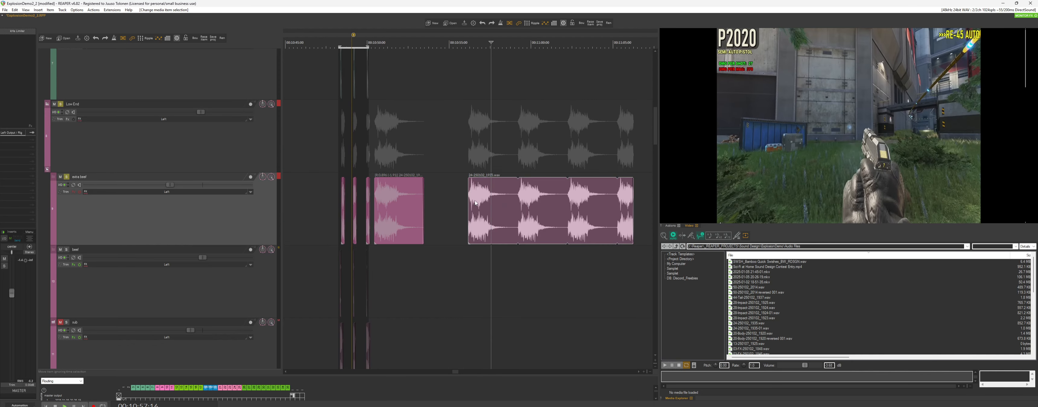
key(Delete)
Open the extra beef effects chain, set the time selection to the remaining source item and play it through bx_subsynth.
click(73, 192)
double_click(398, 220)
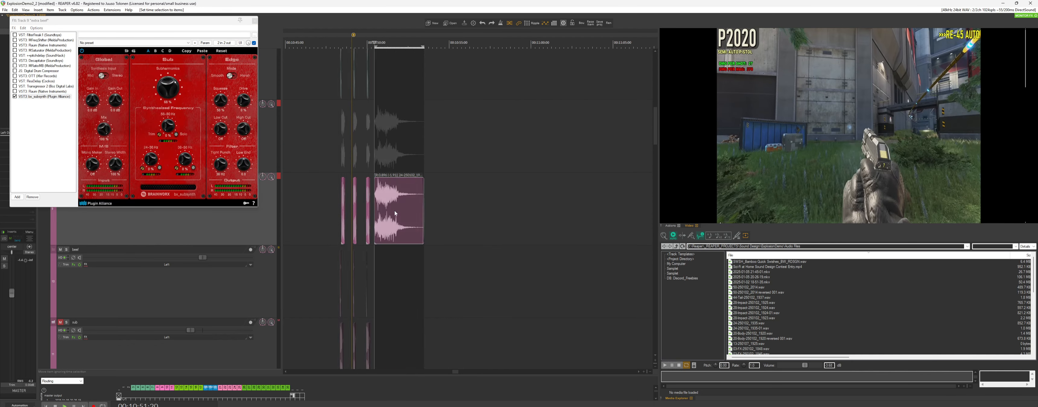
scroll(399, 221, up, 3)
scroll(430, 228, down, 2)
click(524, 213)
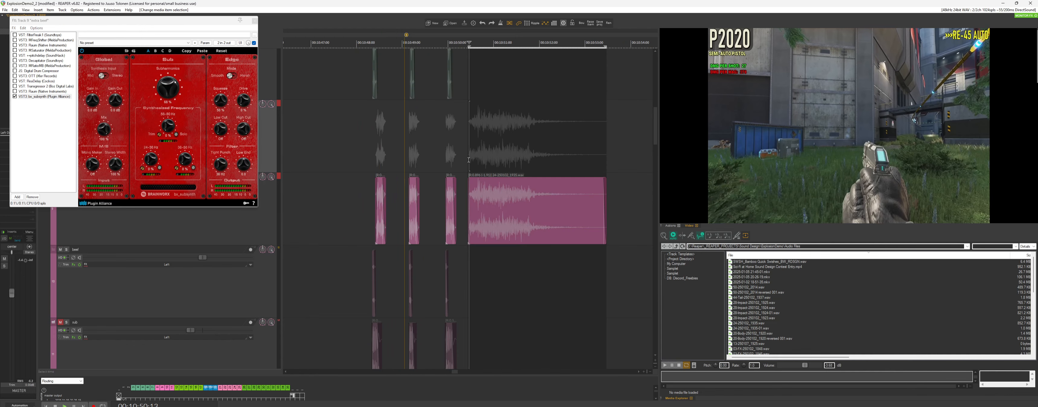
key(space)
key(space)
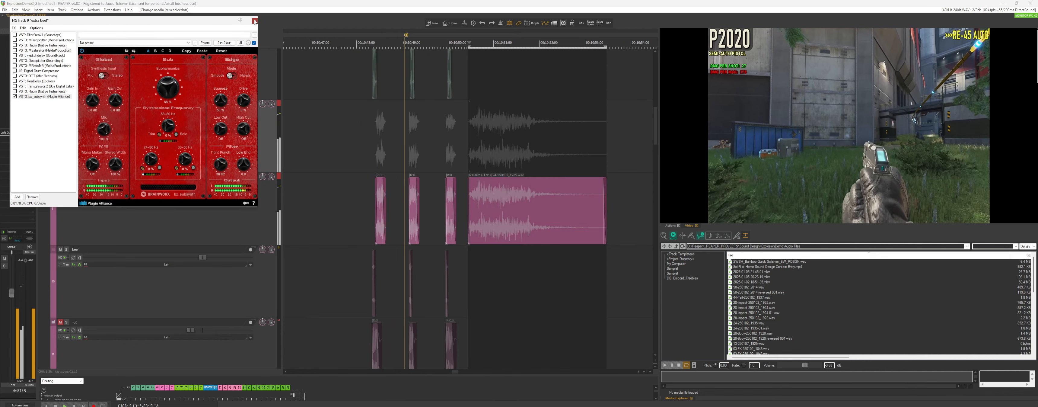
Close the extra beef chain window and delete the source item after the three shots.
click(255, 21)
click(546, 207)
key(Delete)
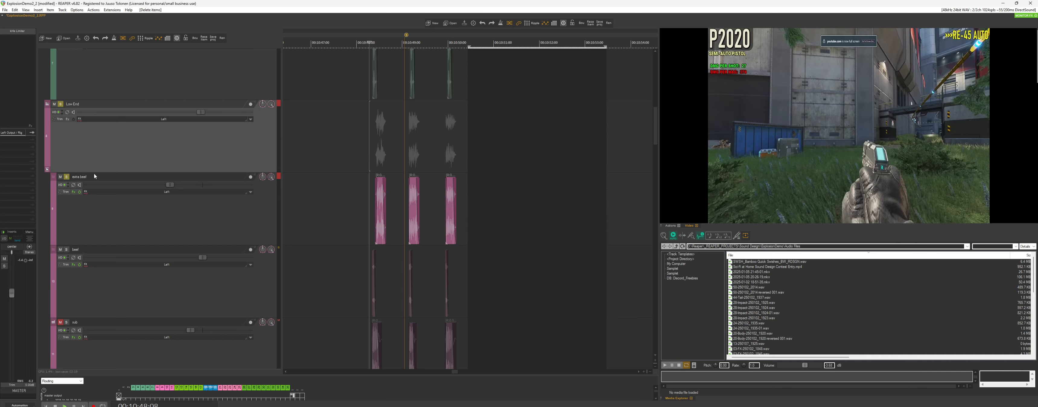
Play the soloed extra beef shot items from just before the first shot.
scroll(369, 160, up, 2)
click(471, 188)
key(ctrl+z)
key(space)
scroll(471, 188, down, 2)
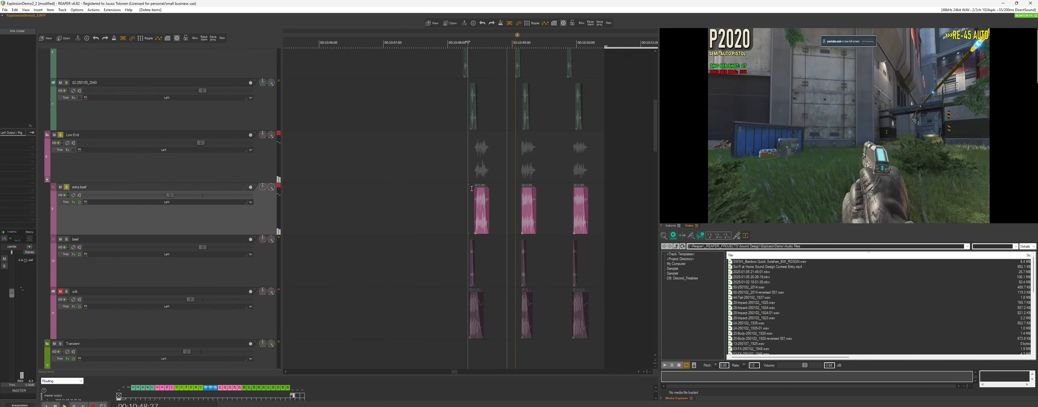
key(space)
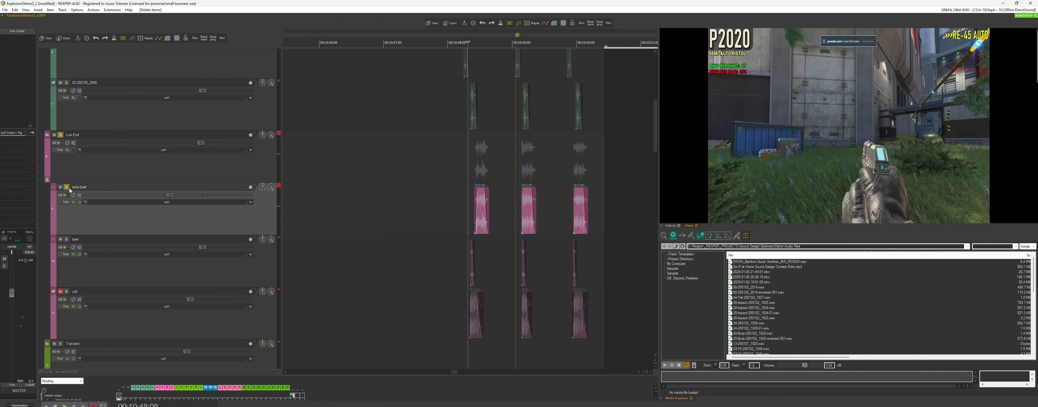
Switch the solo from extra beef to the beef track and play its shot items.
click(66, 187)
click(66, 239)
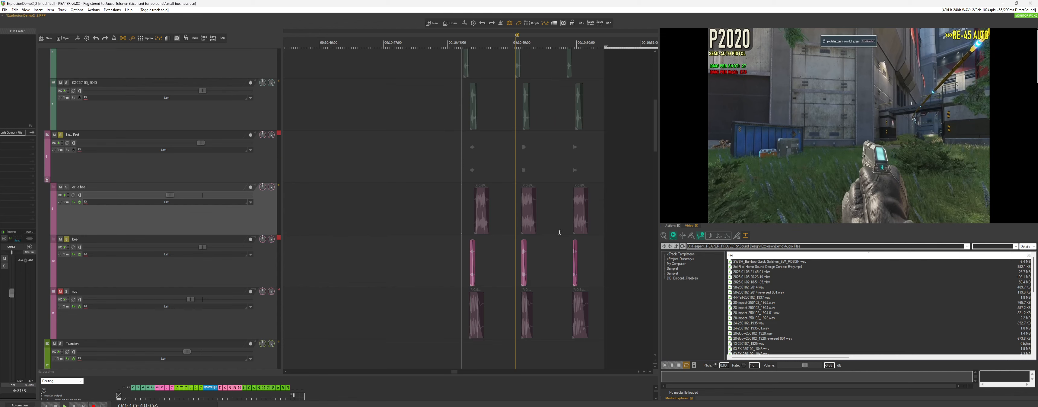
key(space)
scroll(582, 263, down, 2)
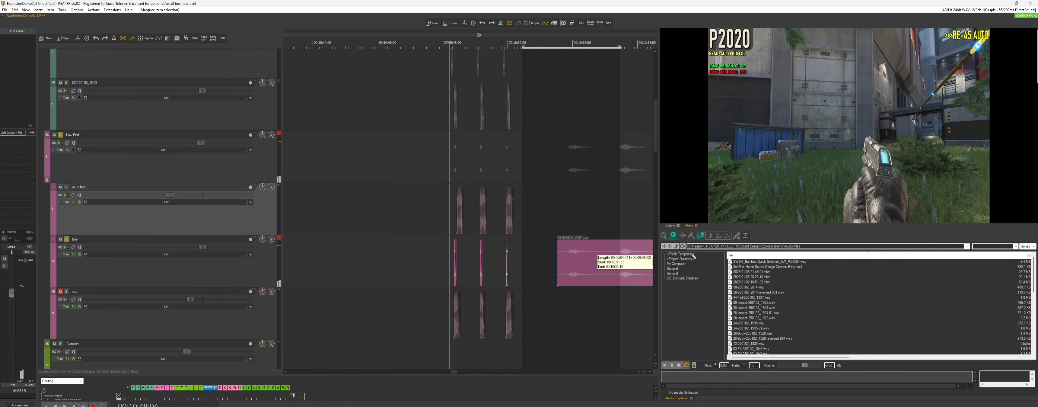
Play the beef track's longer source item after the shots with the track's effects bypassed.
scroll(582, 262, right, 1)
click(572, 260)
click(547, 211)
key(space)
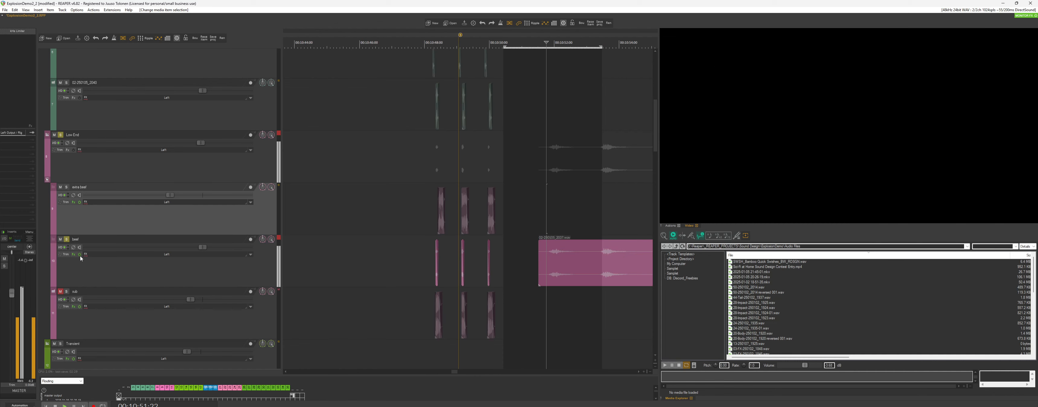
scroll(533, 282, up, 2)
scroll(533, 282, down, 2)
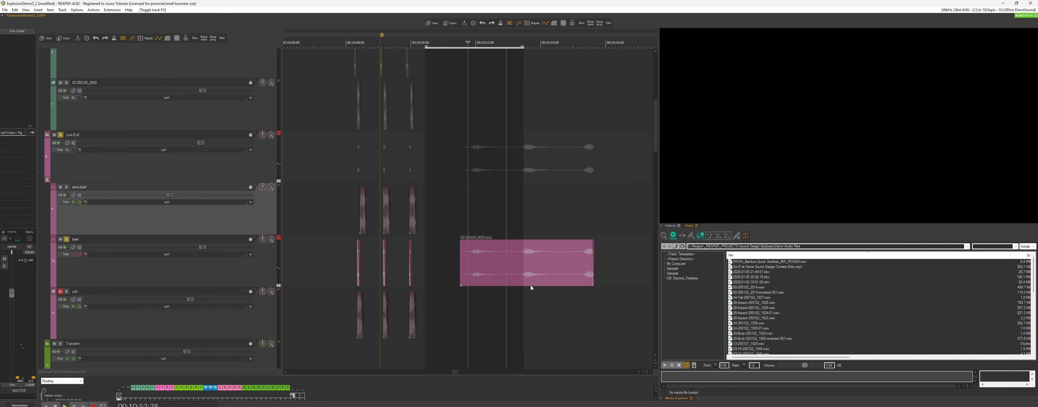
Return the edit cursor to near the beef source item's start, open the beef effects chain and show bx_subsynth.
click(537, 271)
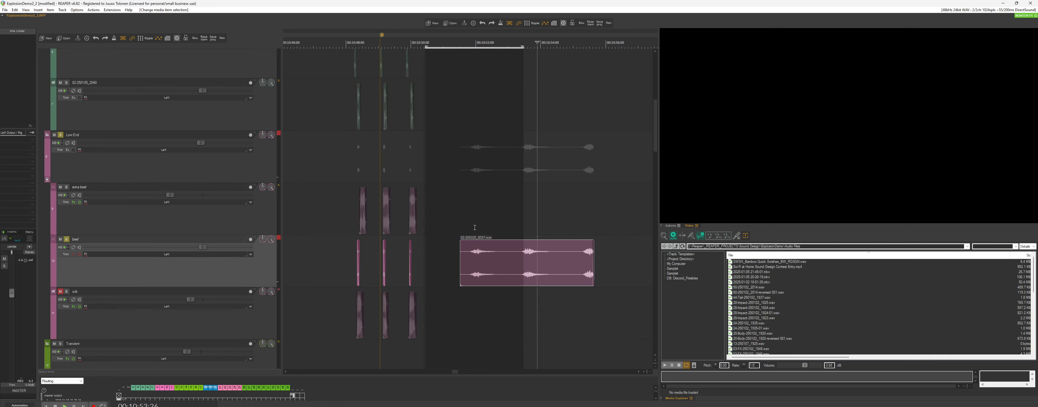
click(465, 220)
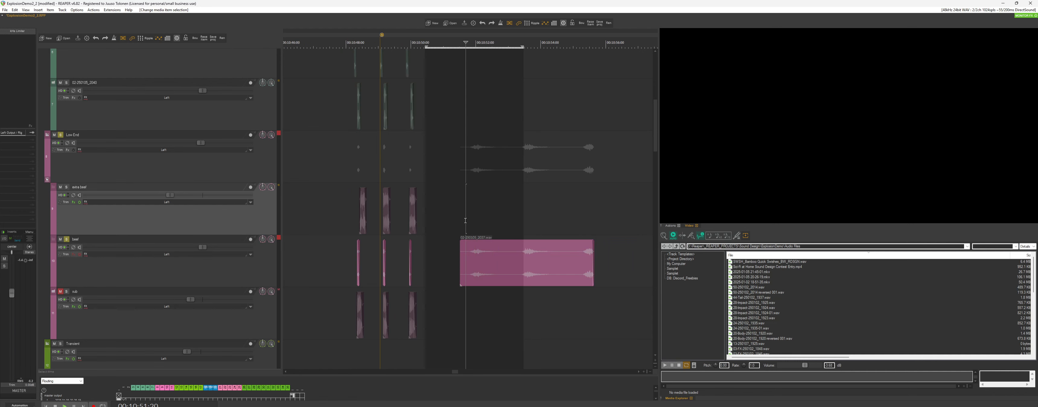
click(74, 253)
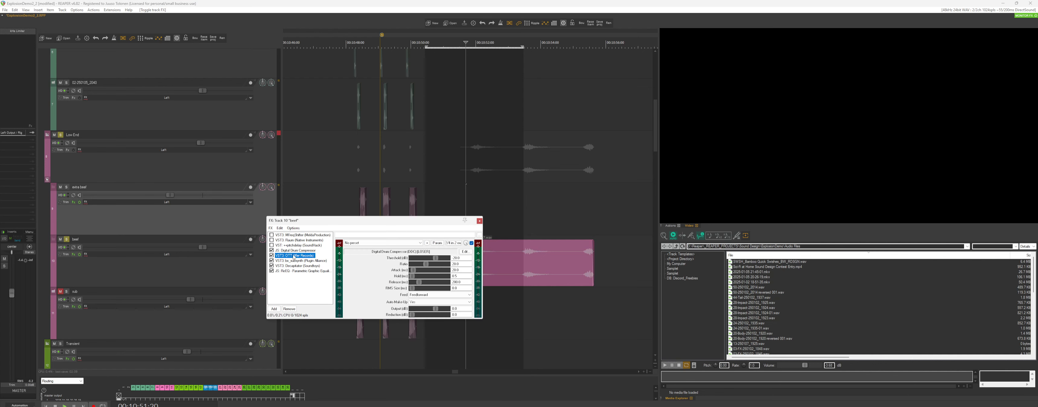
click(294, 261)
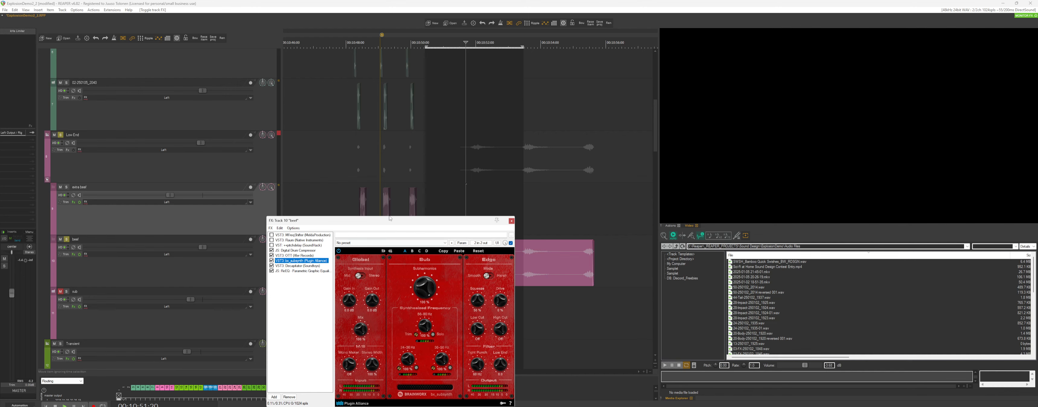
Compare the beef source with Decapitator bypassed and enabled, and view the ReEQ parametric equalizer before closing the effects chain.
drag(391, 218, 232, 209)
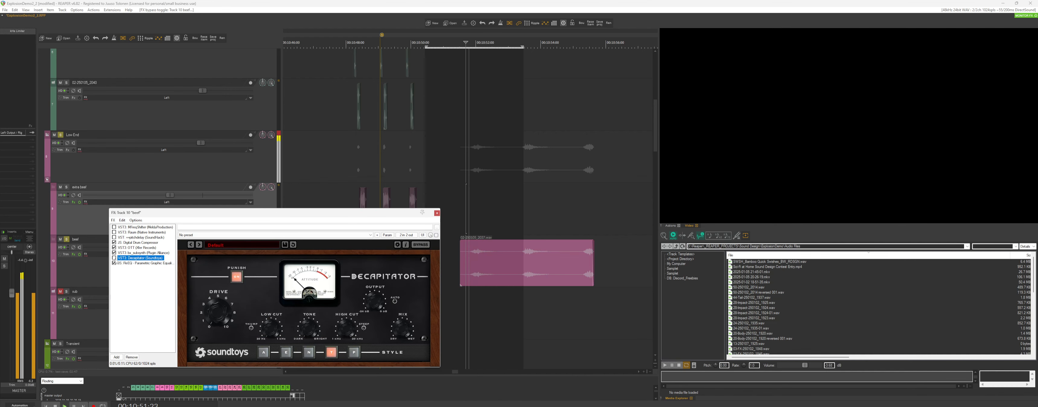
click(114, 257)
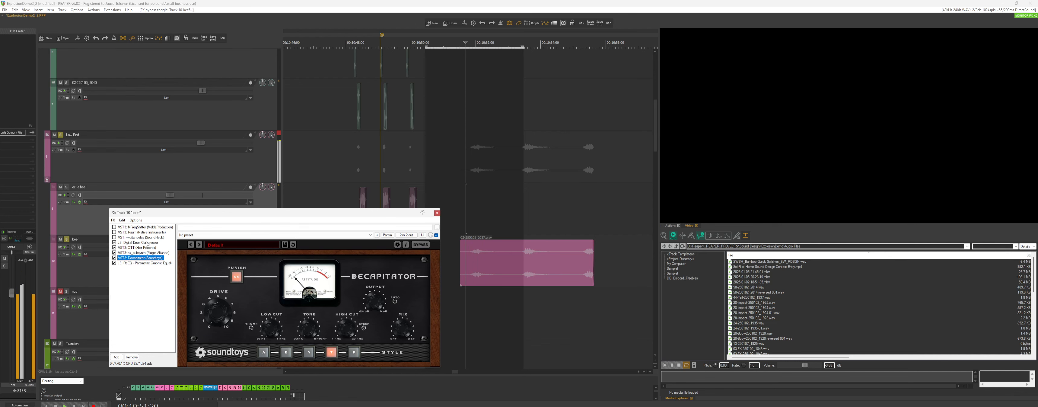
click(141, 263)
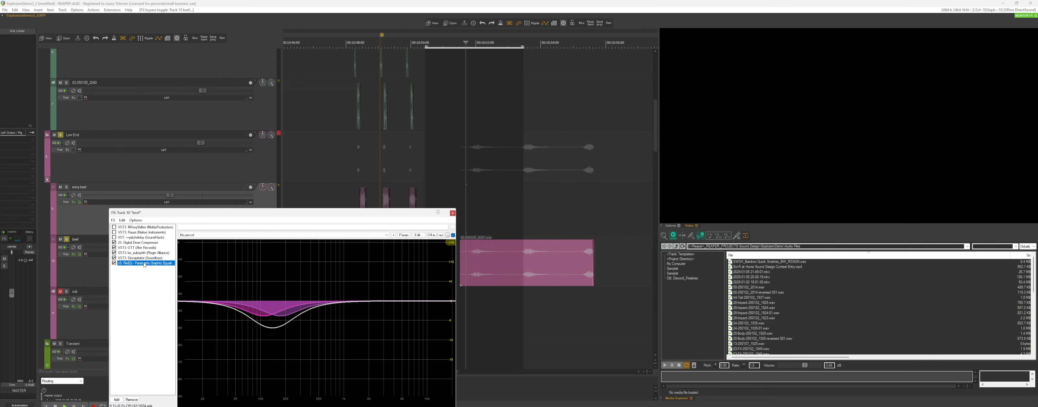
click(453, 213)
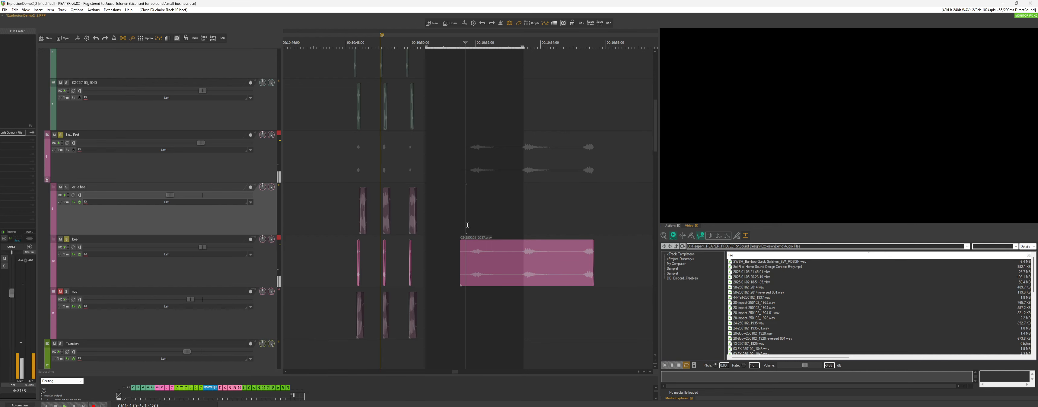
Delete the longer source item from the beef track and place the edit cursor just before the first gunshot.
click(486, 258)
key(Delete)
click(354, 262)
scroll(359, 266, up, 5)
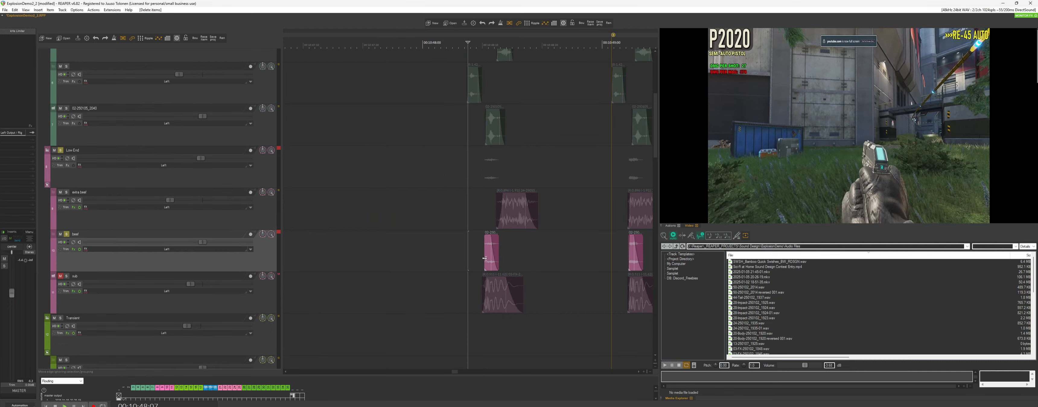
Play the soloed beef shot items and unsolo the beef track.
scroll(424, 233, down, 2)
scroll(424, 234, down, 3)
key(space)
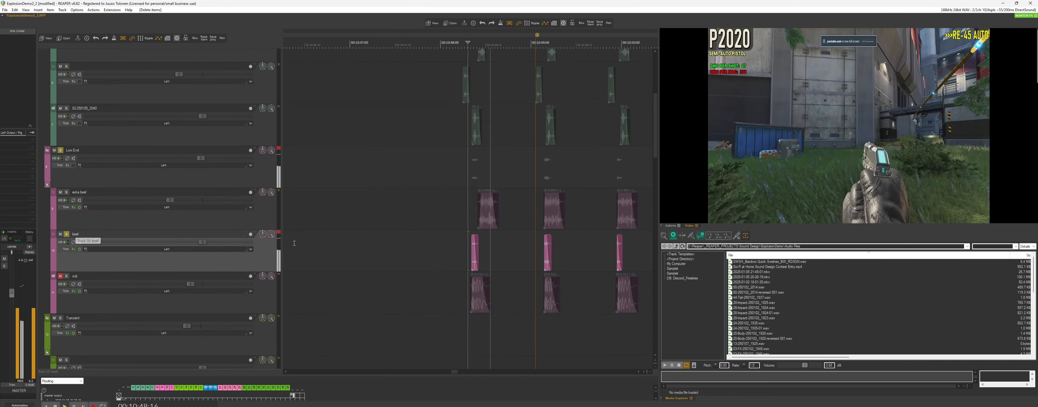
scroll(105, 242, down, 3)
key(space)
click(66, 234)
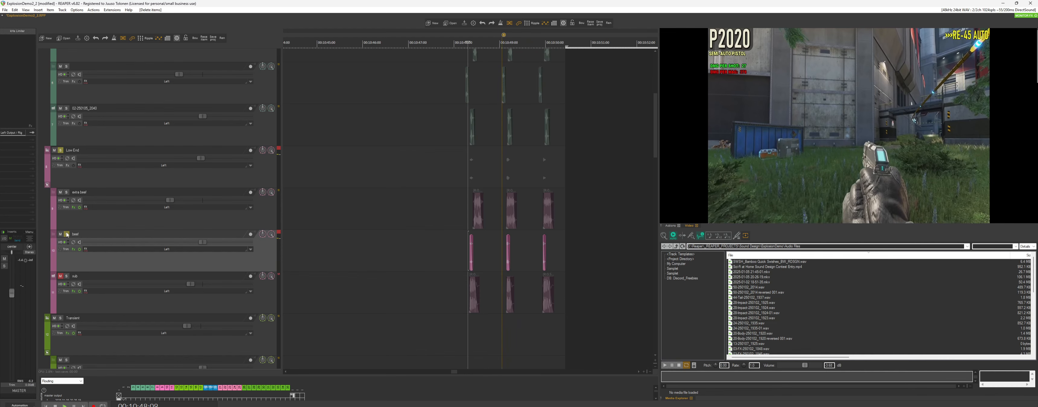
Play the Low End folder's shots together, and compare the full gun mix with that folder muted and unmuted.
scroll(229, 242, down, 2)
scroll(364, 270, down, 4)
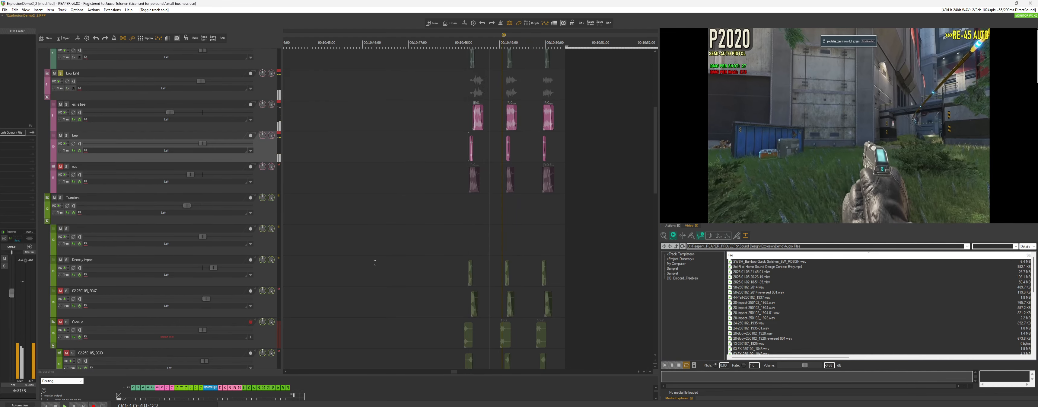
click(463, 154)
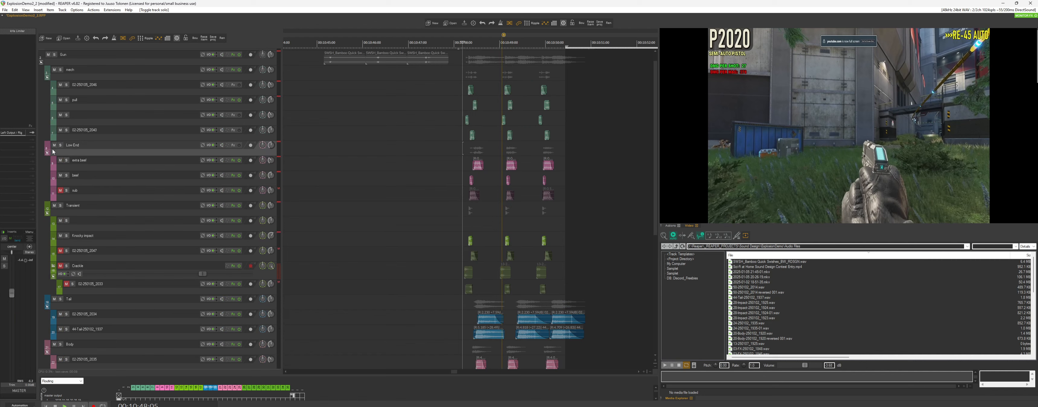
key(space)
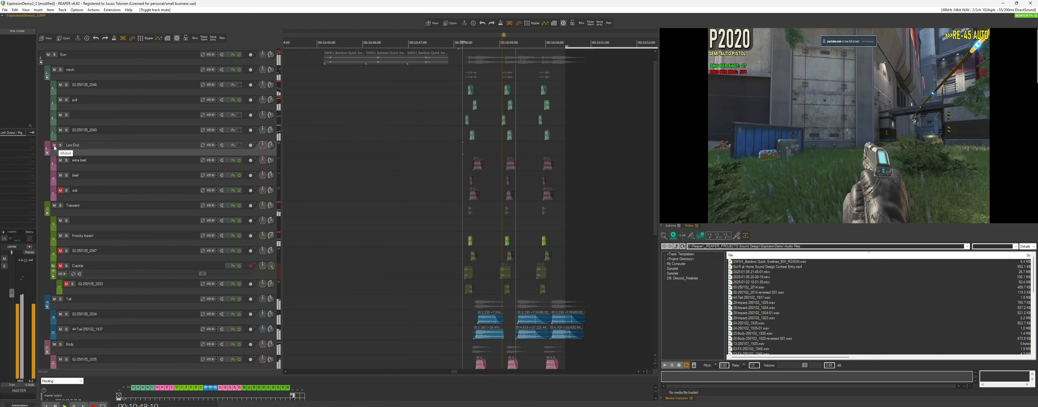
click(55, 145)
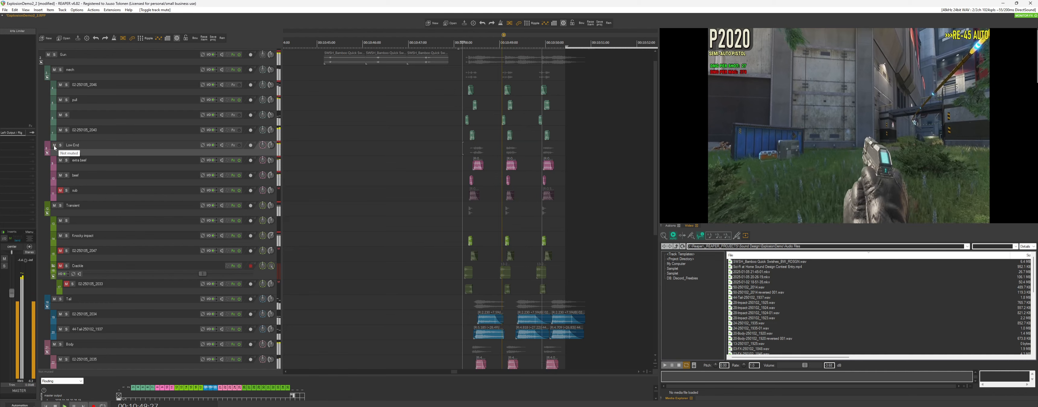
key(space)
Solo the Transient folder and play its shots from just before the first gunshot.
click(510, 166)
scroll(512, 242, down, 2)
scroll(512, 243, up, 3)
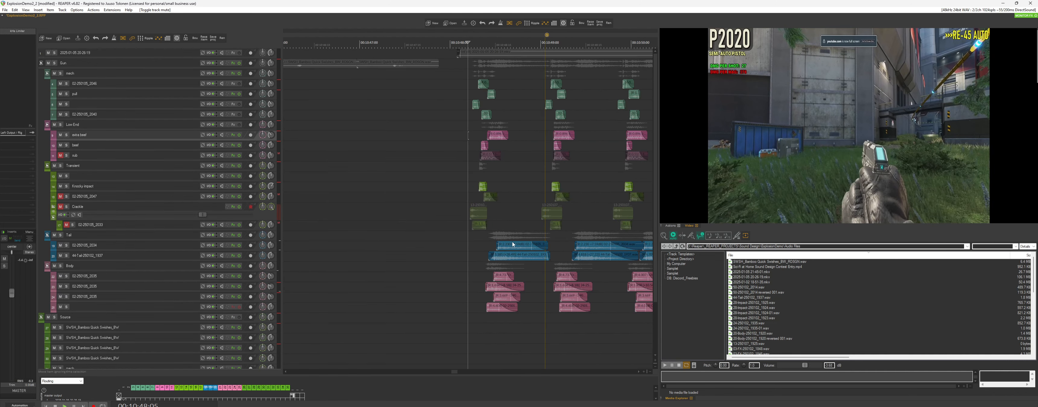
click(480, 174)
scroll(492, 248, up, 4)
scroll(491, 249, down, 2)
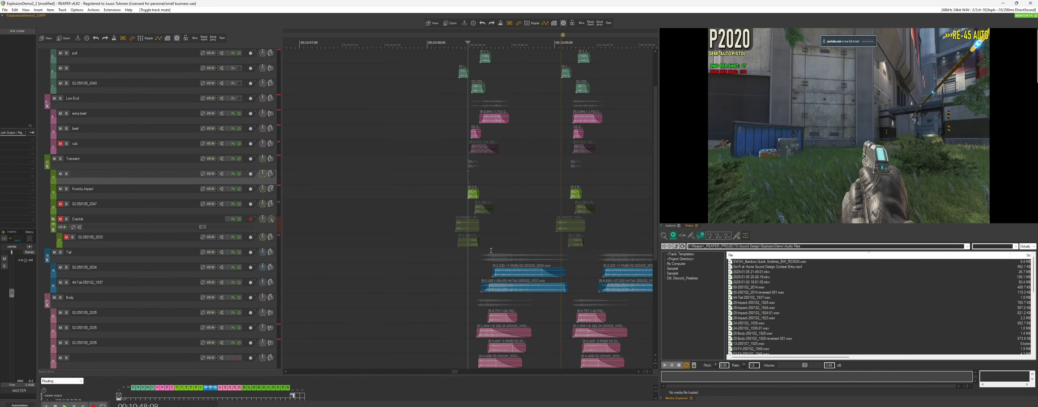
click(450, 175)
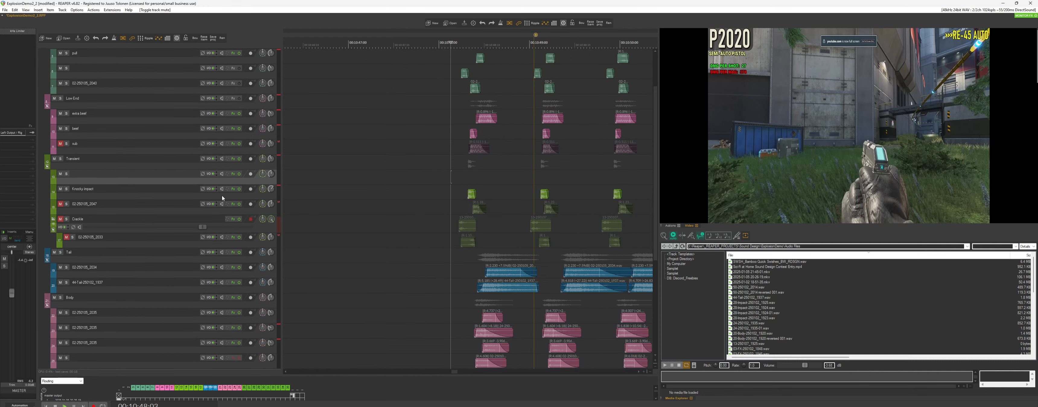
click(60, 159)
scroll(393, 205, down, 2)
key(space)
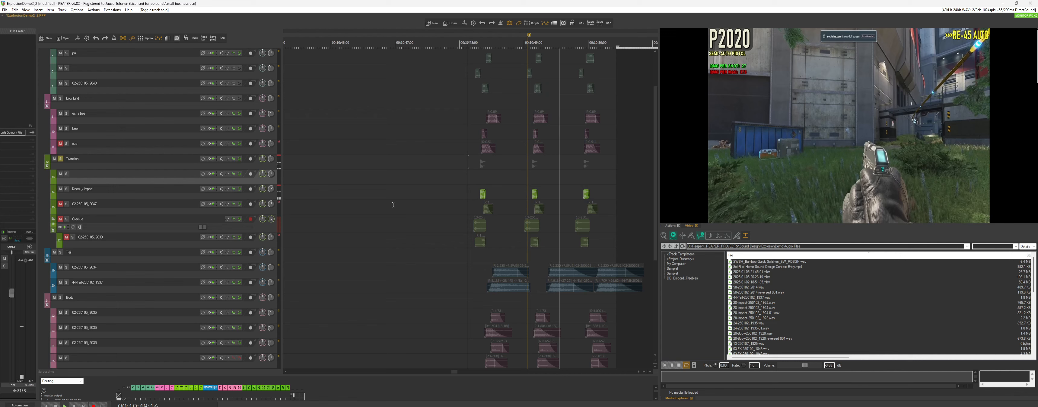
key(space)
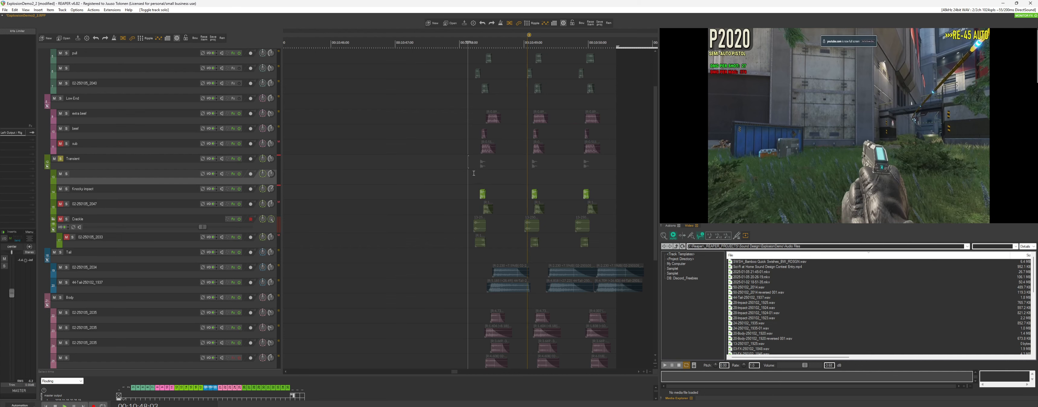
Examine the Transient folder's shot items up close and unsolo the folder.
scroll(501, 201, up, 1)
scroll(502, 209, up, 2)
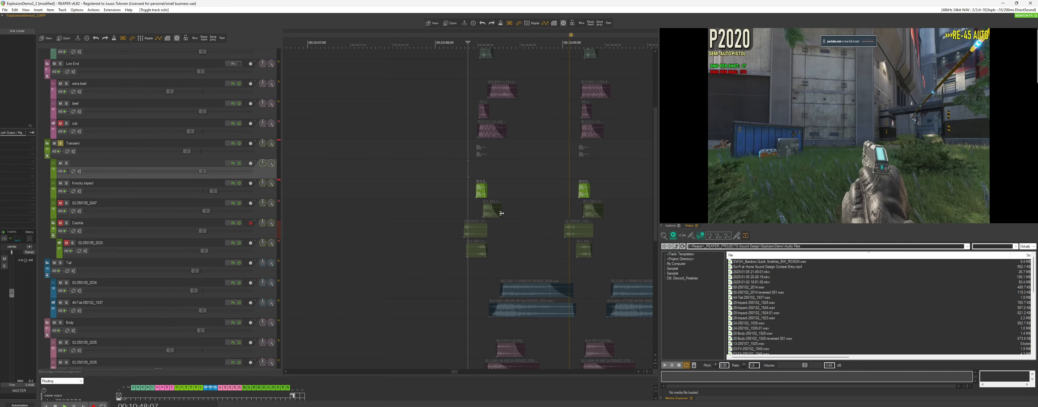
key(ctrl+d)
scroll(583, 207, down, 2)
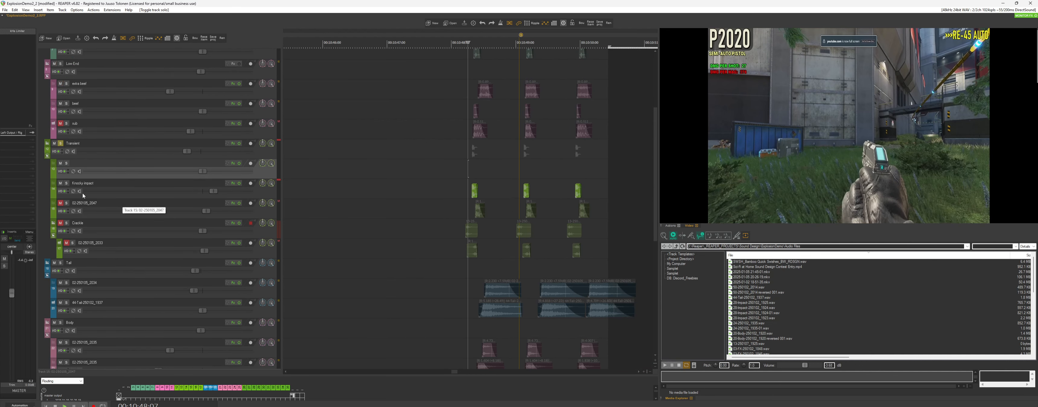
click(61, 143)
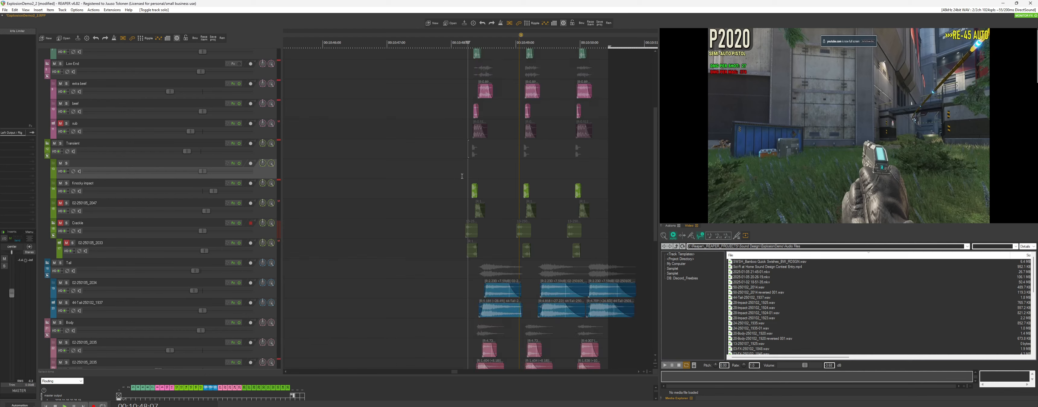
Solo the impact track inside the Transient folder, listen to its shots and unsolo it.
scroll(462, 176, up, 3)
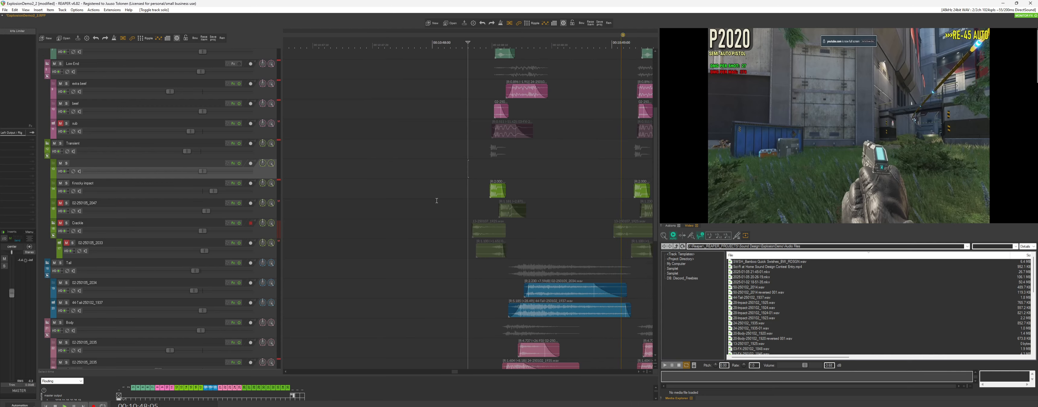
scroll(436, 200, down, 3)
click(67, 184)
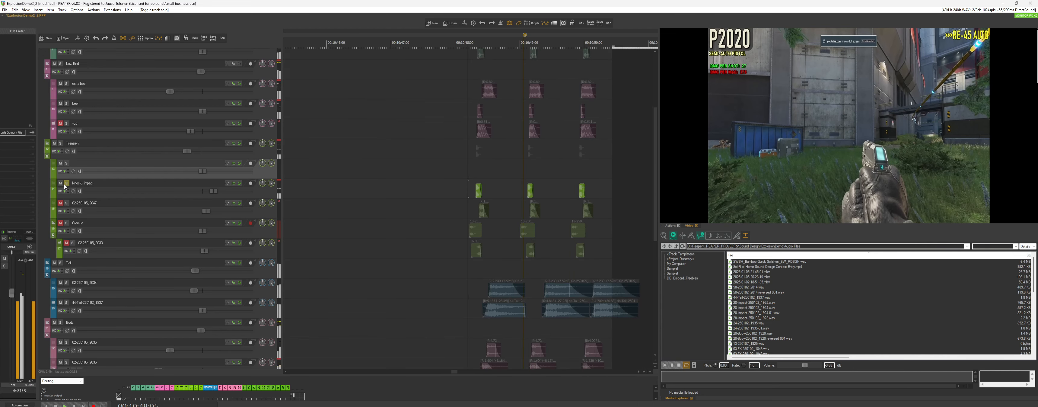
click(66, 183)
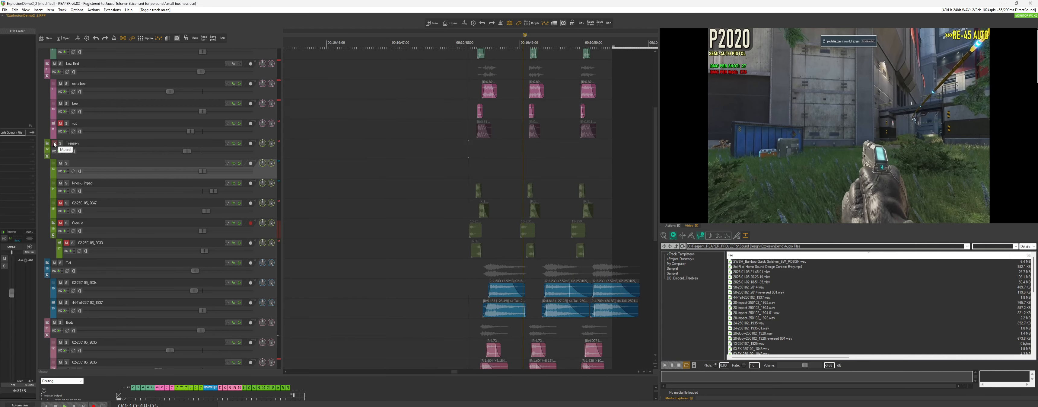
Play the full gun mix to compare it with the Transient folder muted and unmuted.
key(space)
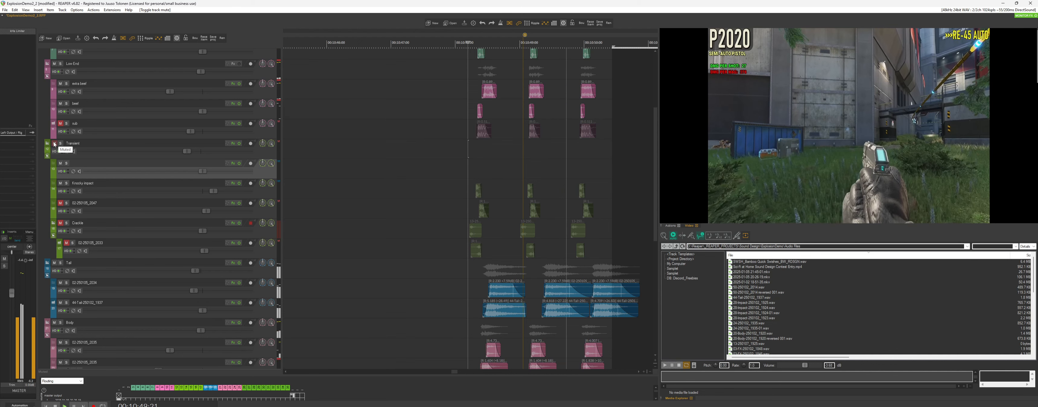
click(55, 144)
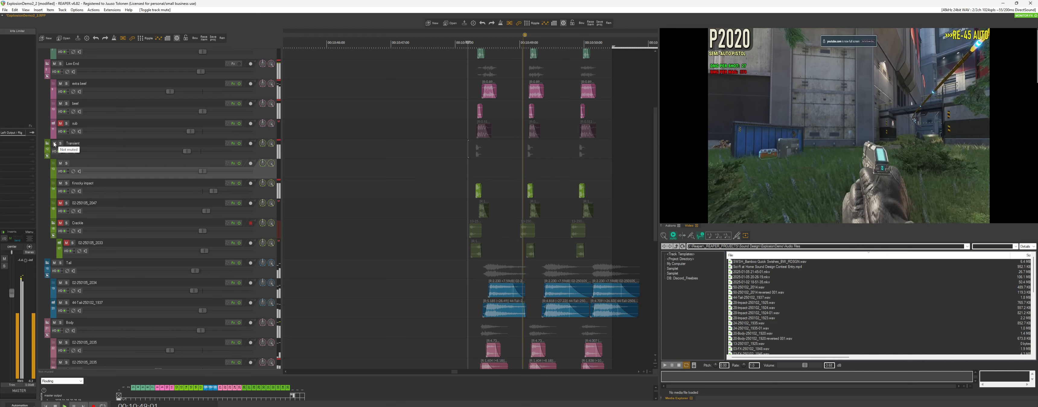
Raise the Knocky impact track's volume, then solo the track and place the play position at its first item.
drag(215, 190, 222, 193)
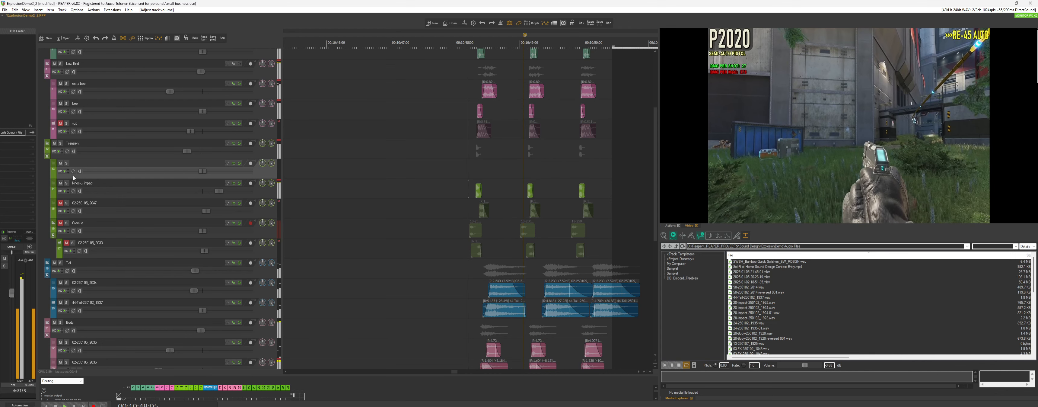
click(66, 183)
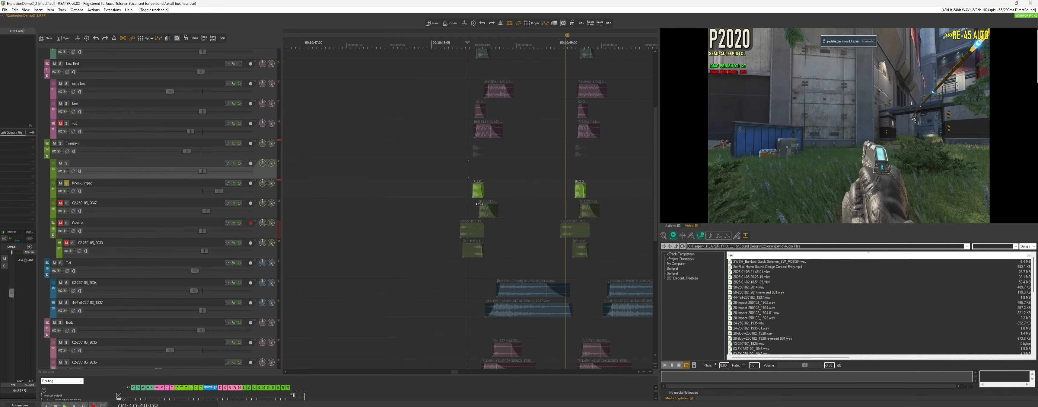
click(470, 198)
scroll(435, 200, up, 4)
scroll(403, 199, down, 2)
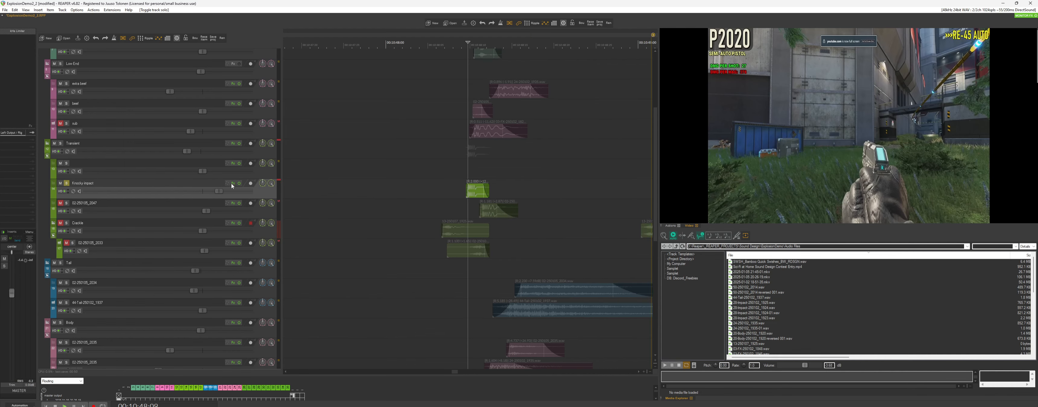
Bypass the Knocky impact track's effects chain and take the track out of solo.
click(232, 184)
click(274, 21)
scroll(364, 188, down, 2)
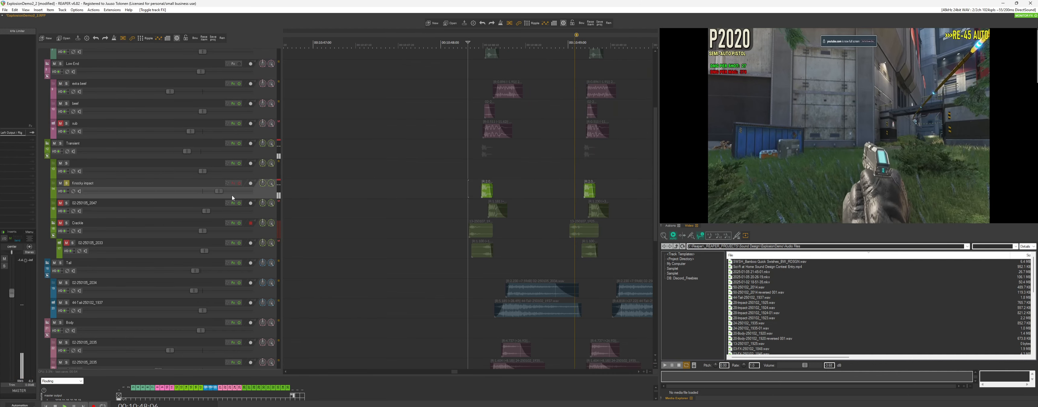
mouse_move(221, 195)
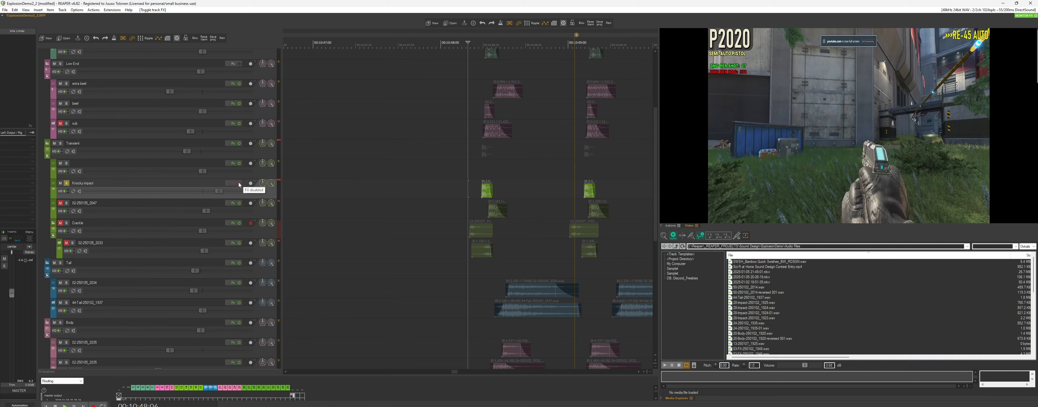
click(66, 183)
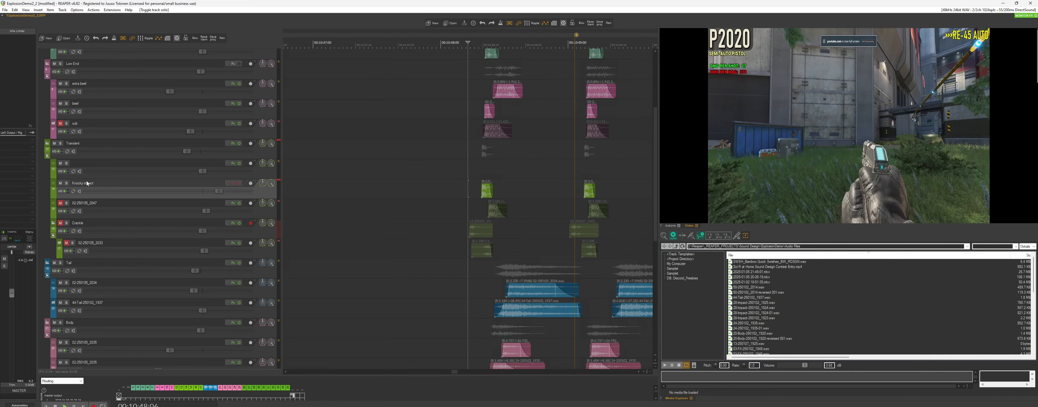
Play the mix with the Knocky impact effects bypassed and reset that track's volume to 0.00 dB.
scroll(452, 191, down, 1)
click(459, 193)
key(space)
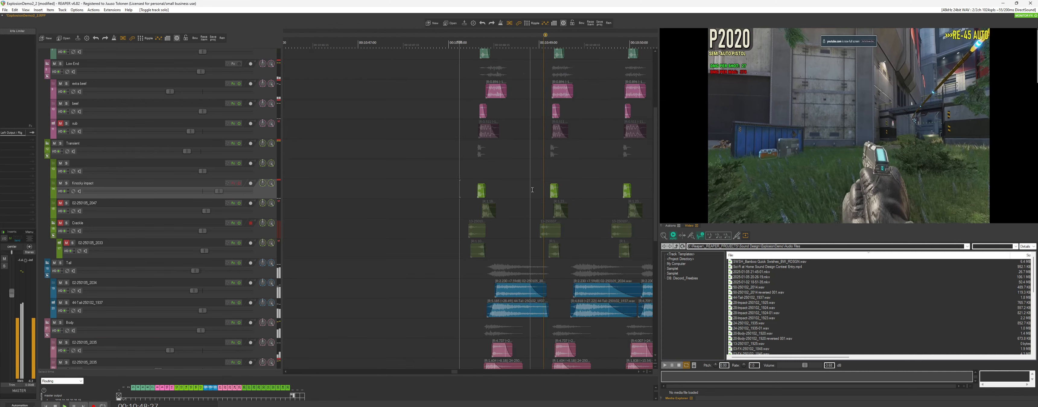
scroll(346, 190, down, 1)
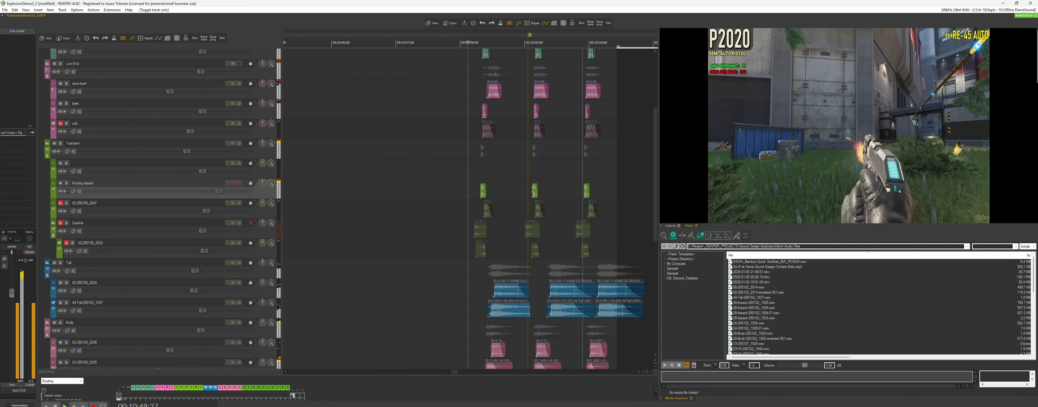
double_click(215, 192)
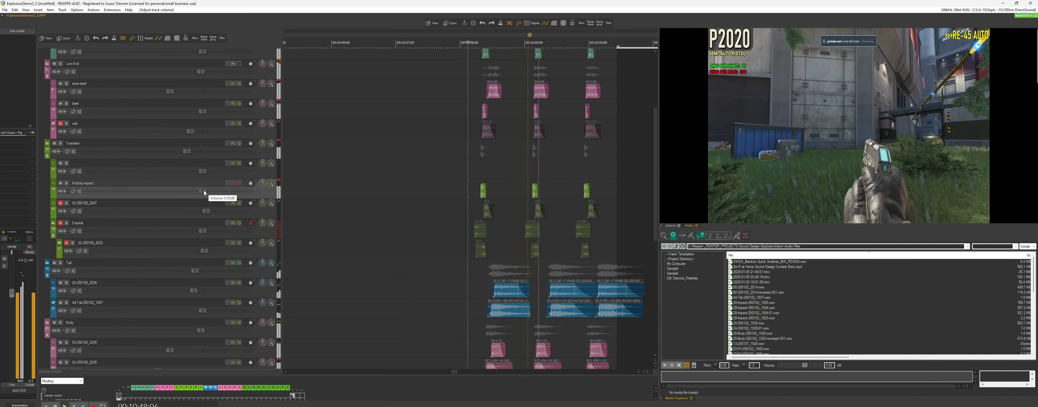
Inspect the Transient Shaper and MSaturator settings in the Knocky impact track's effects chain.
click(233, 183)
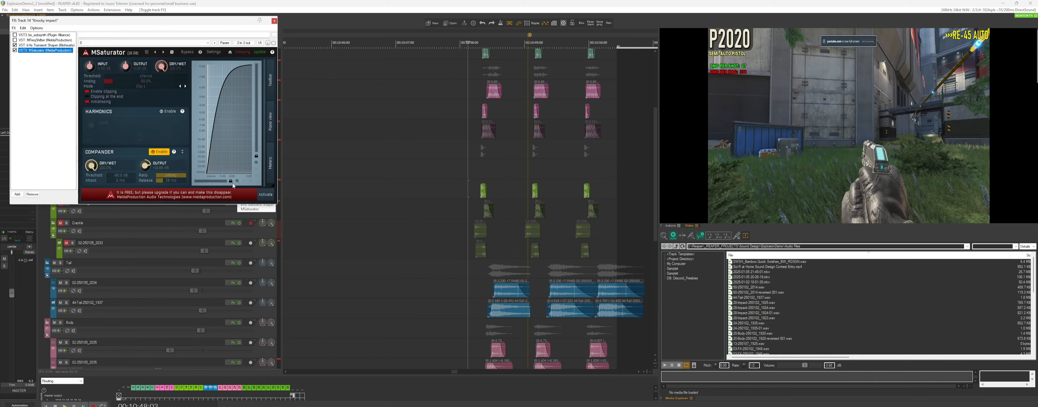
click(29, 45)
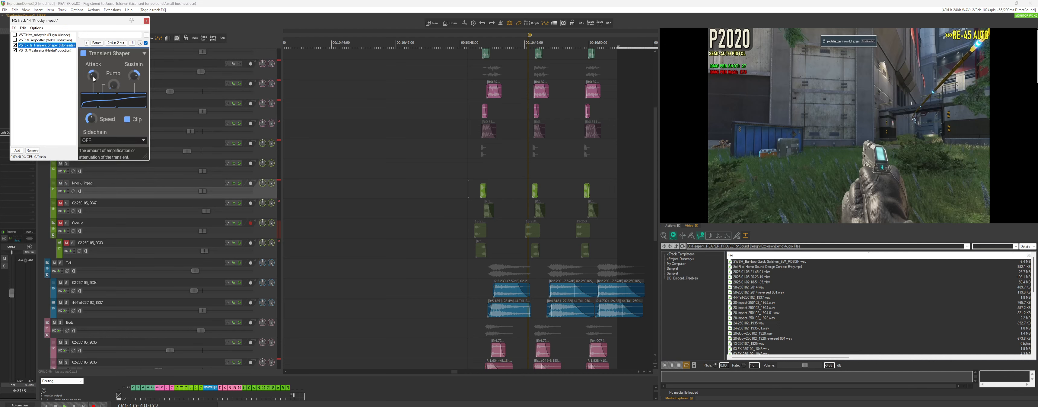
click(44, 49)
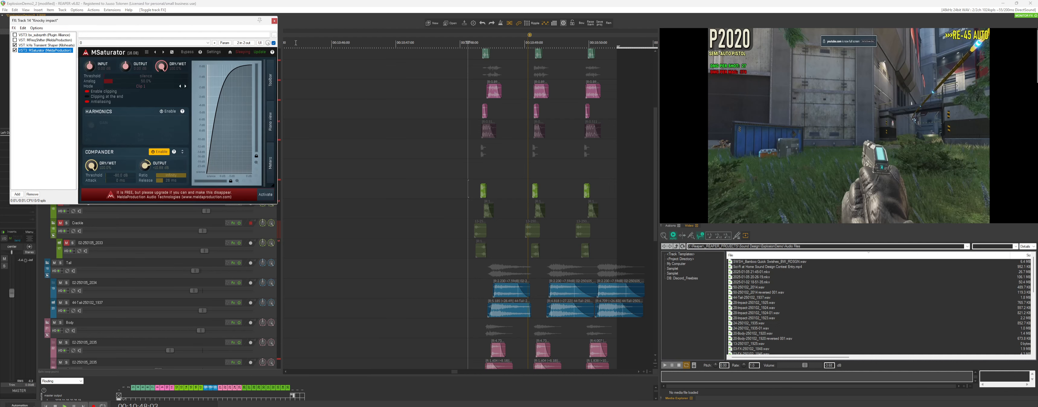
click(274, 21)
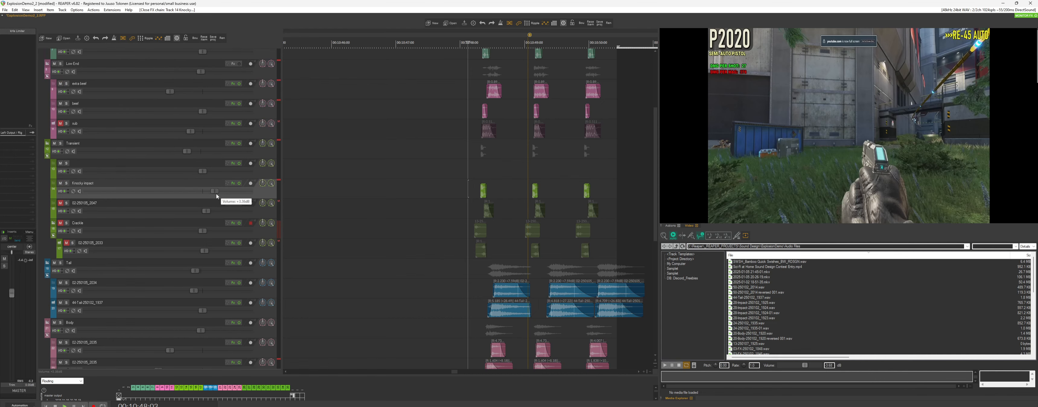
Raise the Knocky impact track's volume very slightly.
drag(216, 195, 217, 195)
scroll(474, 191, up, 3)
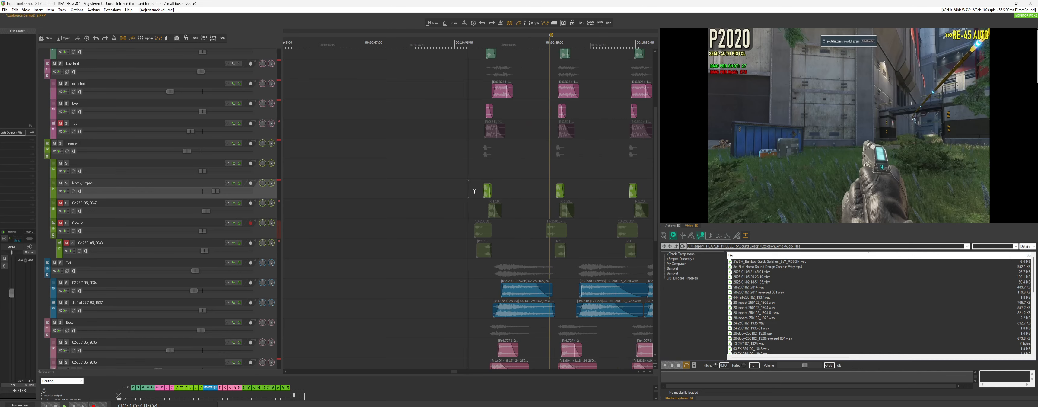
scroll(476, 192, down, 2)
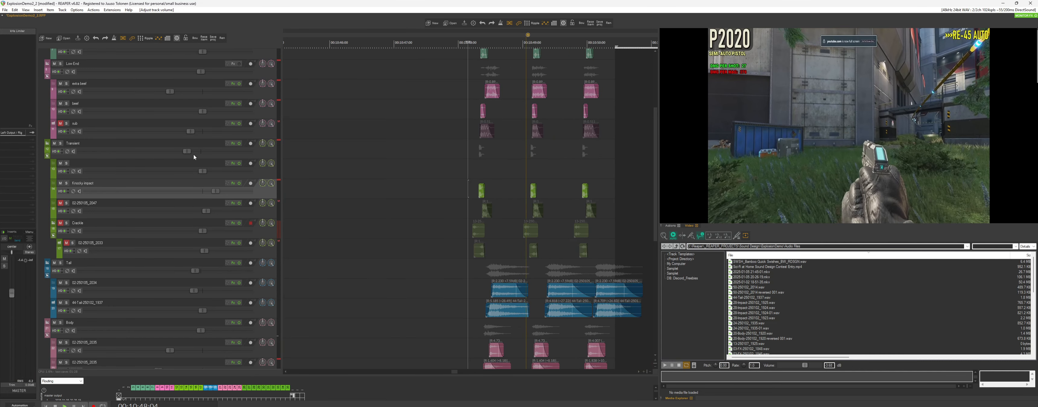
Unmute the 02-250105_2047 track and shift its three items earlier to line up with the Knocky impact hits.
drag(474, 211, 609, 217)
click(61, 203)
scroll(532, 212, up, 6)
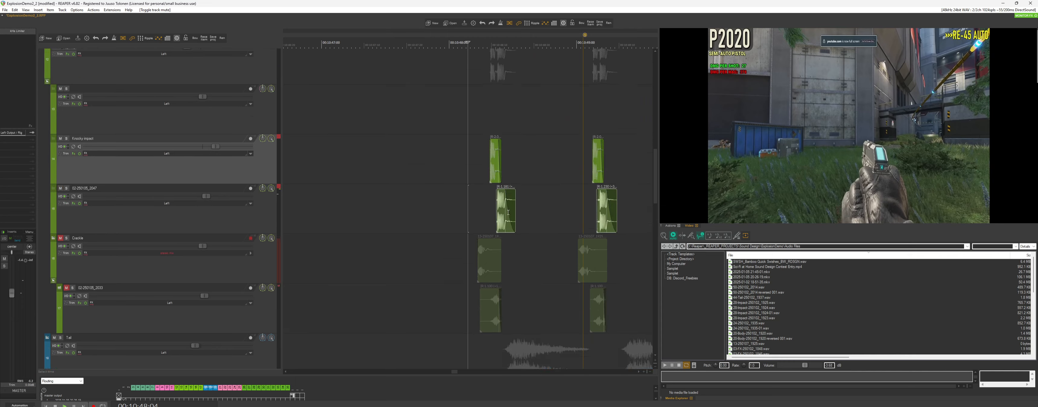
scroll(537, 213, down, 3)
scroll(537, 212, down, 3)
scroll(524, 215, up, 3)
scroll(502, 220, down, 4)
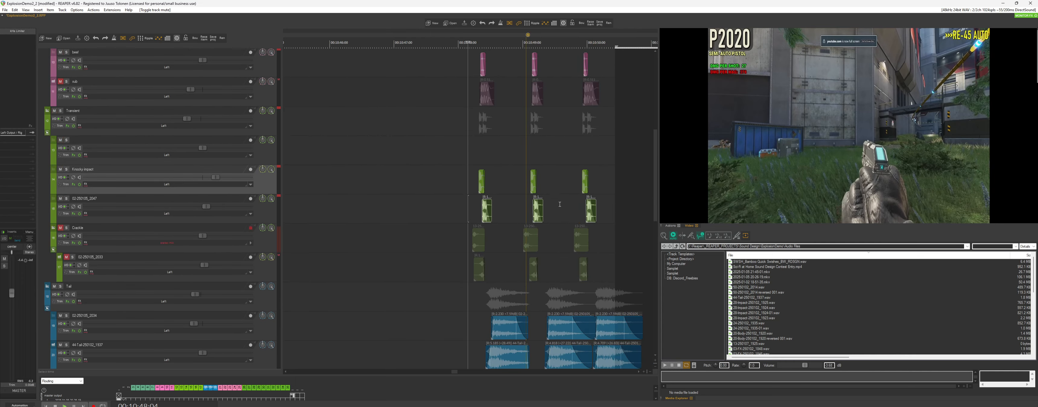
scroll(502, 220, up, 3)
drag(503, 214, 486, 210)
scroll(486, 210, down, 2)
Play the full mix from just before the first shot to hear the realigned 02-250105_2047 layer.
click(461, 203)
scroll(461, 204, down, 2)
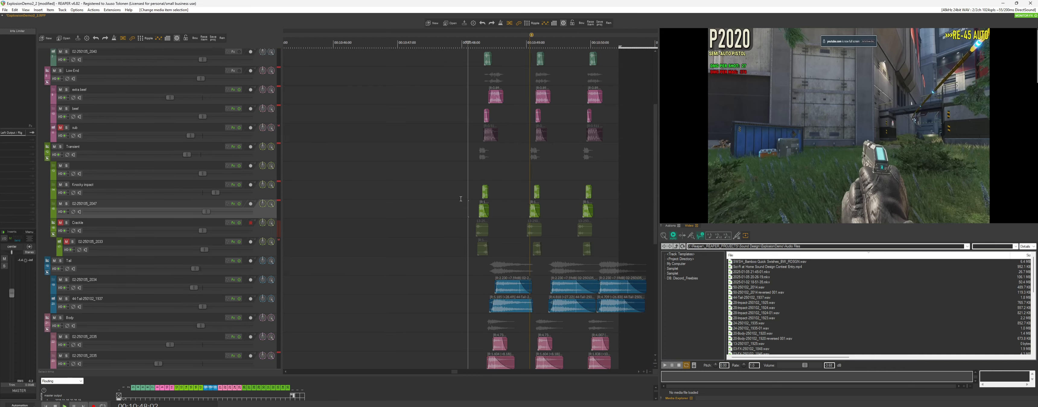
key(space)
scroll(461, 203, down, 2)
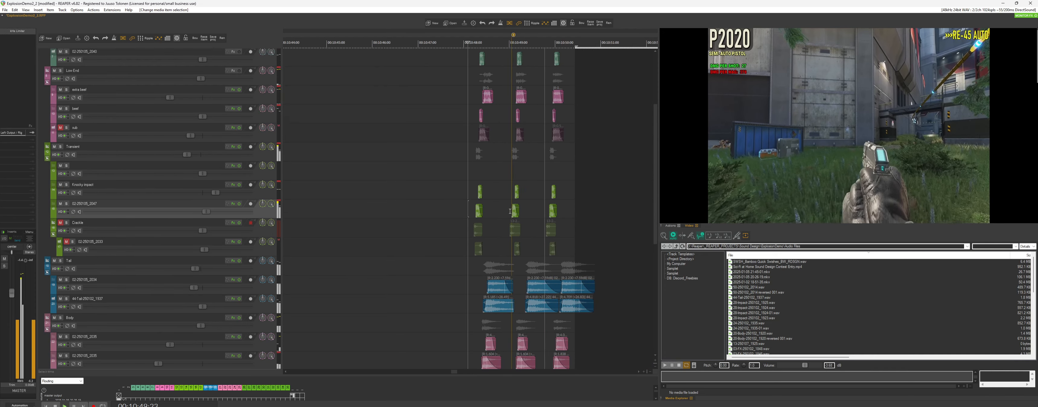
key(space)
Audition the 02-250105_2047 track in solo, then unsolo and mute it.
drag(549, 217, 446, 212)
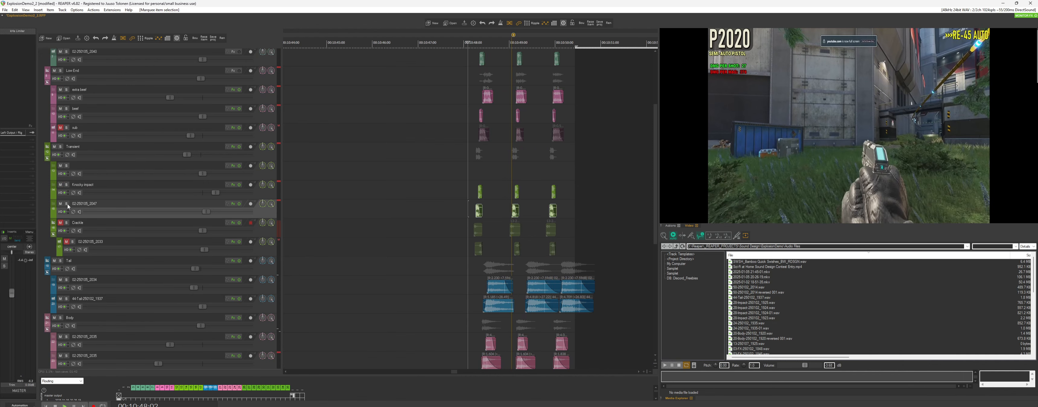
click(67, 204)
click(478, 203)
key(space)
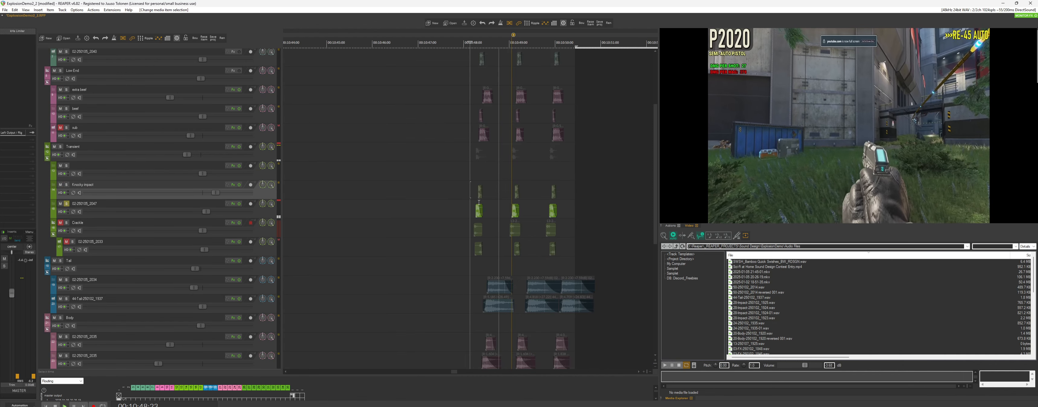
key(space)
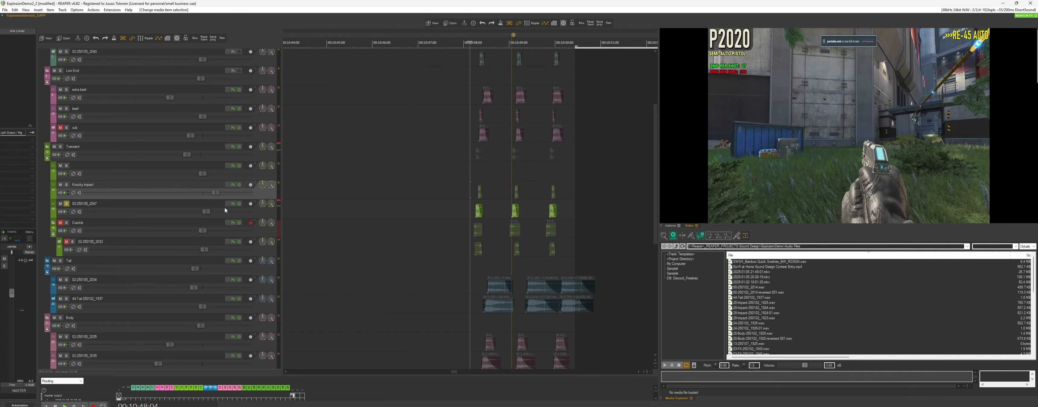
click(67, 203)
click(60, 203)
Unmute and solo the Crackle track and play it from before its first item.
click(60, 223)
click(67, 222)
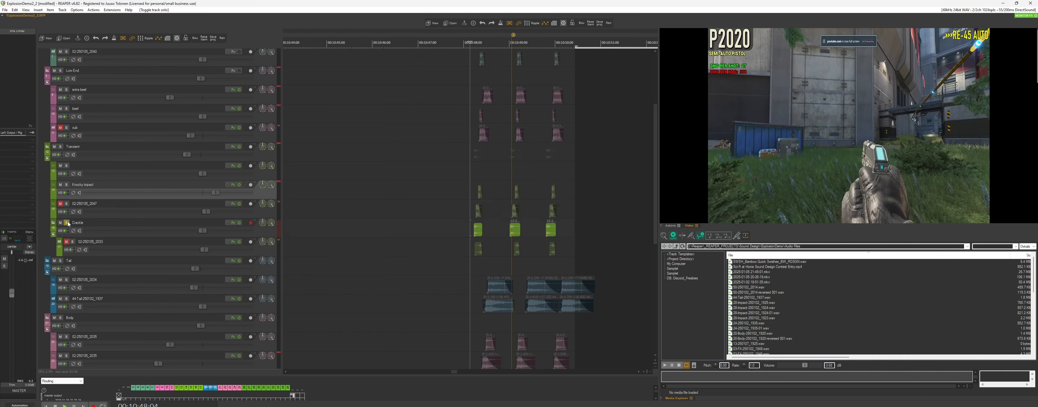
click(456, 227)
key(space)
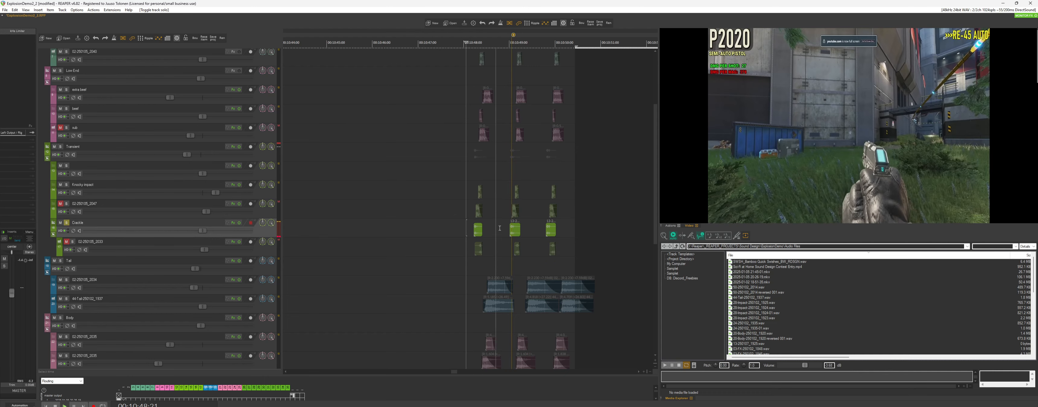
key(space)
Select the three Crackle items and nudge them together on the timeline.
drag(564, 228, 500, 231)
scroll(501, 231, up, 3)
scroll(501, 231, up, 2)
click(487, 230)
scroll(524, 231, up, 2)
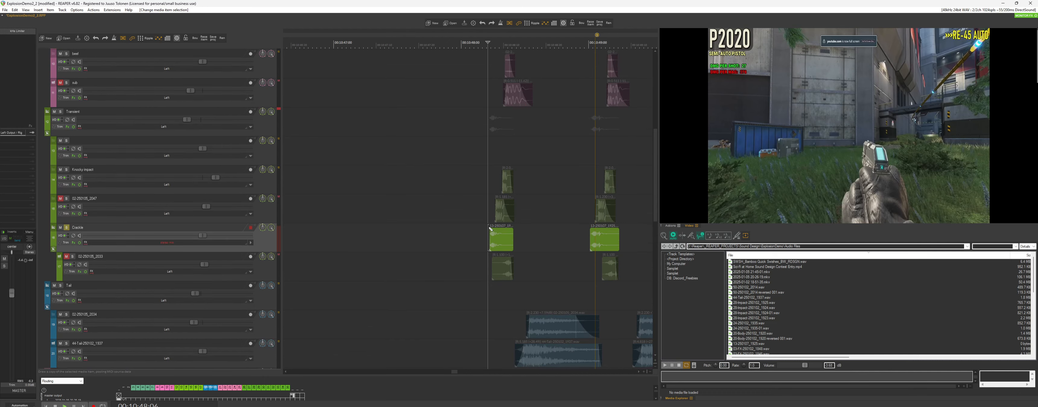
scroll(543, 232, down, 3)
drag(592, 233, 474, 238)
drag(474, 239, 474, 239)
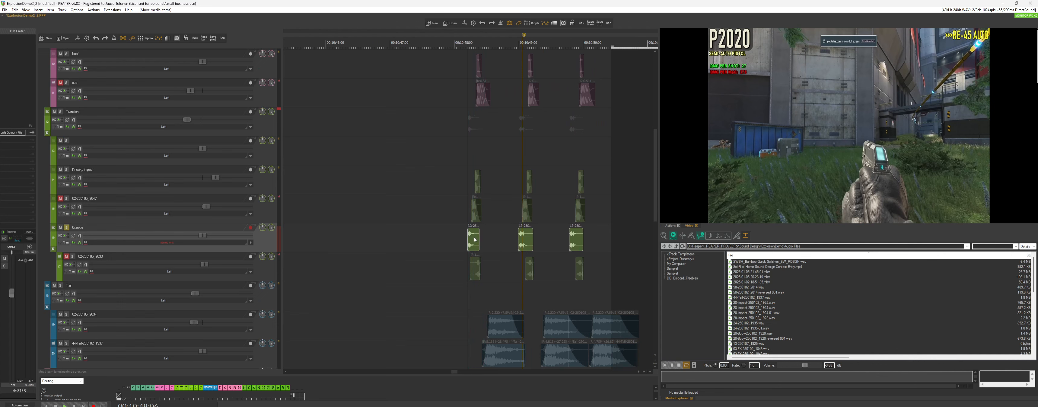
Shorten the second and third Crackle items from their ends and adjust their fades.
click(461, 239)
scroll(609, 229, down, 1)
drag(609, 229, 474, 232)
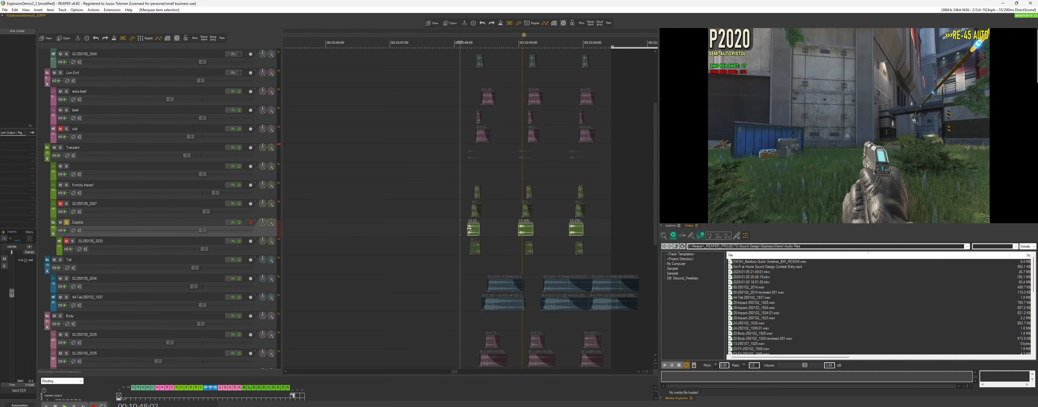
click(524, 231)
drag(596, 231, 524, 224)
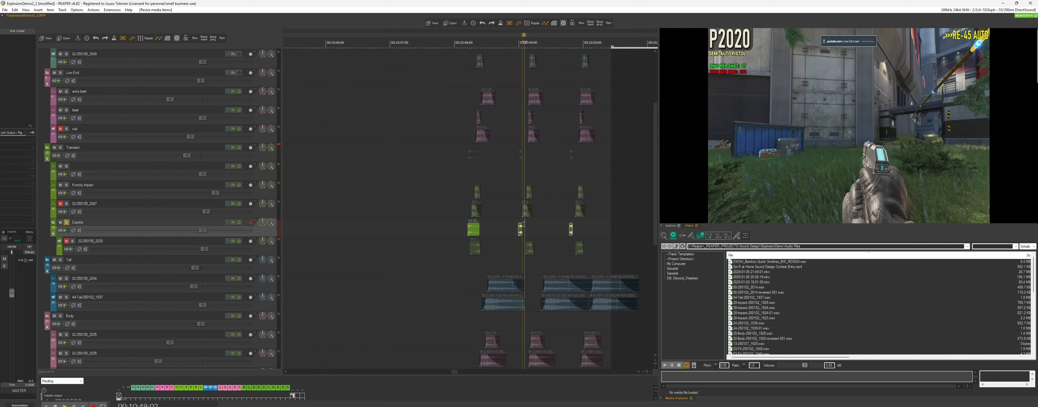
scroll(581, 226, up, 2)
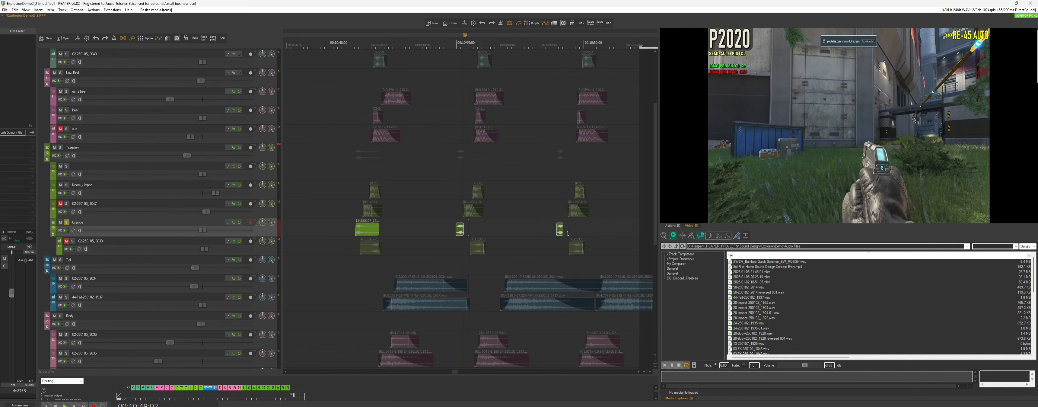
drag(600, 226, 449, 225)
scroll(459, 225, up, 3)
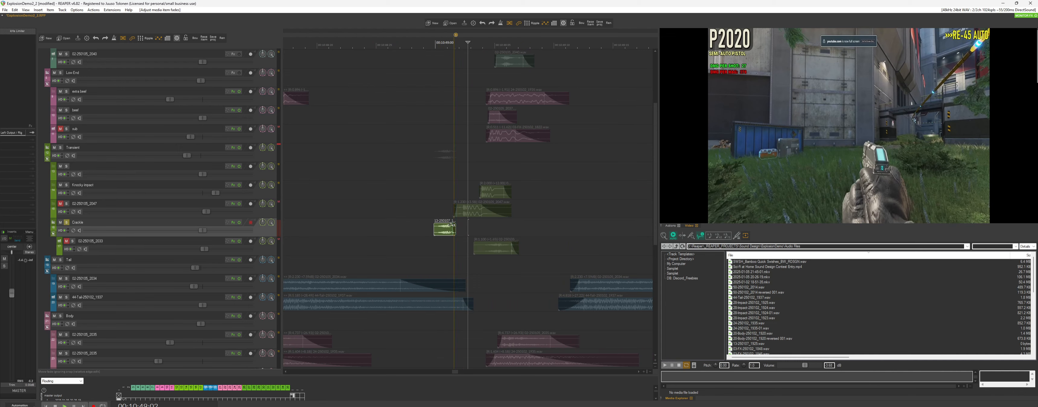
Take the Crackle track out of solo and play the full mix from before the first shot.
scroll(439, 230, down, 5)
click(402, 232)
click(66, 222)
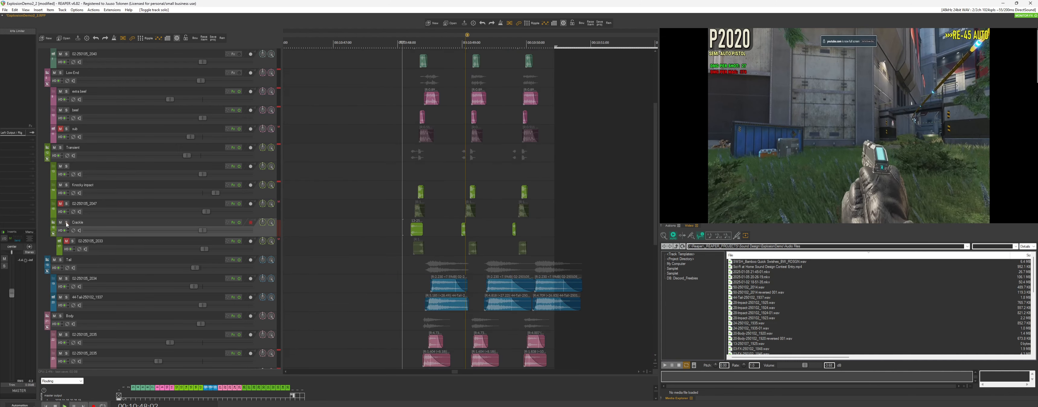
key(space)
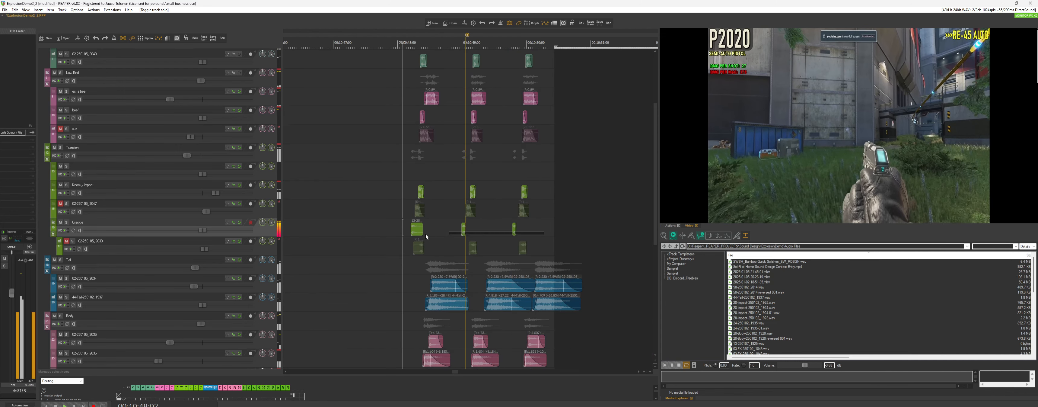
key(space)
Move the three Crackle items later so they start with the Knocky impact hits, and play the mix.
drag(418, 230, 430, 231)
key(space)
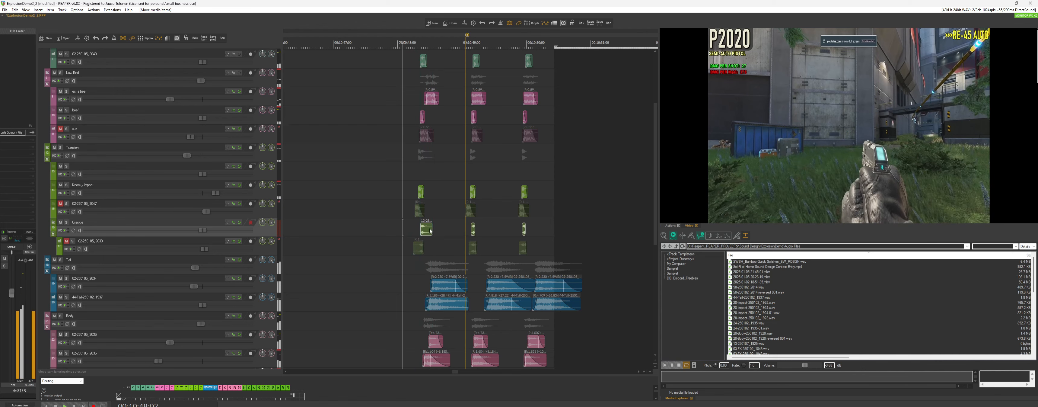
key(space)
key(space)
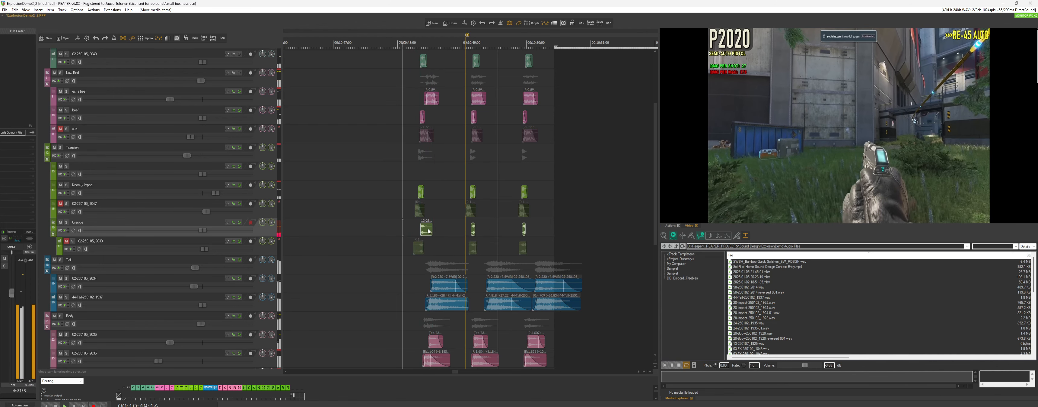
key(space)
Nudge the second and third Crackle items slightly later and play back the result.
drag(428, 231, 477, 231)
key(space)
key(space)
key(space)
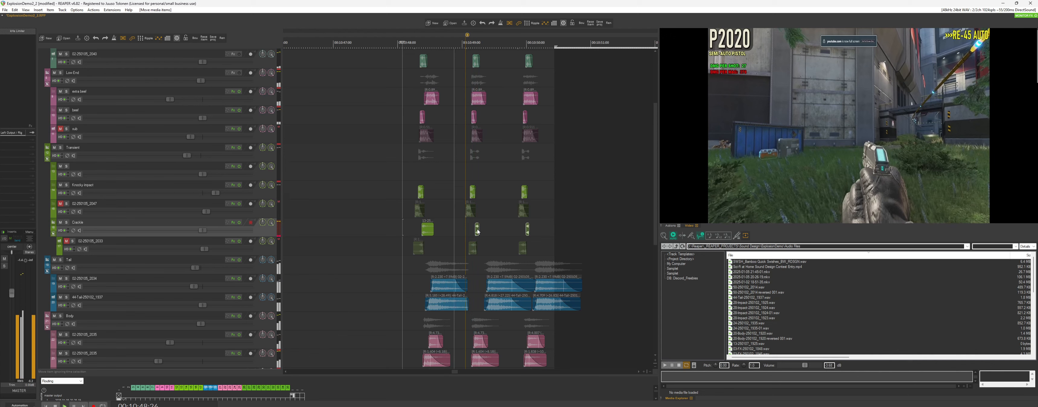
Turn up the Crackle track's volume, play the mix, and pull the level back to just above its original setting.
key(space)
drag(205, 230, 218, 230)
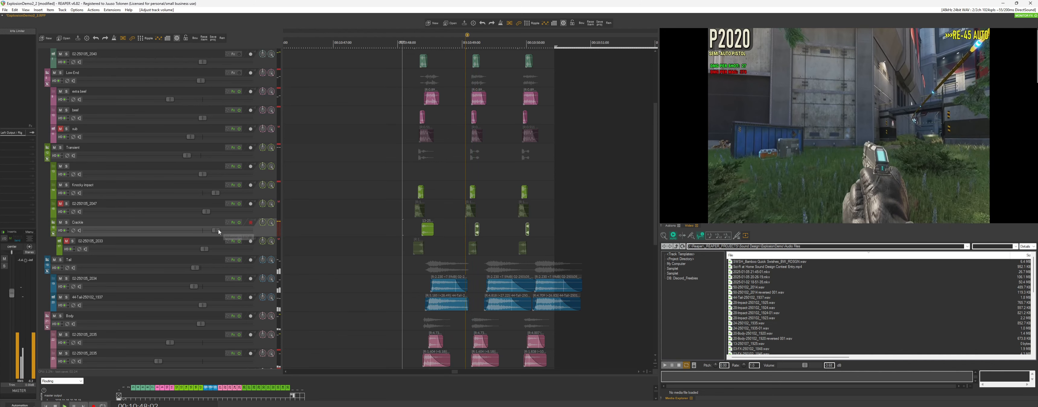
key(space)
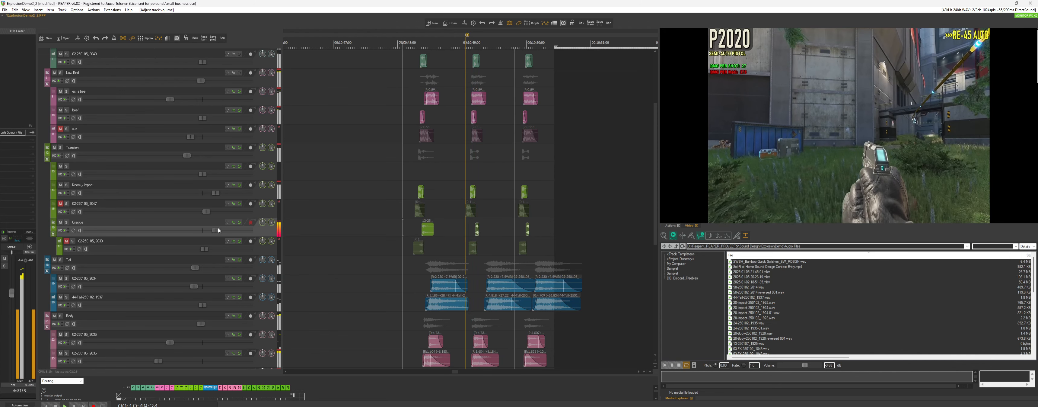
key(space)
drag(218, 228, 211, 228)
Solo the 02-250105_2033 track under Crackle and play its shot items and the long source recording after them.
click(66, 221)
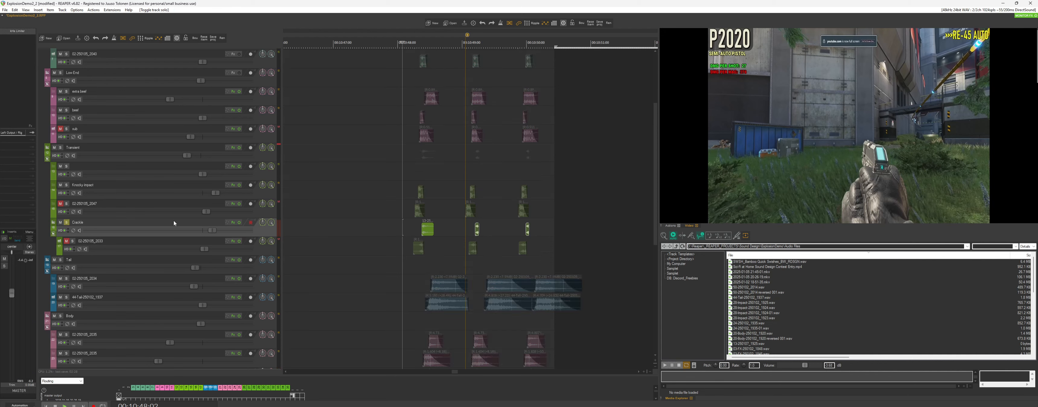
click(66, 240)
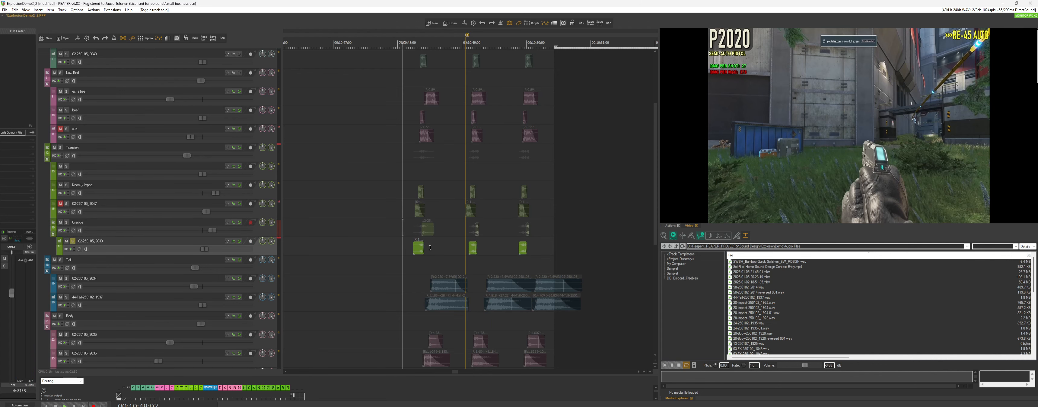
key(space)
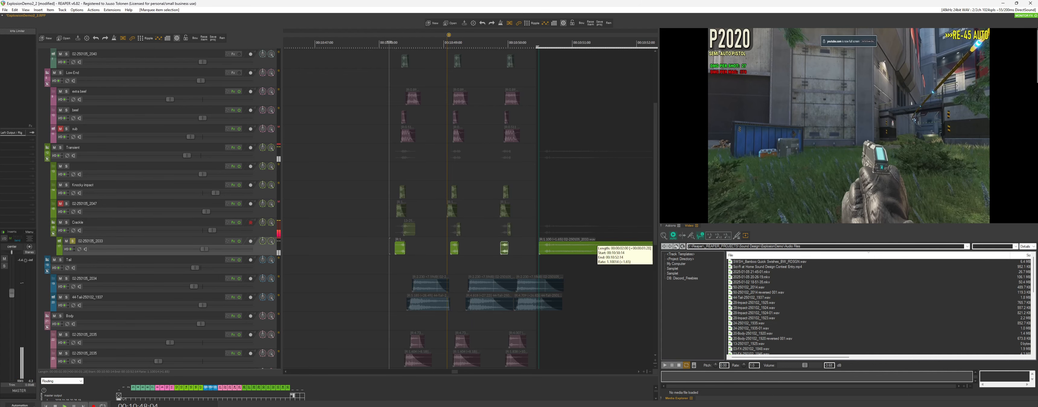
click(576, 247)
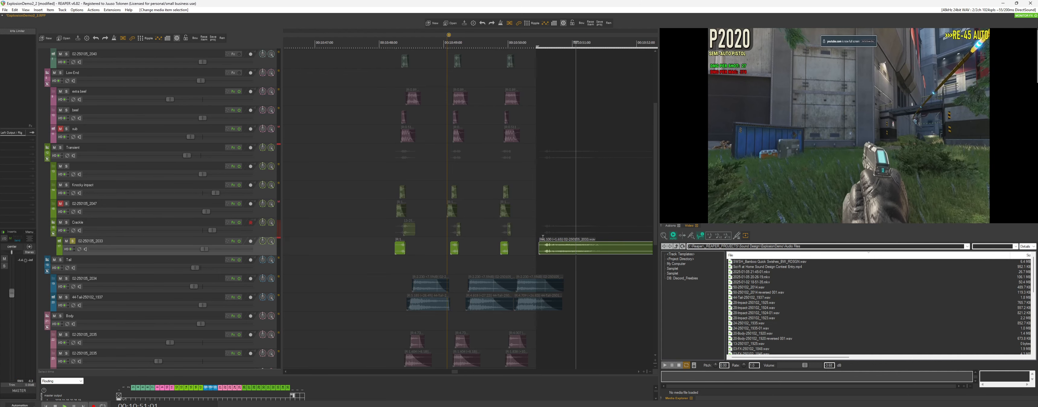
click(543, 237)
key(space)
key(space)
key(space)
Toggle the 02-250105_2033 track's effects off and on, and open its effects chain at the Transgressor 2 plug-in.
click(239, 241)
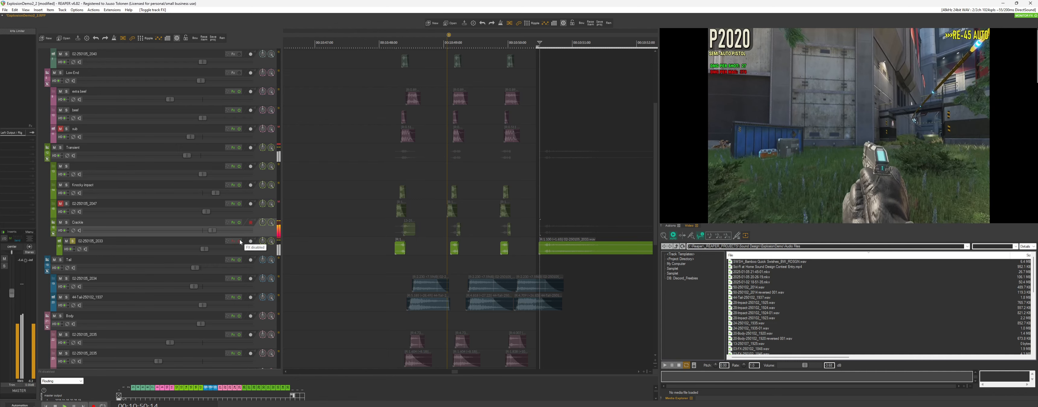
click(239, 241)
click(233, 241)
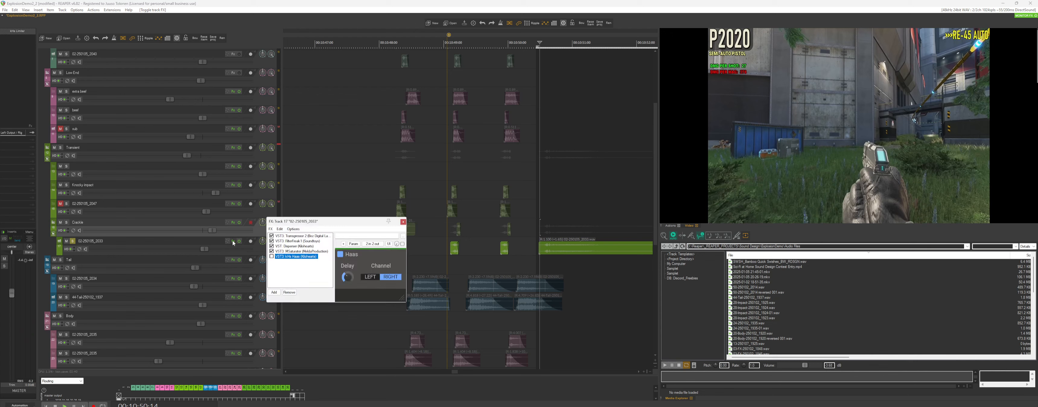
click(293, 237)
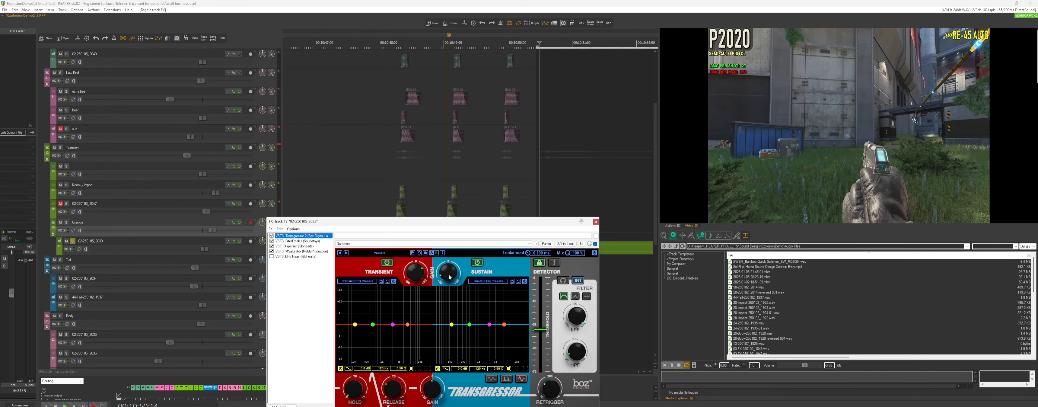
drag(463, 224, 300, 205)
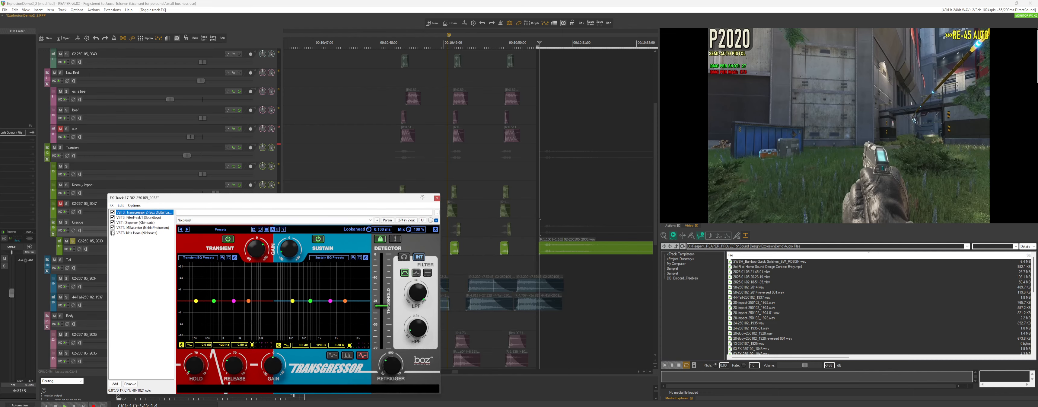
Compare the chain's effects by toggling them, inspect the FilterFreak, Disperser and MSaturator settings, and close the effects window.
click(112, 212)
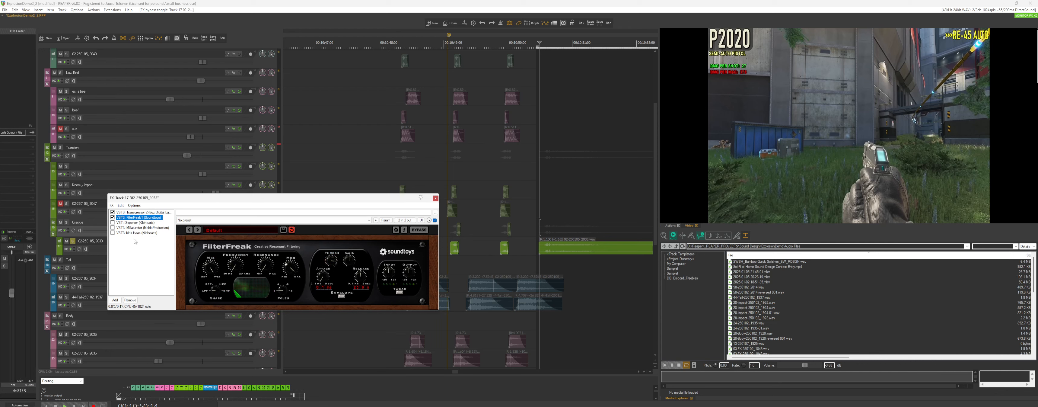
click(398, 293)
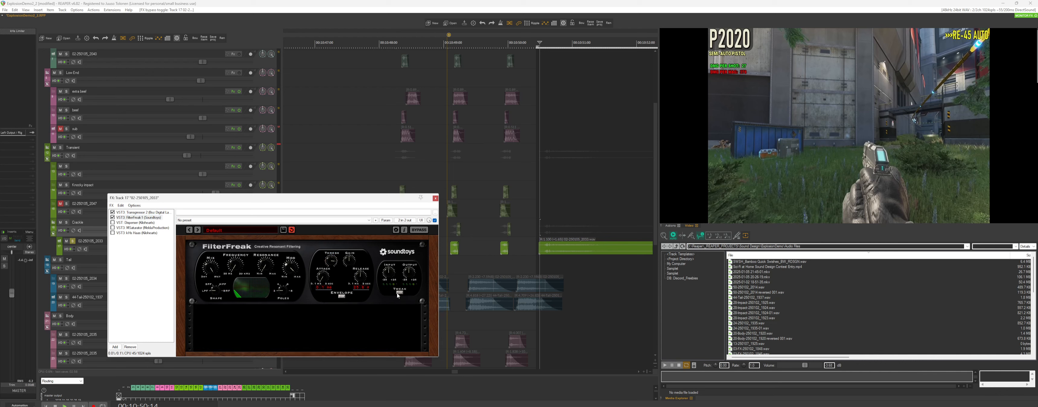
click(400, 293)
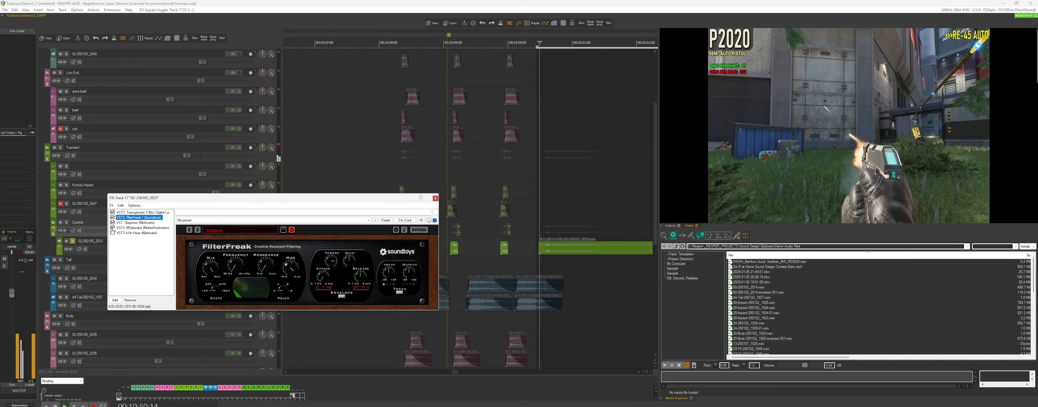
click(138, 222)
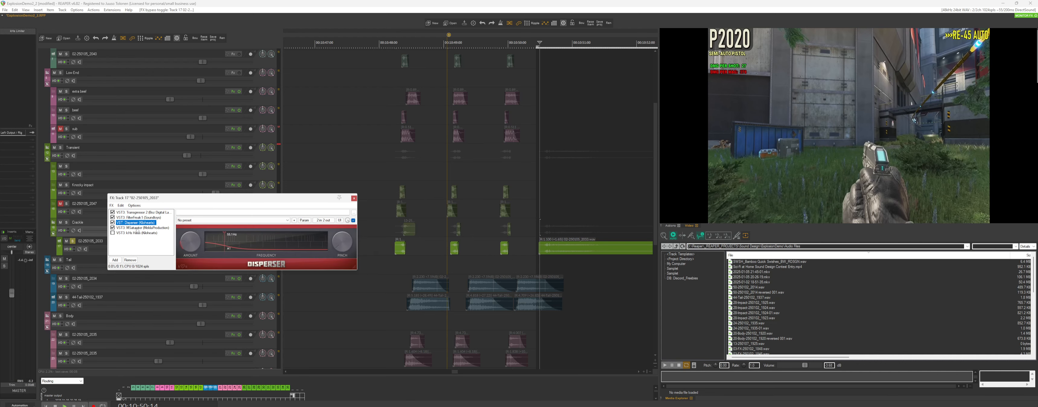
click(137, 228)
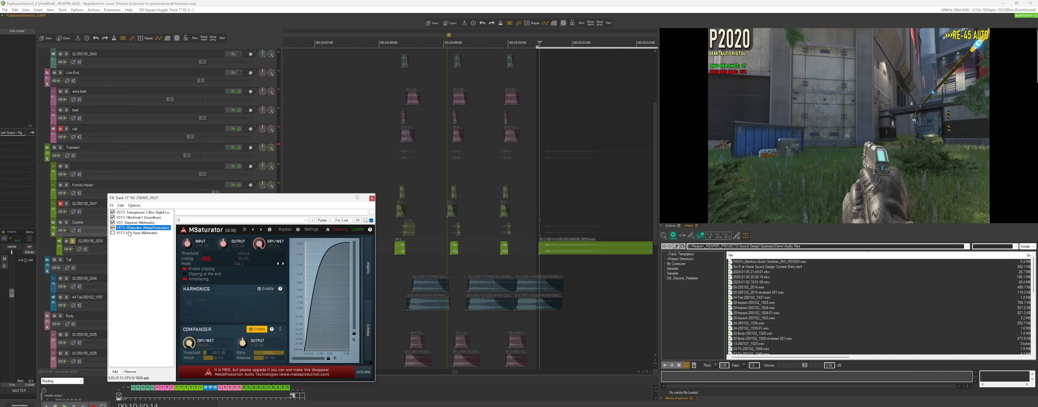
key(Escape)
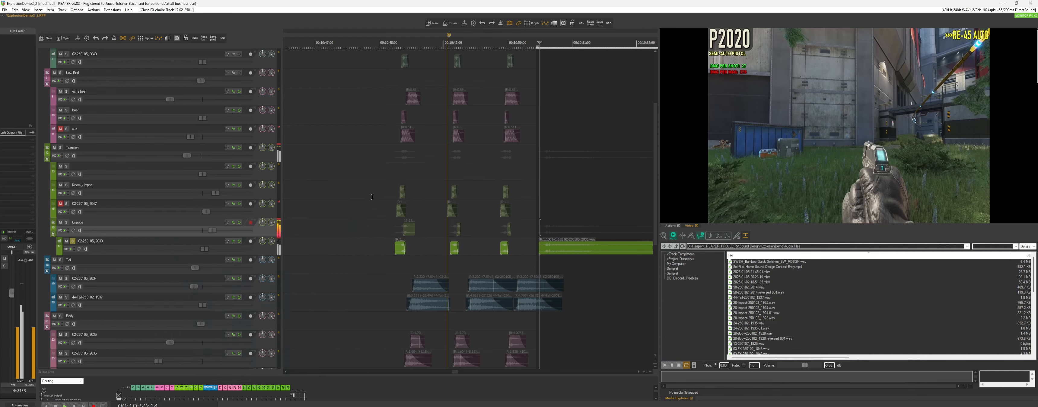
Take the 02-250105_2033 track out of solo and place the edit cursor before the first shot.
scroll(429, 243, down, 3)
click(67, 241)
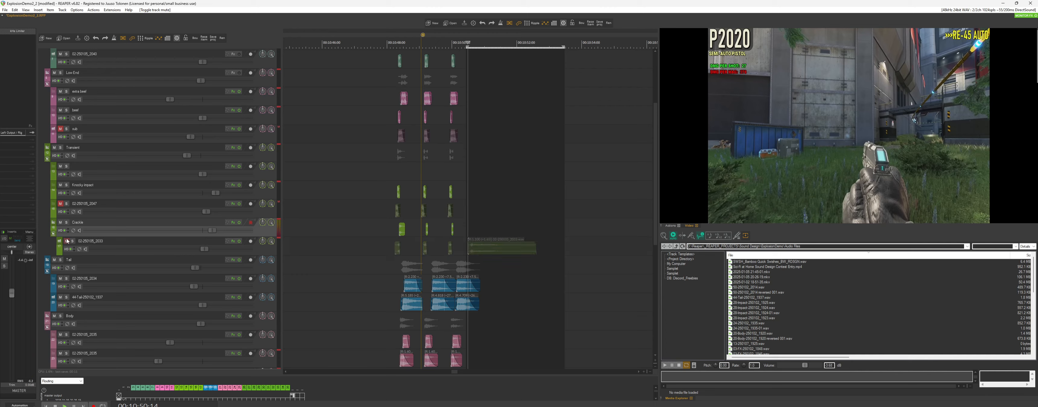
scroll(475, 249, up, 2)
click(356, 266)
scroll(359, 266, up, 2)
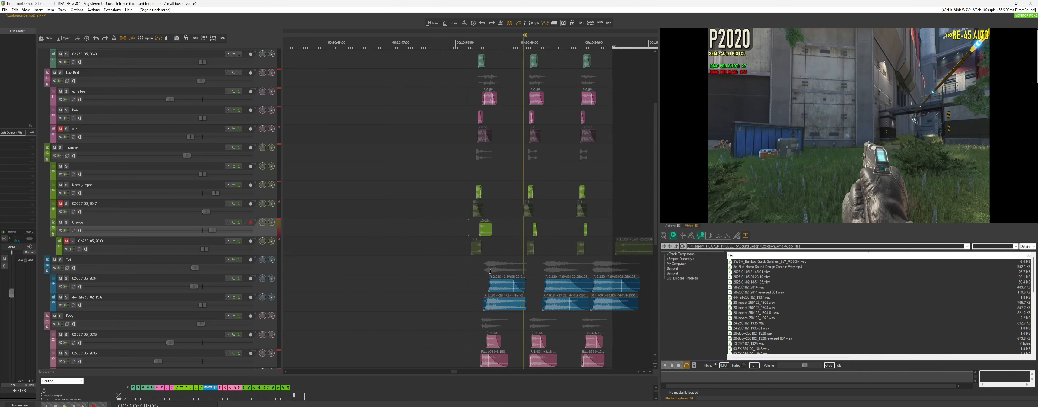
scroll(532, 282, down, 3)
scroll(531, 273, up, 5)
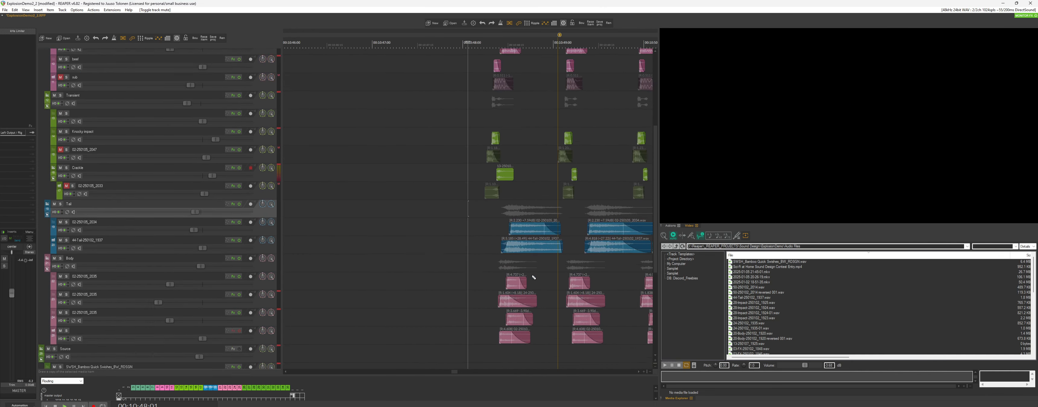
scroll(533, 275, down, 5)
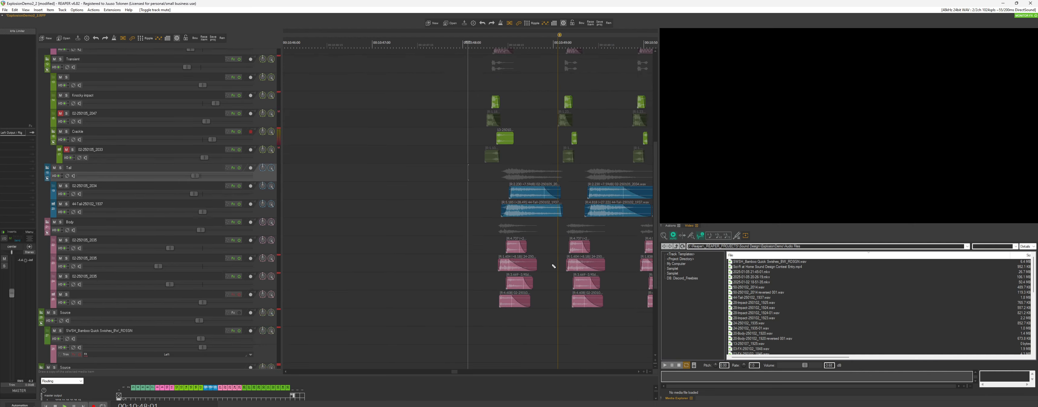
Solo the Body folder and place the edit cursor at the start of its first shot's items for auditioning.
key(F6)
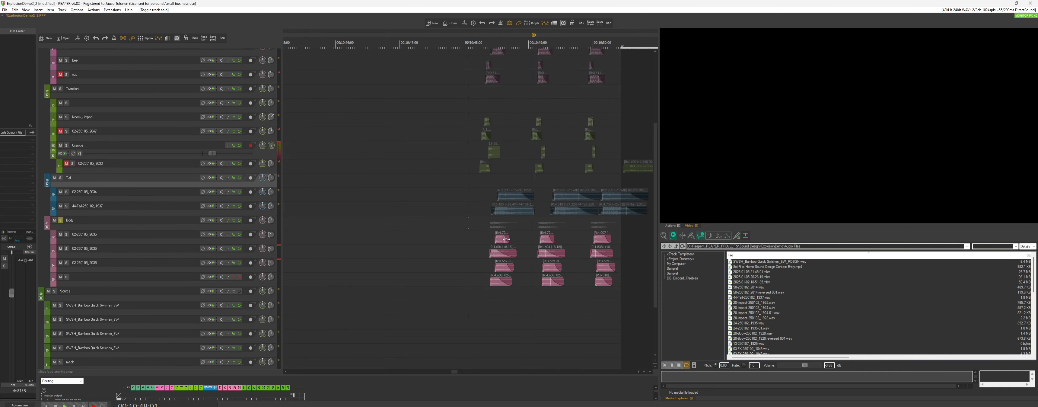
click(491, 238)
scroll(491, 238, up, 2)
scroll(491, 239, down, 2)
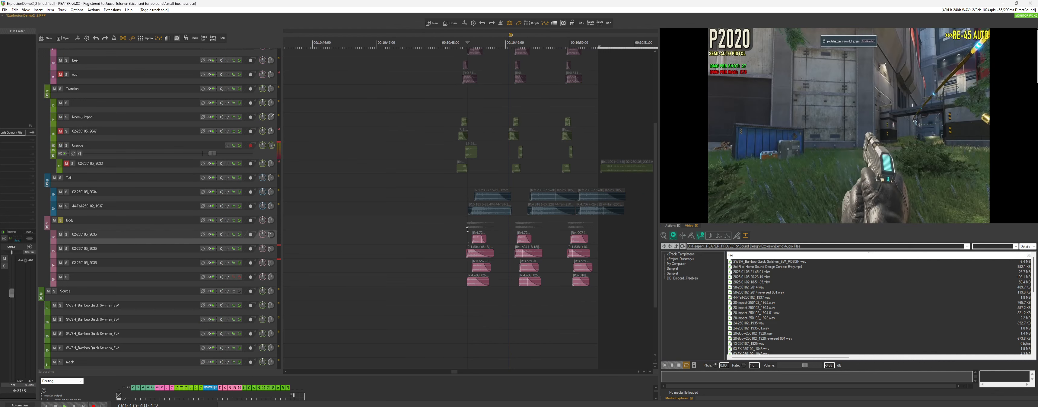
scroll(498, 256, down, 4)
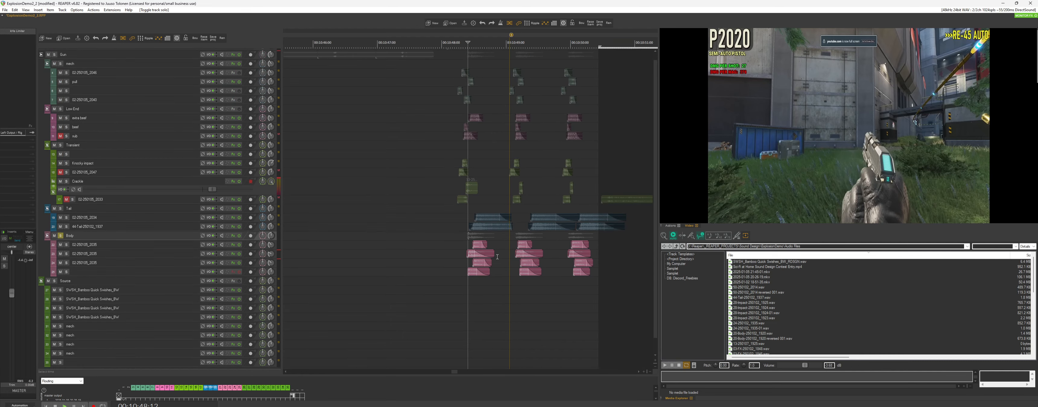
Take Body out of solo, mute the Body and Tail folders, and play the remaining layers from before the first shot.
click(54, 235)
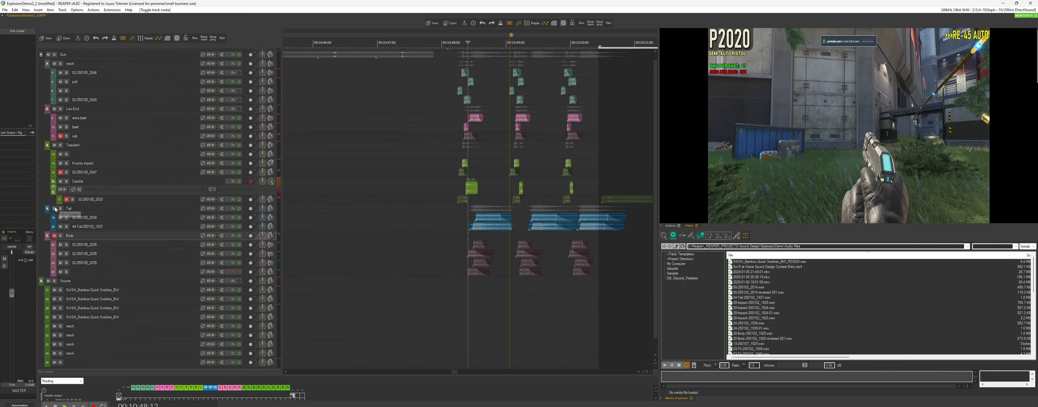
click(54, 208)
click(454, 214)
key(space)
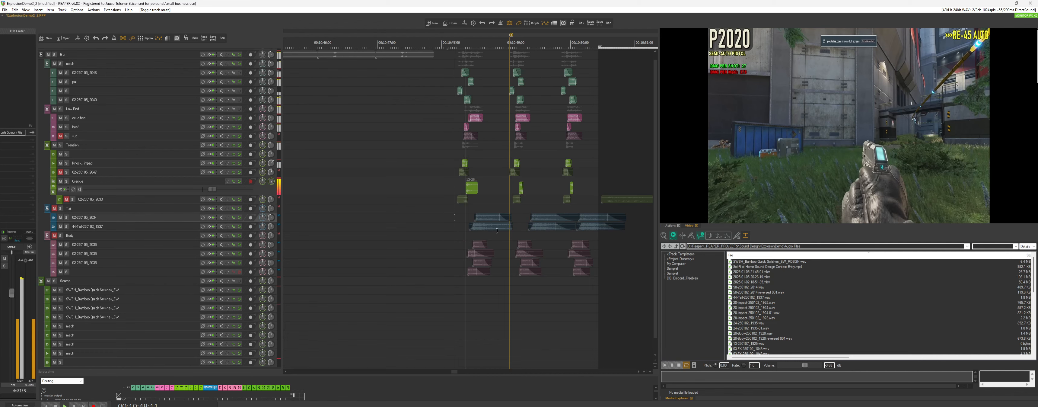
key(space)
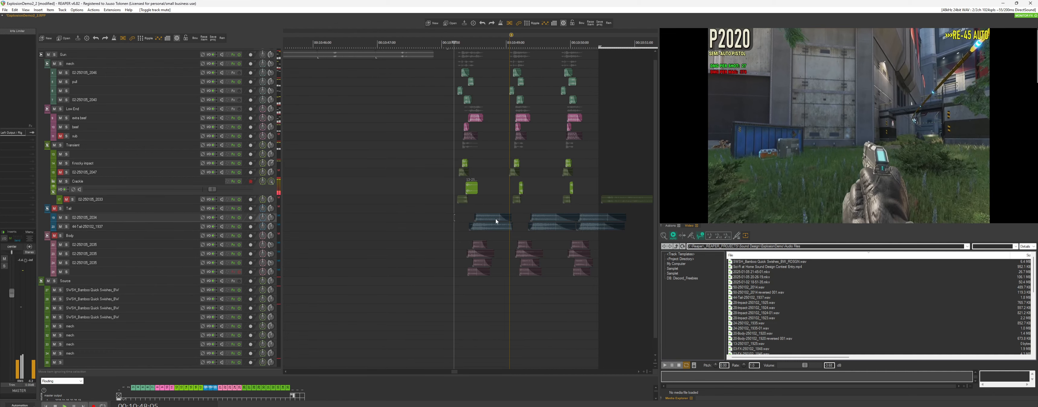
Unmute the Tail folder and play all three shots with only Body muted.
scroll(496, 218, down, 2)
click(55, 208)
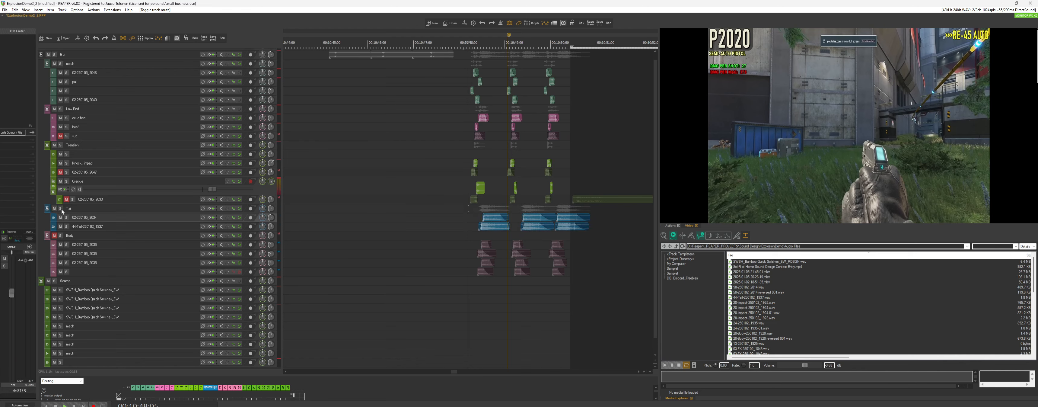
key(space)
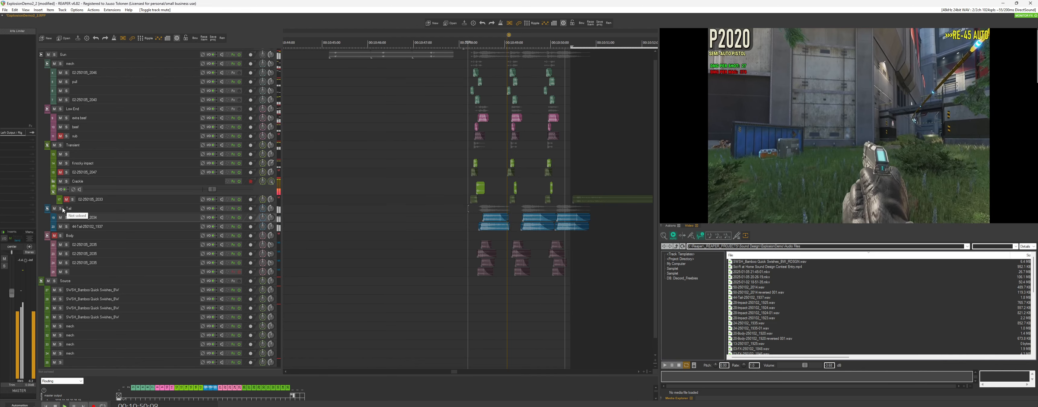
key(space)
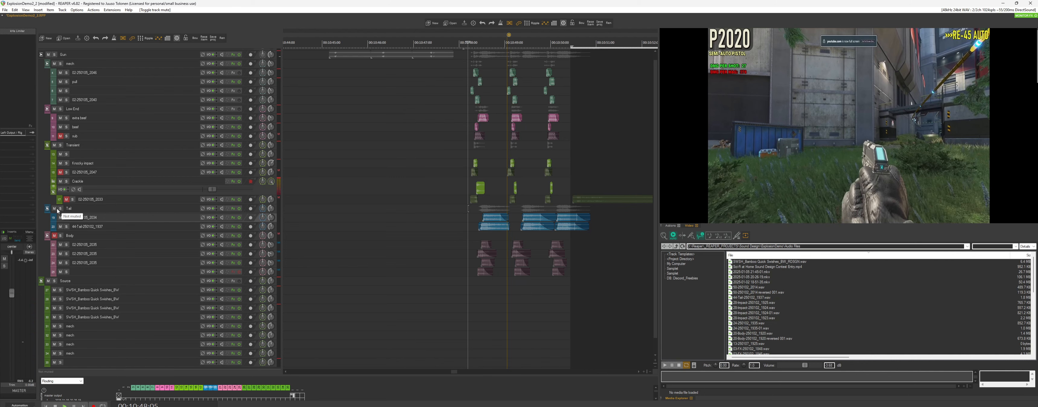
Unmute the Body folder, play the full mix, and solo Body to hear its layers alone.
click(54, 235)
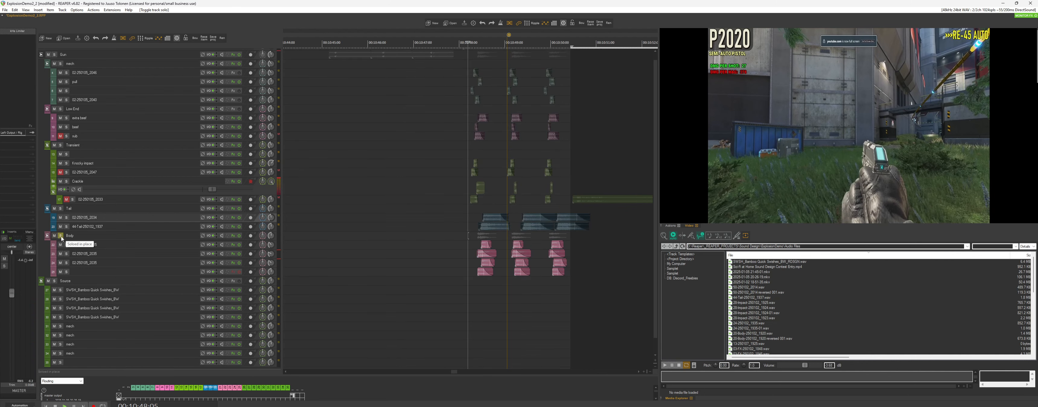
key(space)
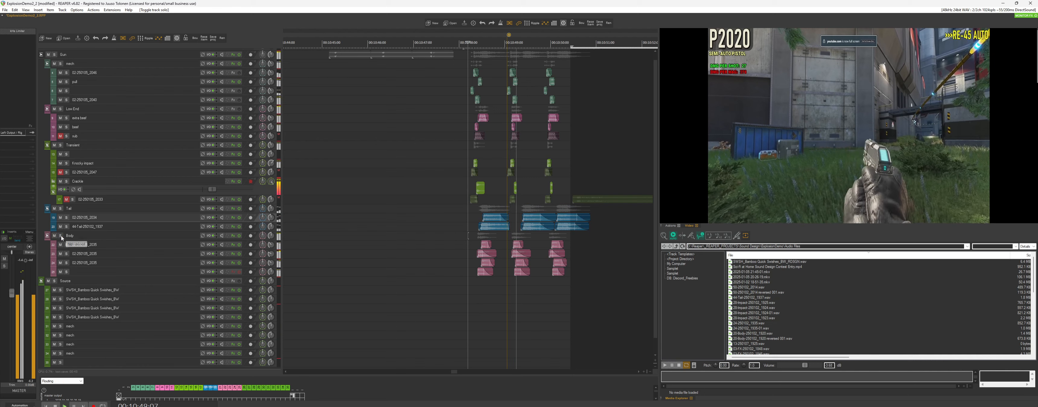
key(space)
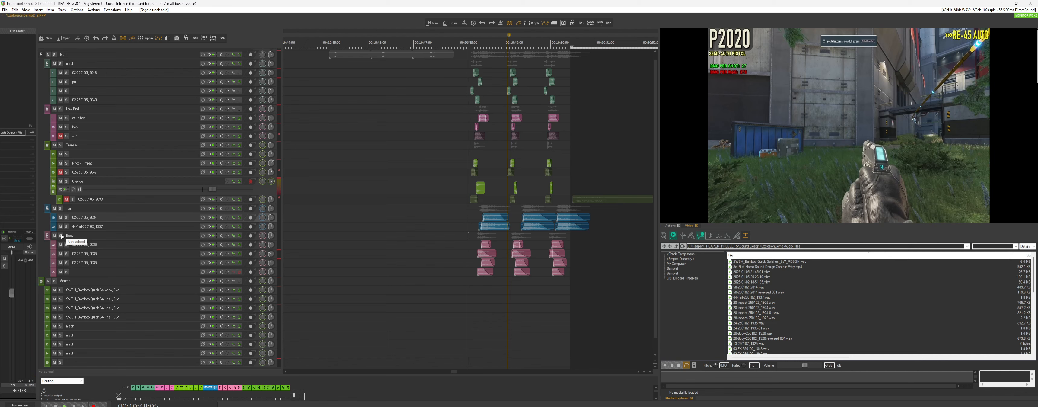
click(61, 235)
key(space)
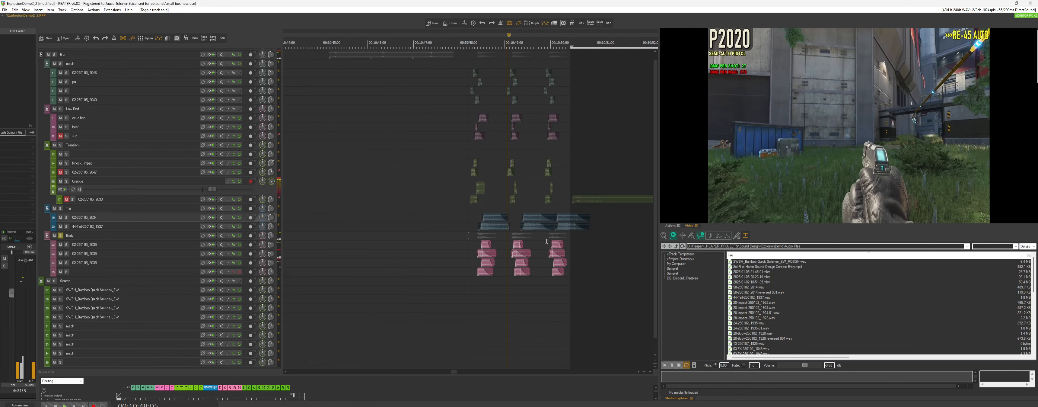
Copy the third shot's Body items to the empty space after the shots and select the copied top item.
click(593, 243)
scroll(556, 266, up, 5)
scroll(556, 266, down, 5)
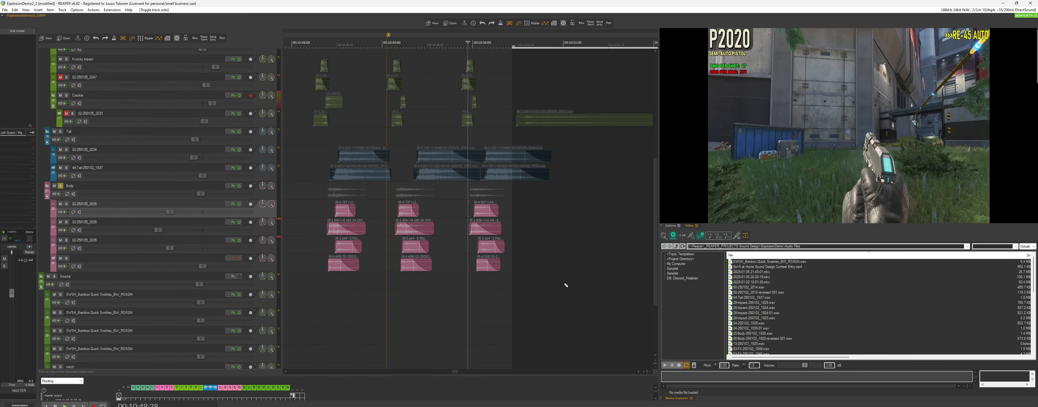
drag(566, 285, 581, 213)
scroll(524, 225, down, 2)
click(475, 212)
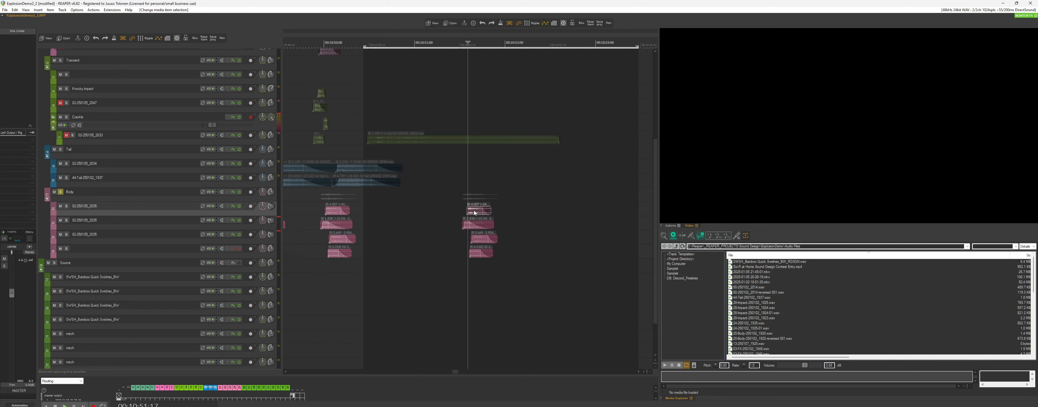
Move the lower copied Body items further along the timeline and stretch the top copied item out to a longer length.
drag(484, 225, 590, 259)
drag(467, 210, 398, 209)
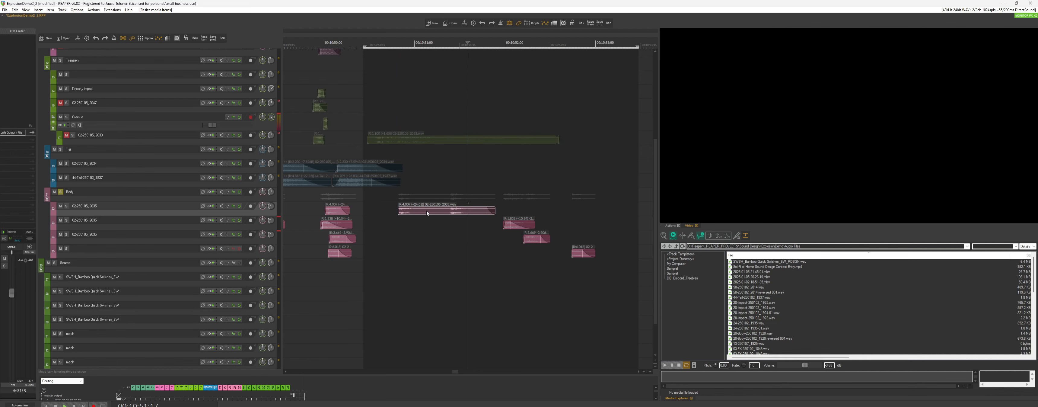
mouse_move(495, 210)
mouse_down()
mouse_move(429, 209)
mouse_move(488, 209)
mouse_up()
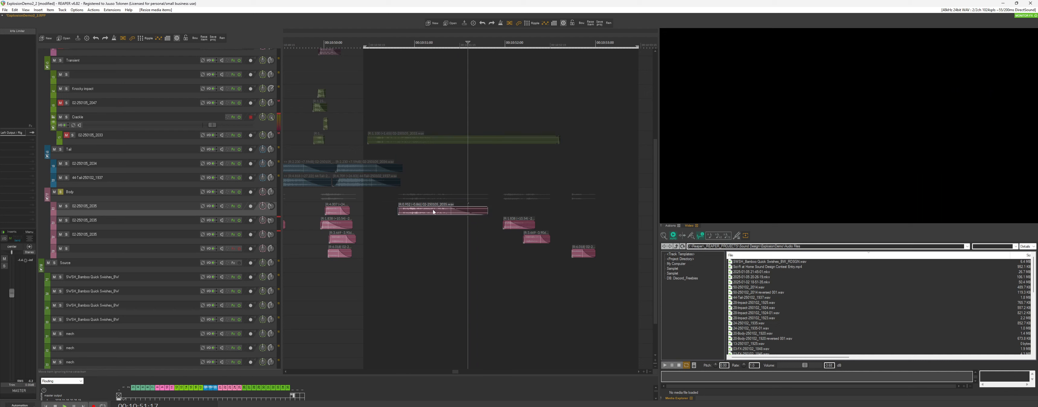
Set the stretched Body item's playback rate to 1 and apply it.
double_click(428, 210)
double_click(204, 208)
text(1)
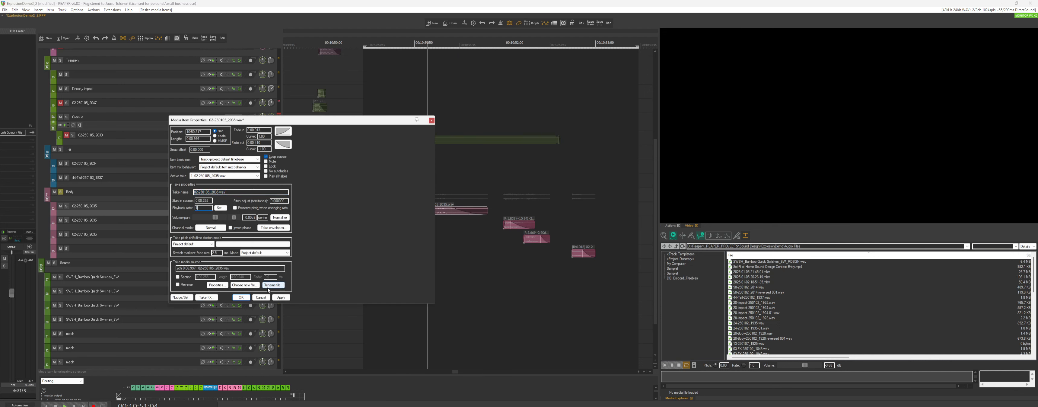
click(281, 296)
click(254, 298)
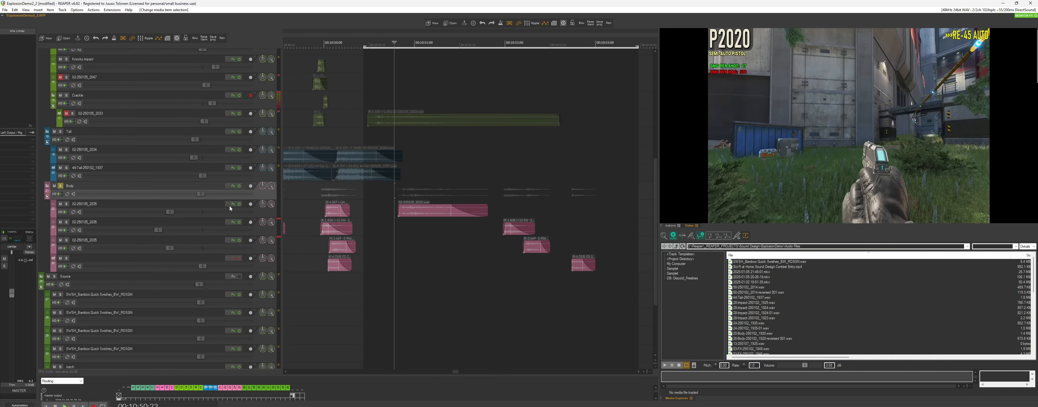
Solo the top Body track and play the copied item with the track's effects bypassed and enabled.
click(238, 205)
click(67, 204)
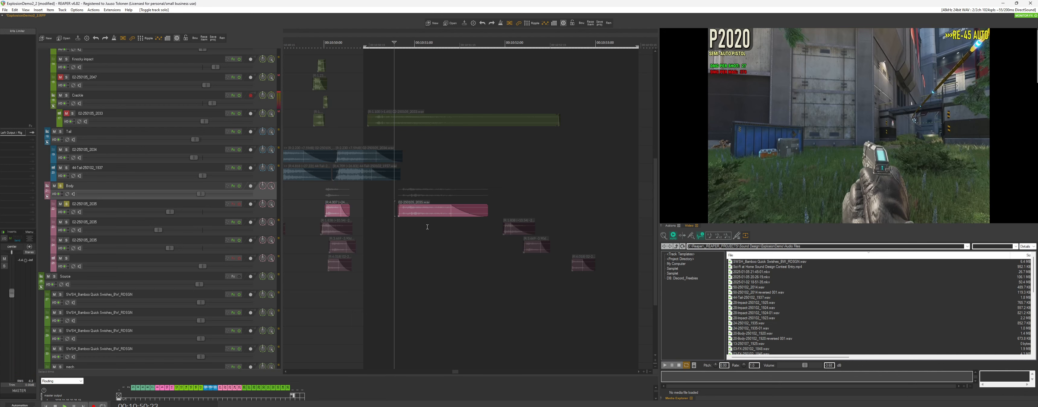
click(427, 211)
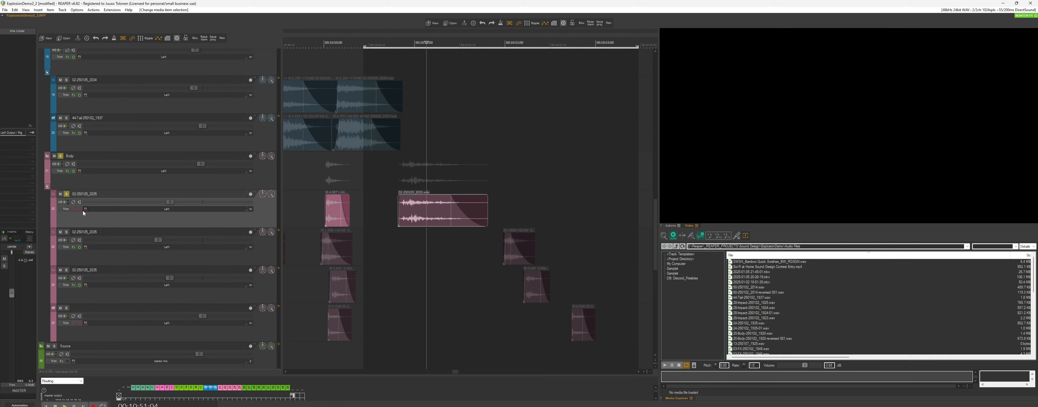
right_click(79, 209)
click(80, 209)
click(79, 209)
click(415, 209)
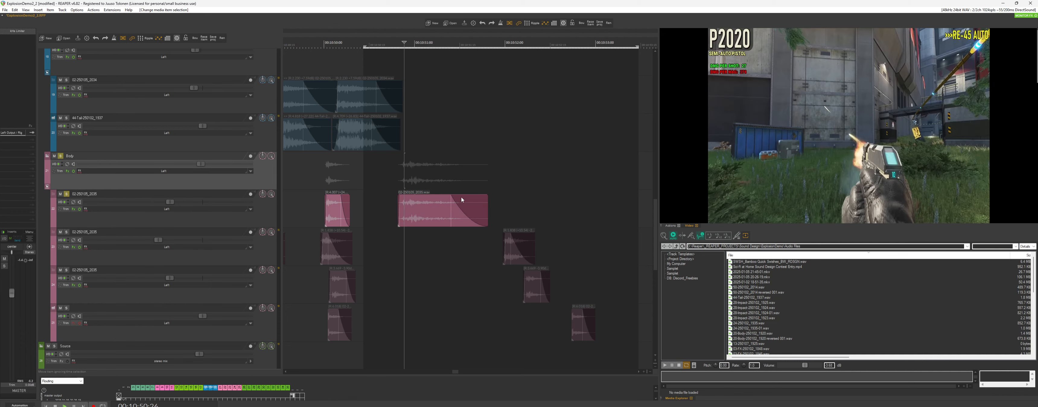
Shorten the copied Body item to less than half its length and set its playback rate to 1.
drag(489, 207, 435, 209)
double_click(408, 212)
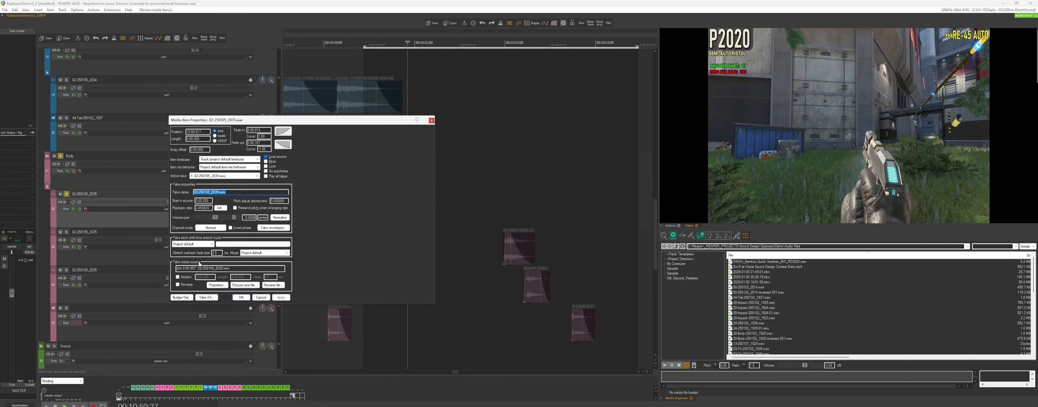
double_click(203, 208)
text(1)
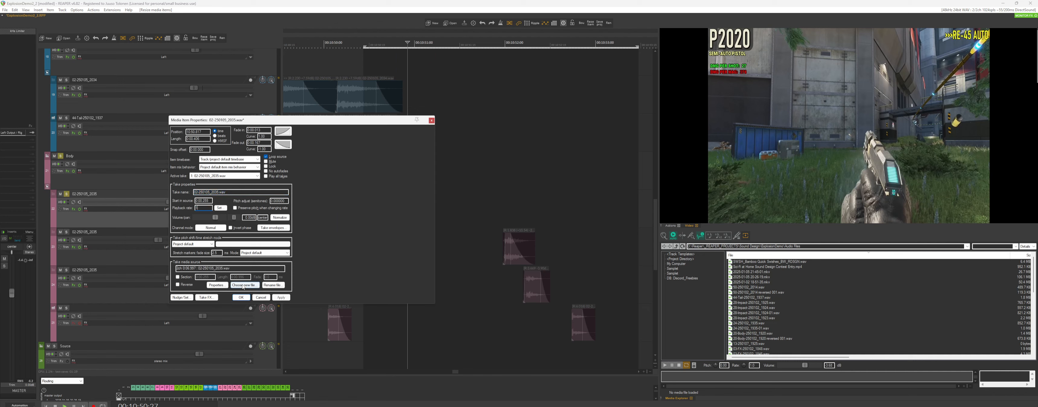
click(241, 297)
Alternately play the third shot's Body item and the copied item to compare their sound.
click(395, 194)
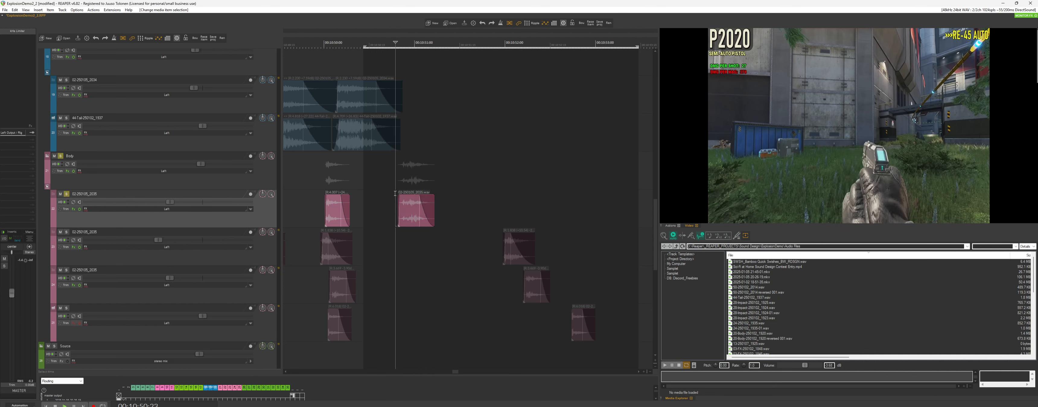
click(316, 192)
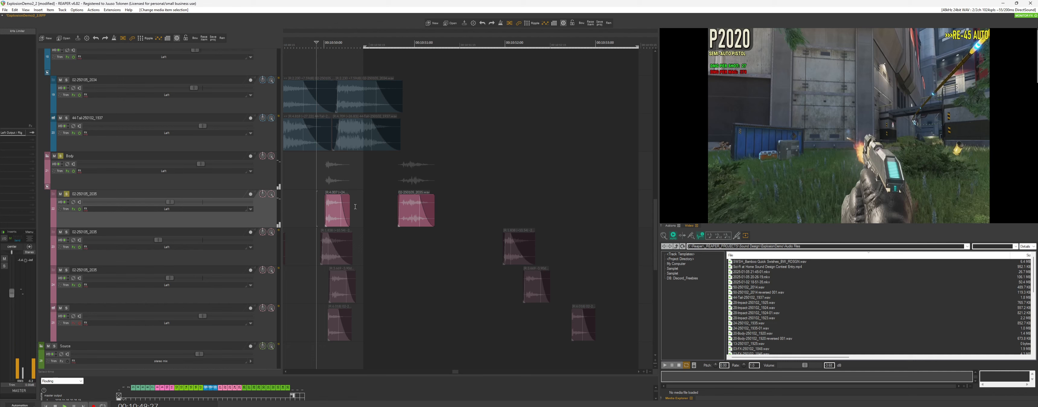
click(407, 206)
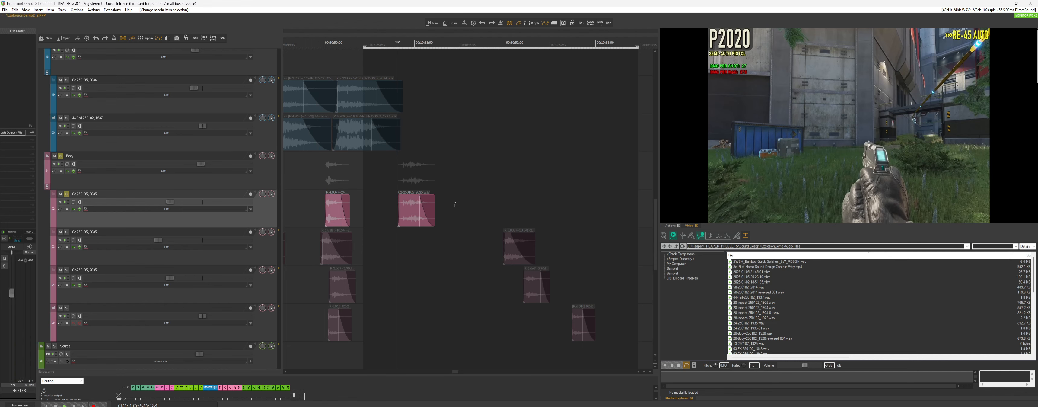
key(space)
key(space)
click(325, 182)
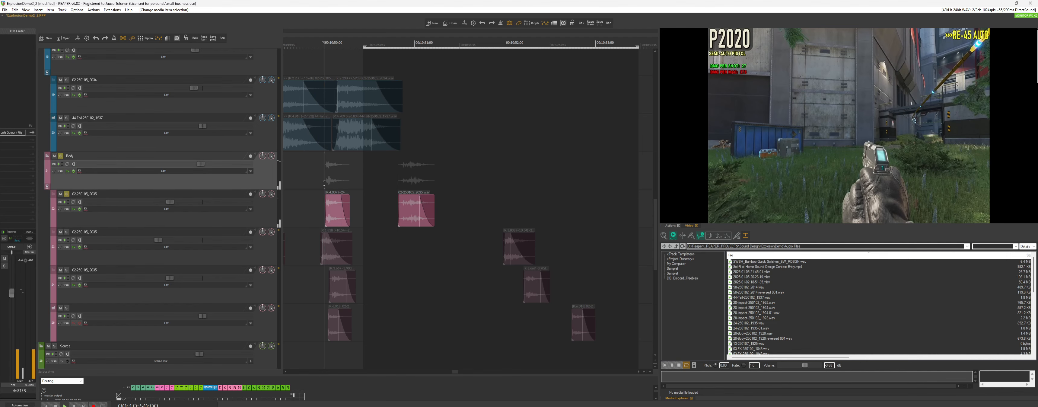
scroll(342, 199, down, 2)
key(space)
key(space)
click(409, 204)
key(space)
key(space)
click(517, 207)
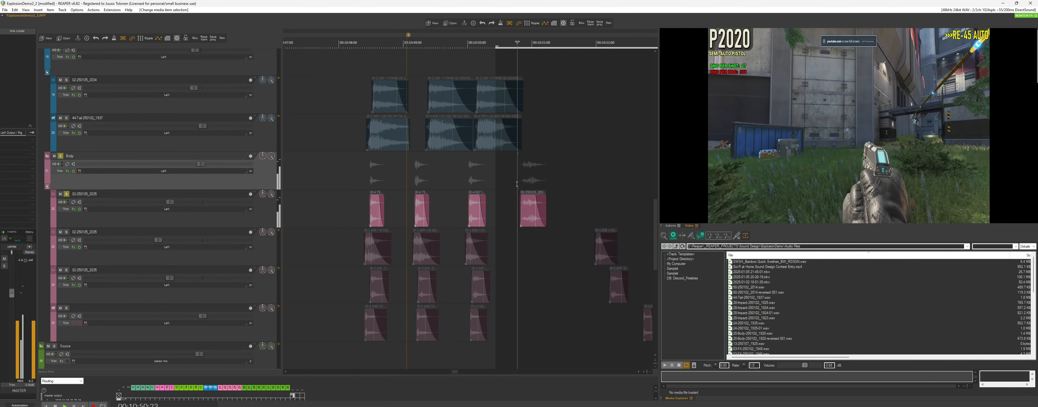
Shorten the copied Body item again and set its playback rate to 4.
scroll(511, 208, up, 2)
drag(524, 207, 493, 203)
double_click(481, 209)
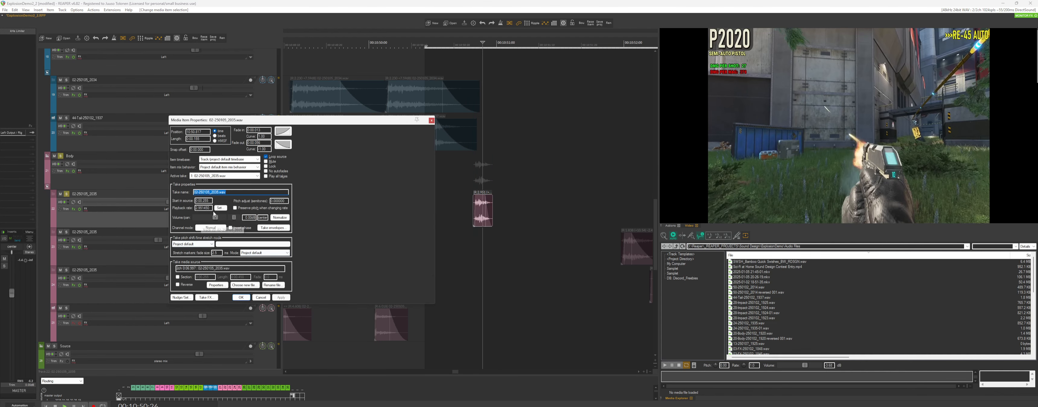
click(218, 207)
key(Escape)
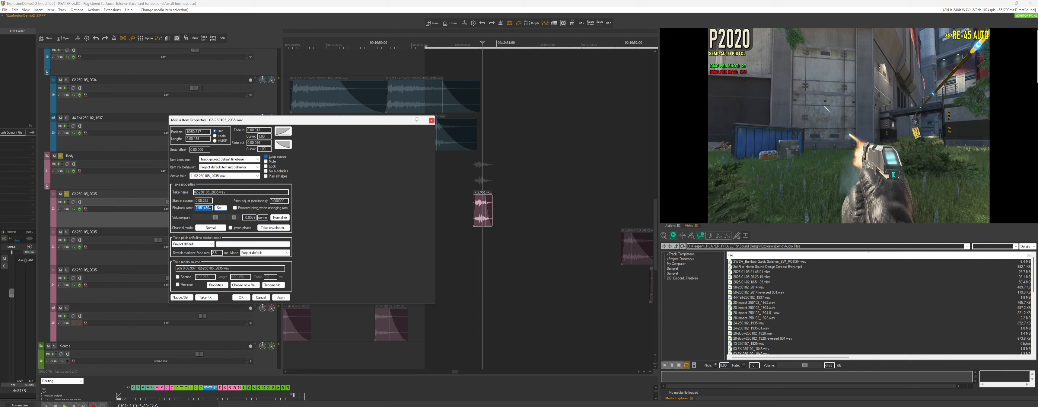
text(4)
click(281, 298)
key(Escape)
Play the sped-up Body item, lengthen its end slightly, and play it again.
click(471, 191)
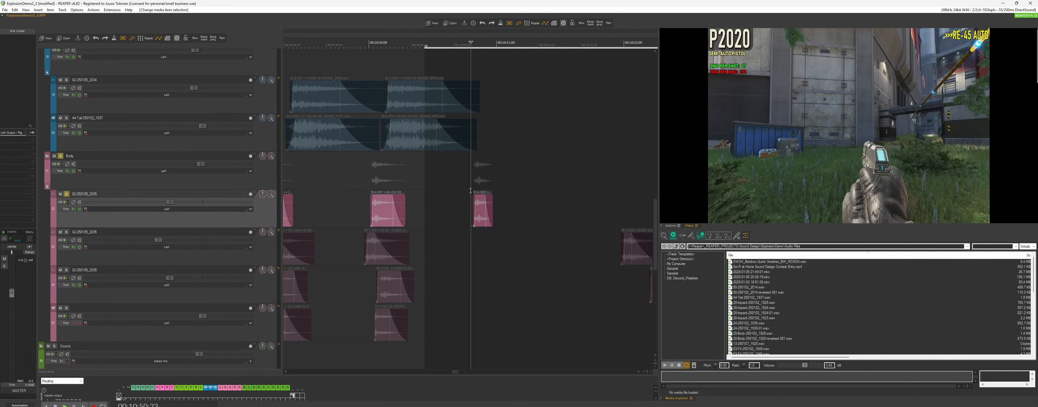
key(space)
key(space)
drag(493, 204, 499, 203)
key(space)
key(space)
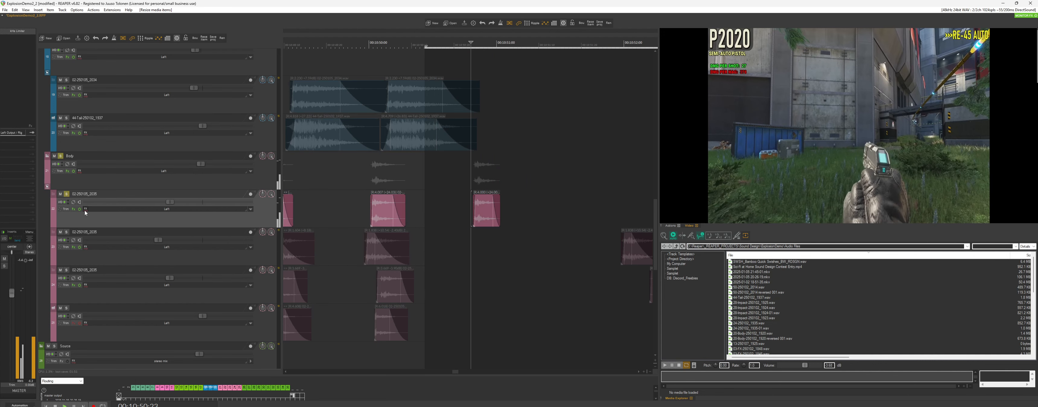
Open the top Body track's effect chain and compare the sound with the whole chain bypassed and enabled.
click(85, 210)
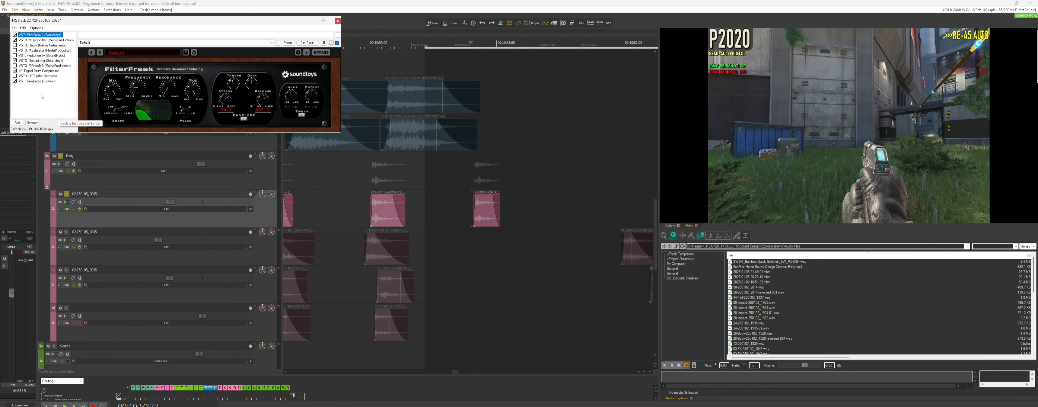
drag(92, 21, 168, 113)
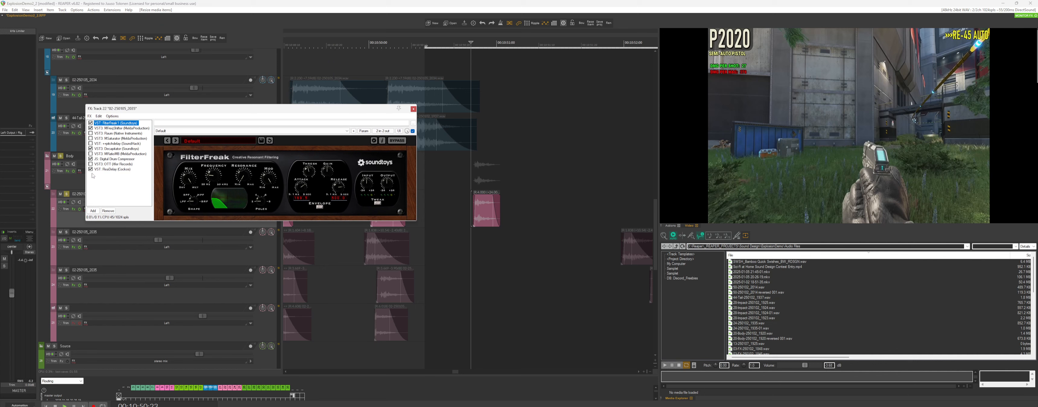
drag(207, 109, 209, 230)
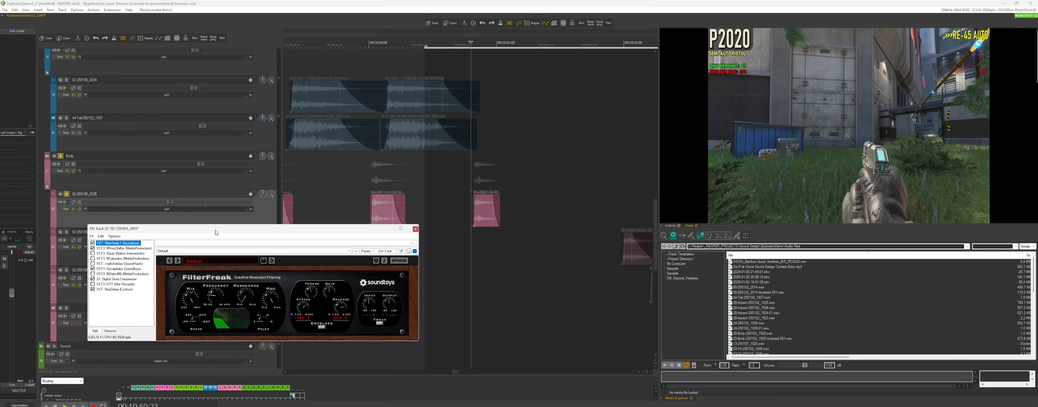
click(81, 209)
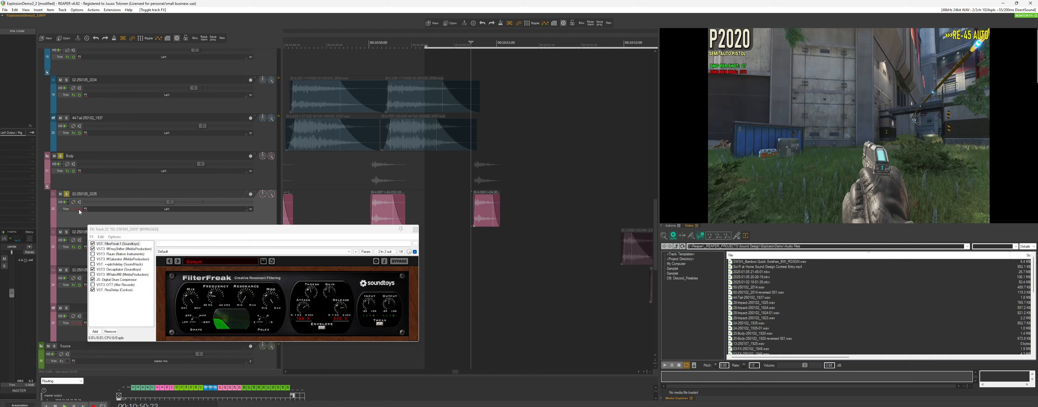
click(80, 211)
Toggle FilterFreak and MFreqShifter to hear what each contributes to the Body sound, and close the effect chain.
click(93, 244)
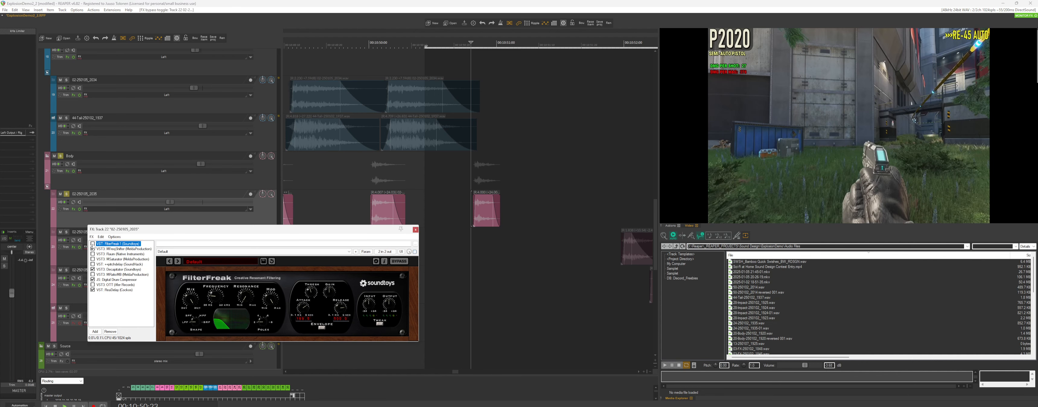
click(93, 243)
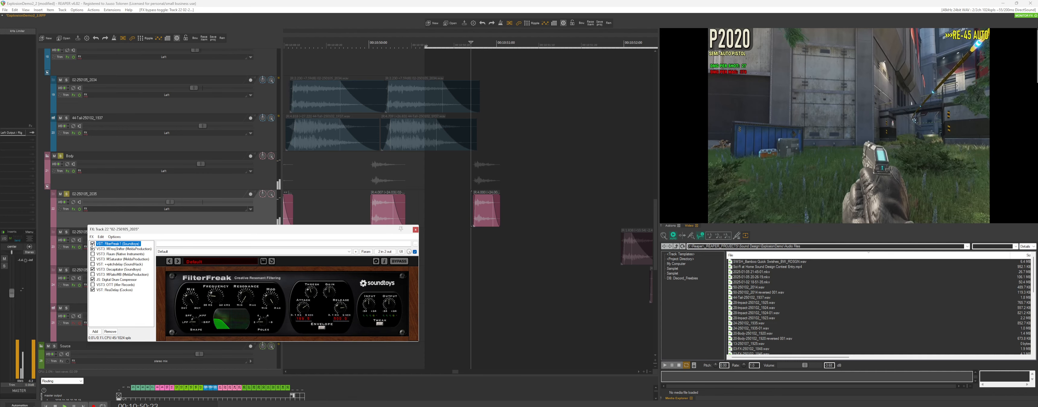
click(114, 249)
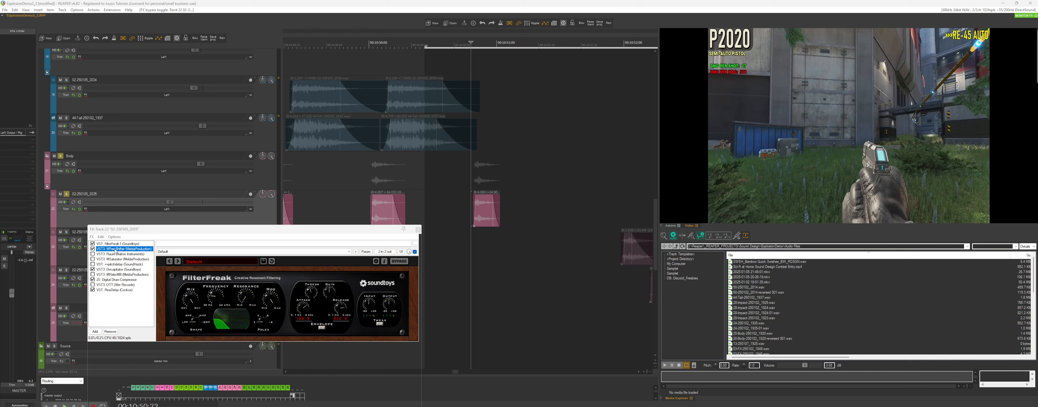
click(93, 249)
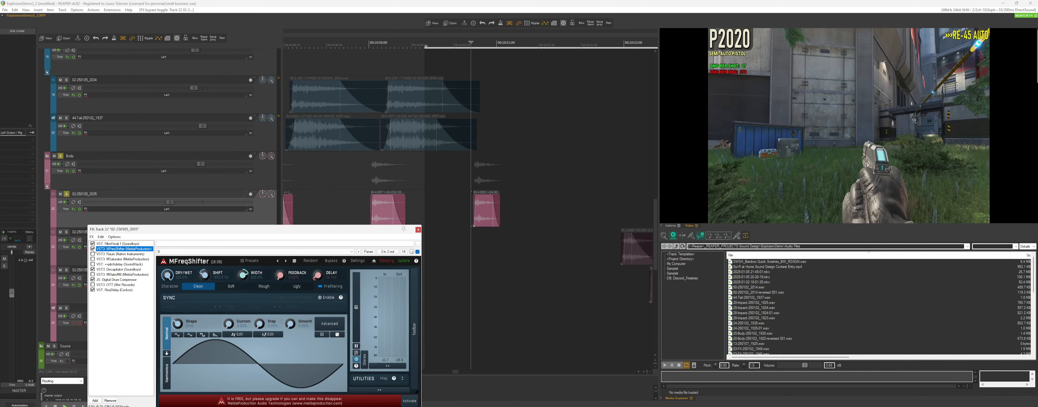
scroll(379, 213, down, 1)
click(418, 230)
Place the playback start before the first shot and take the top Body track and the Body folder out of solo.
scroll(447, 243, down, 2)
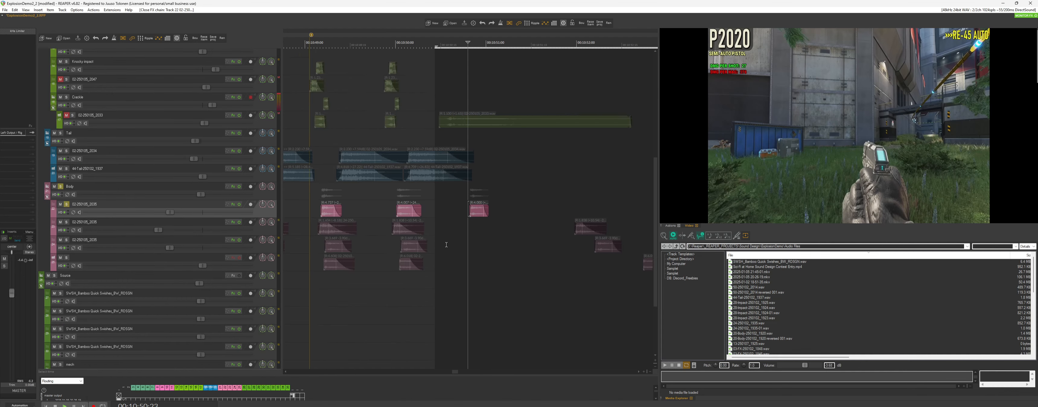
scroll(428, 230, down, 3)
click(387, 211)
click(67, 204)
click(61, 187)
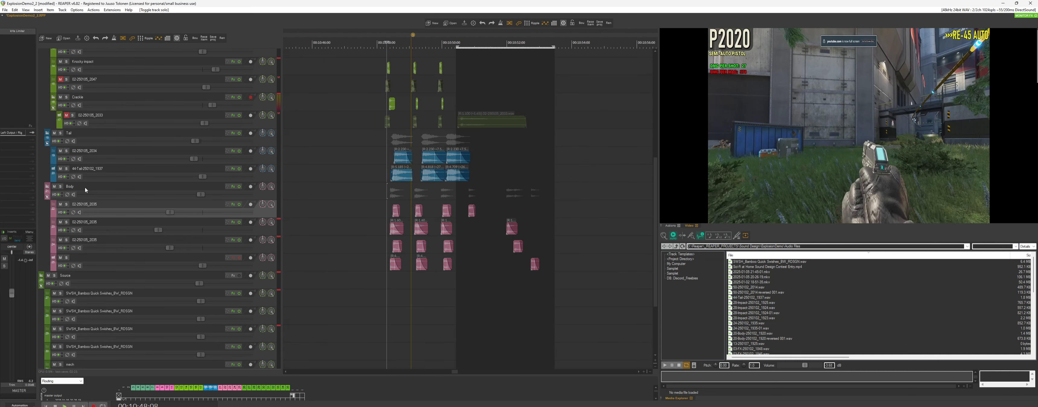
Compare the full mix with the top Body track's MFreqShifter bypassed and enabled, and close its effect chain.
click(233, 205)
click(93, 248)
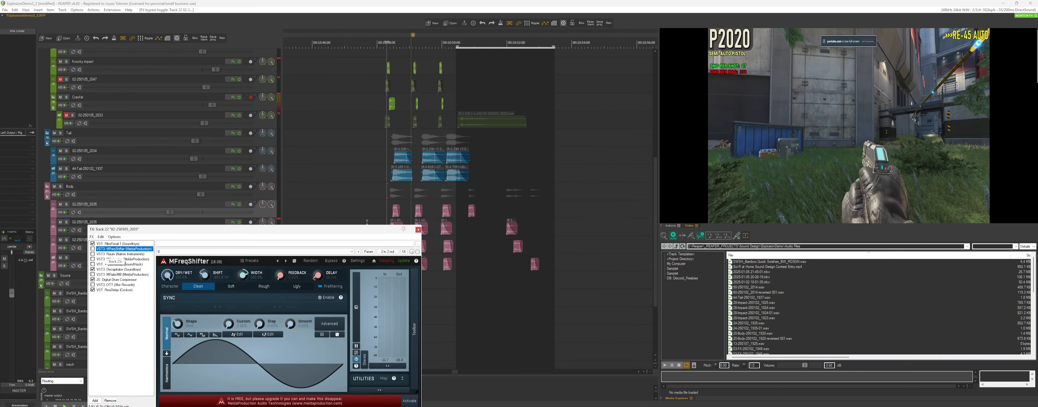
scroll(416, 212, up, 2)
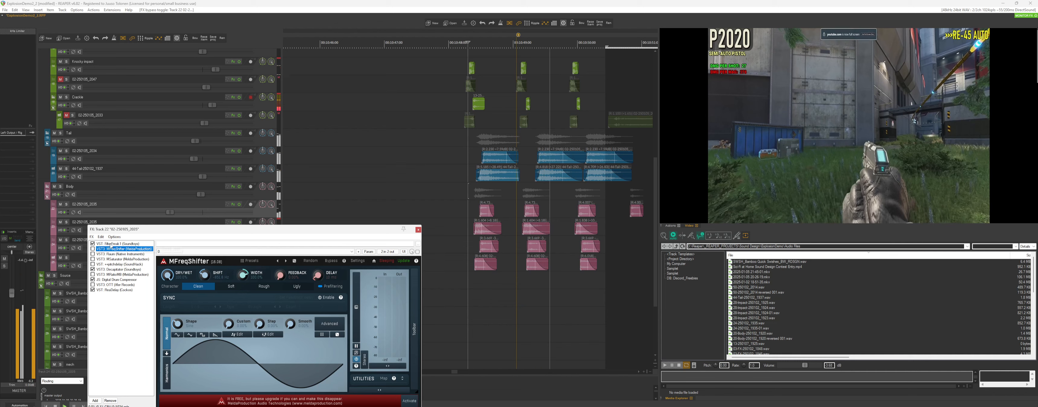
click(93, 248)
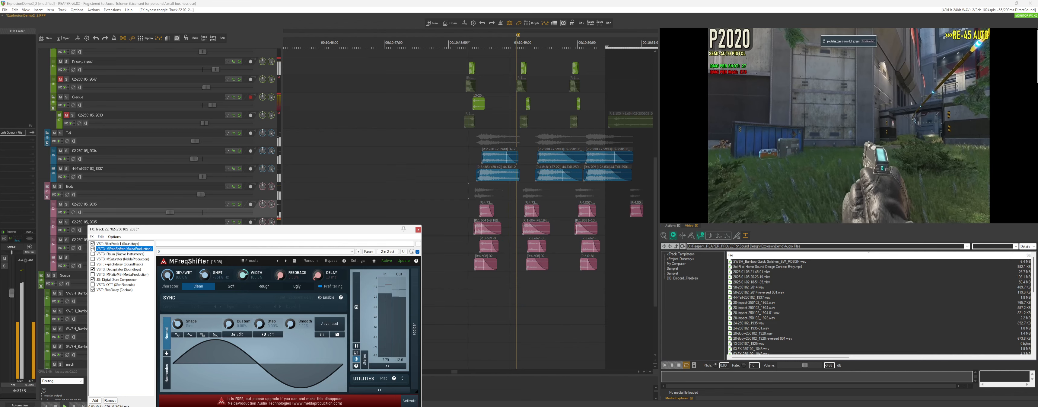
click(418, 230)
Place the playback start before the top Body track's separate last clip, solo the track and open its effect chain.
scroll(500, 200, up, 2)
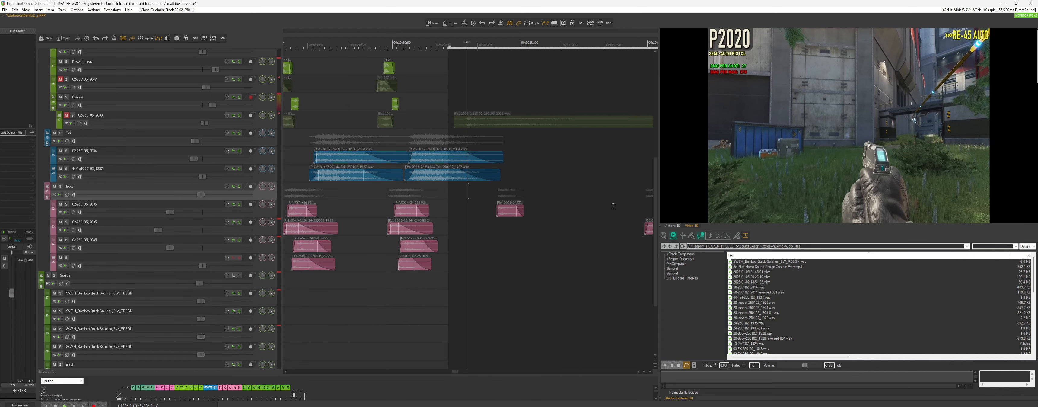
click(495, 199)
click(67, 203)
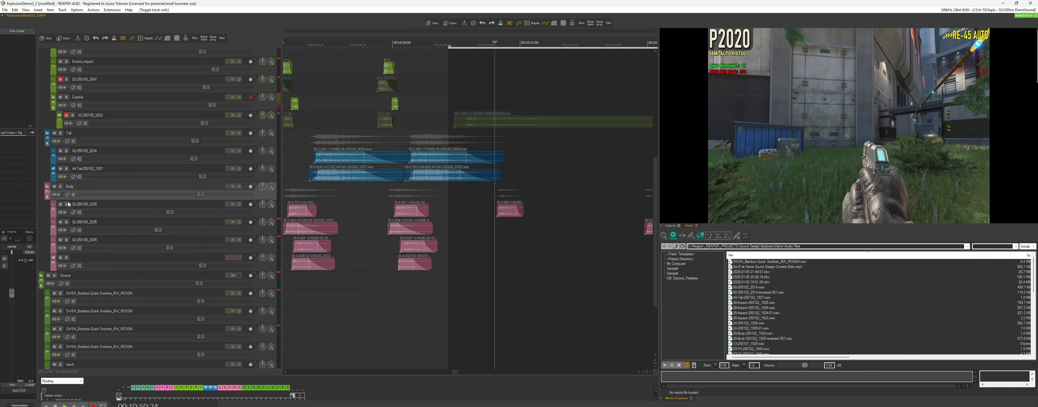
click(233, 203)
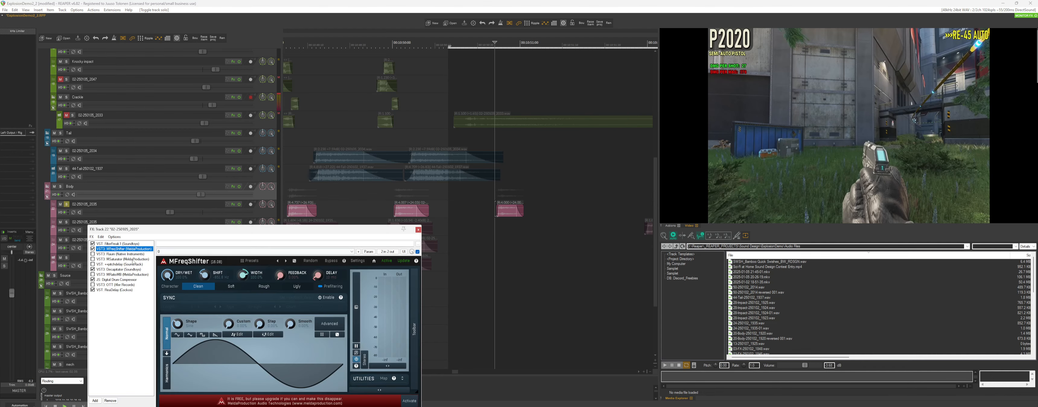
Compare the soloed Body sound with Decapitator and the Digital Drum Compressor each bypassed and enabled.
click(113, 269)
click(93, 269)
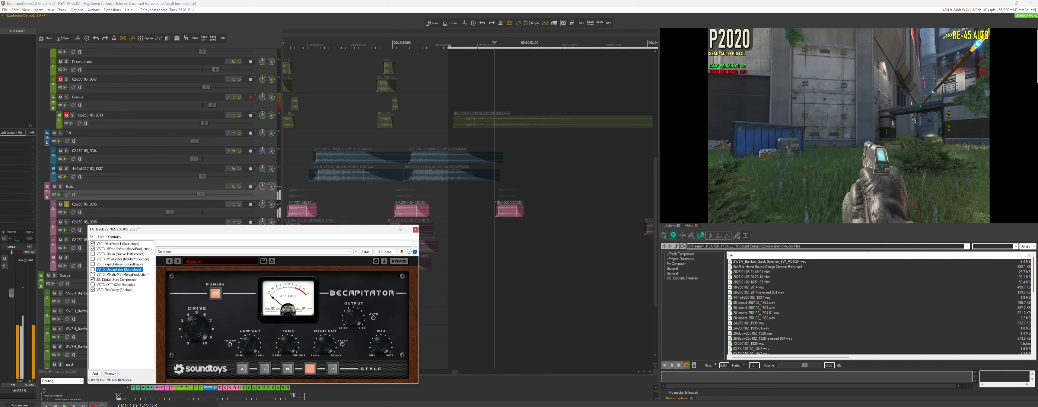
click(93, 269)
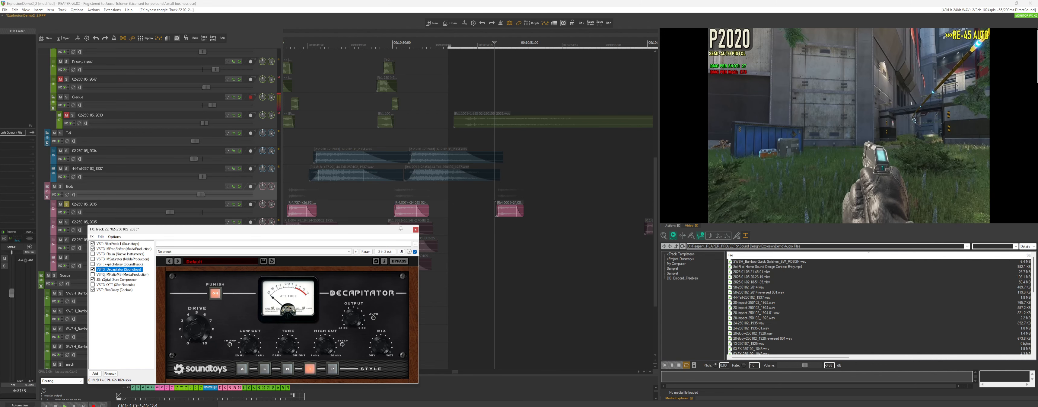
click(113, 280)
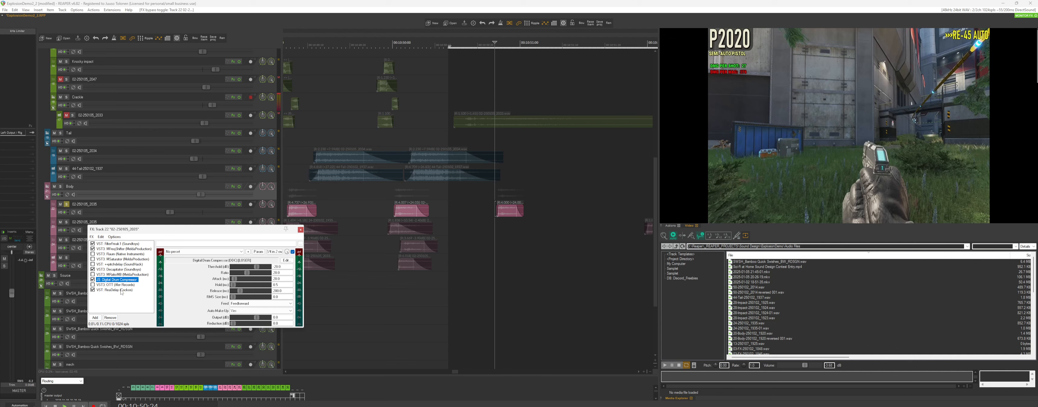
click(93, 279)
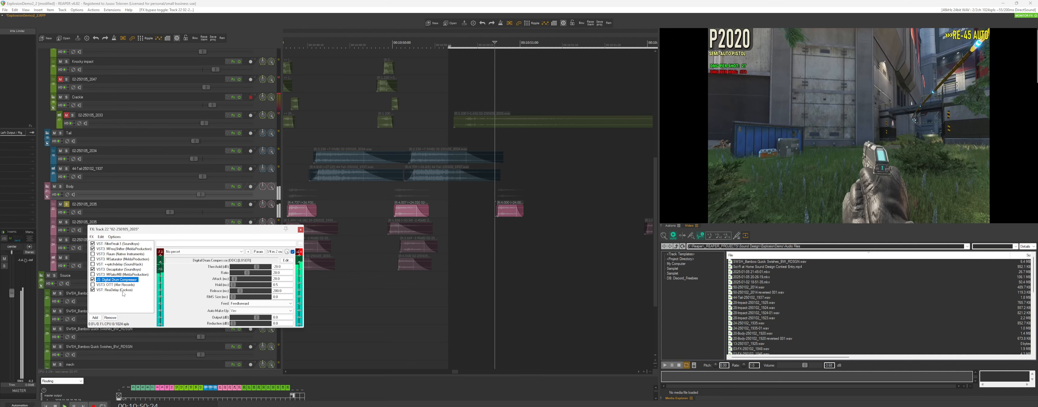
click(93, 279)
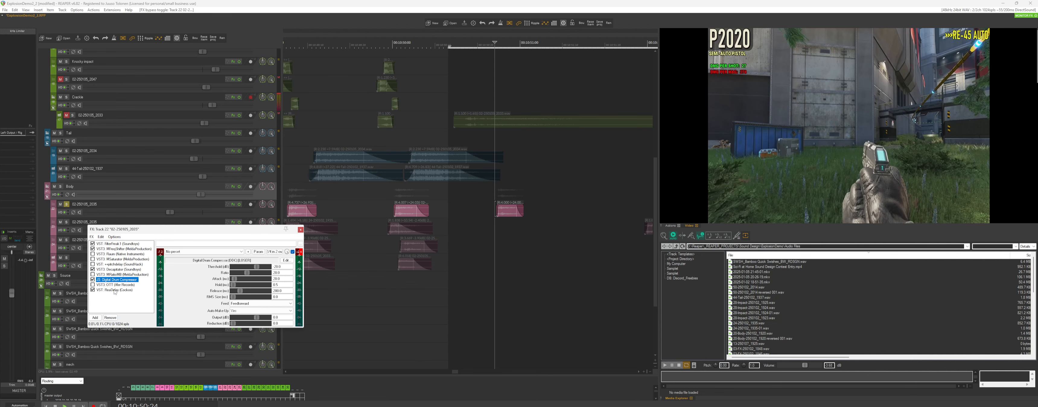
Slightly shorten the delay length in the top Body track's ReaDelay, play the result and close the effect chain.
click(115, 290)
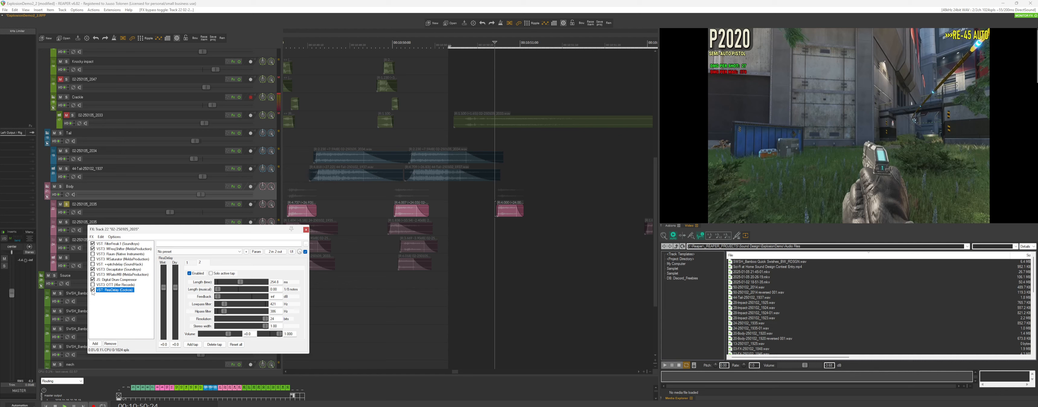
click(492, 208)
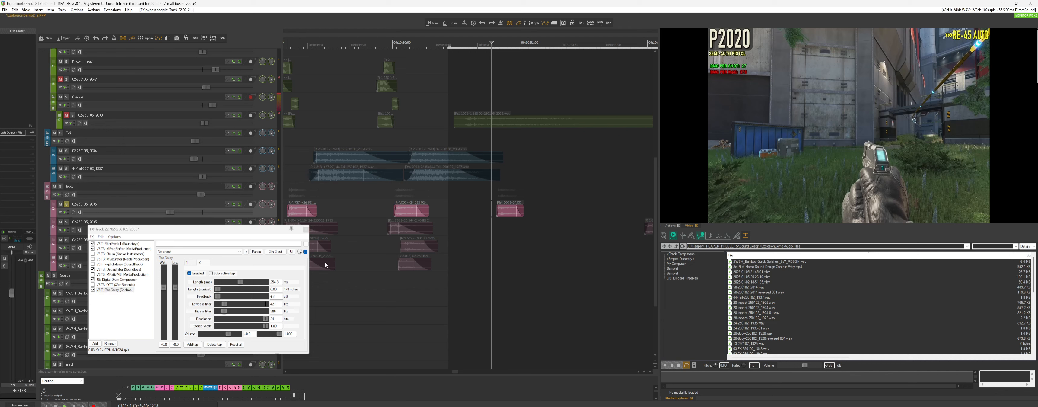
scroll(485, 225, up, 2)
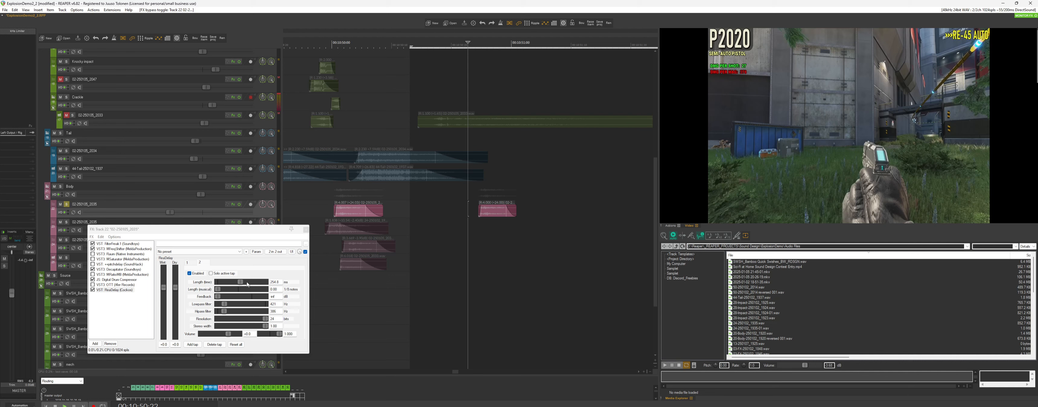
drag(242, 283, 240, 283)
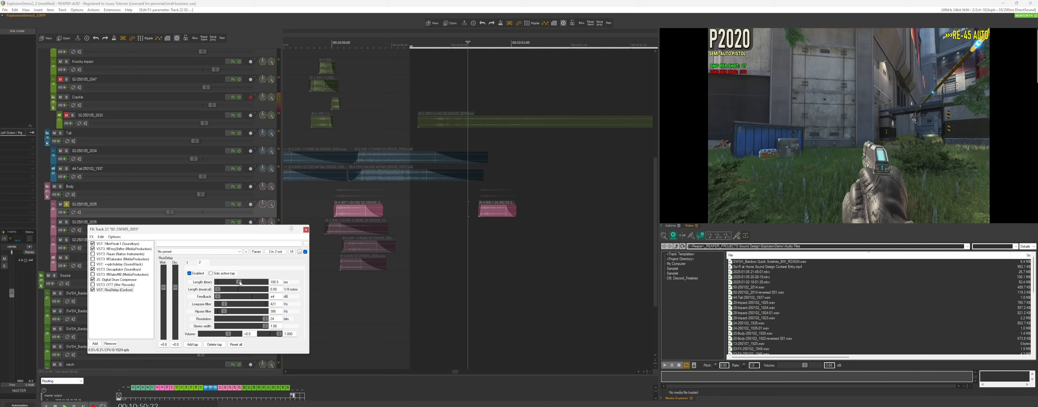
click(187, 262)
key(space)
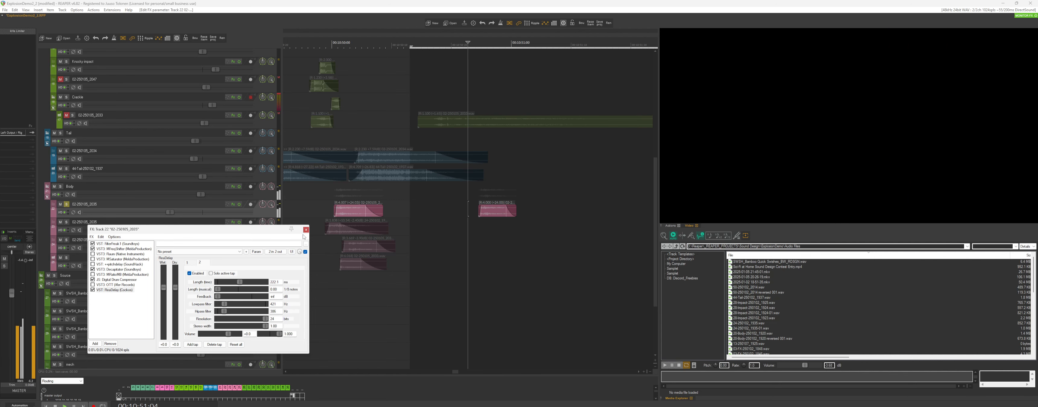
key(space)
key(Escape)
Solo the second Body track and take the top Body track out of solo.
scroll(524, 282, down, 4)
scroll(521, 279, down, 2)
scroll(108, 219, down, 1)
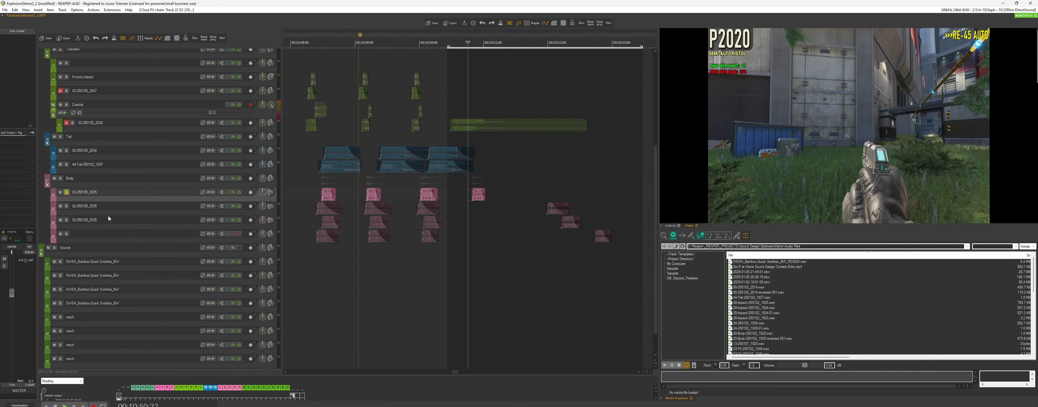
click(71, 206)
click(66, 206)
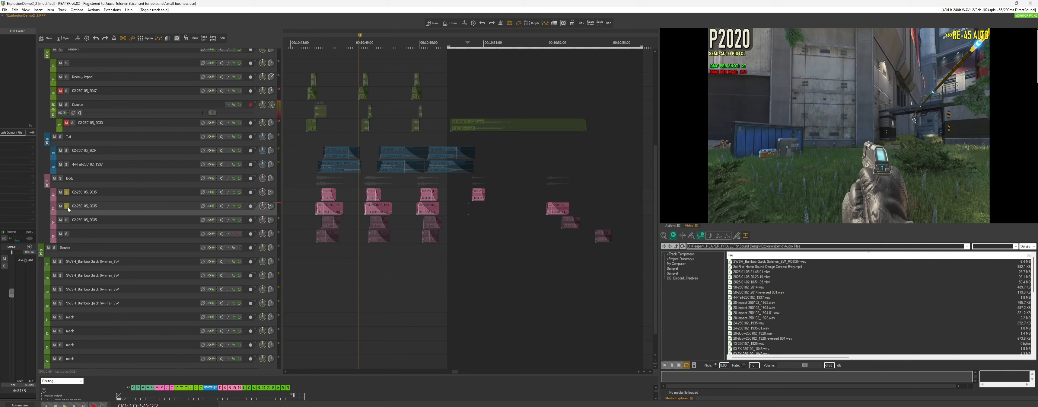
click(67, 193)
Select the second Body track's separate last clip and play it.
scroll(514, 198, down, 2)
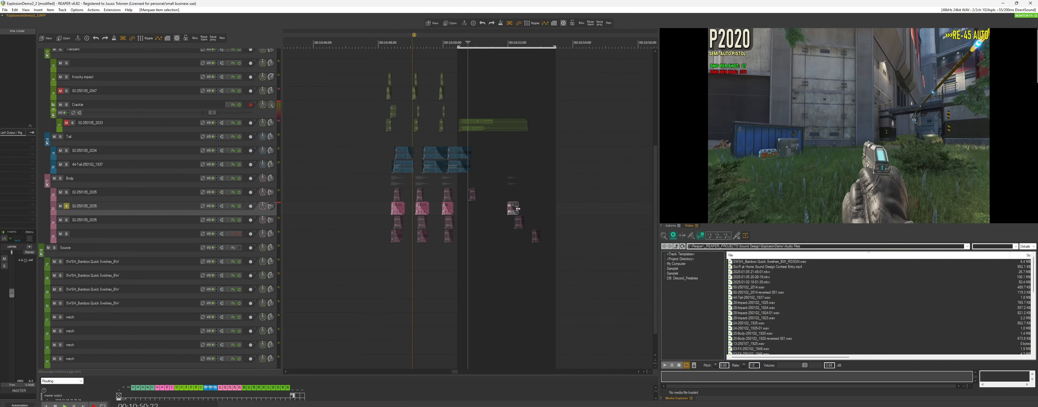
click(517, 209)
key(z)
scroll(568, 209, down, 3)
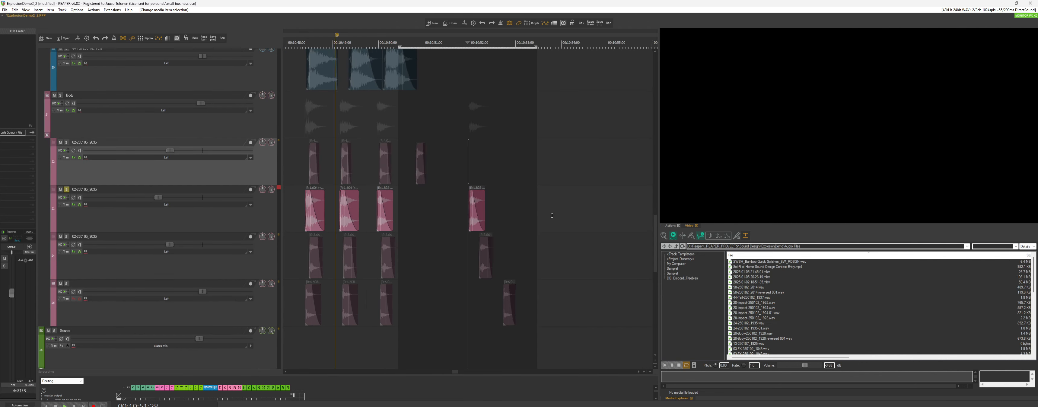
scroll(507, 217, up, 3)
scroll(503, 225, down, 2)
key(space)
key(space)
Copy the second Body track's last clip to the empty space after it and extend the copy's end.
ctrl+click(478, 210)
drag(519, 209, 639, 209)
click(553, 209)
Set the extended copy's playback rate to 1 in its item properties.
double_click(566, 209)
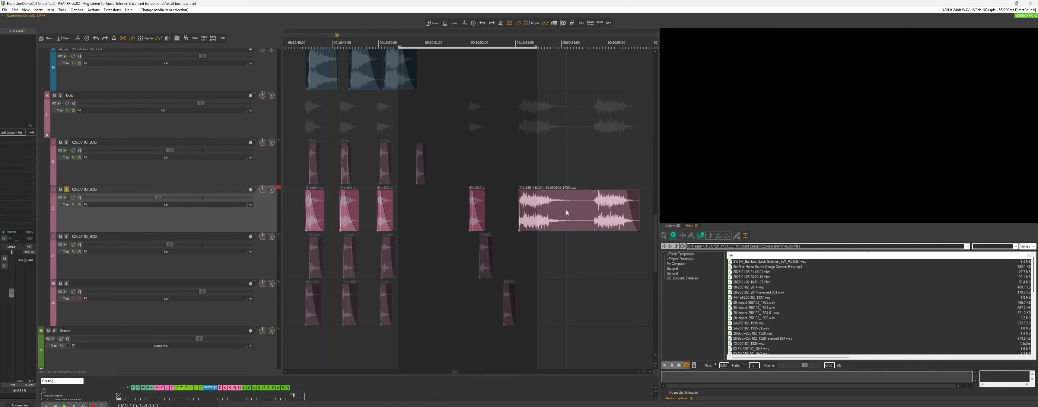
double_click(204, 208)
text(1)
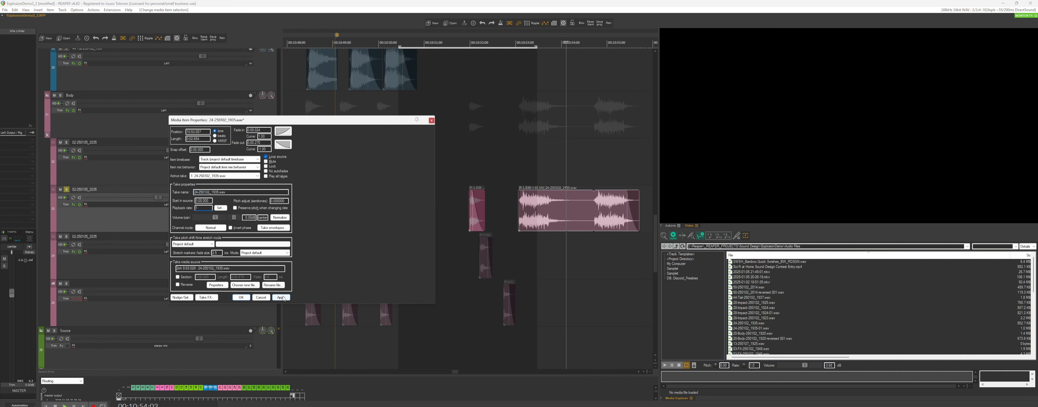
click(283, 298)
key(Return)
Bypass the second Body track's effects and play the unprocessed full-length copy.
scroll(467, 210, up, 3)
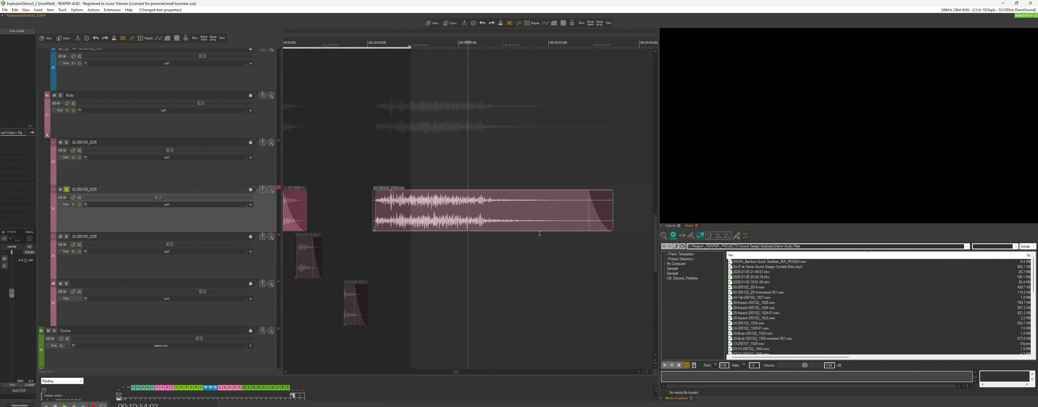
click(79, 205)
scroll(431, 213, down, 2)
drag(431, 213, 421, 196)
scroll(443, 207, up, 2)
scroll(462, 208, down, 2)
key(space)
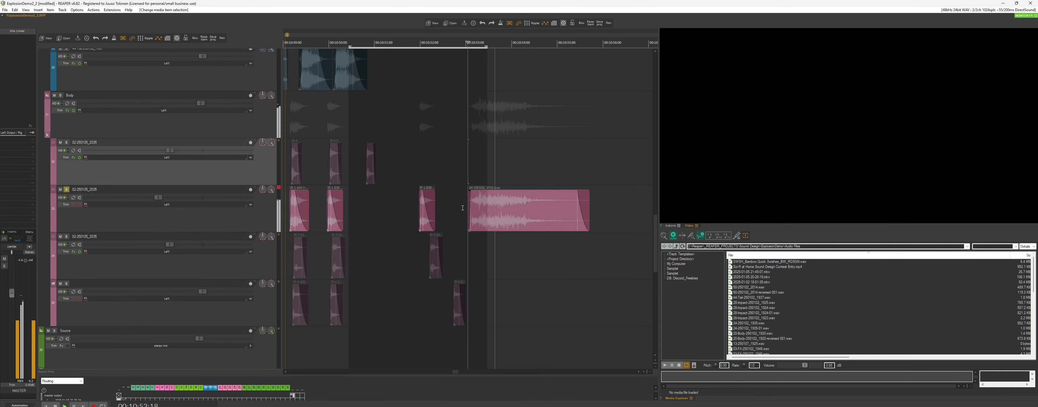
Trim the end of the unprocessed copy a little shorter and play it again.
scroll(463, 208, down, 2)
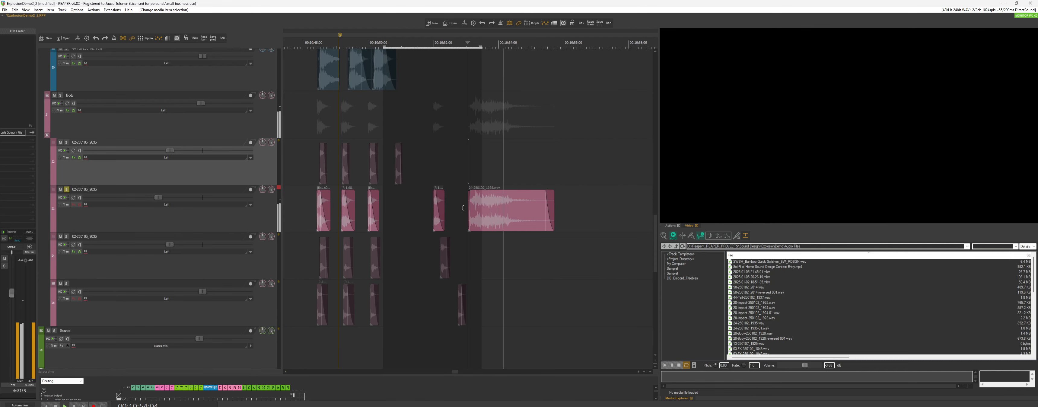
click(491, 221)
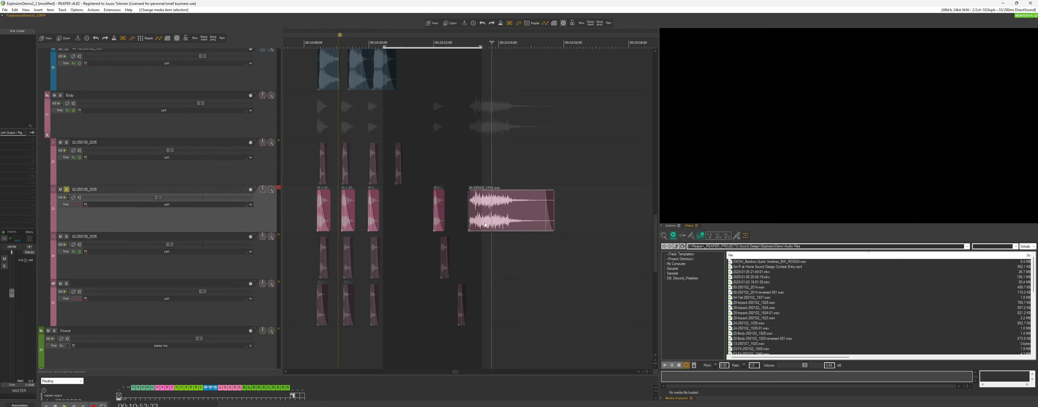
drag(551, 204, 538, 205)
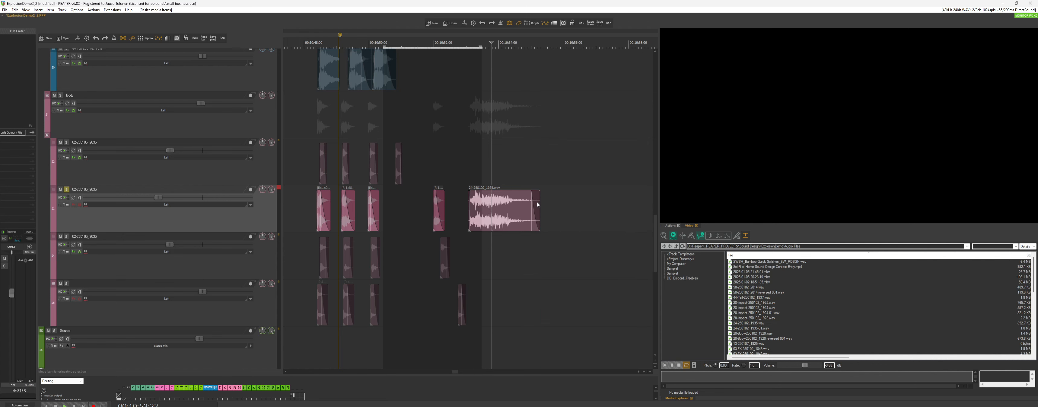
scroll(524, 206, down, 2)
click(399, 187)
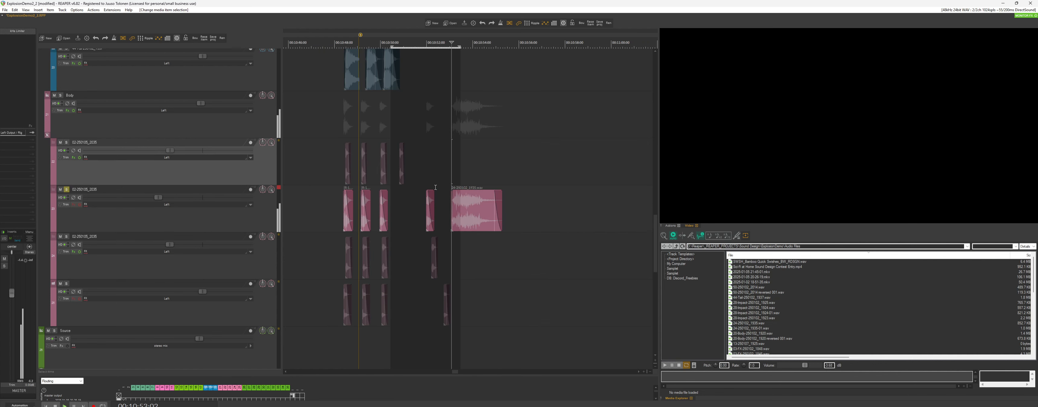
key(space)
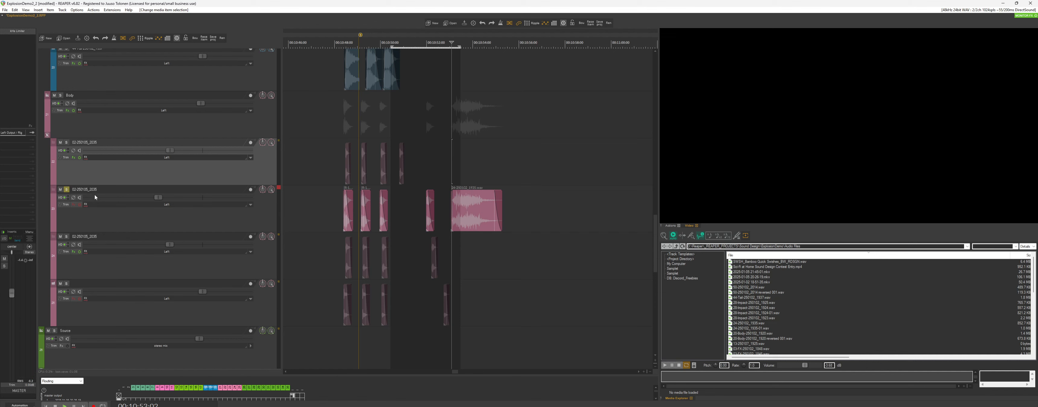
Play from before the second Body track's original last clip and delete the extended copy after it.
click(422, 206)
scroll(399, 206, up, 3)
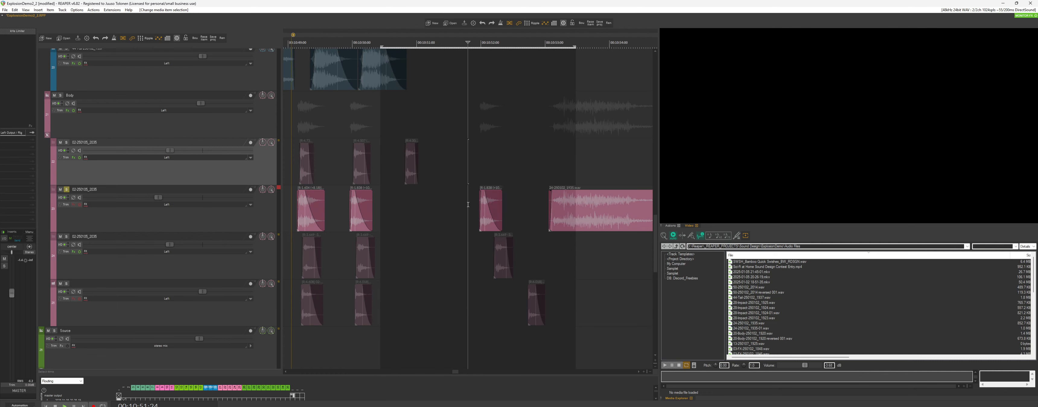
key(space)
key(Delete)
scroll(399, 229, up, 2)
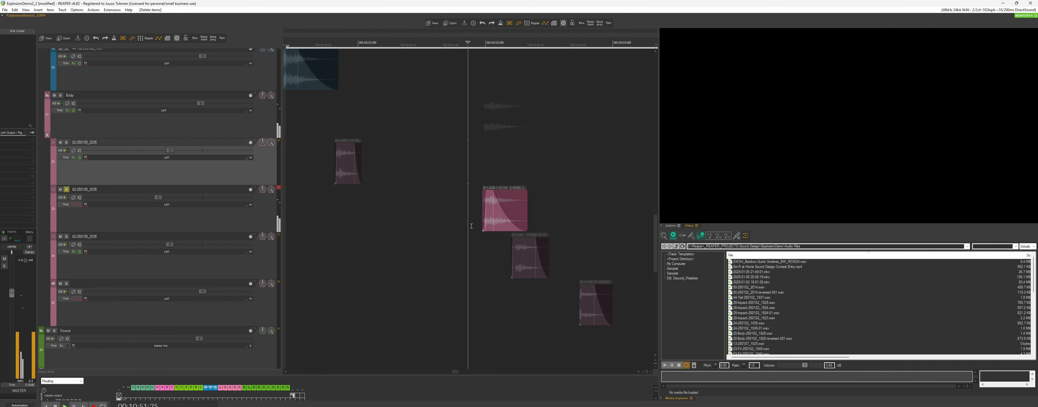
scroll(399, 229, down, 2)
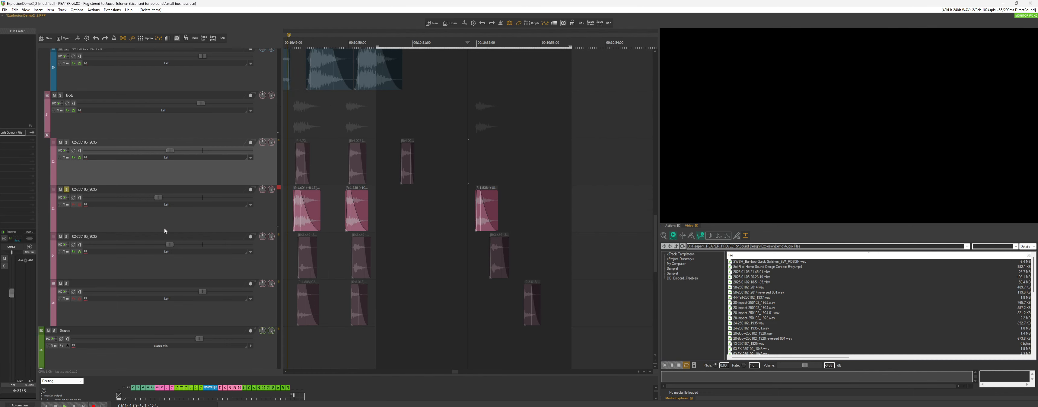
Re-enable the second Body track's effects and open its chain at FilterFreak.
click(73, 204)
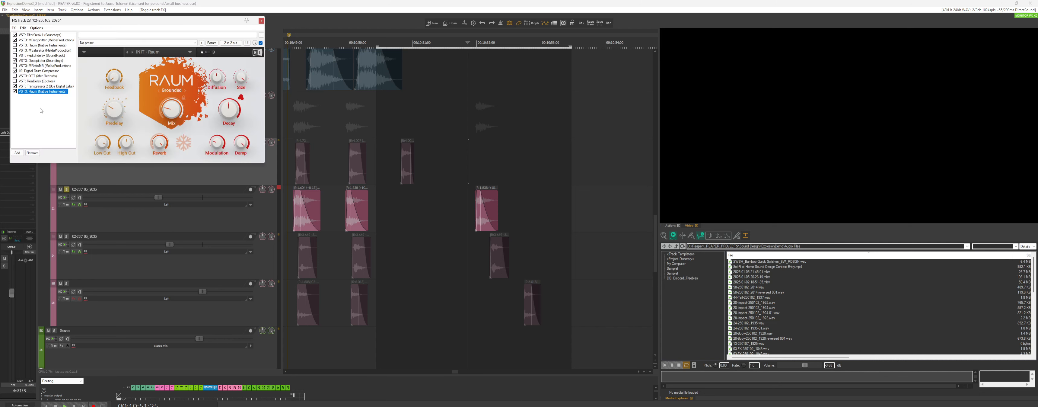
click(40, 35)
scroll(268, 155, down, 1)
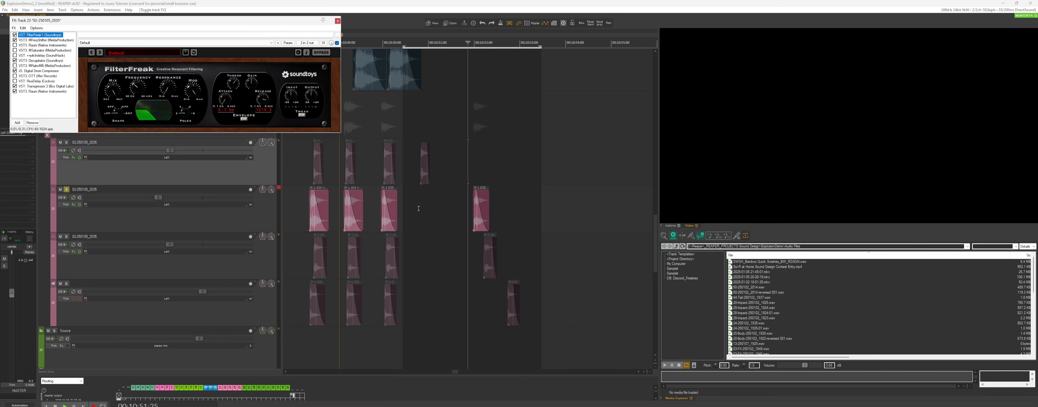
Check what Raum, the Digital Drum Compressor and Decapitator add to the second Body track by toggling them and viewing their settings.
click(15, 91)
click(15, 71)
click(15, 60)
click(36, 40)
key(ctrl+z)
click(30, 61)
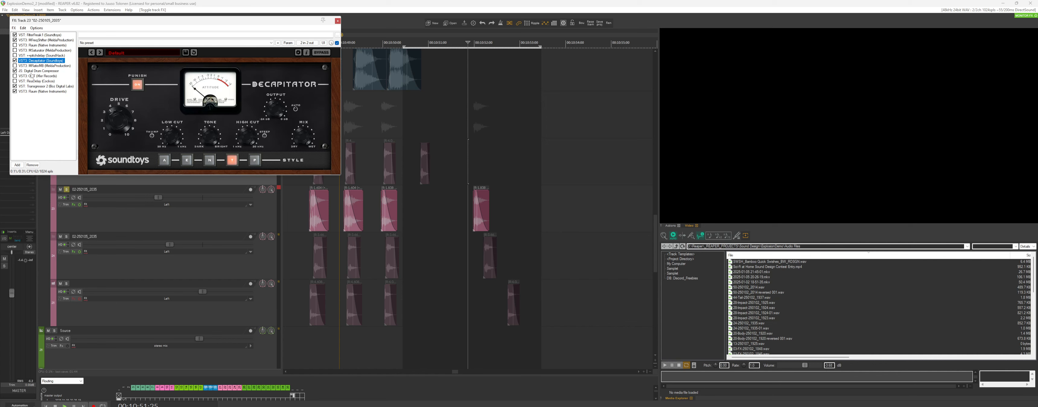
click(32, 71)
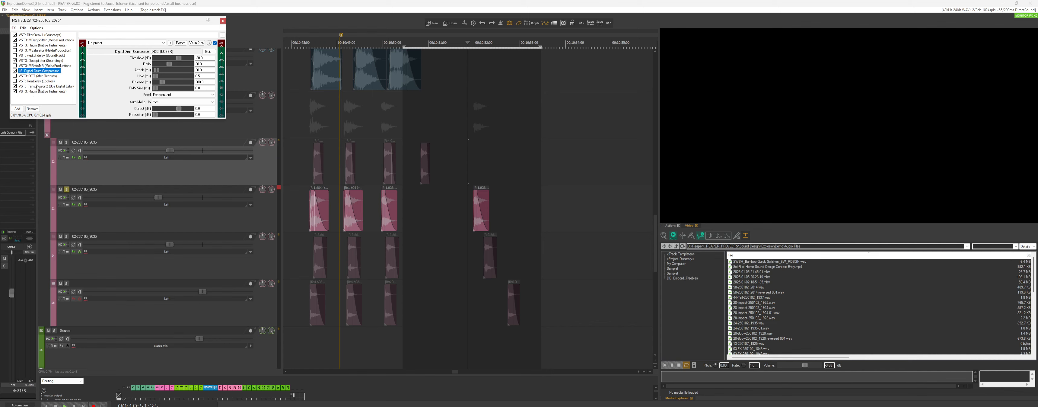
Compare the second Body track's sound with Transgressor 2 bypassed and enabled.
click(37, 86)
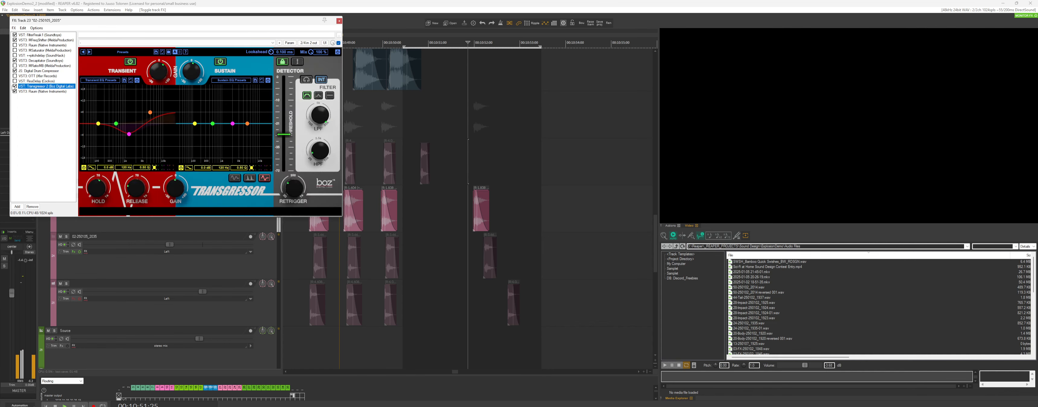
click(14, 86)
key(space)
key(space)
click(15, 86)
key(space)
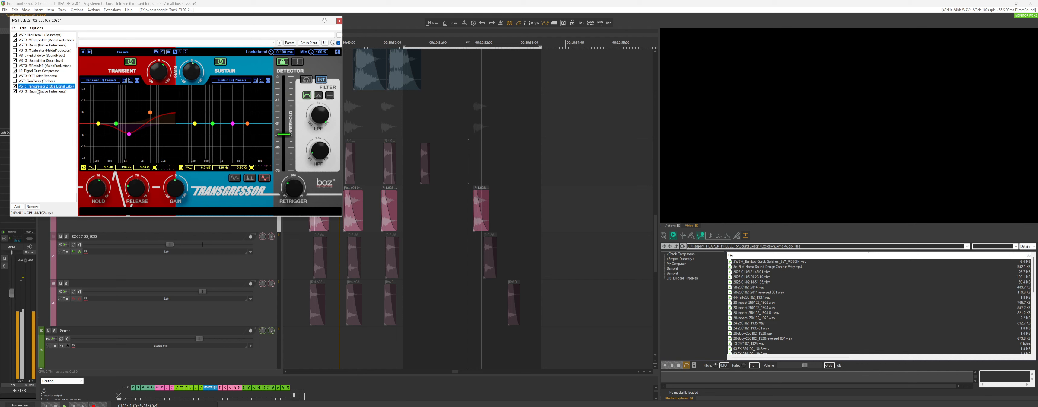
Try different cut depths and frequencies on band 3 of Transgressor's transient EQ for the second Body track.
key(space)
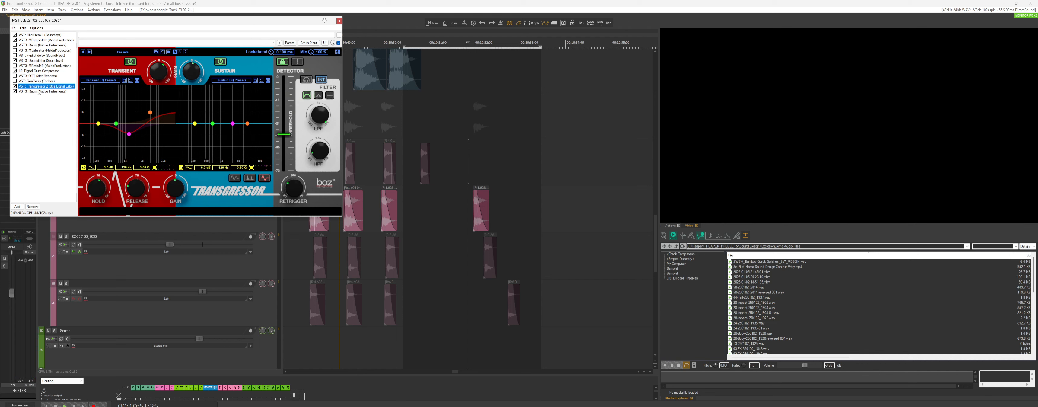
click(129, 134)
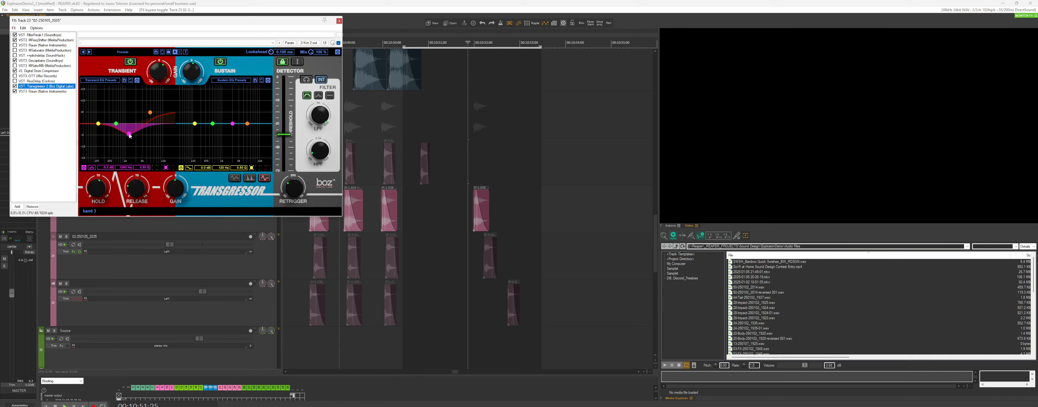
drag(130, 136, 132, 127)
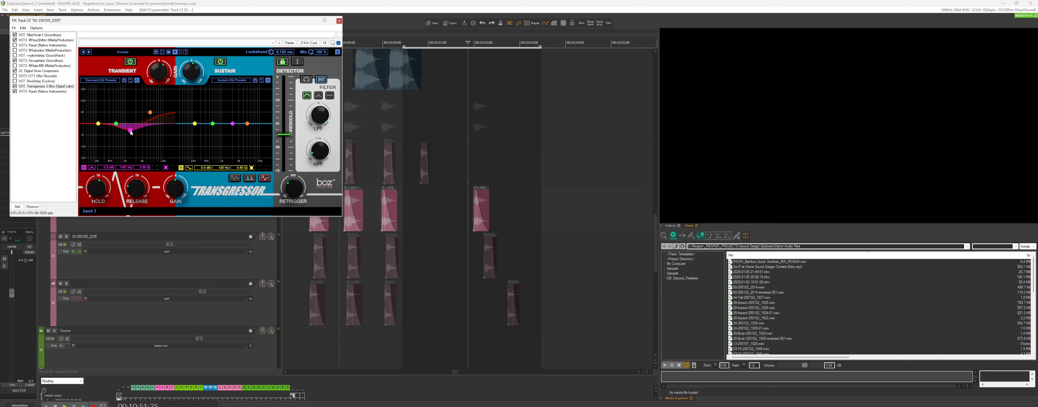
drag(130, 129, 124, 140)
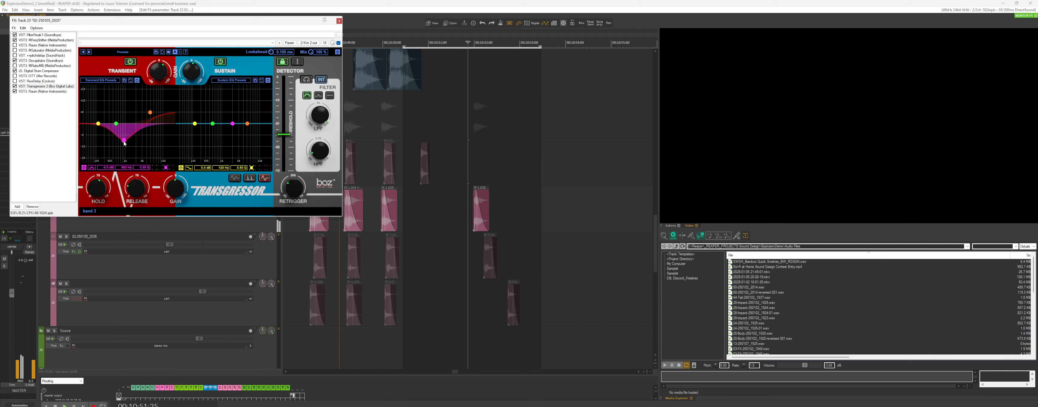
Play from before the first gunshots with the second Body track unsoloed and the effects window moved off the tracks.
scroll(301, 230, down, 2)
click(352, 226)
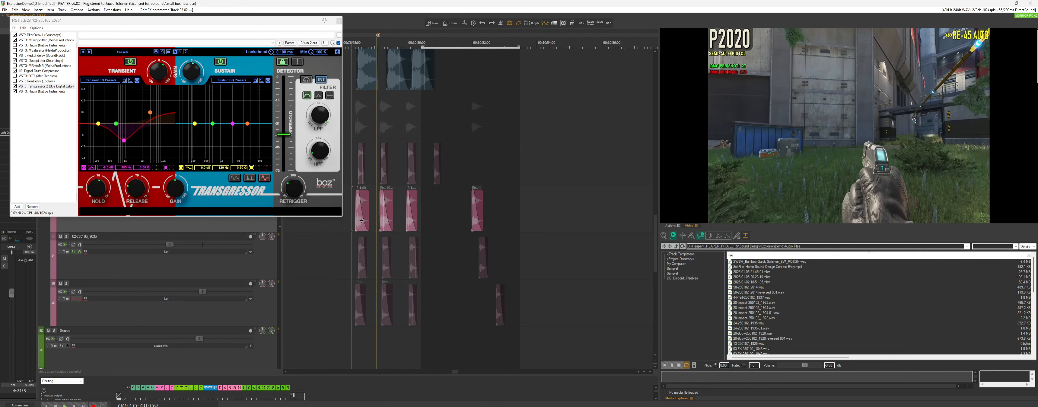
key(space)
key(space)
click(245, 25)
drag(245, 25, 464, 256)
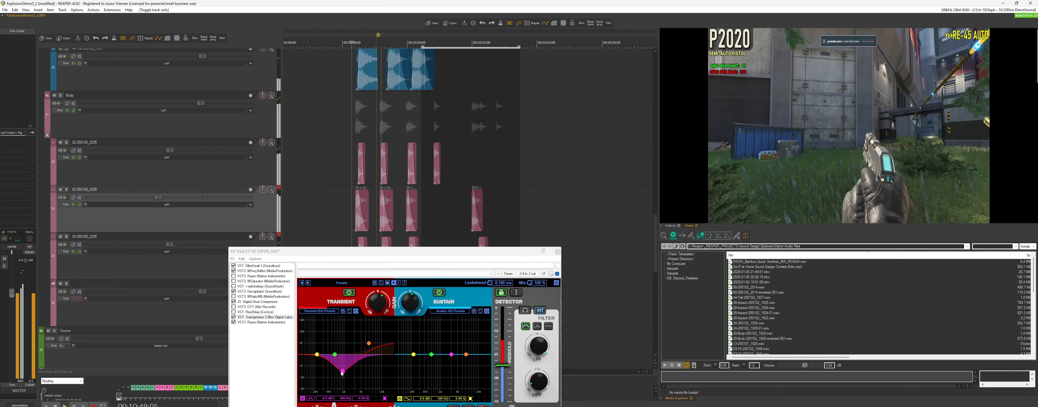
Try boosting band 3 of Transgressor's transient EQ and audition it against the full mix.
drag(344, 372, 345, 341)
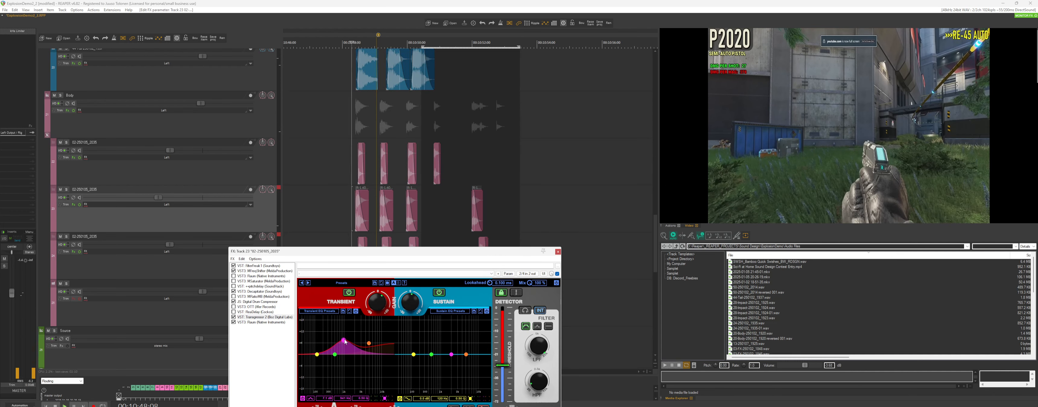
key(space)
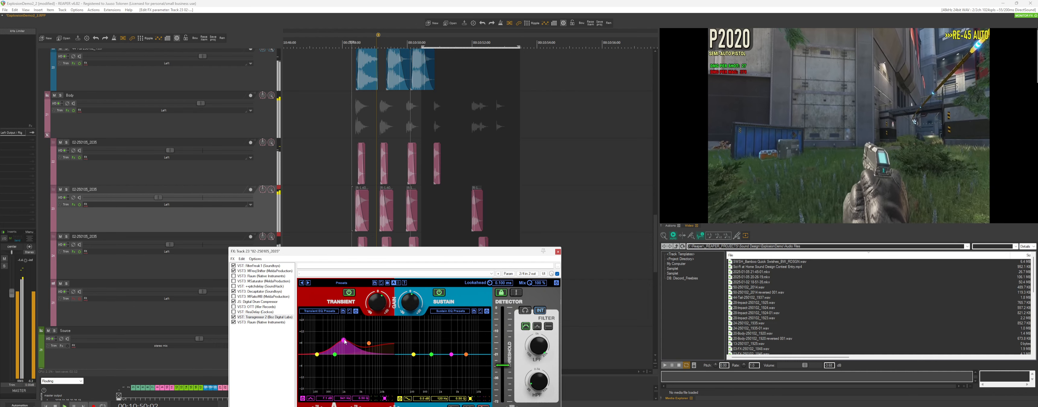
drag(345, 341, 344, 347)
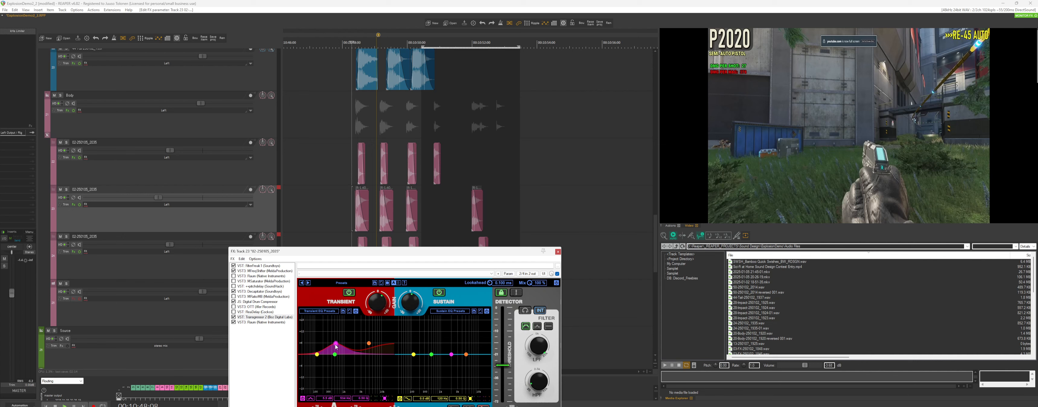
click(351, 217)
scroll(352, 217, up, 3)
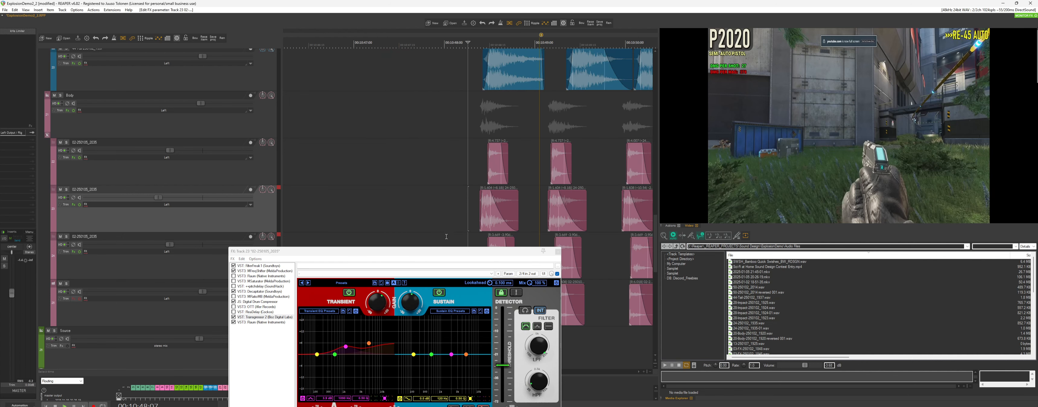
click(473, 218)
scroll(472, 218, down, 1)
Cut band 3 of Transgressor's transient EQ, audition it in the mix, and settle on a milder cut.
drag(346, 346, 341, 370)
key(space)
key(space)
key(space)
key(space)
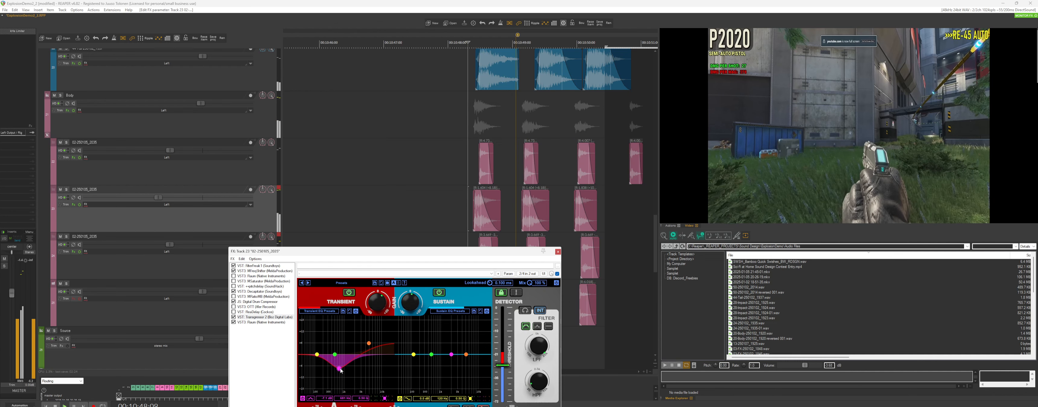
key(space)
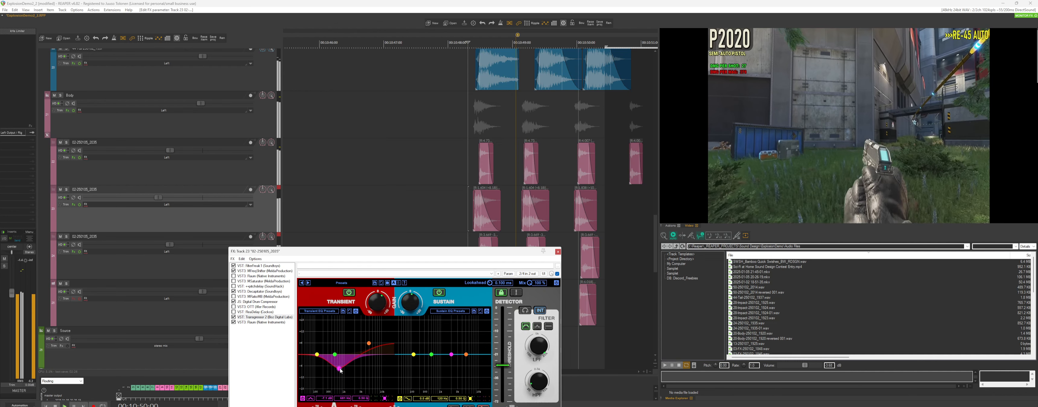
key(space)
drag(340, 371, 342, 363)
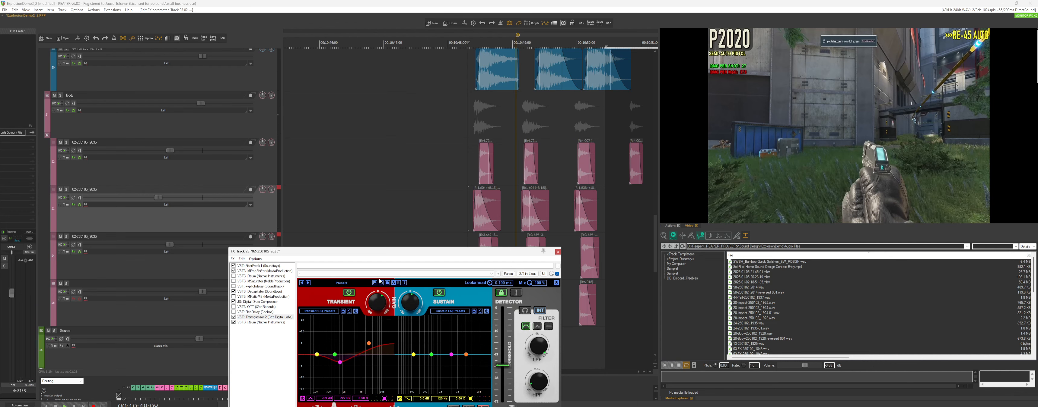
Examine the final Raum reverb's settings in the second Body track's chain and close the effects window.
drag(379, 251, 349, 224)
scroll(480, 212, down, 2)
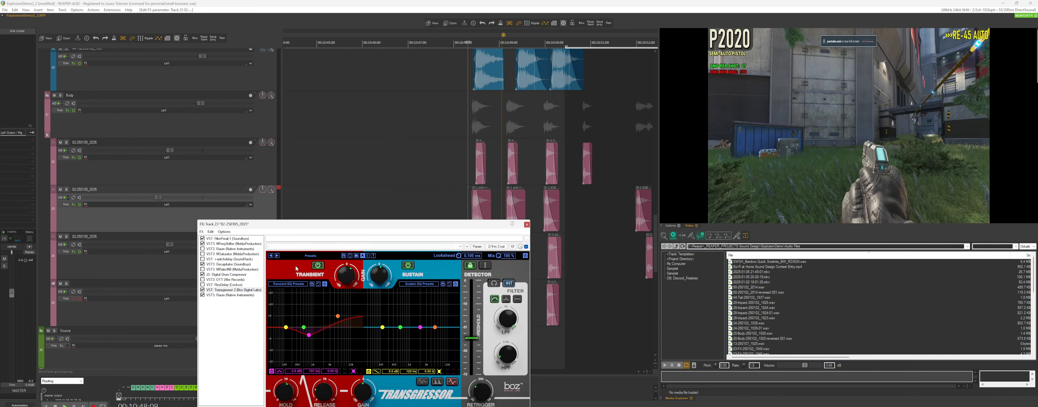
click(469, 144)
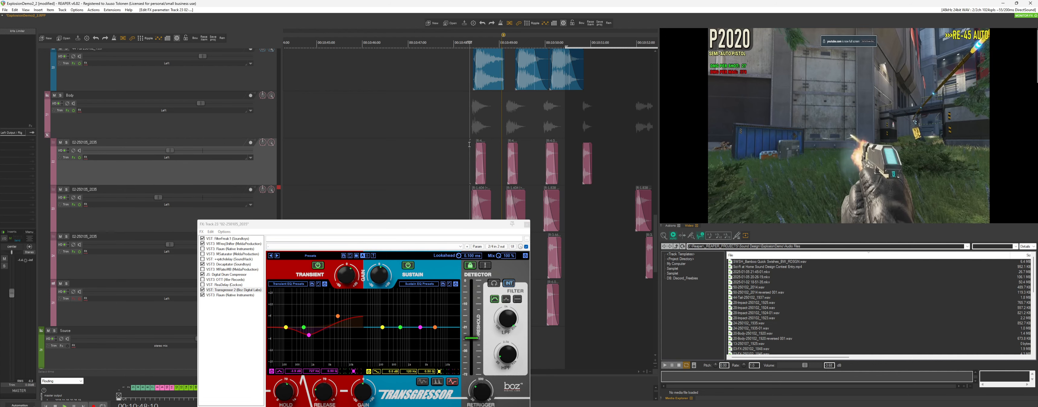
scroll(529, 156, down, 2)
scroll(544, 191, down, 1)
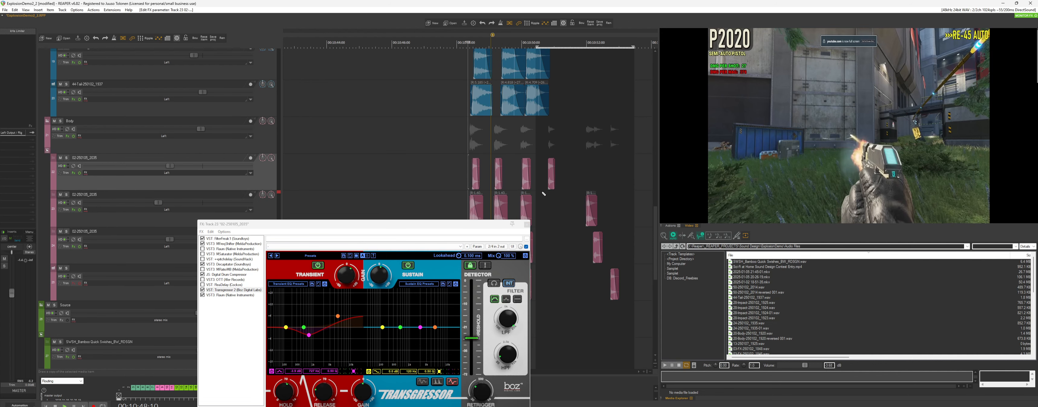
click(224, 295)
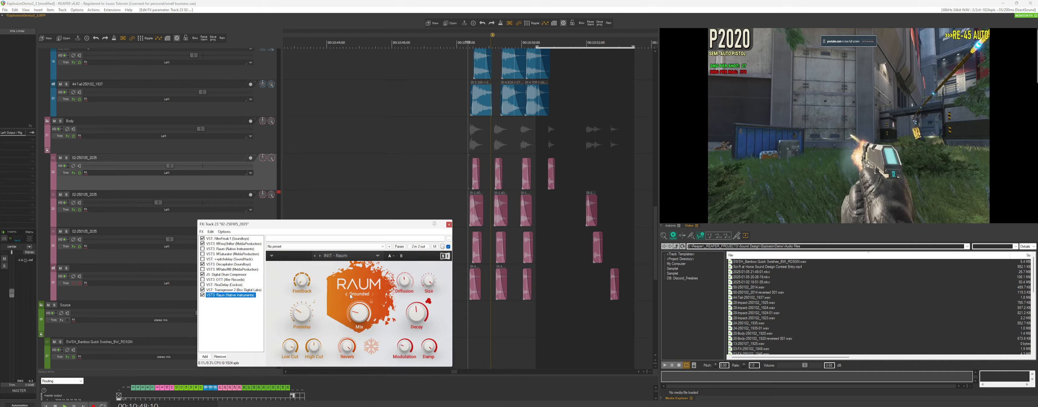
scroll(542, 247, up, 2)
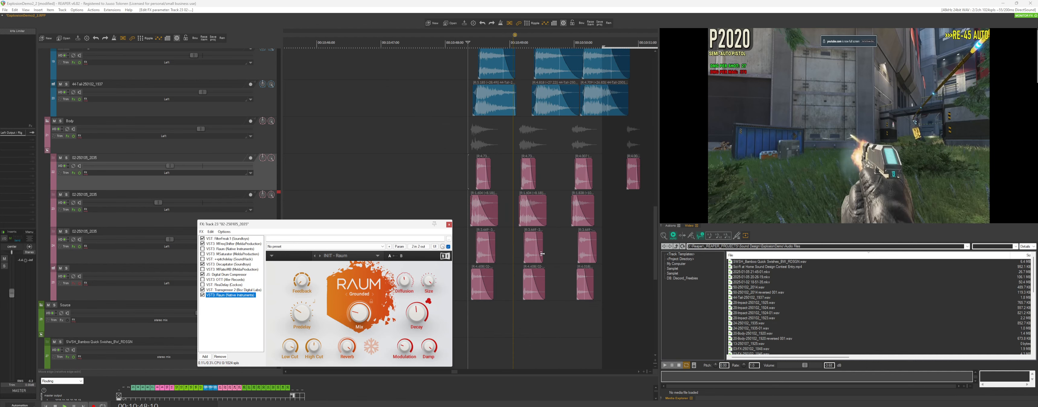
click(449, 224)
Copy the third Body track's last clip into the empty space after it and lengthen the copy.
scroll(544, 246, down, 2)
click(577, 218)
scroll(572, 226, up, 1)
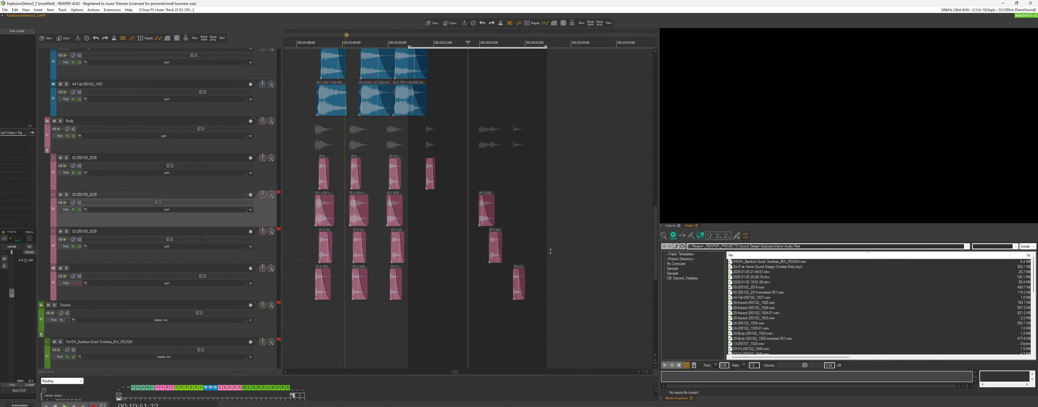
drag(487, 241, 654, 248)
click(588, 247)
click(327, 215)
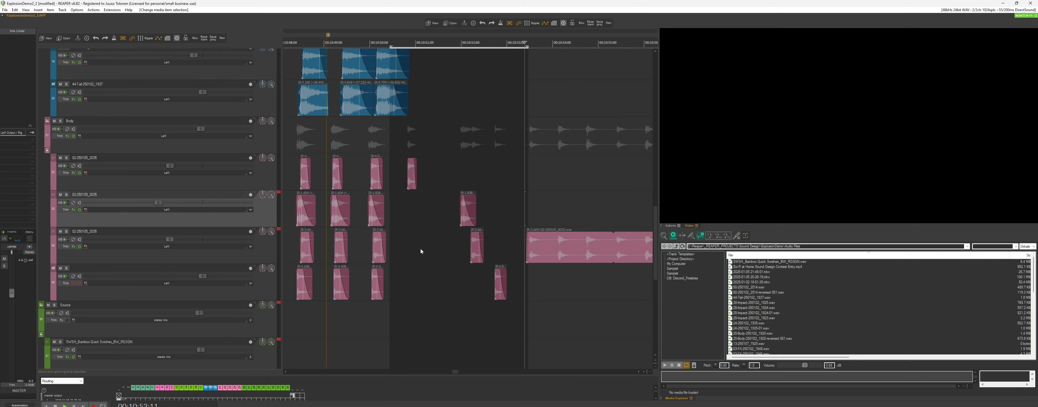
Reset the lengthened third Body track copy to its normal playback rate.
scroll(512, 248, down, 1)
click(519, 247)
double_click(518, 247)
click(203, 208)
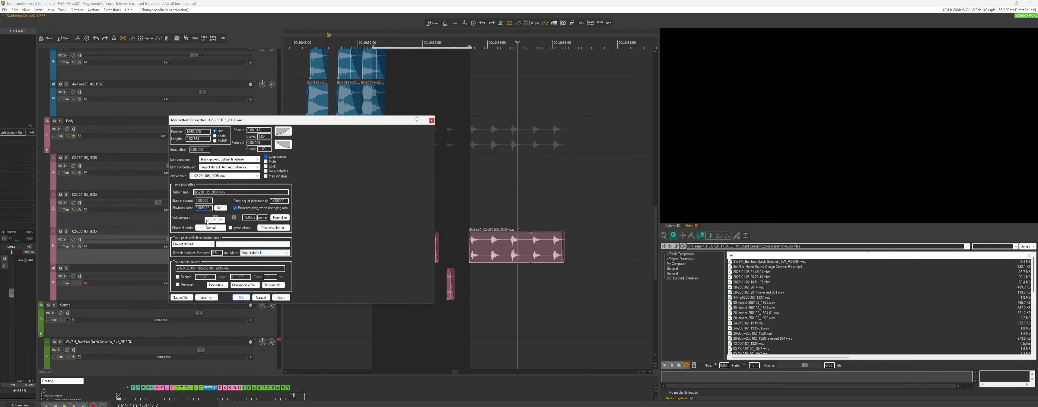
click(278, 297)
click(242, 297)
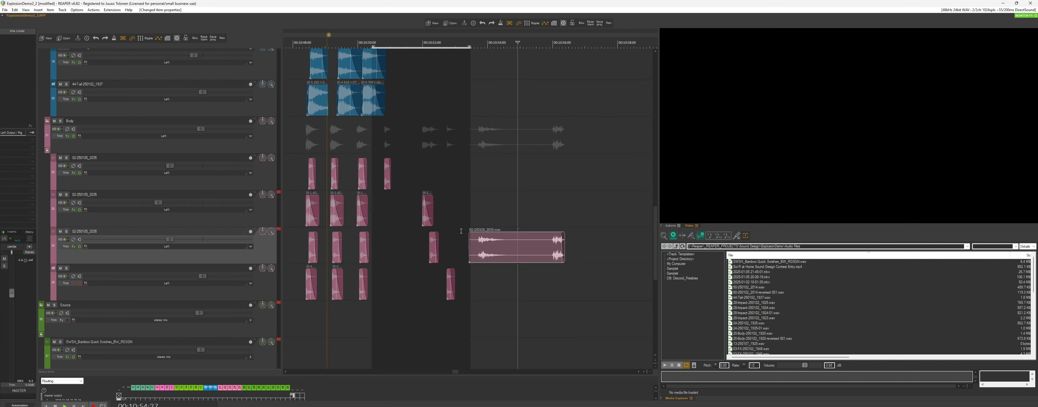
Open the third Body track's effects chain, solo the track and play it from before the first gunshots.
click(474, 213)
click(83, 247)
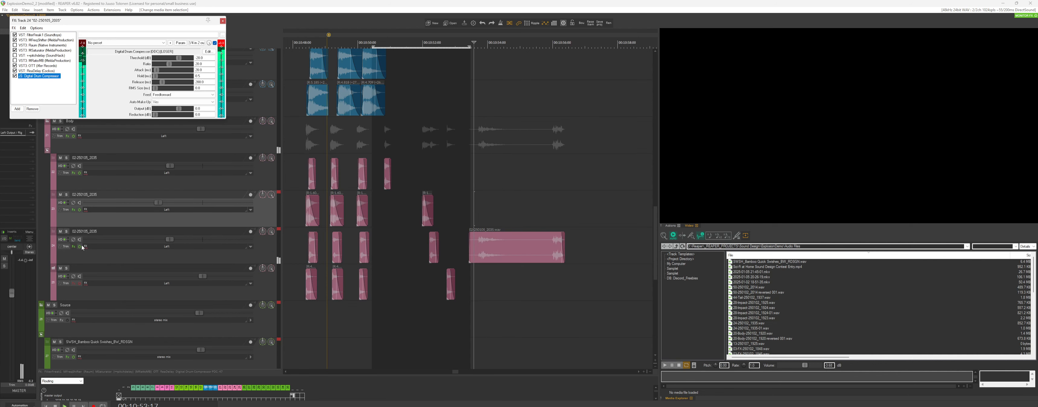
click(66, 231)
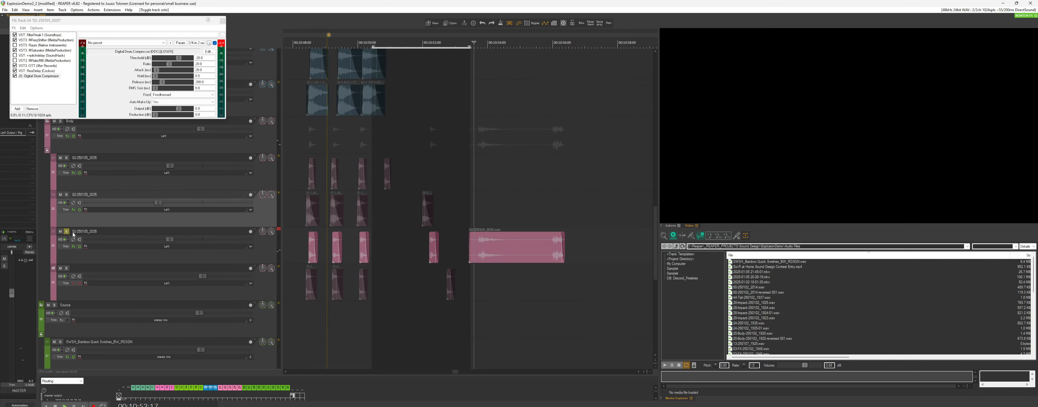
click(304, 244)
key(space)
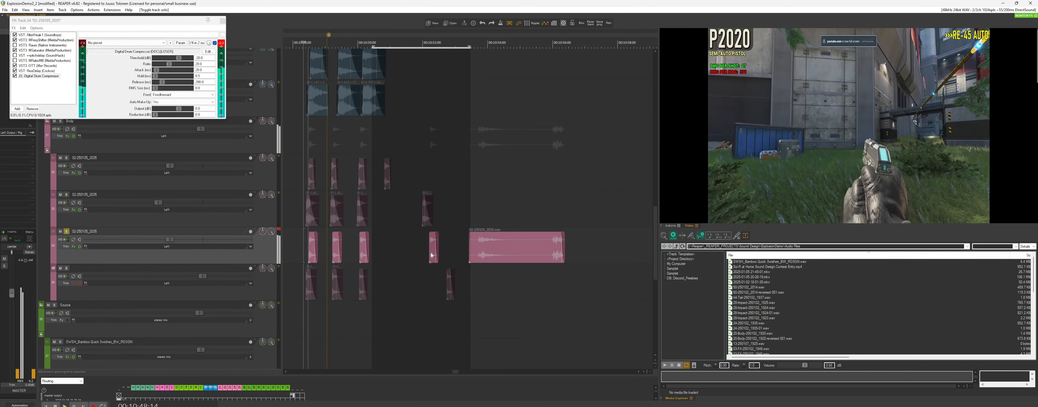
key(space)
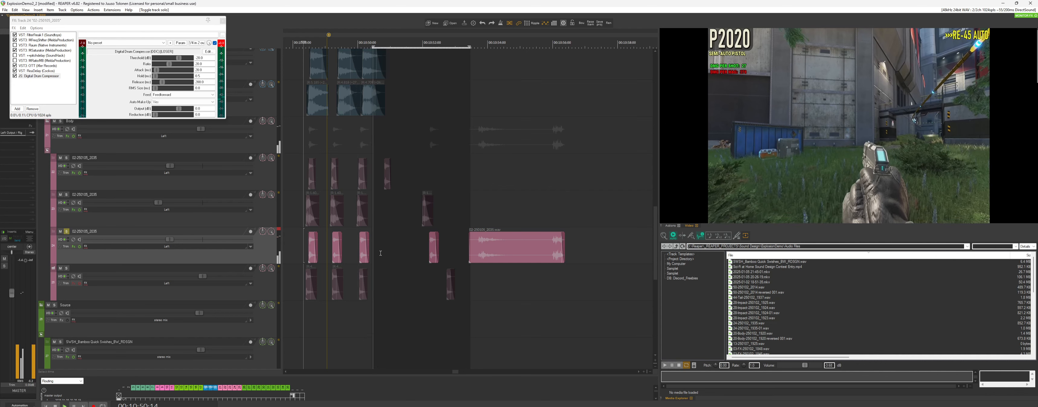
Unsolo the third Body track and compare the full mix with that track muted and unmuted.
scroll(387, 257, down, 2)
scroll(391, 254, down, 2)
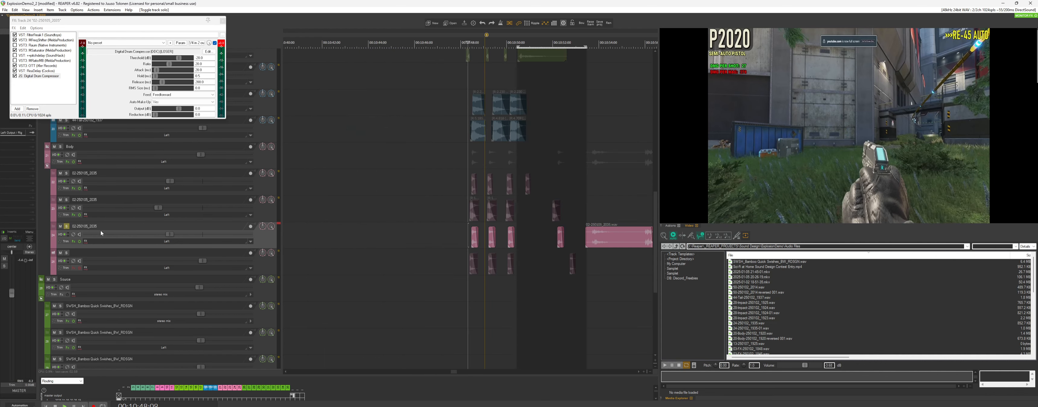
click(67, 226)
key(space)
click(60, 227)
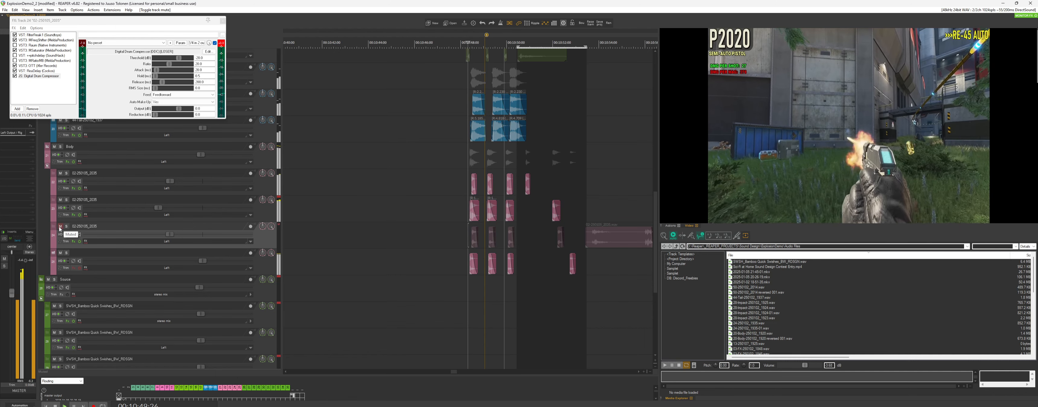
key(space)
click(61, 227)
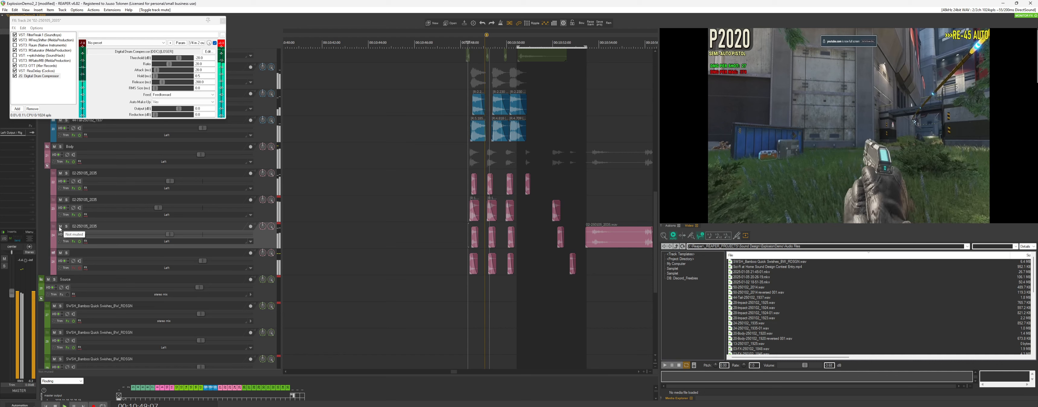
Play the third Body track's lengthened copy with its effects bypassed, then re-enable them and reopen the chain.
click(589, 216)
scroll(589, 215, up, 3)
key(space)
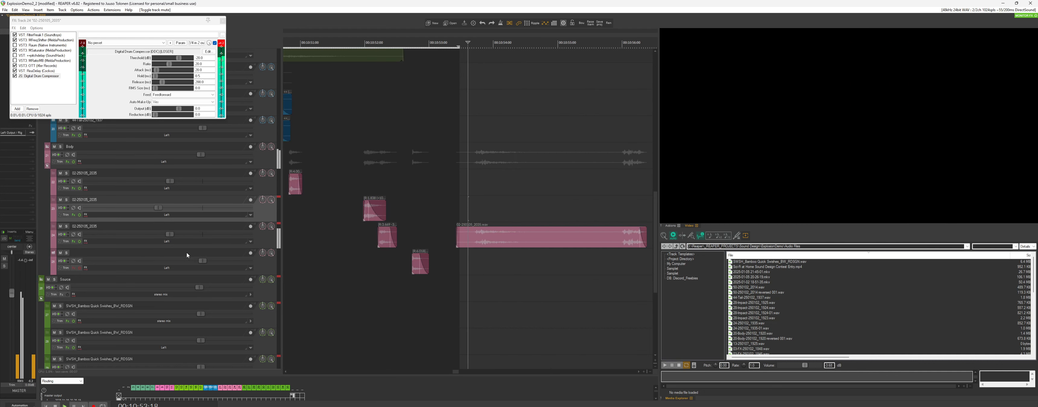
click(79, 241)
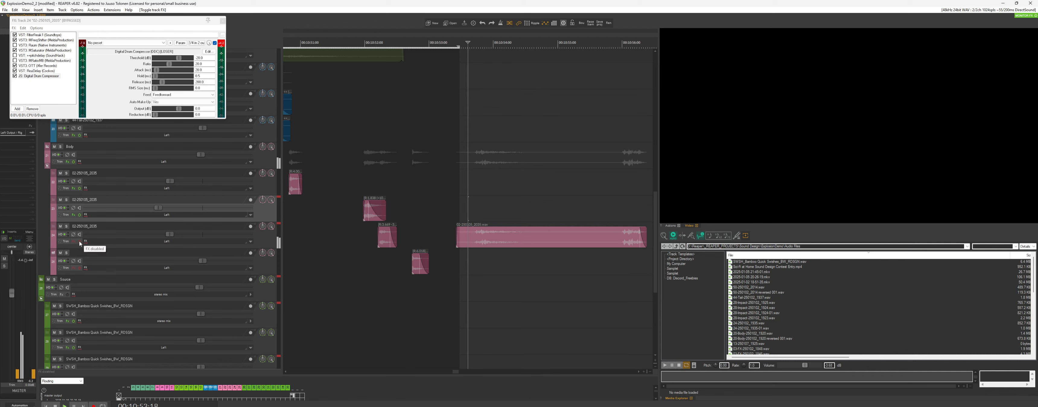
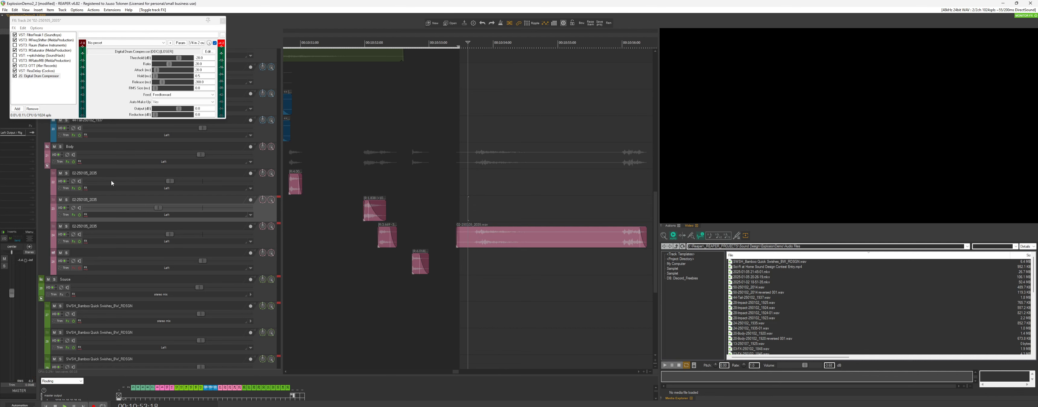
click(75, 241)
click(74, 241)
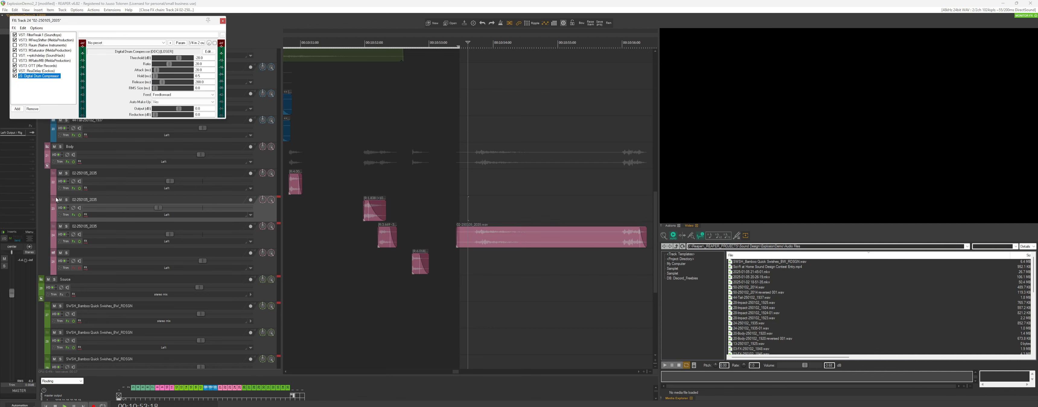
Examine the FilterFreak and MFreqShifter settings in the third Body track's chain.
click(40, 35)
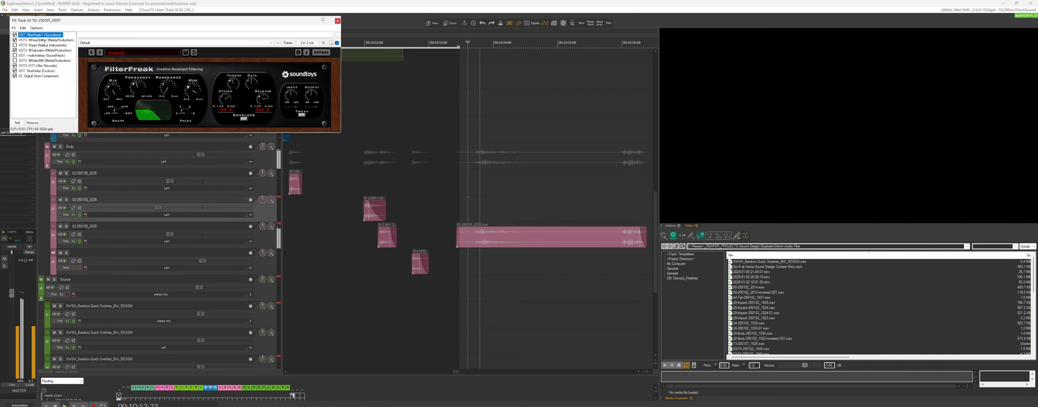
click(45, 40)
scroll(492, 211, down, 2)
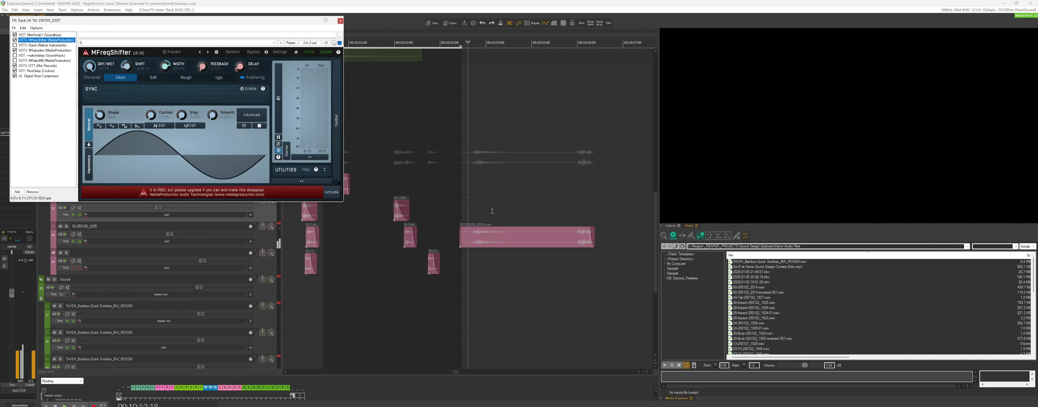
Shorten the third Body track's lengthened copy and play it repeatedly from just before its start.
drag(596, 235, 526, 236)
click(464, 215)
scroll(464, 216, up, 2)
click(458, 216)
key(space)
key(space)
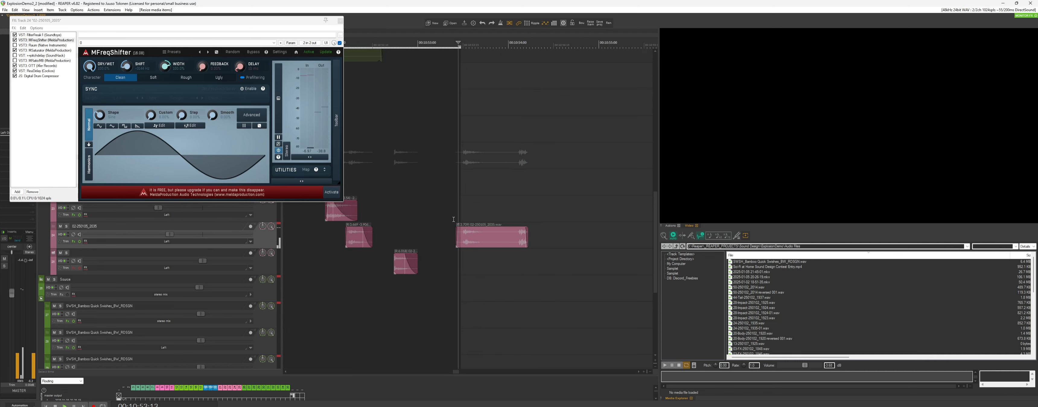
click(454, 216)
key(space)
key(space)
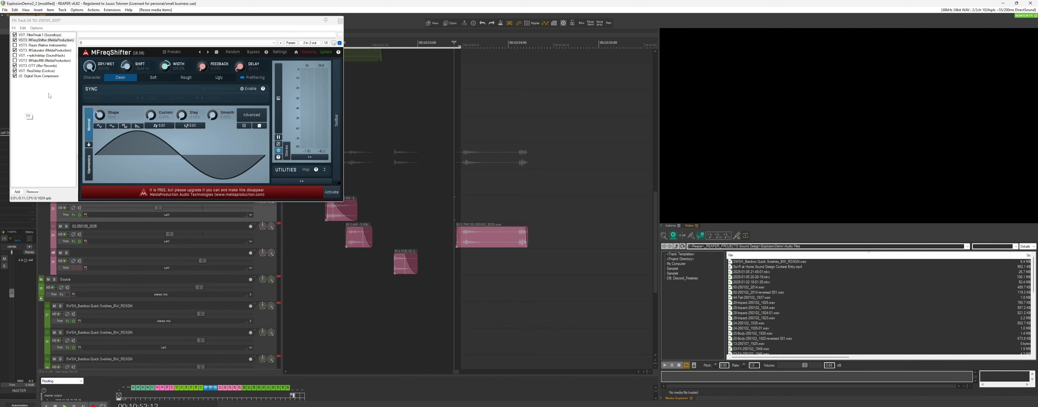
key(space)
scroll(475, 236, down, 3)
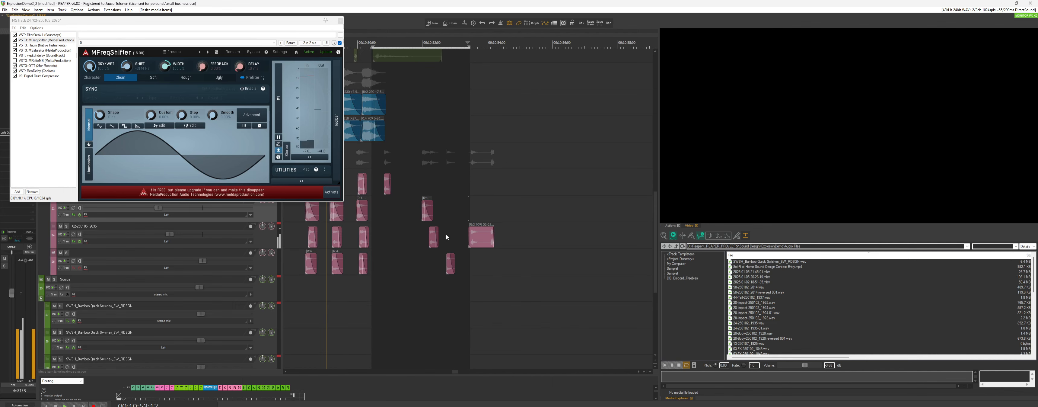
key(space)
Delete the third Body track's spare copies after the gunshots and set the time selection to its three gunshot items.
drag(505, 237, 422, 237)
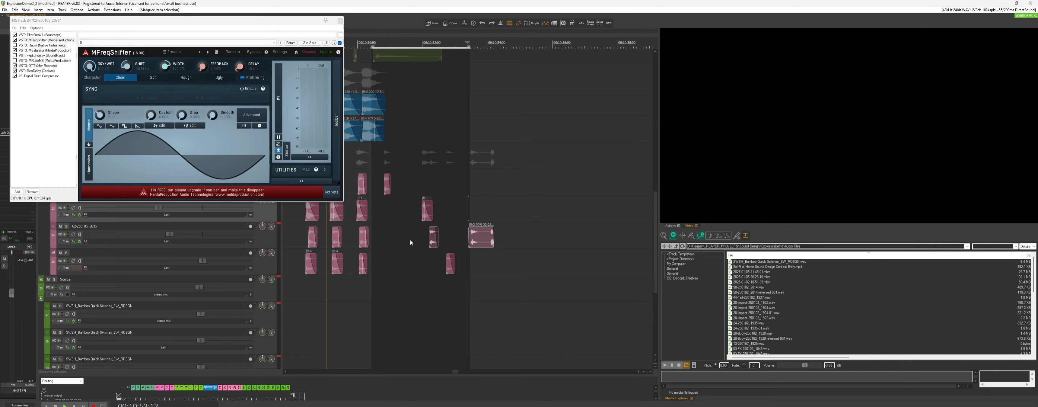
key(Delete)
drag(406, 241, 314, 235)
key(t)
Play from just before the first gunshot, comparing the third Body track soloed, unmuted and muted, and leave it muted.
scroll(379, 242, up, 3)
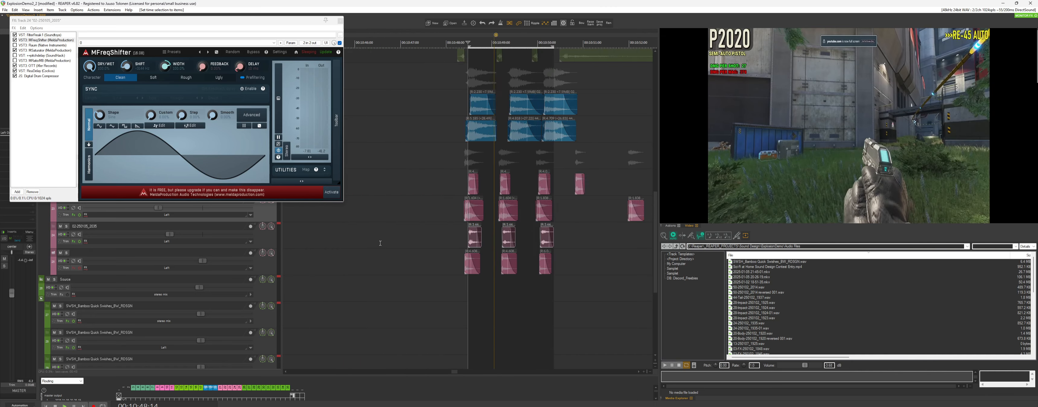
scroll(469, 230, up, 2)
scroll(451, 239, down, 2)
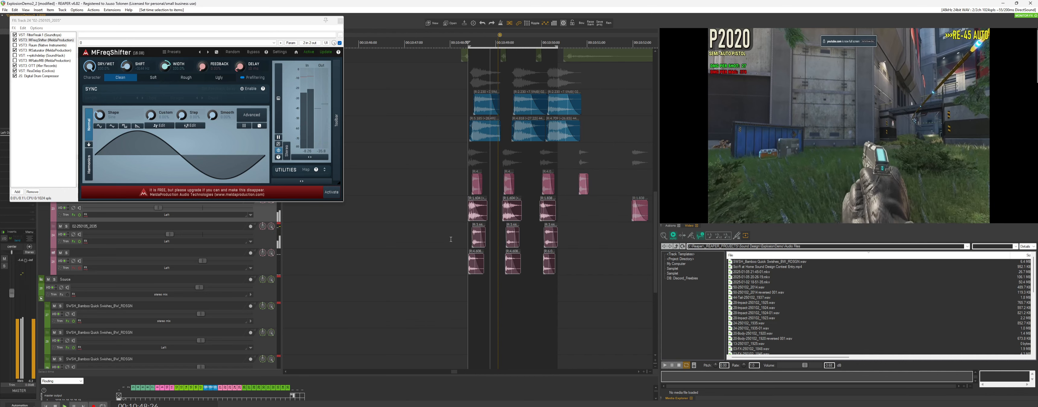
click(455, 229)
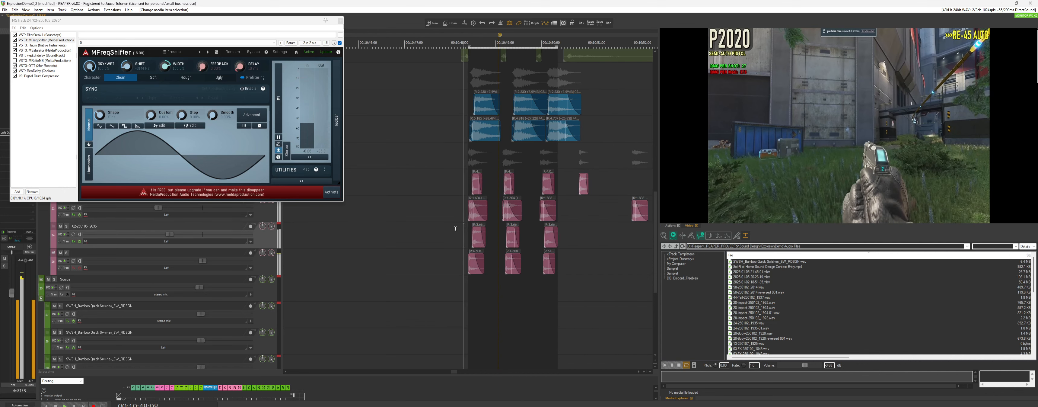
click(67, 227)
click(67, 227)
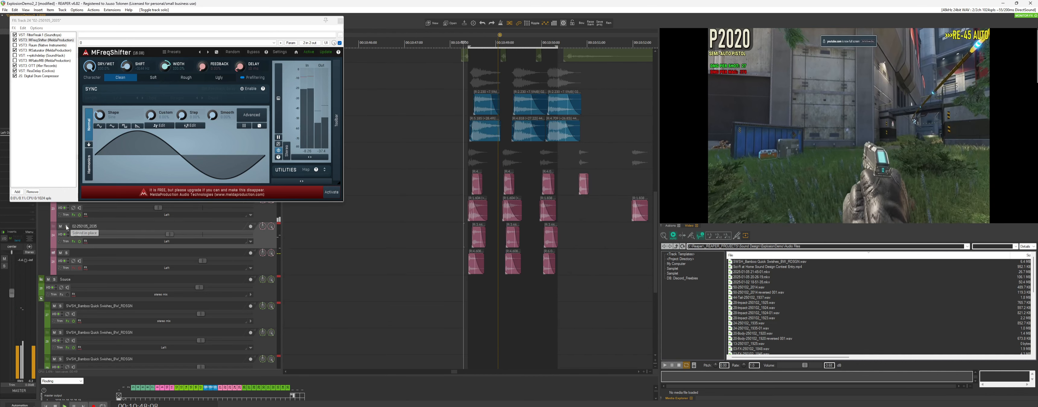
click(61, 226)
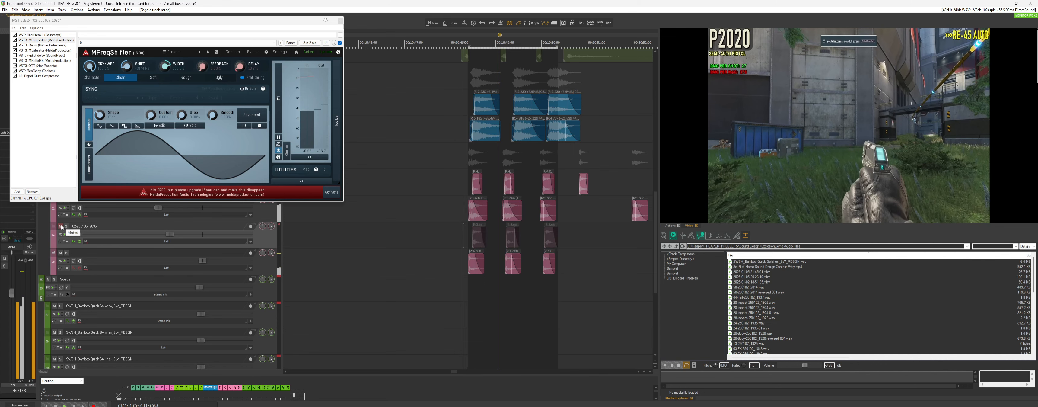
click(60, 226)
scroll(455, 264, down, 2)
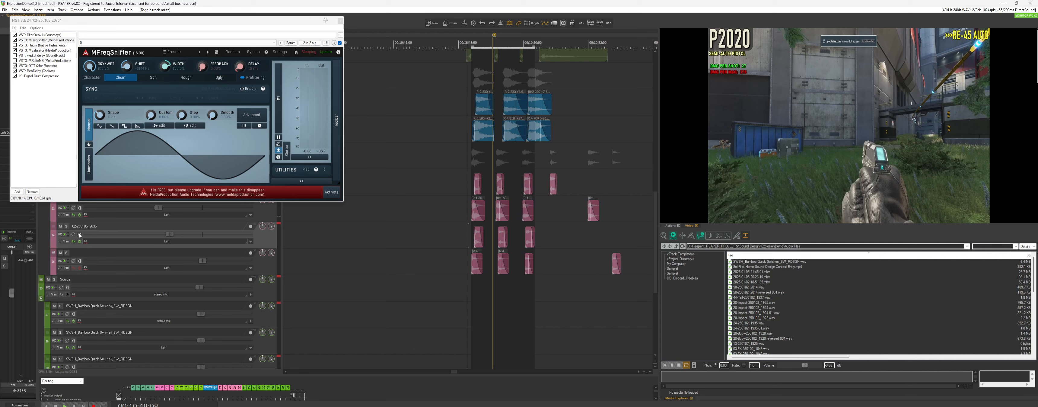
click(62, 226)
Play the fourth Body track's spare item that sits after the gunshots.
scroll(559, 259, down, 2)
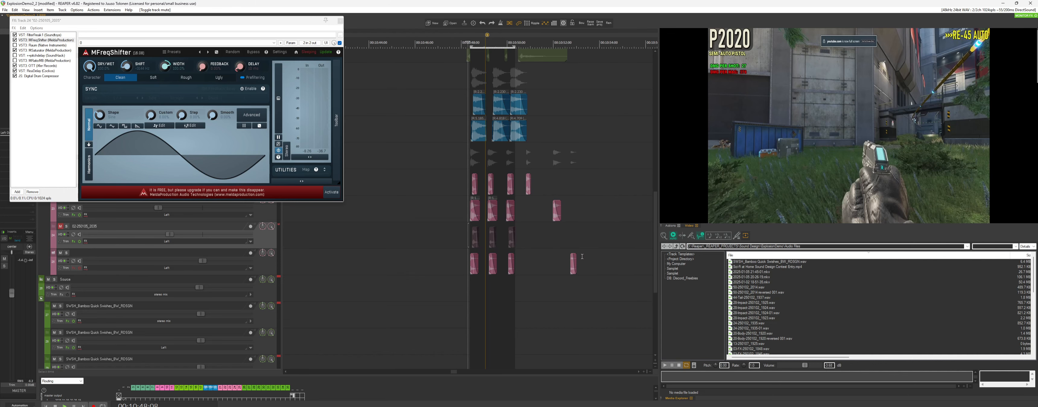
scroll(558, 259, up, 2)
scroll(559, 260, down, 2)
click(566, 257)
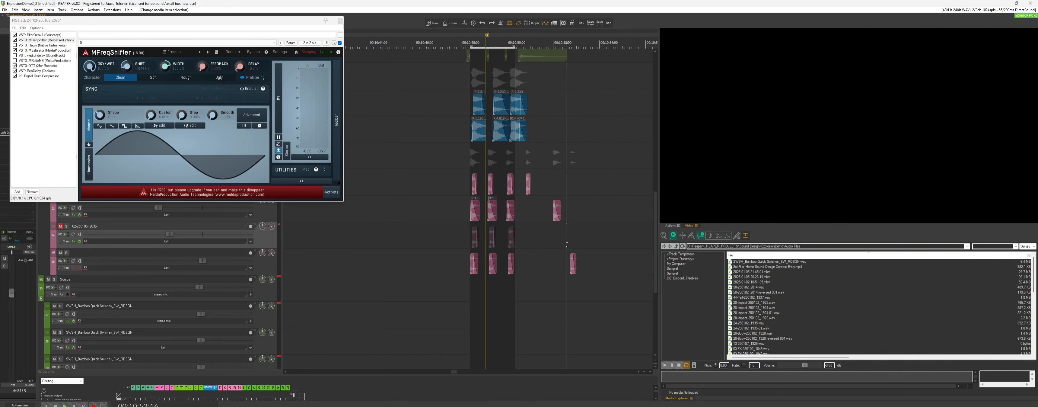
scroll(540, 253, up, 3)
key(space)
scroll(525, 252, down, 3)
key(space)
Duplicate the fourth Body track's spare item further along the timeline and lengthen the duplicate.
drag(406, 266, 391, 262)
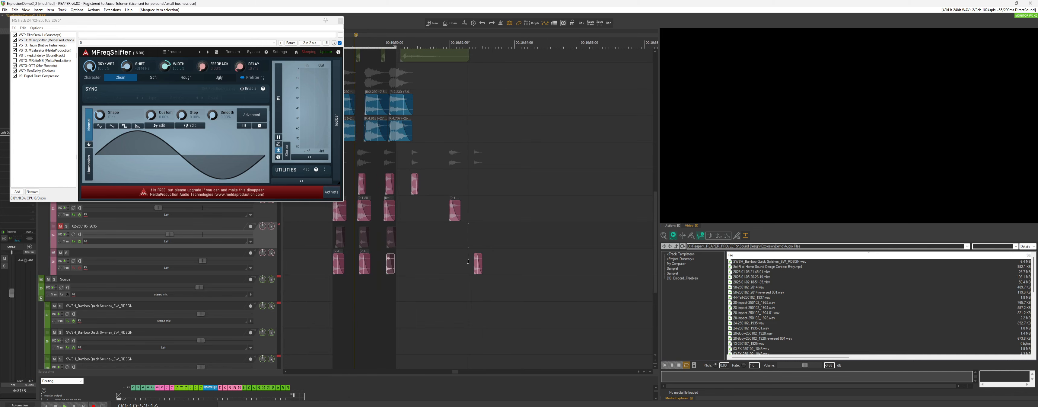
scroll(467, 256, up, 2)
drag(498, 262, 568, 263)
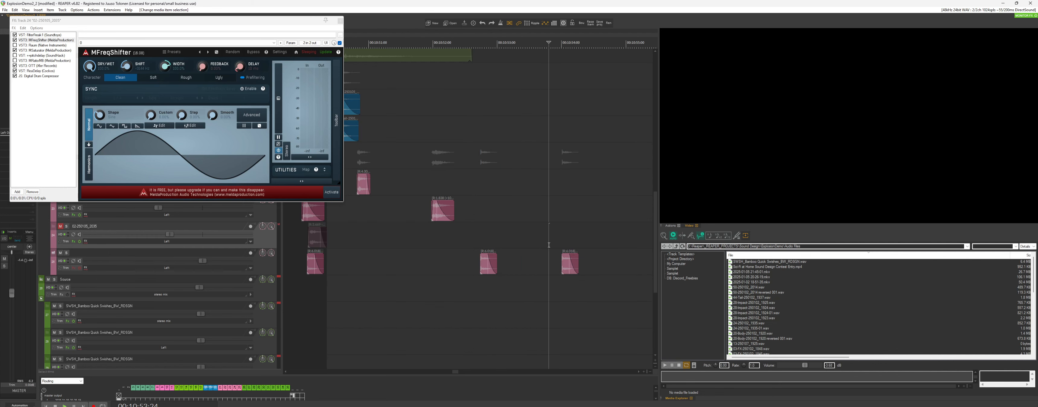
scroll(568, 263, down, 1)
mouse_move(489, 262)
mouse_down()
mouse_move(528, 262)
mouse_move(492, 260)
mouse_up()
scroll(475, 248, up, 2)
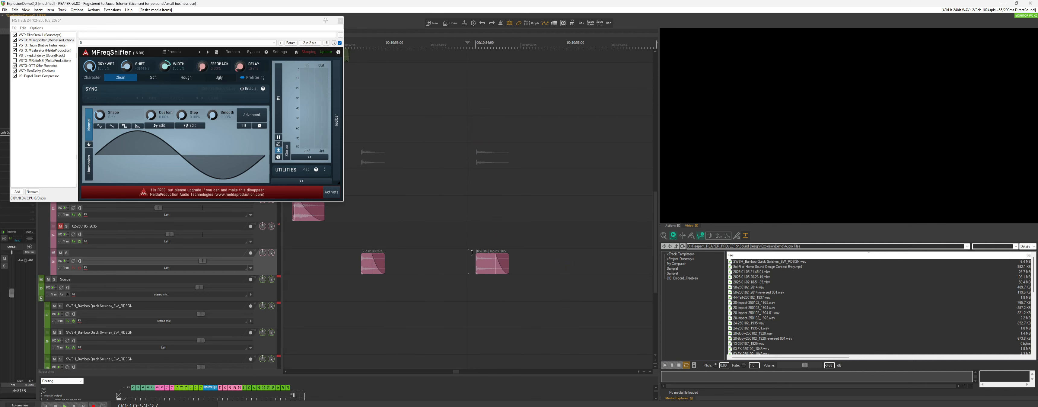
Toggle the fourth Body track's effects and set the time selection to its three gunshot items.
click(79, 268)
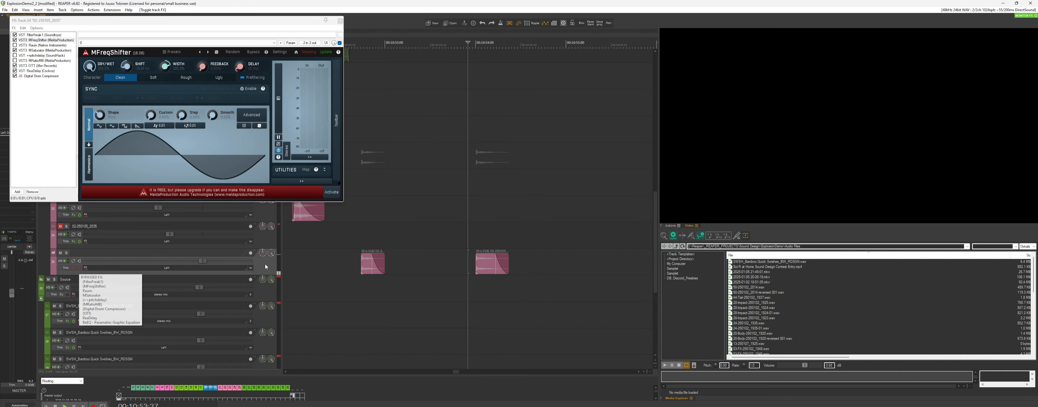
scroll(265, 267, down, 5)
key(space)
key(space)
scroll(415, 272, up, 3)
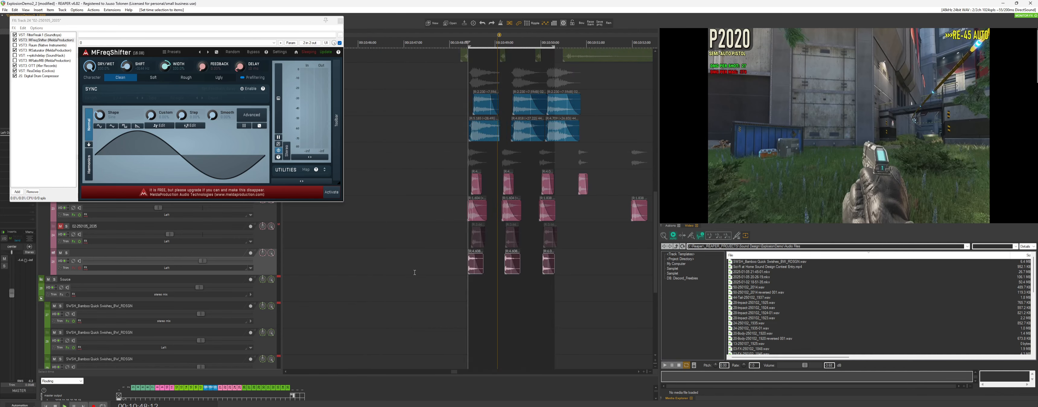
scroll(414, 272, up, 2)
Play from just before the first gunshot and compare the mix with the fourth Body track muted and unmuted.
click(457, 273)
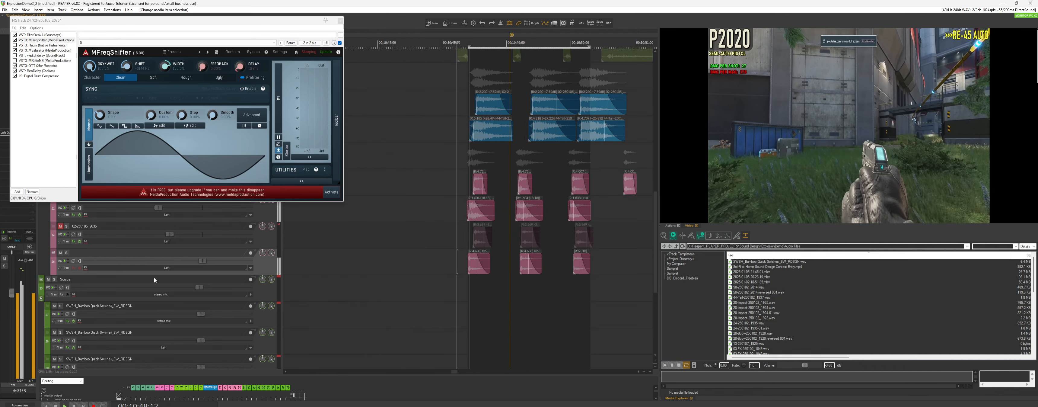
click(60, 253)
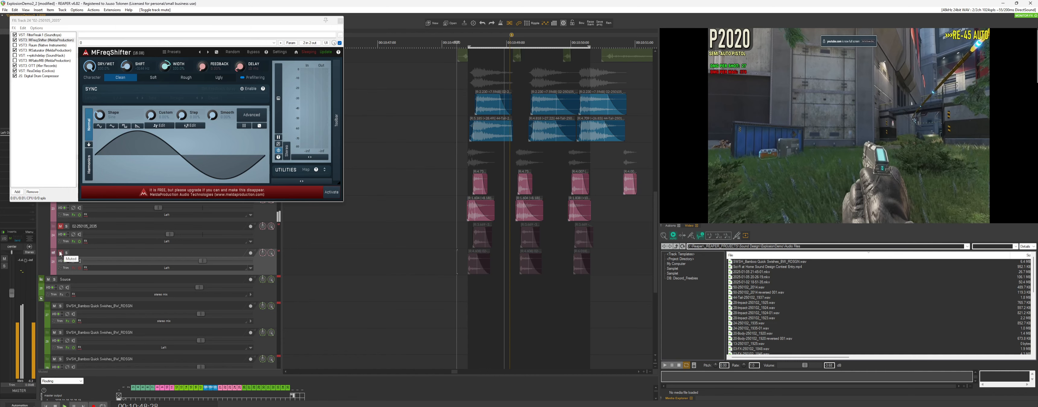
click(60, 252)
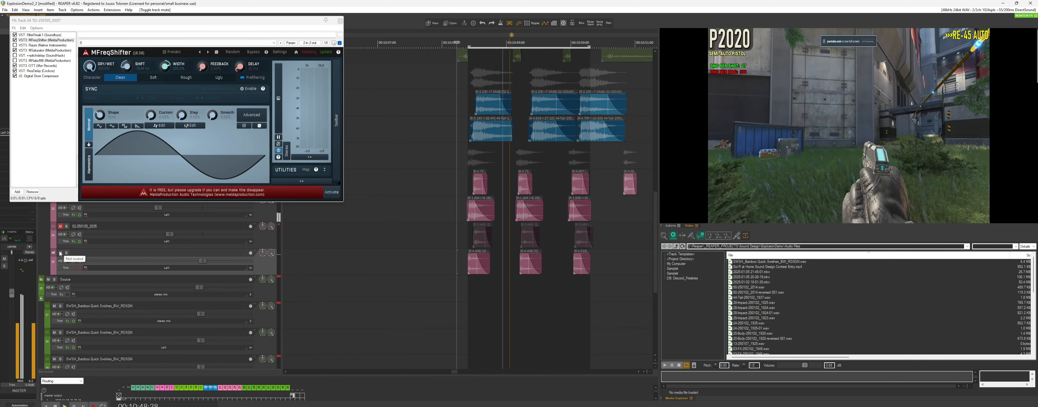
click(60, 253)
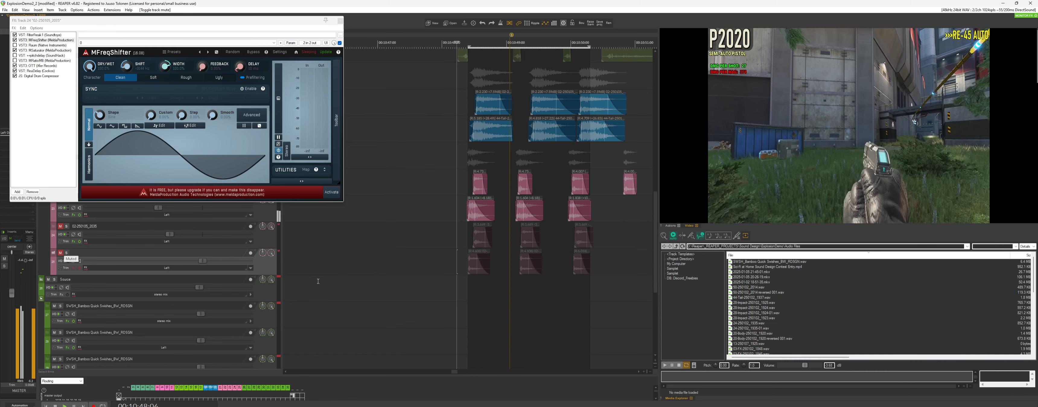
scroll(476, 274, down, 3)
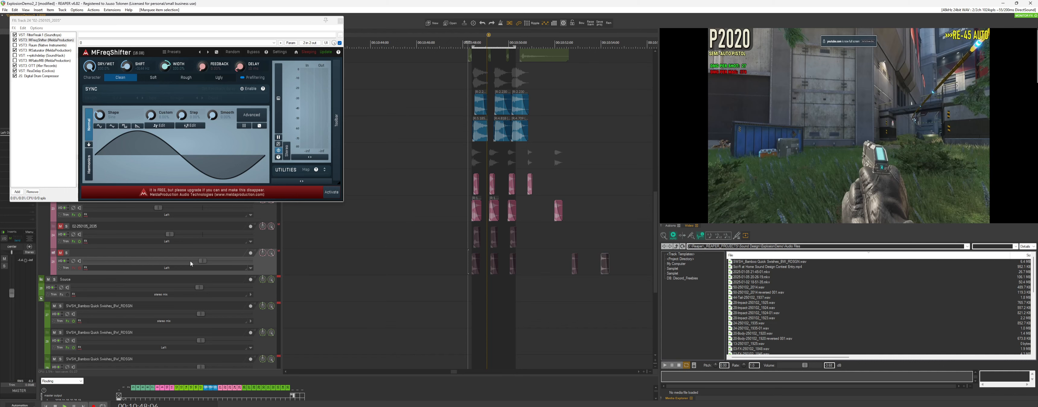
click(61, 253)
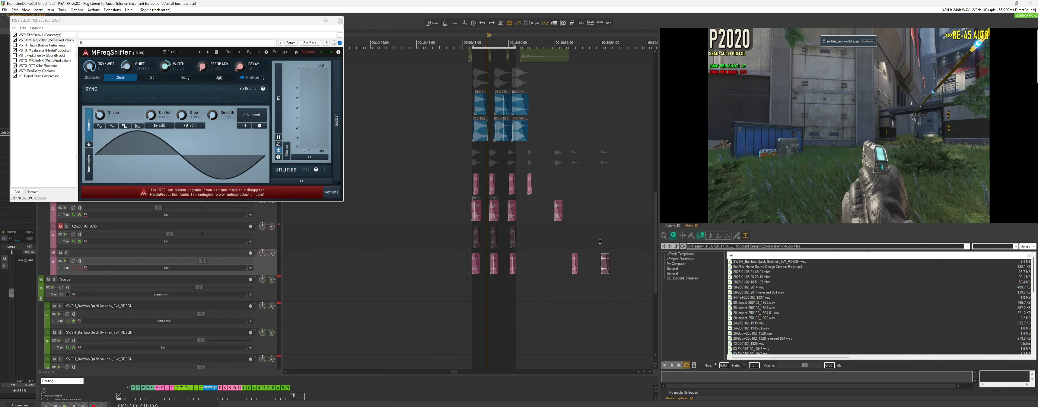
With the fourth Body track soloed, lengthen its duplicated item further and reset that item's playback rate.
click(575, 269)
scroll(575, 269, up, 4)
click(67, 253)
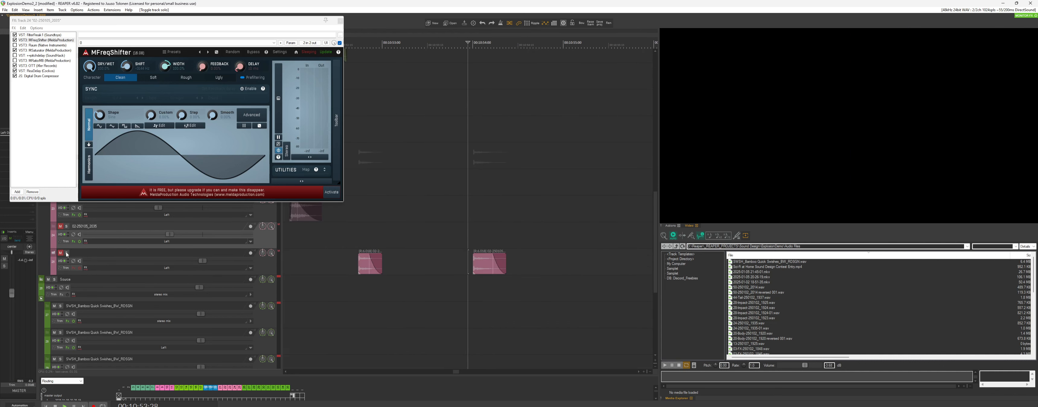
drag(507, 266, 582, 266)
double_click(524, 263)
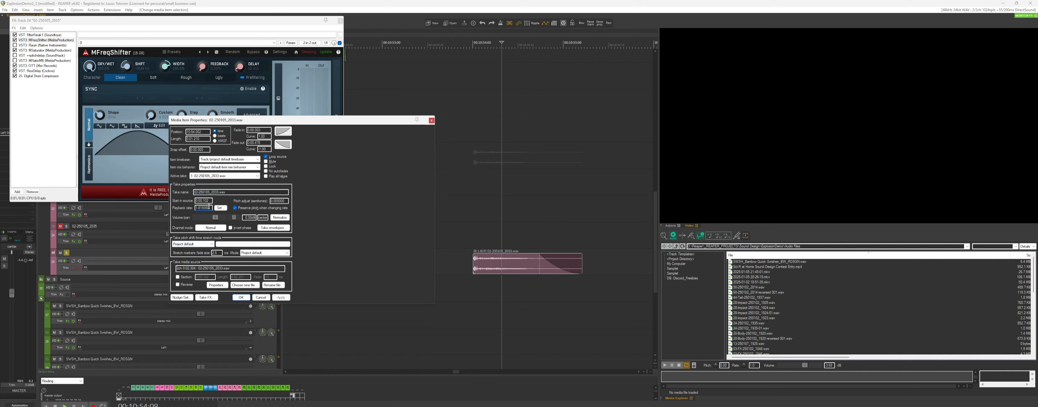
click(242, 297)
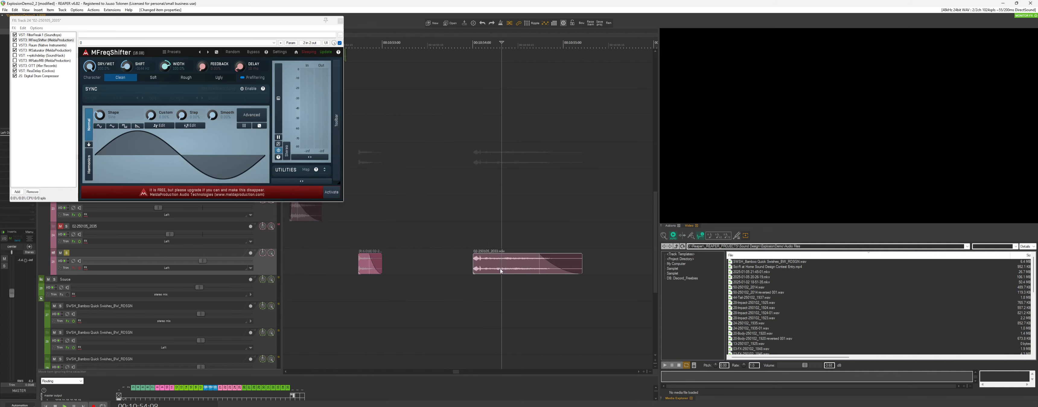
Play the lengthened duplicate, slip its contents slightly and play it again.
click(509, 269)
key(space)
key(space)
drag(510, 269, 496, 270)
key(space)
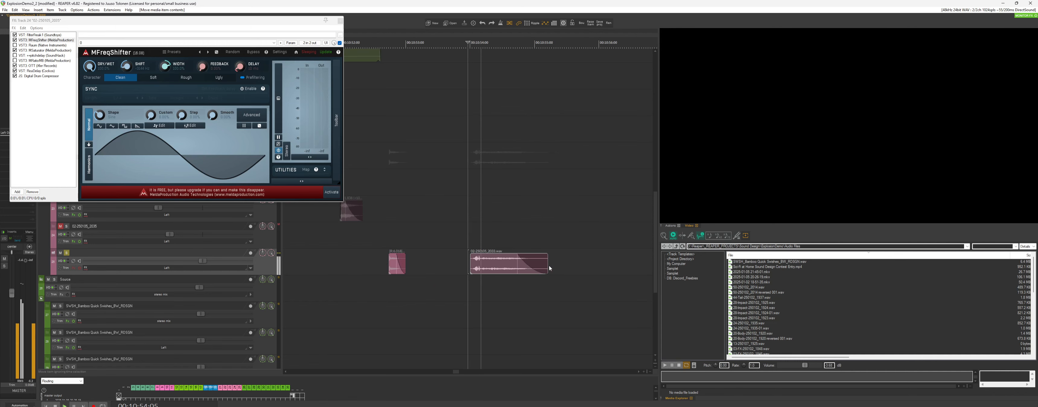
key(space)
Delete the fourth Body track's lengthened duplicate and unsolo the track.
scroll(499, 277, down, 3)
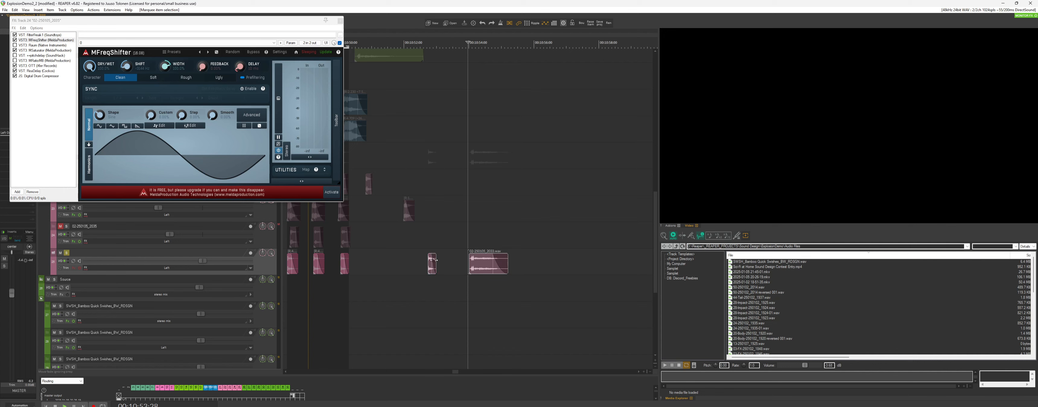
key(Delete)
scroll(483, 273, down, 2)
click(67, 254)
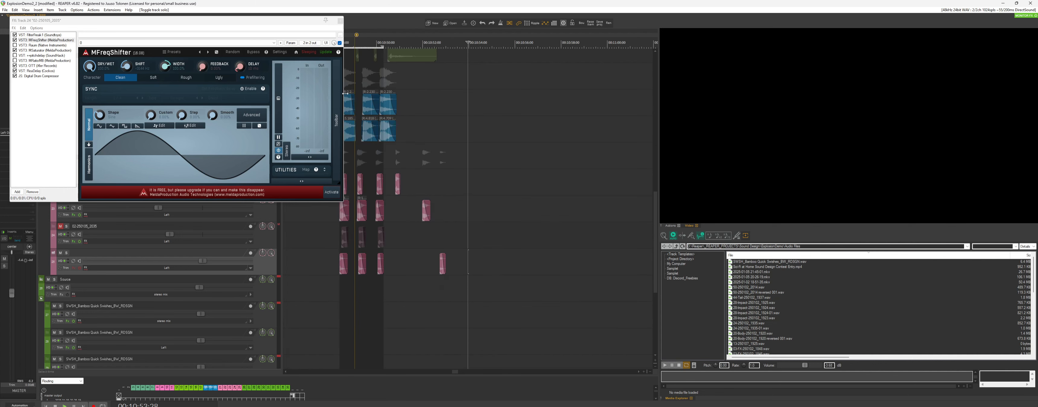
Close the effects window and play from before the first gunshot, comparing the soloed Body folder with the full mix.
click(339, 21)
click(338, 174)
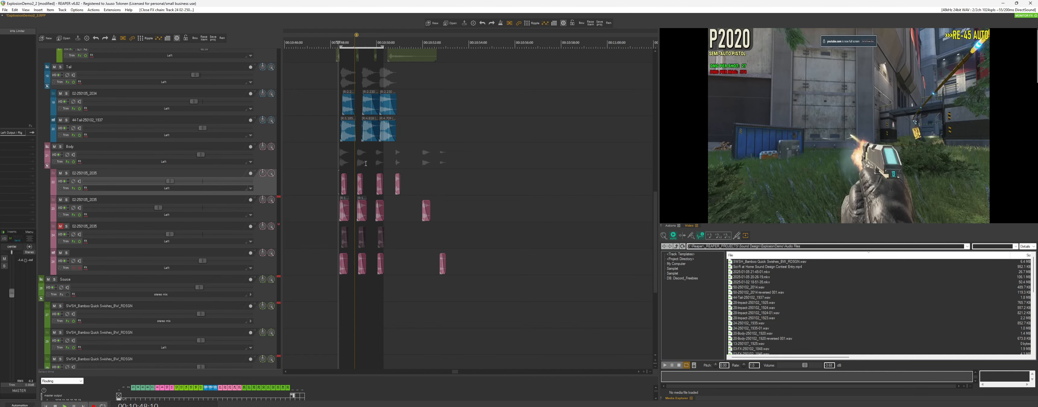
scroll(366, 164, up, 2)
scroll(504, 202, down, 3)
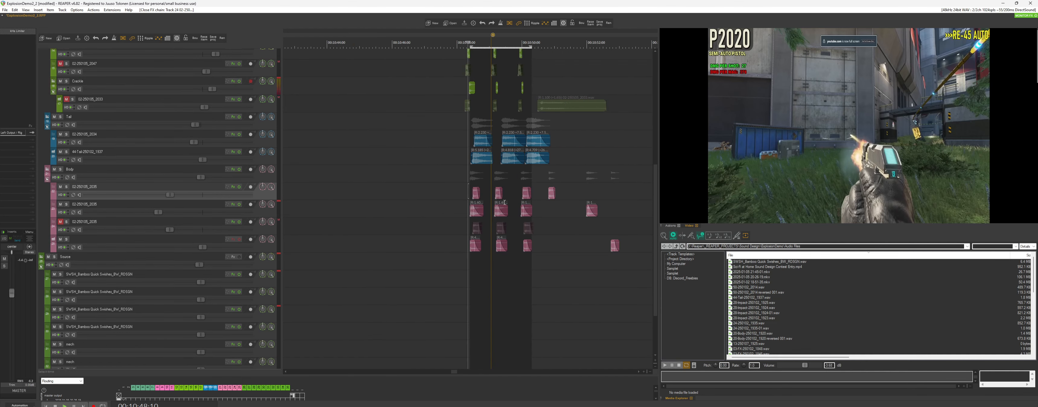
click(60, 169)
scroll(472, 182, up, 1)
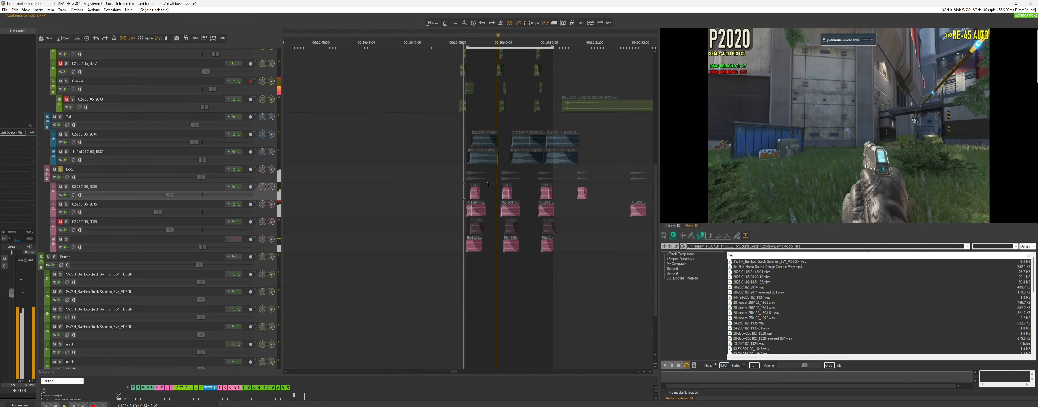
scroll(478, 191, down, 1)
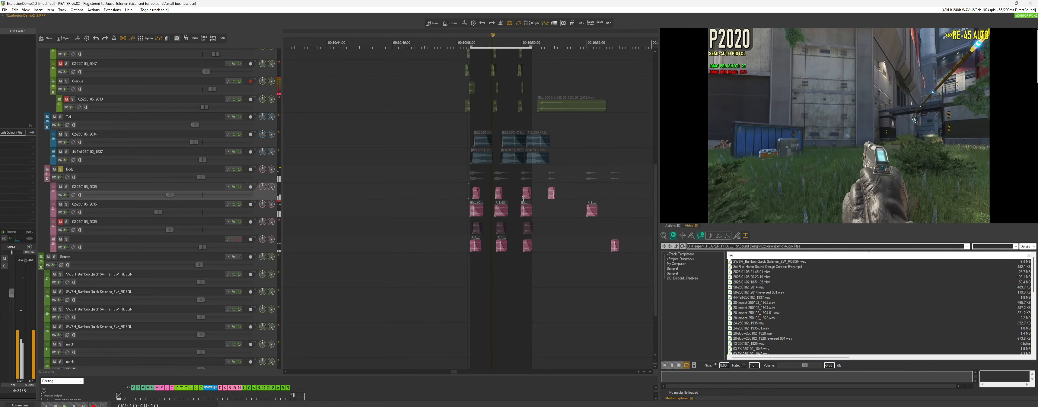
click(60, 170)
click(465, 176)
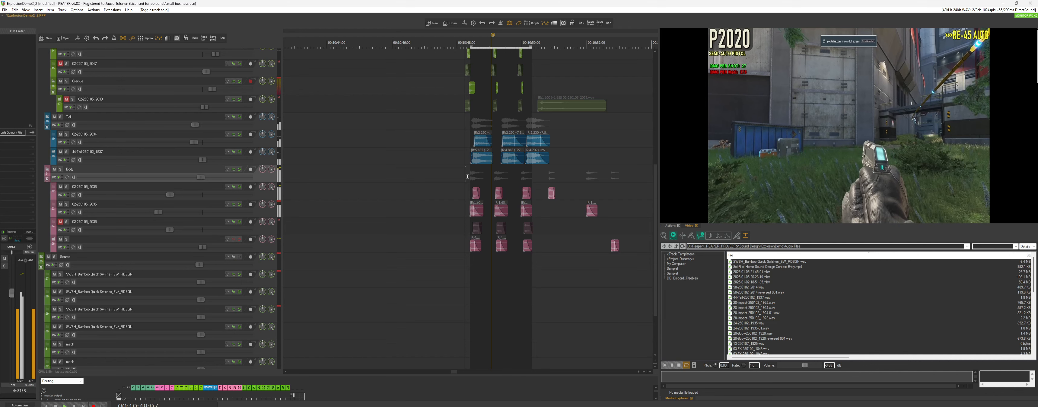
Delete the leftover spare items after the third gunshot on the Body tracks.
scroll(589, 185, down, 2)
drag(591, 197, 529, 251)
key(Delete)
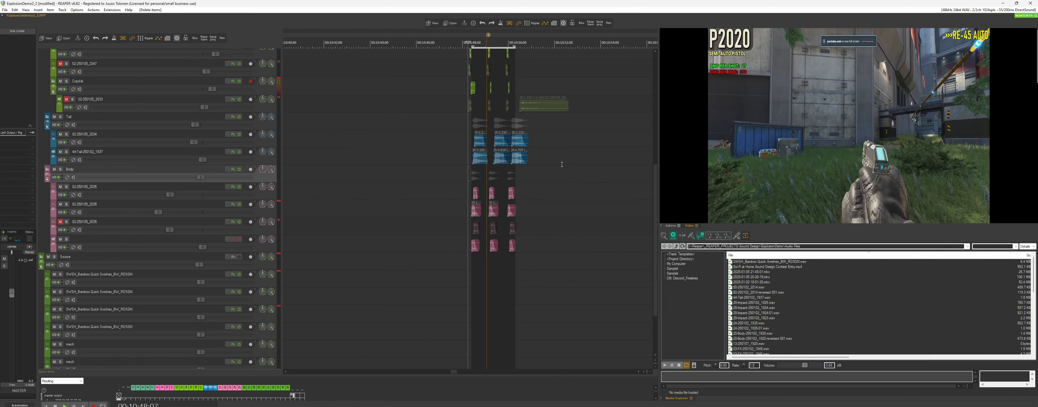
Copy the third item on the 02-250105_2034 Tail track into the empty space after the gunshots and lengthen it over several repetitions.
scroll(509, 138, down, 1)
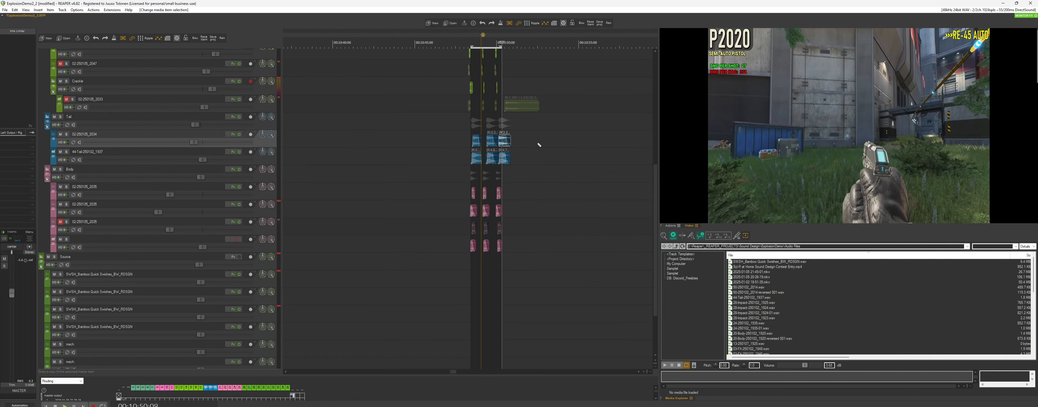
drag(527, 140, 627, 140)
scroll(517, 169, up, 2)
scroll(564, 262, up, 5)
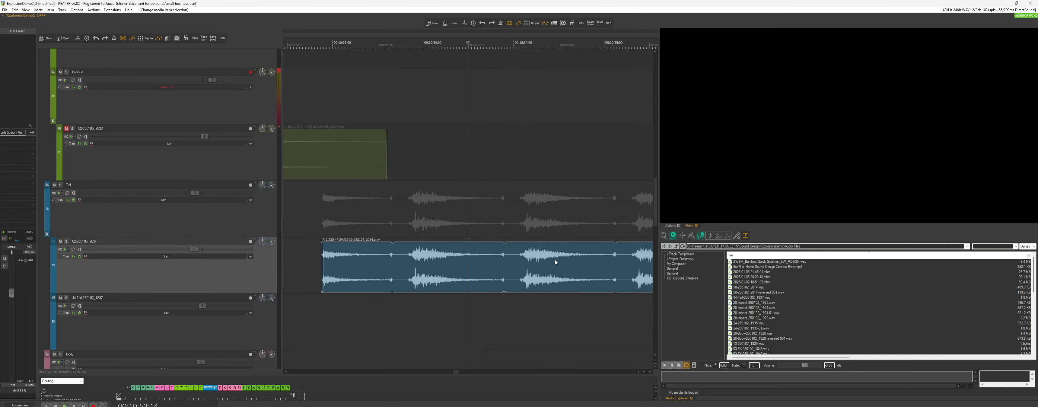
Play the lengthened Tail copy and compare its sound with the 02-250105_2034 track's effects enabled and bypassed.
scroll(491, 258, down, 1)
click(409, 164)
scroll(410, 164, down, 1)
click(459, 169)
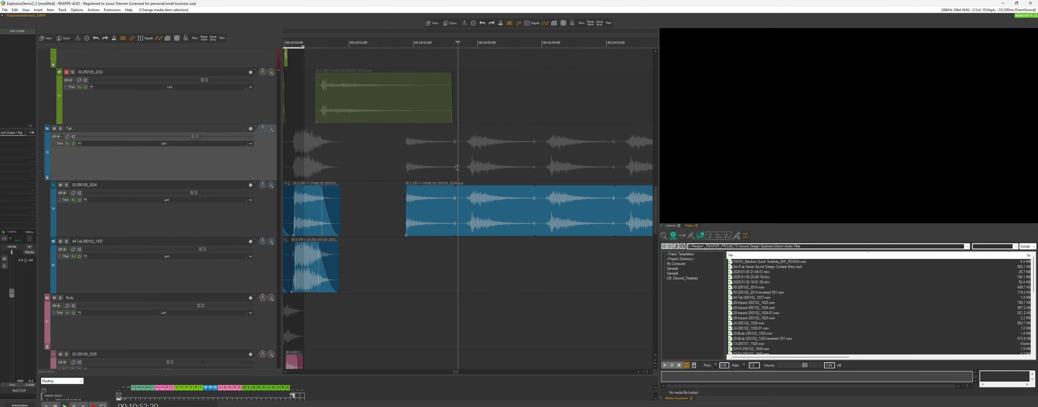
scroll(460, 171, down, 1)
key(space)
scroll(485, 205, up, 2)
scroll(479, 207, down, 1)
key(space)
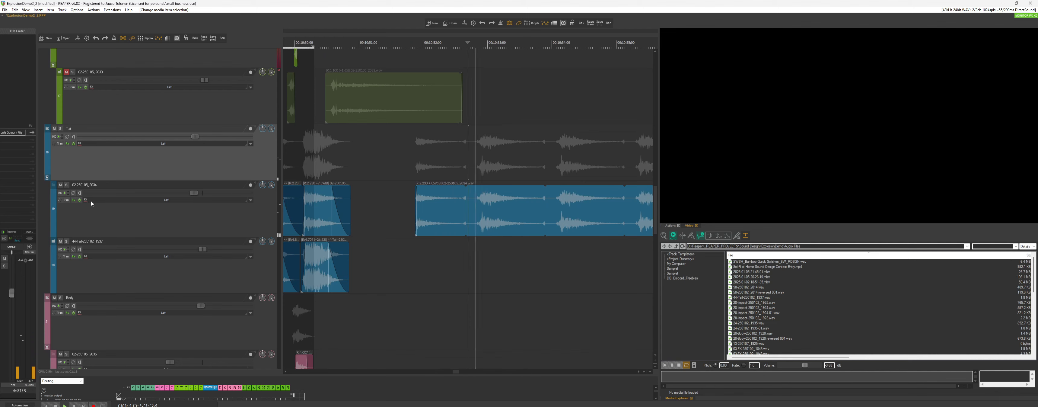
key(space)
scroll(314, 208, down, 2)
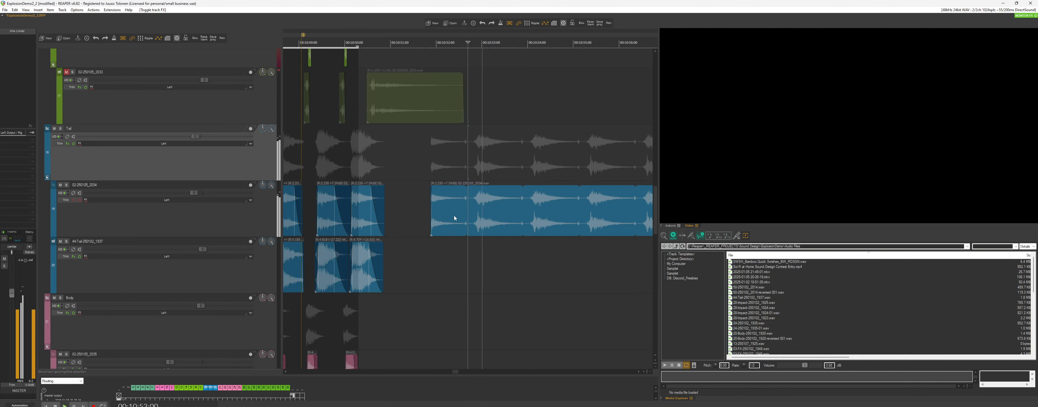
Reset the lengthened Tail copy's playback rate to normal speed in its item properties and play it.
double_click(479, 210)
double_click(206, 208)
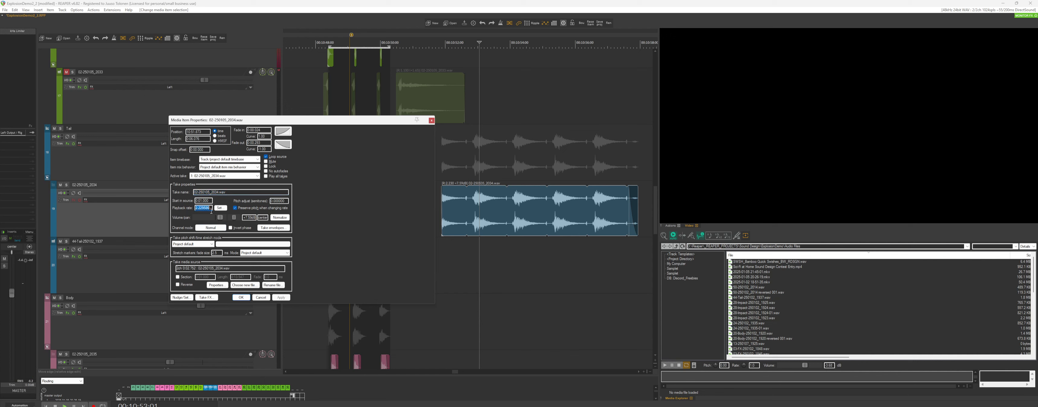
click(281, 298)
key(Return)
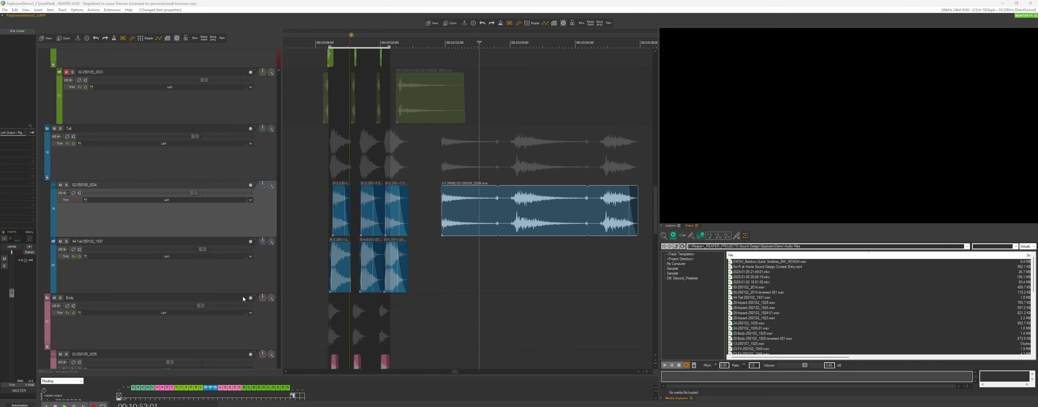
click(503, 171)
key(space)
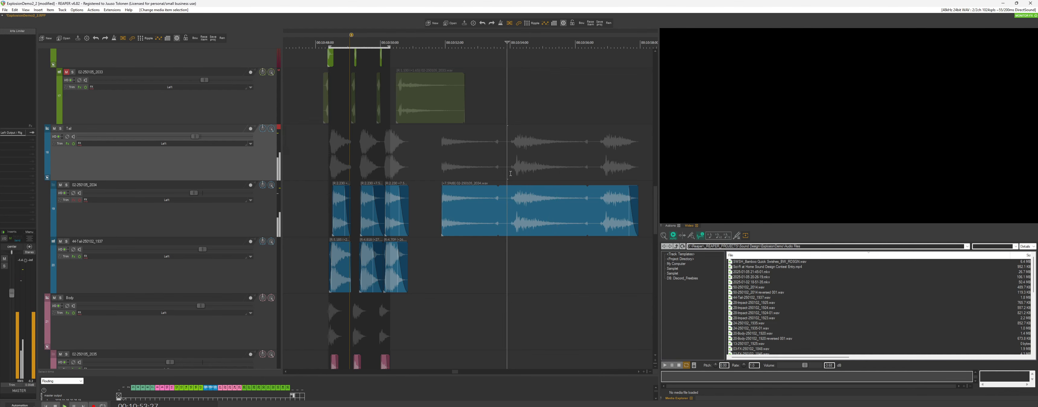
scroll(512, 197, up, 4)
scroll(512, 199, down, 3)
key(space)
Slip the contents of the lengthened Tail copy slightly and play it from its second burst.
click(523, 207)
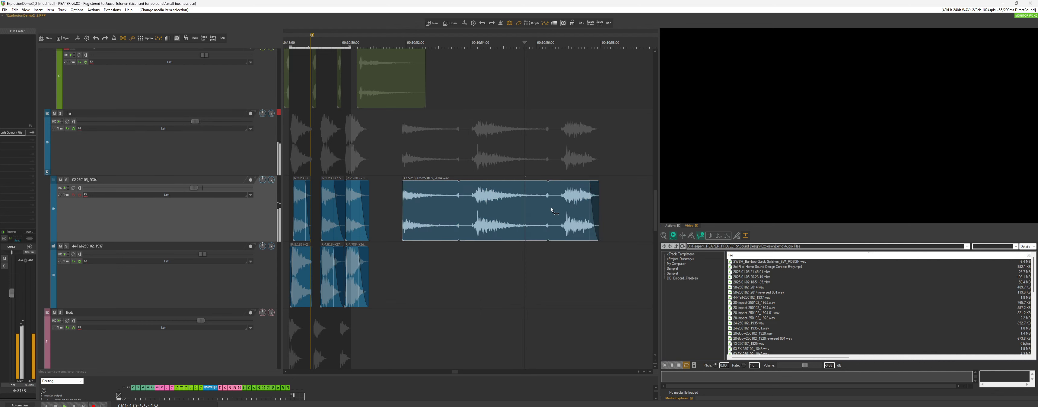
drag(554, 211, 470, 219)
click(472, 169)
key(space)
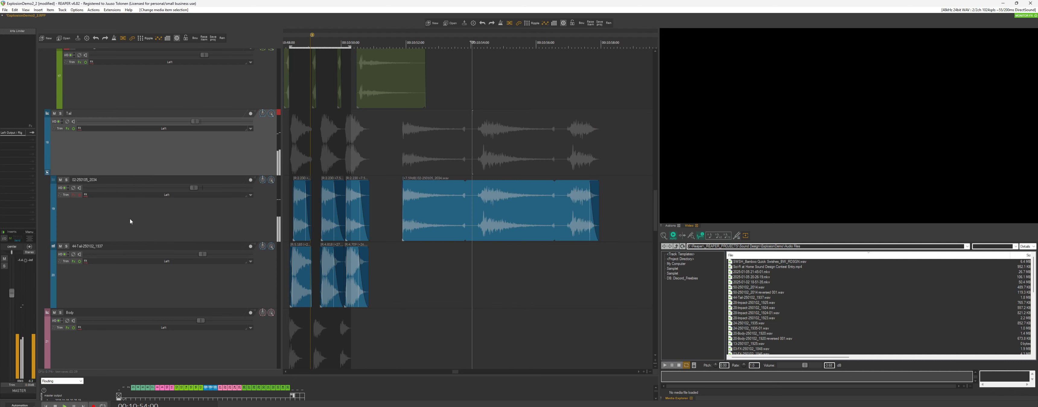
Audition the normal-speed Tail copy with the effects bypassed on both the Tail folder and the 02-250105_2034 track.
scroll(398, 217, down, 2)
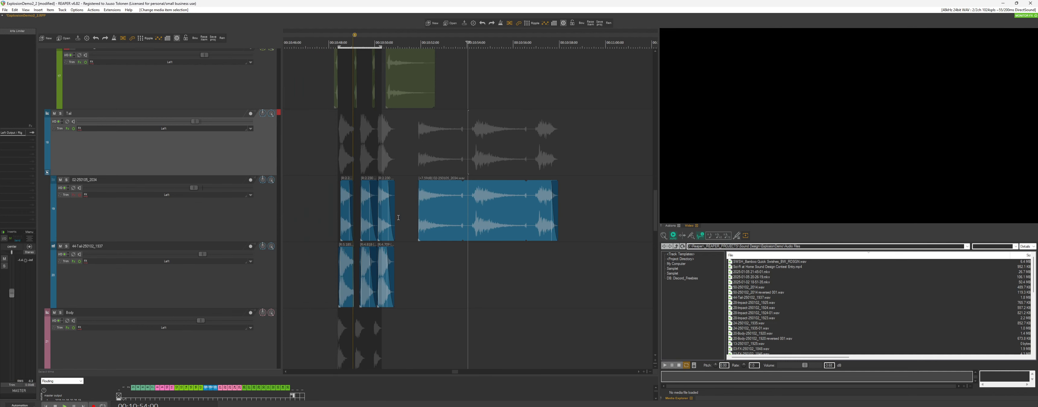
key(space)
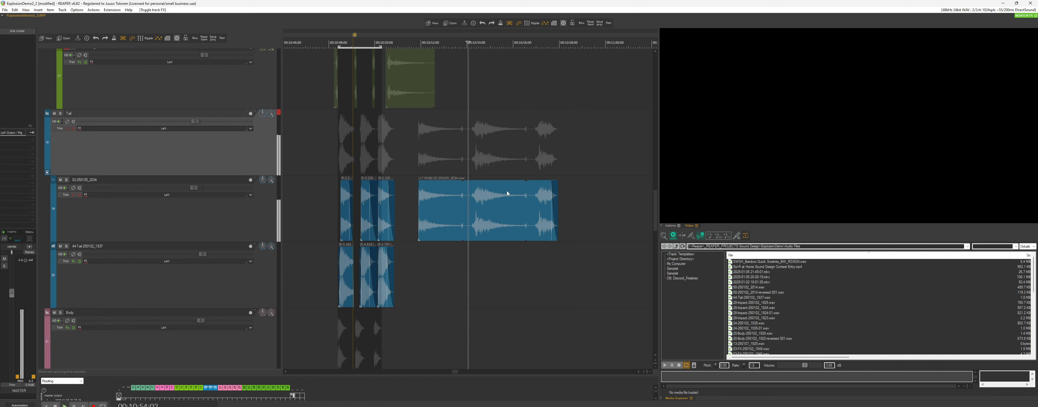
key(space)
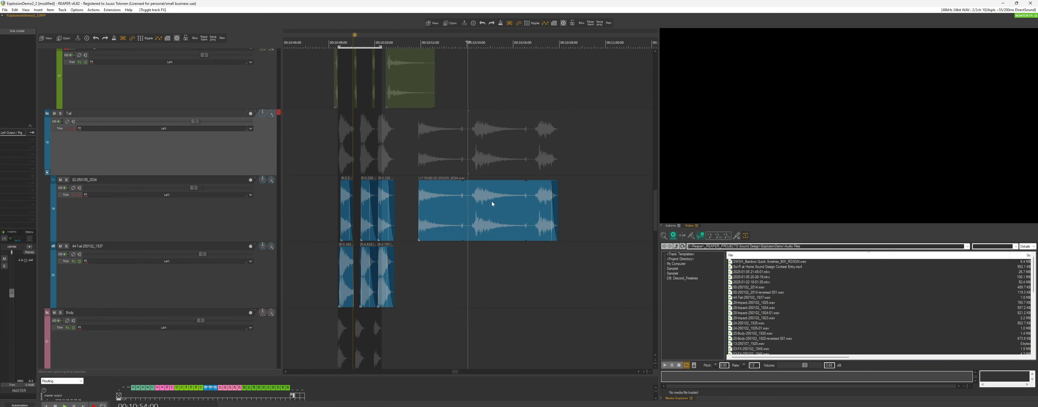
click(457, 201)
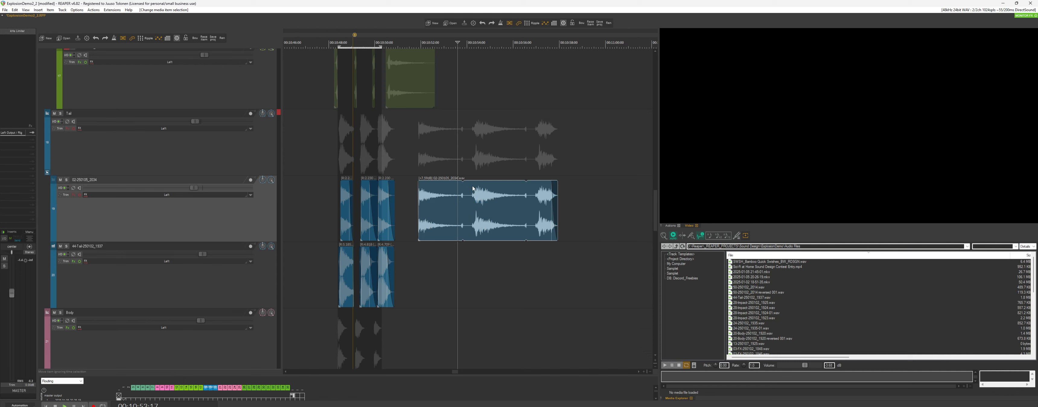
click(470, 163)
key(space)
key(space)
Delete the lengthened Tail copy and place a fresh copy of the third 02-250105_2034 item after the gunshots.
click(456, 202)
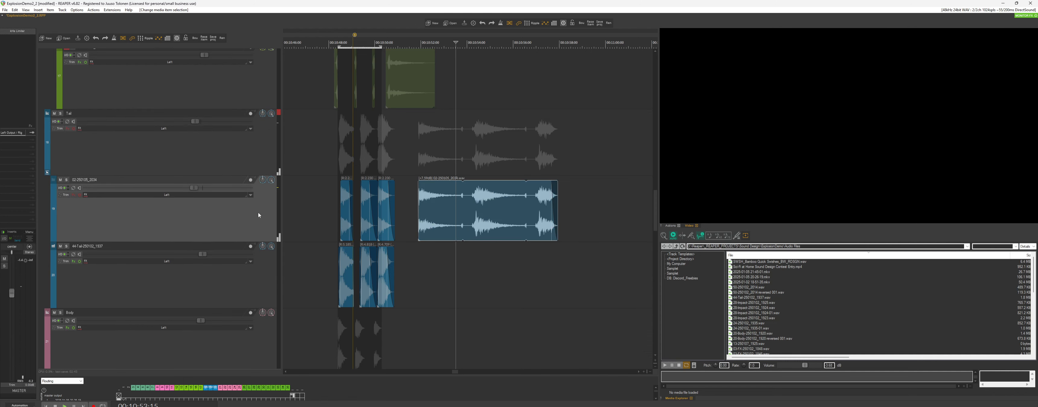
key(Delete)
drag(397, 217, 441, 218)
scroll(479, 198, up, 4)
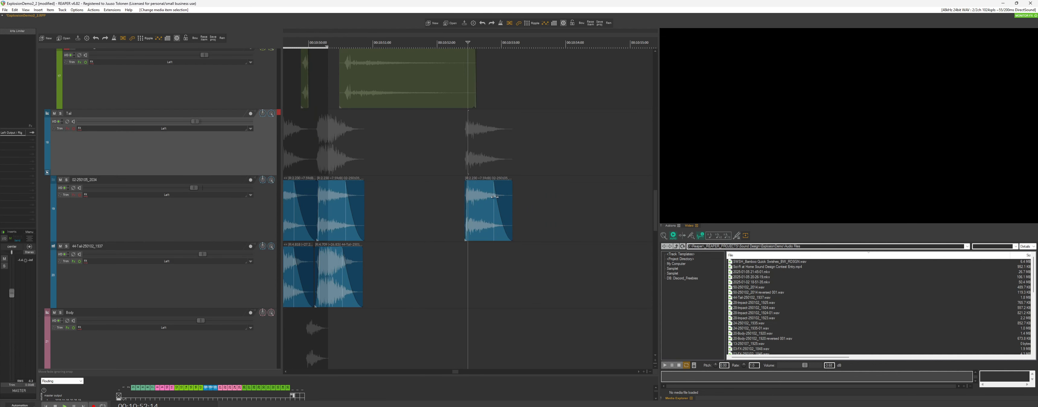
Re-enable the 02-250105_2034 track's effects, open its effects window at MFreqShifter and play the fresh copy.
click(466, 159)
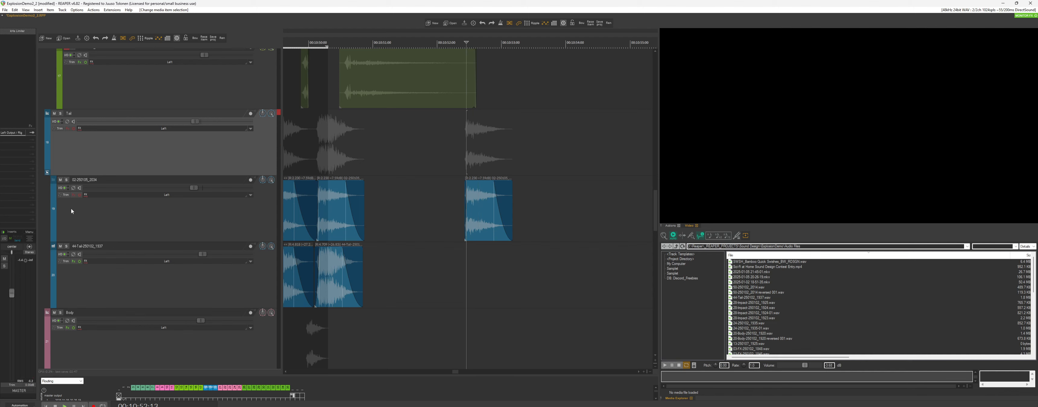
click(75, 195)
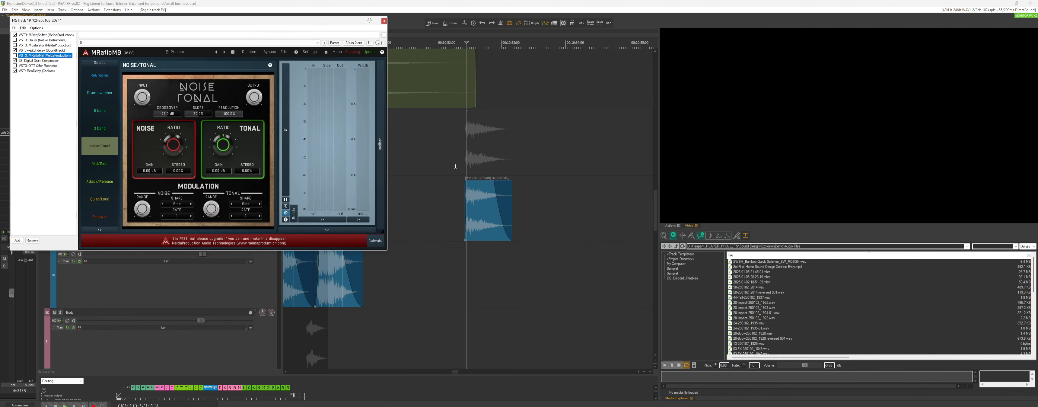
key(space)
key(space)
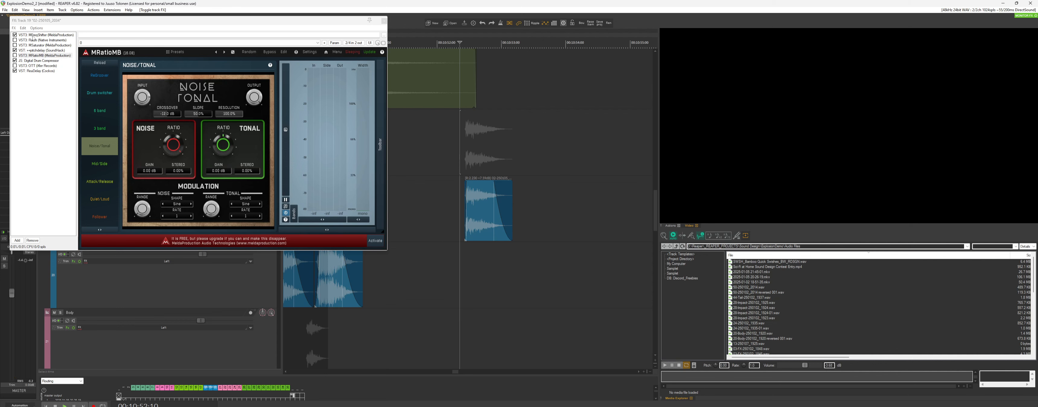
click(44, 35)
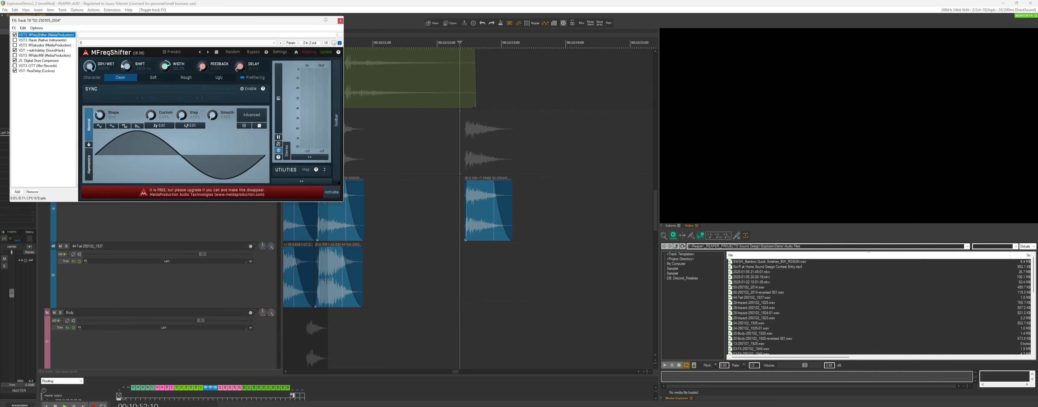
drag(142, 25, 162, 43)
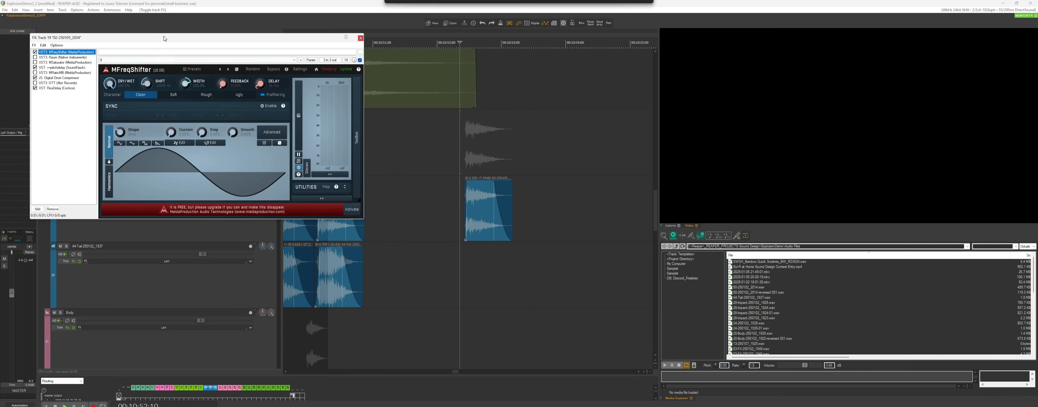
key(space)
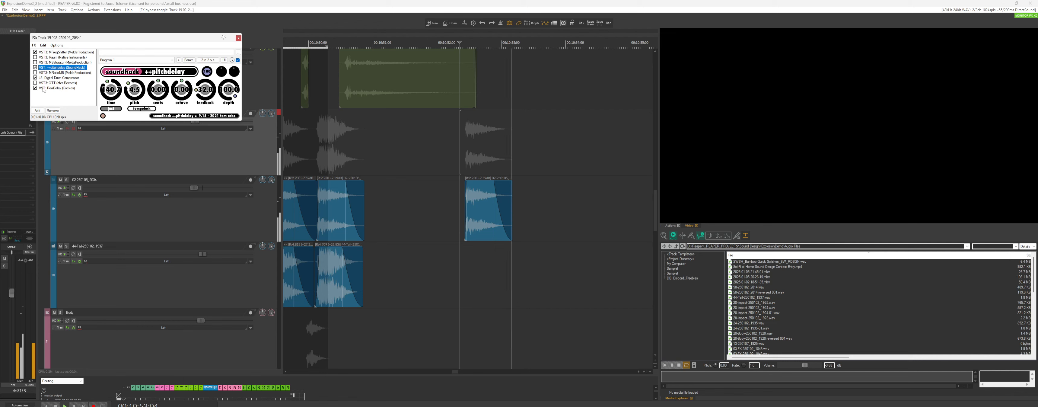
Compare the copy with ++pitchdelay switched off and on, check ReaDelay, and close the effects window.
click(35, 67)
click(35, 68)
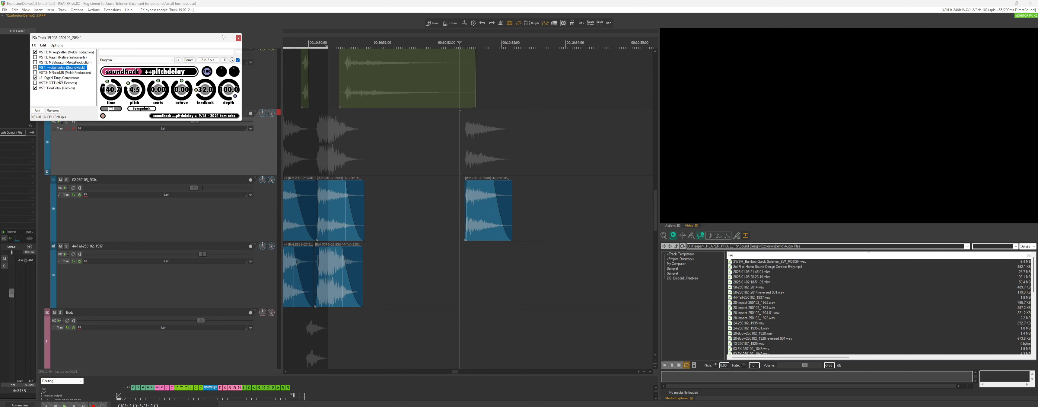
click(35, 88)
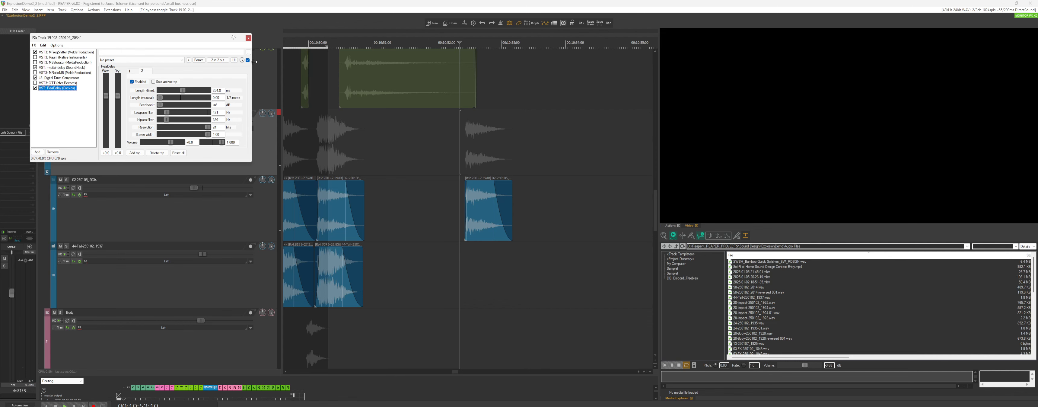
click(248, 39)
Place the cursor before the first gunshot, re-enable the Tail folder's effects and solo the folder.
scroll(442, 189, down, 2)
click(443, 192)
scroll(442, 192, down, 3)
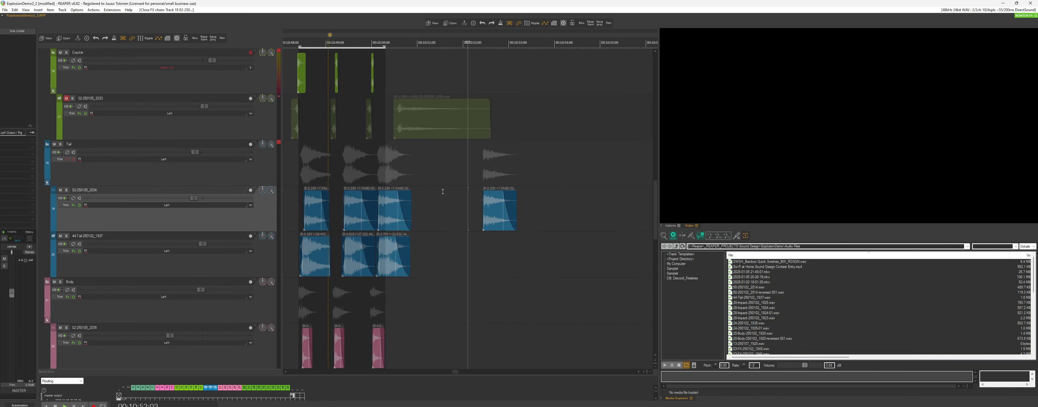
click(355, 167)
scroll(461, 192, up, 5)
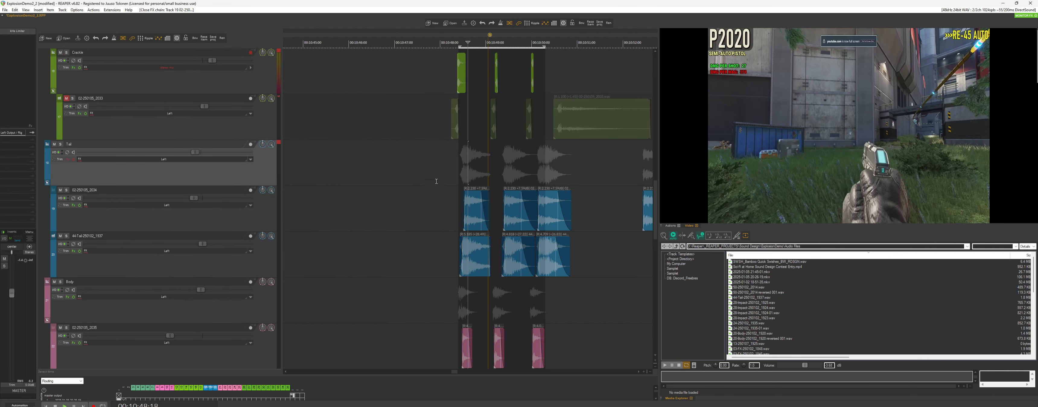
click(74, 159)
click(61, 144)
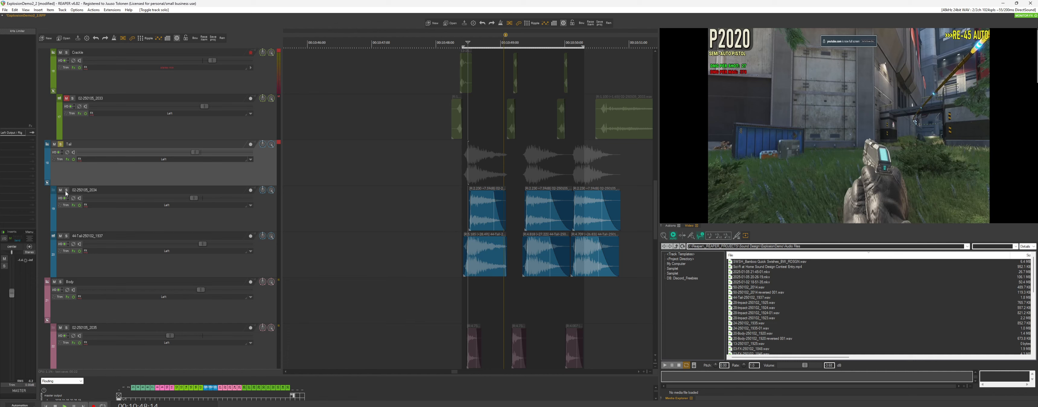
Unsolo the Tail folder, mute the 02-250105_2034 track and play the mix from before the first gunshot.
scroll(360, 196, down, 4)
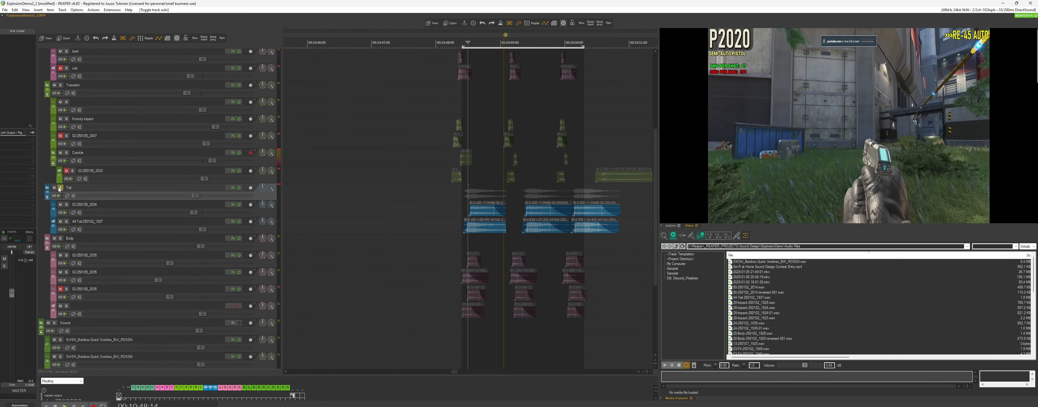
click(60, 188)
click(60, 205)
key(space)
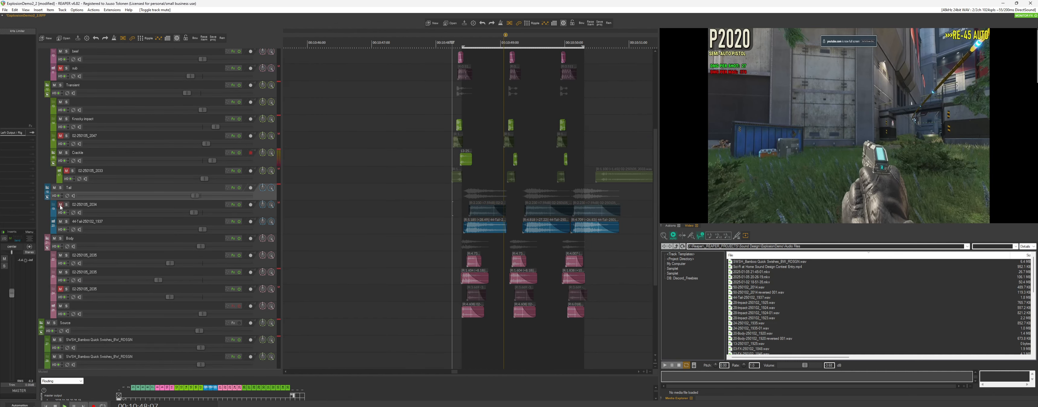
Unmute the 02-250105_2034 track and play the full mix again from just before the first gunshot.
click(61, 206)
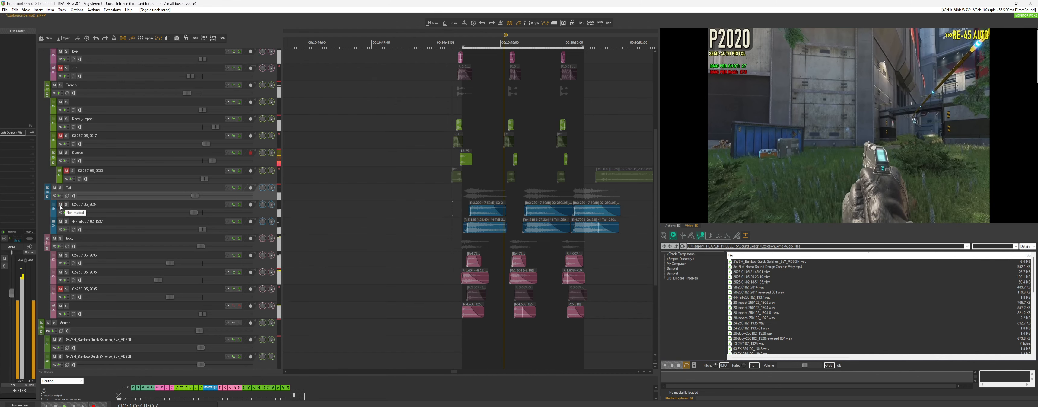
scroll(416, 212, down, 2)
click(235, 209)
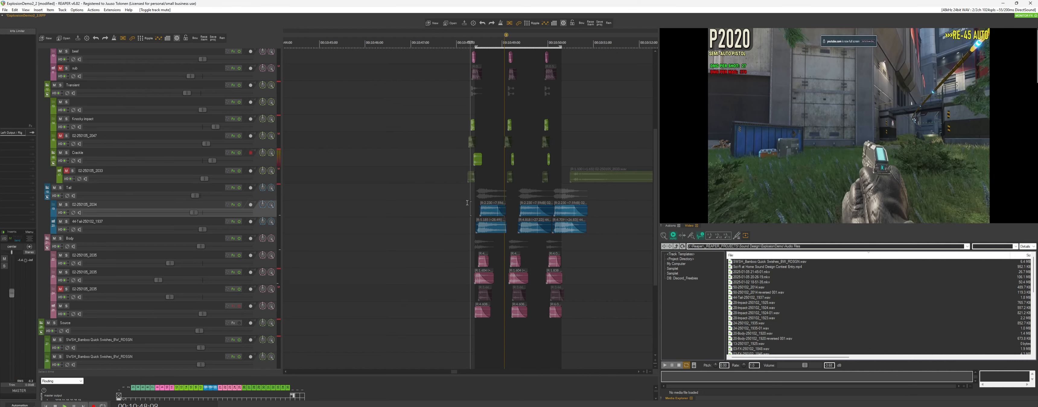
key(v)
key(space)
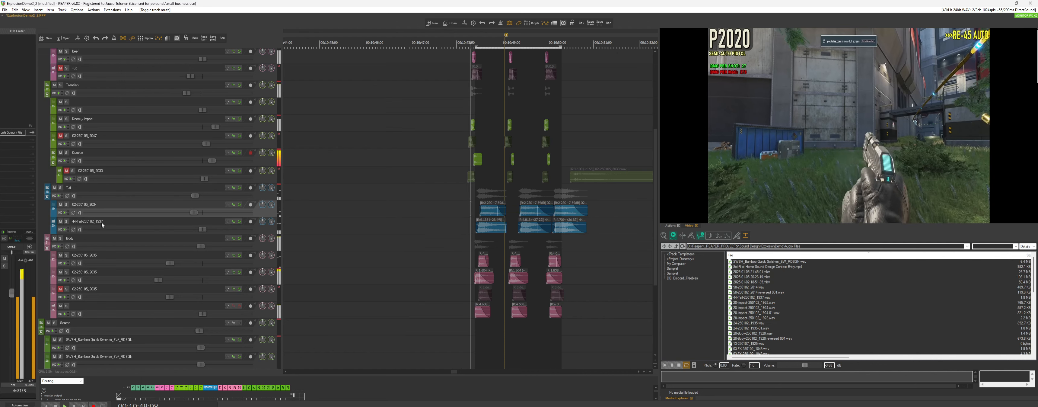
Try raising and lowering the 02-250105_2034 track's volume during playback and undo the changes.
drag(203, 212, 222, 211)
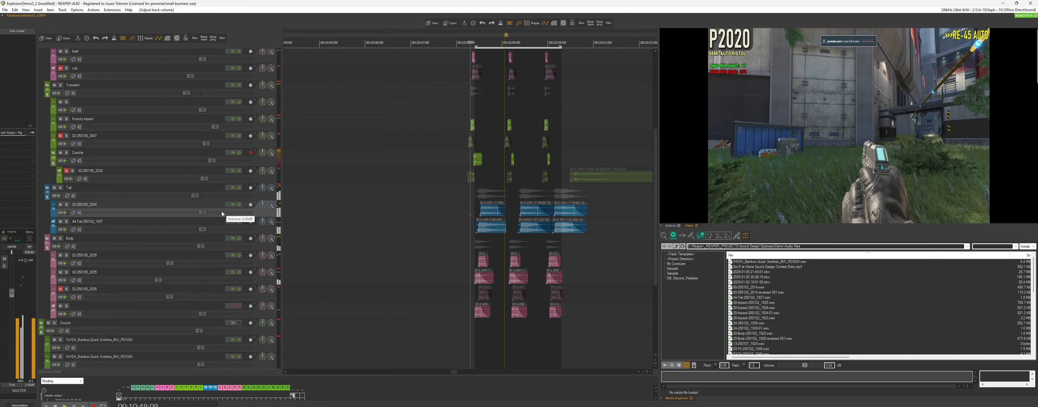
drag(221, 211, 199, 212)
key(ctrl+z)
key(ctrl+z)
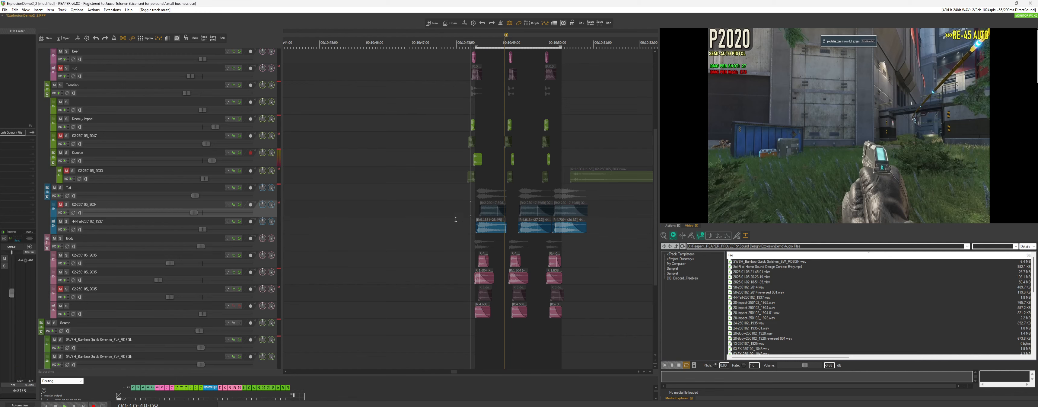
scroll(456, 219, down, 4)
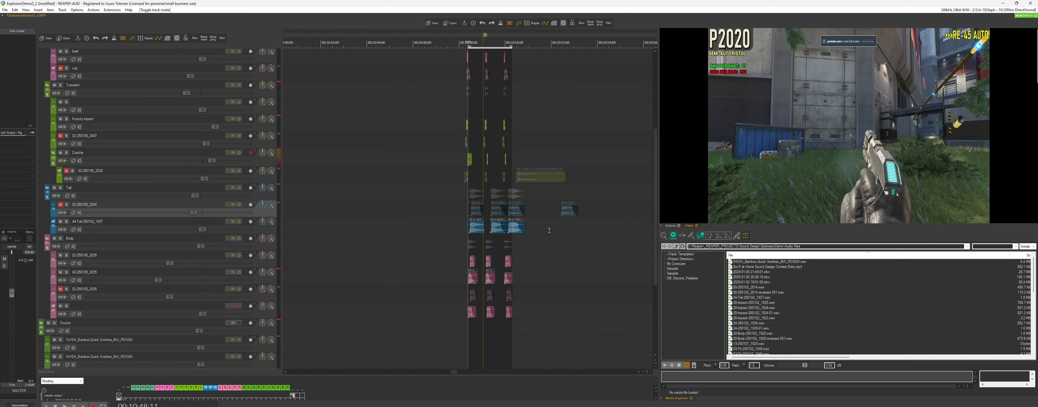
Copy a 44-Tail-250102_1937 item into the empty space after the gunshots and extend the copy so it loops several times.
click(518, 228)
drag(518, 228, 558, 229)
drag(565, 230, 671, 230)
click(571, 227)
scroll(564, 228, up, 4)
click(541, 239)
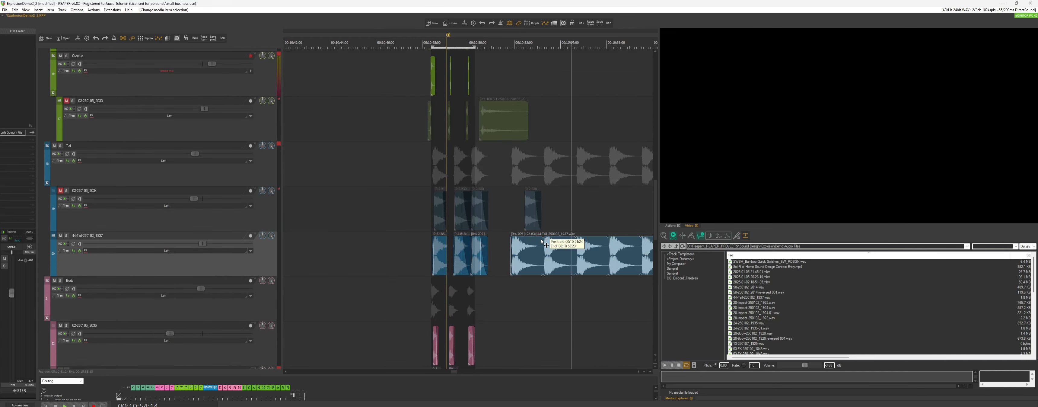
Bypass the effects on the 44-Tail-250102_1937 track and play the looped copy on its own.
scroll(541, 239, up, 5)
scroll(494, 255, down, 2)
click(493, 249)
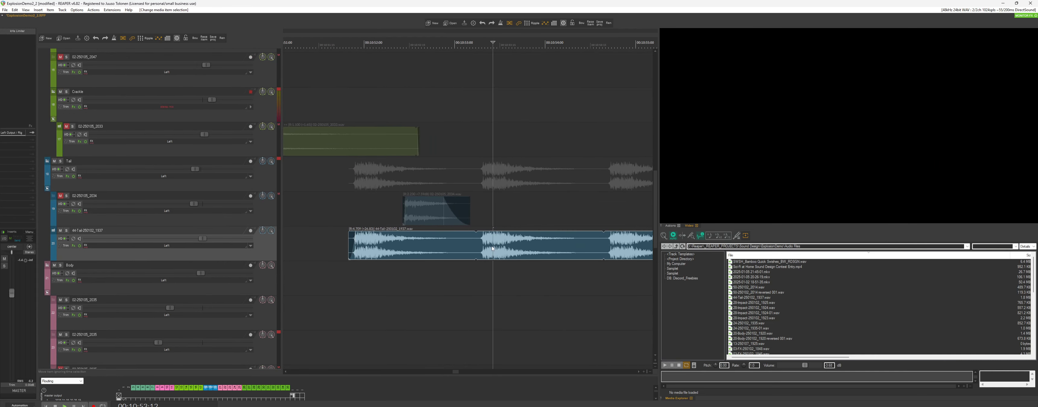
click(478, 224)
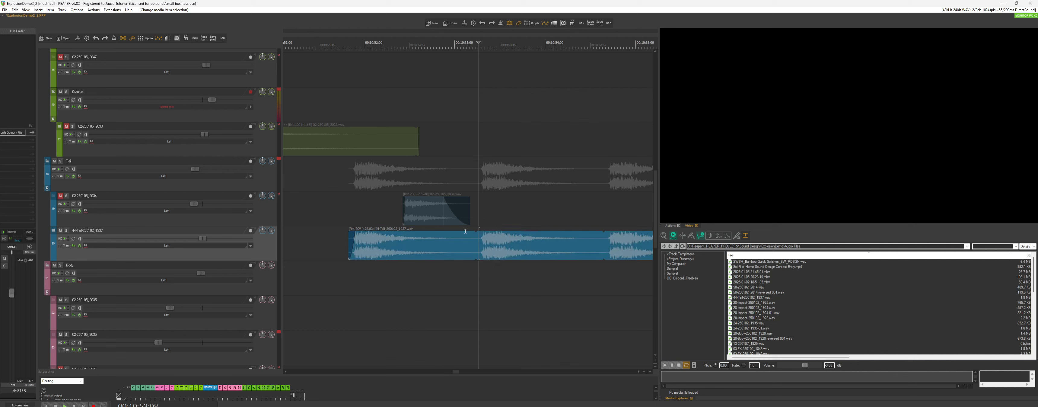
click(80, 247)
key(space)
scroll(441, 245, down, 2)
Set the copied tail item's playback rate to 1.0 in its item properties and play it at original speed.
double_click(475, 247)
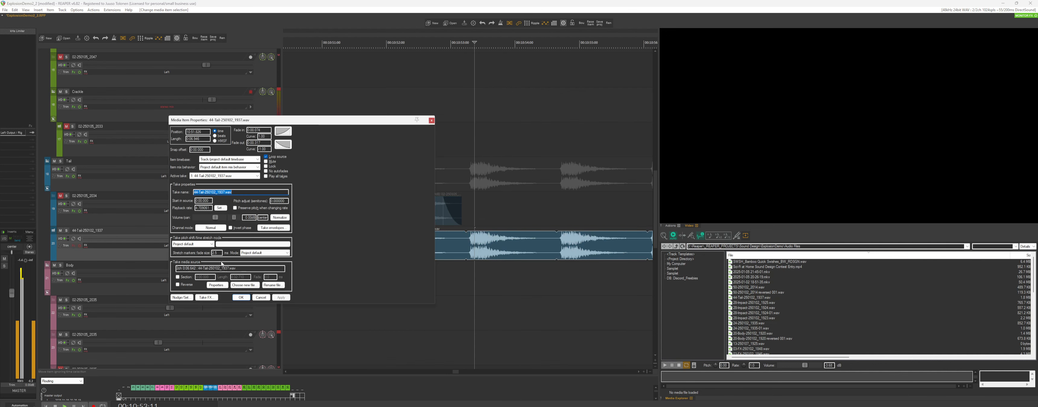
click(280, 297)
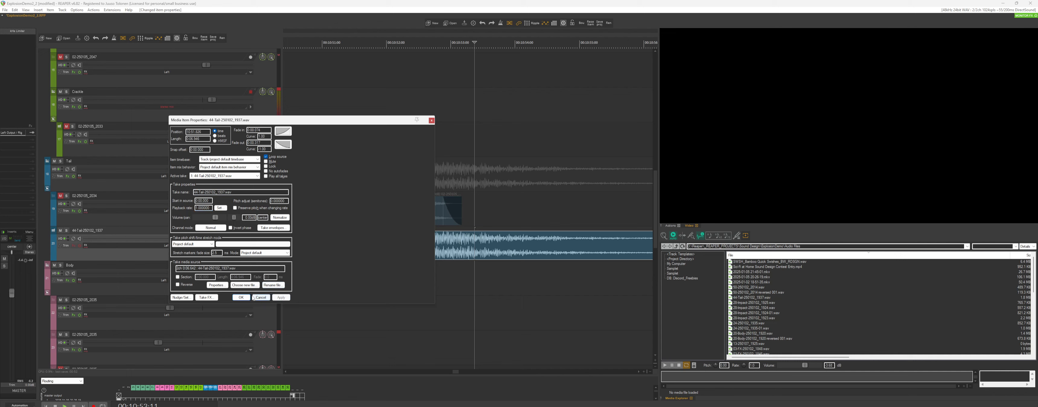
click(241, 297)
click(386, 220)
key(space)
scroll(495, 240, down, 4)
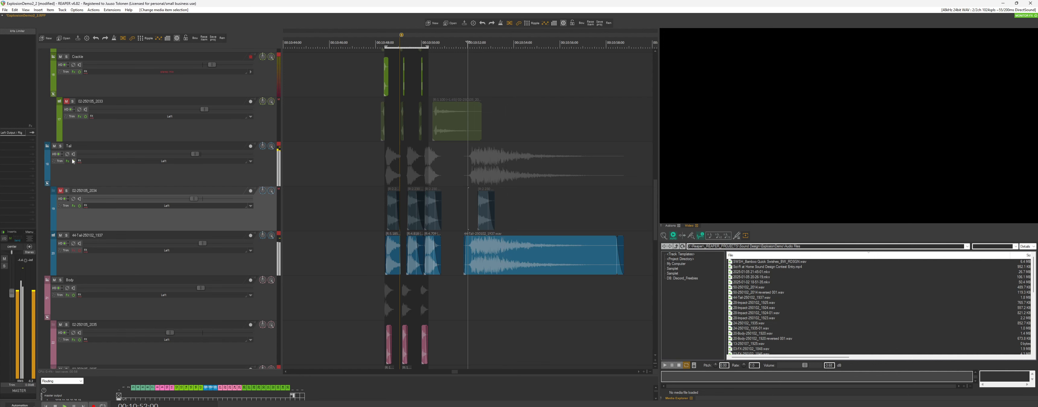
Bypass the Tail folder's effects and play the original-speed tail copy without the folder processing.
click(73, 161)
click(338, 21)
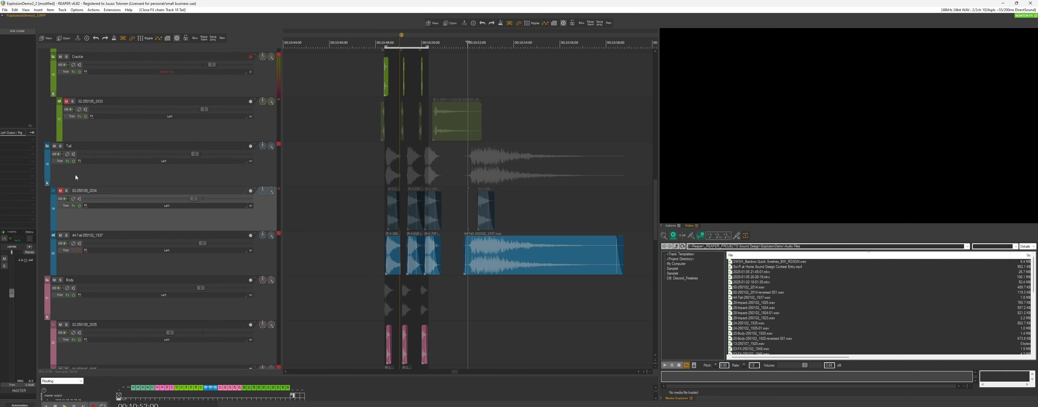
click(74, 161)
key(space)
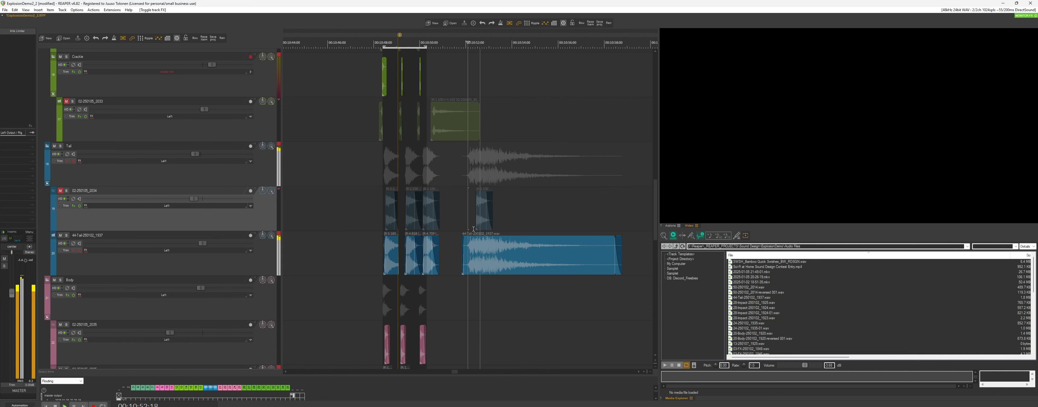
key(space)
Set the time selection to the three original 44-Tail-250102_1937 items and play them.
click(386, 254)
scroll(386, 254, up, 4)
shift+click(508, 253)
key(t)
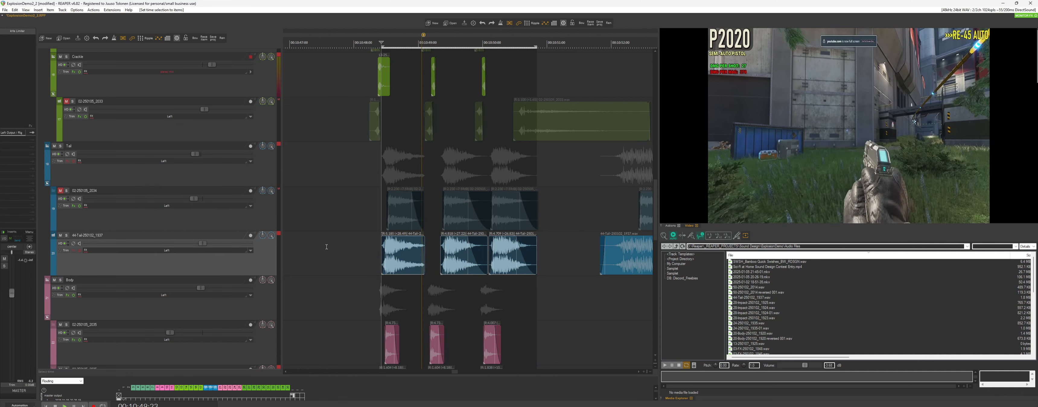
key(space)
Delete the original-speed tail copy after the gunshots and stop playback.
scroll(423, 269, down, 4)
click(577, 266)
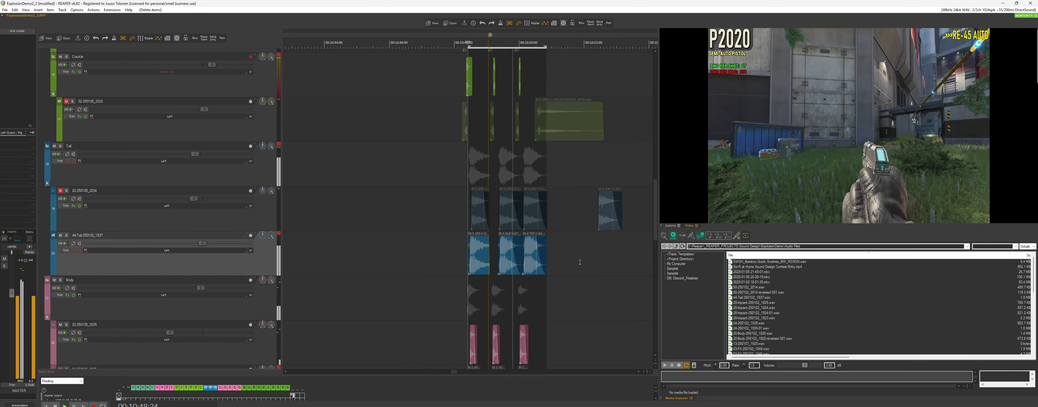
key(Delete)
key(space)
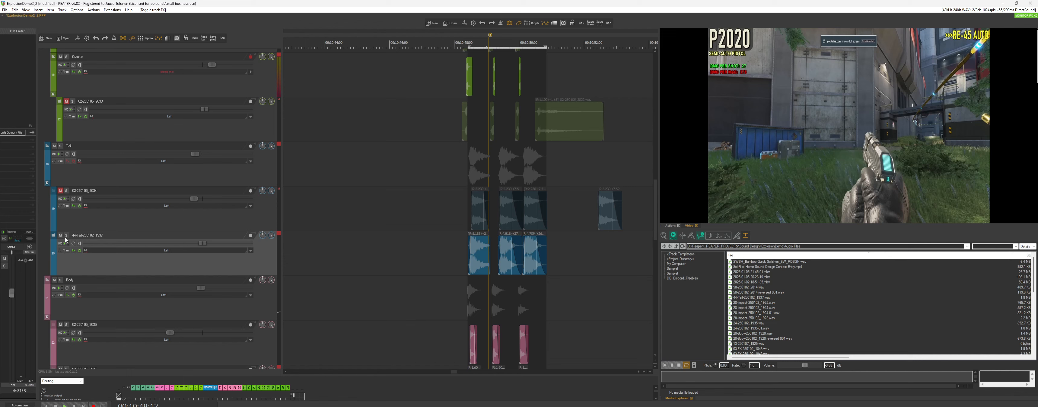
Solo the 44-Tail-250102_1937 track and compare its sound with the MFreqShifter effect toggled on and off.
click(74, 250)
scroll(438, 265, up, 4)
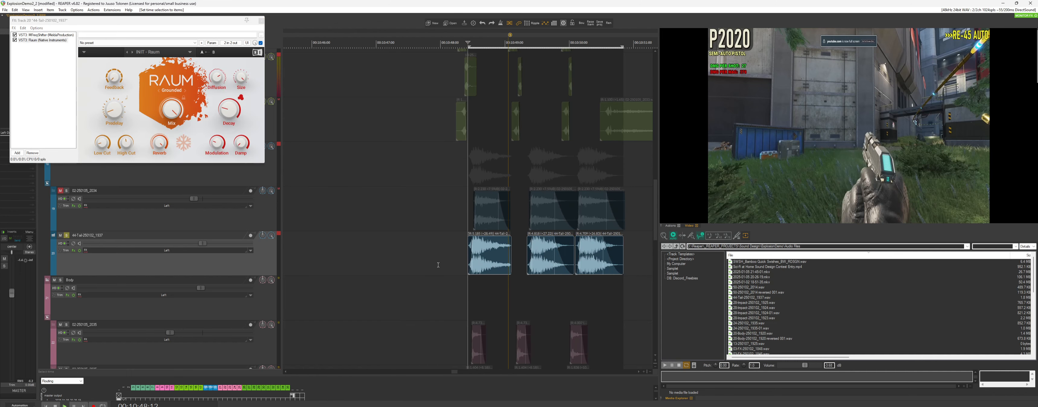
scroll(438, 265, down, 2)
click(42, 35)
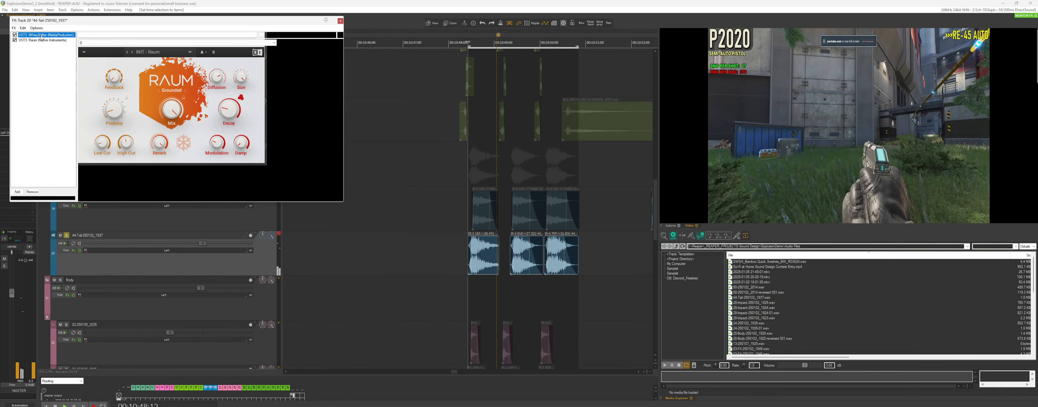
click(14, 35)
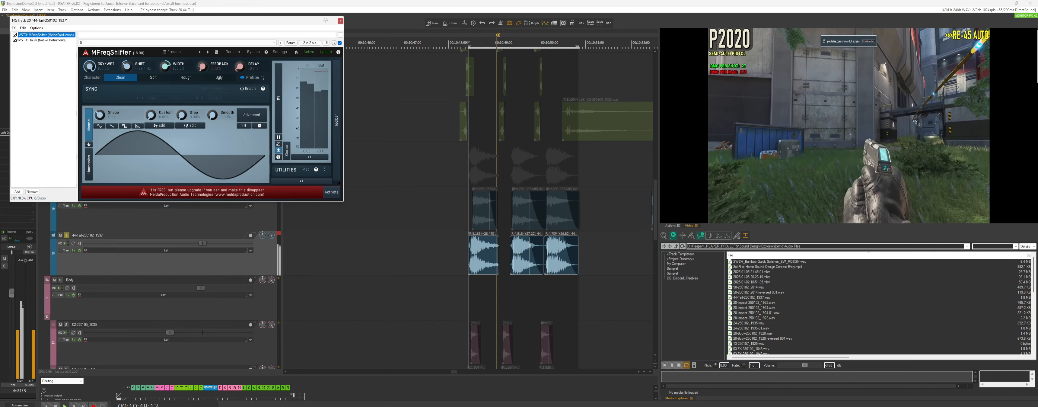
click(340, 21)
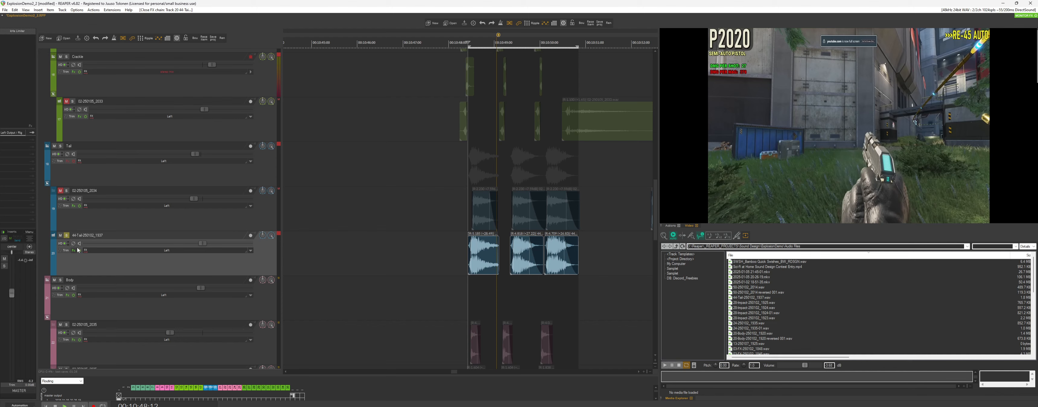
Reopen the 44-Tail-250102_1937 effect chain and try out the Raum reverb's Mix amount during playback.
click(78, 250)
click(42, 40)
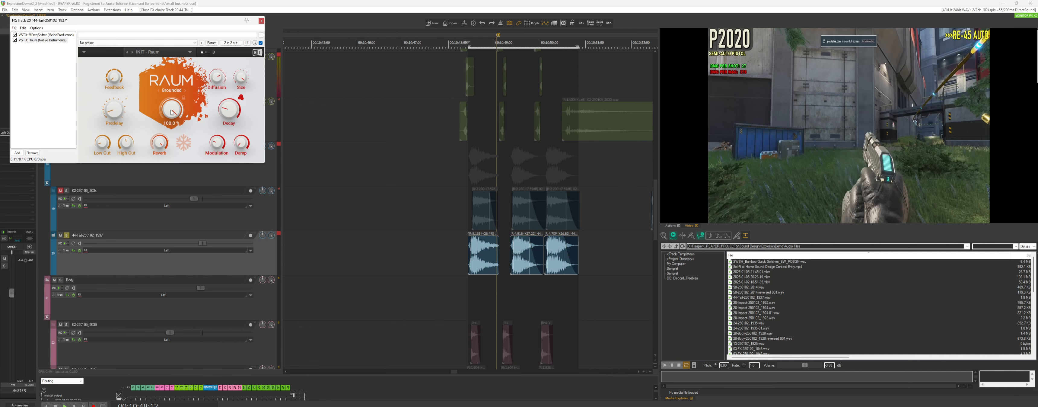
key(space)
drag(172, 113, 179, 104)
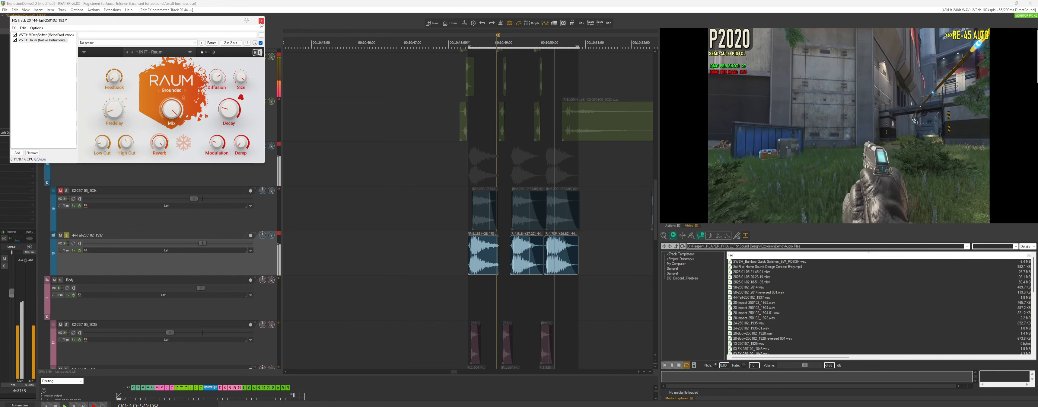
key(Escape)
click(432, 230)
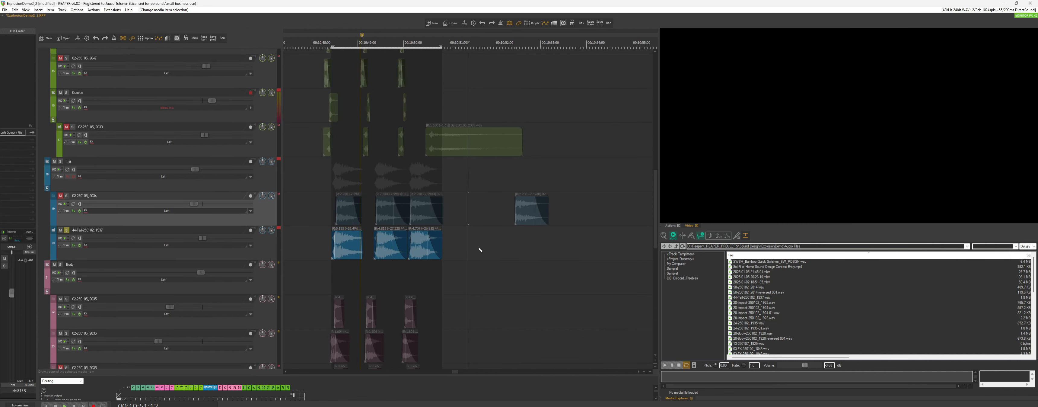
Unsolo the 44-Tail-250102_1937 track, unmute the 02-250105_2034 track and re-enable the Tail folder's effects.
click(318, 235)
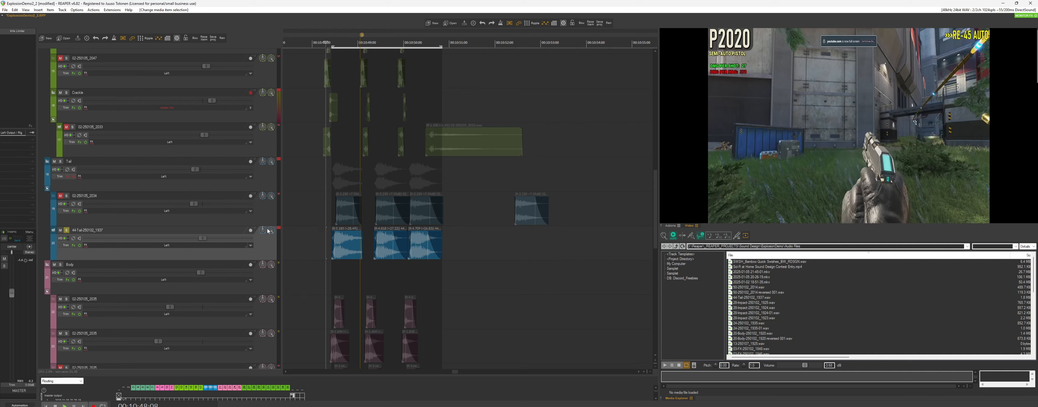
click(67, 230)
click(60, 196)
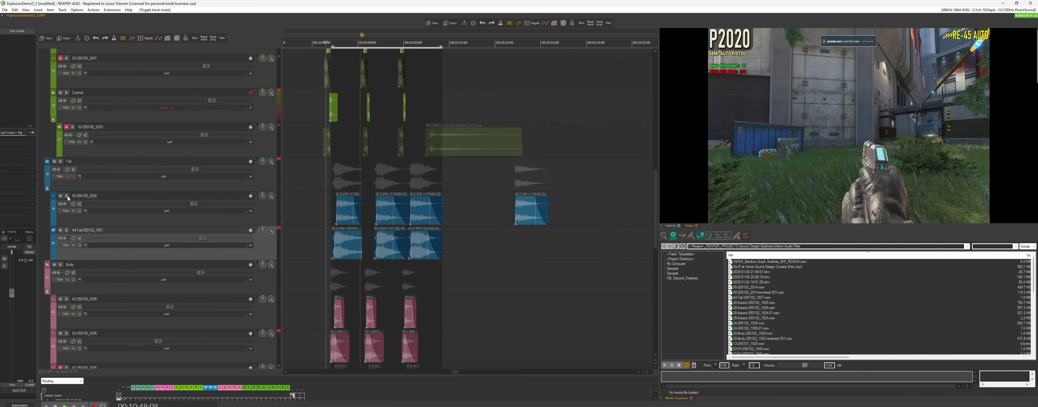
click(67, 177)
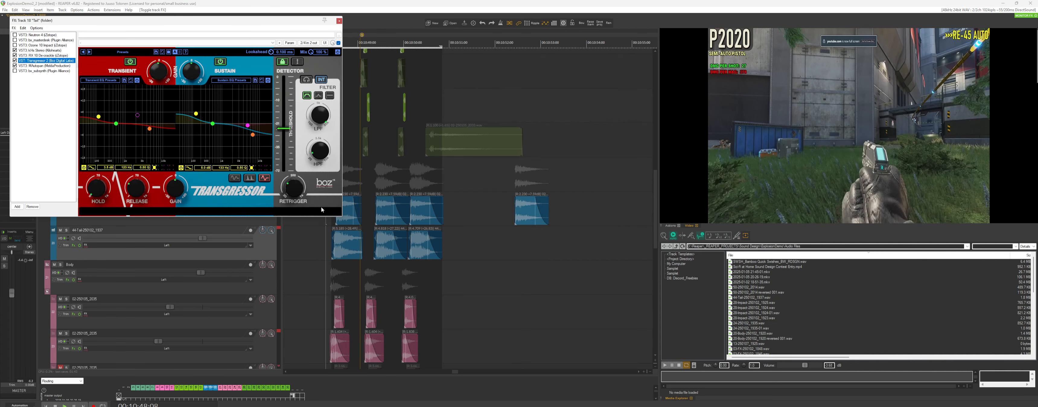
Review the 44-Tail-250102_1937 track's Raum reverb and delete the leftover 02-250105_2034 item after the gunshots.
click(73, 239)
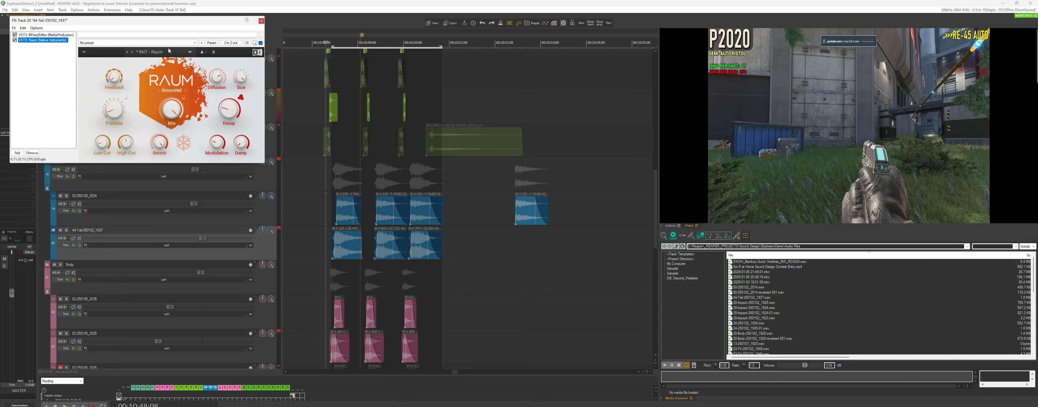
click(261, 20)
key(Delete)
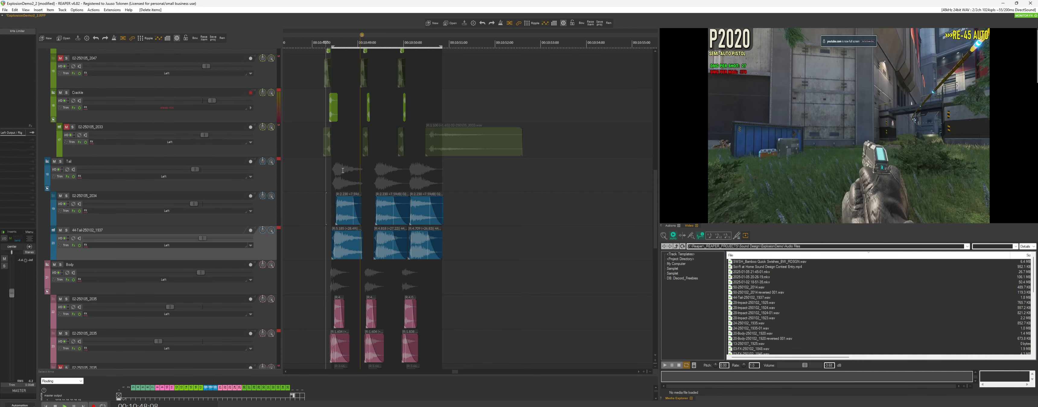
Solo the Tail folder, toggle its kHs Stereo effect during playback and adjust the effect's Width.
click(54, 174)
click(60, 161)
click(67, 176)
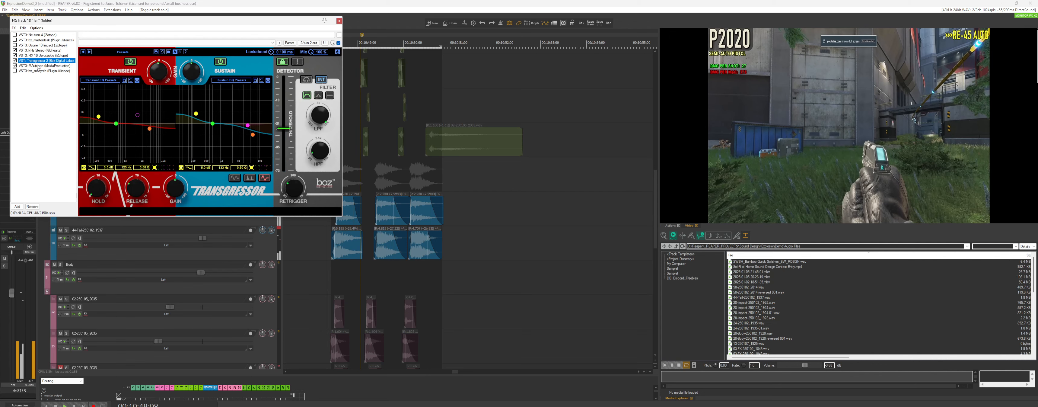
click(38, 50)
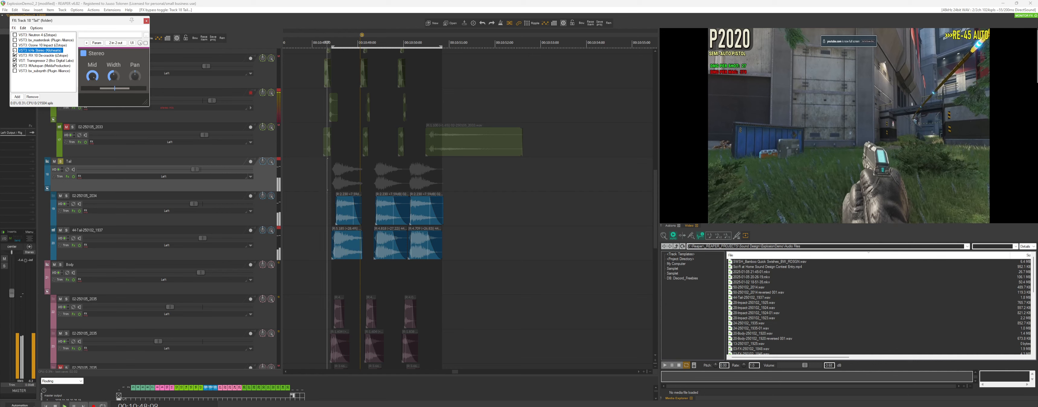
click(15, 50)
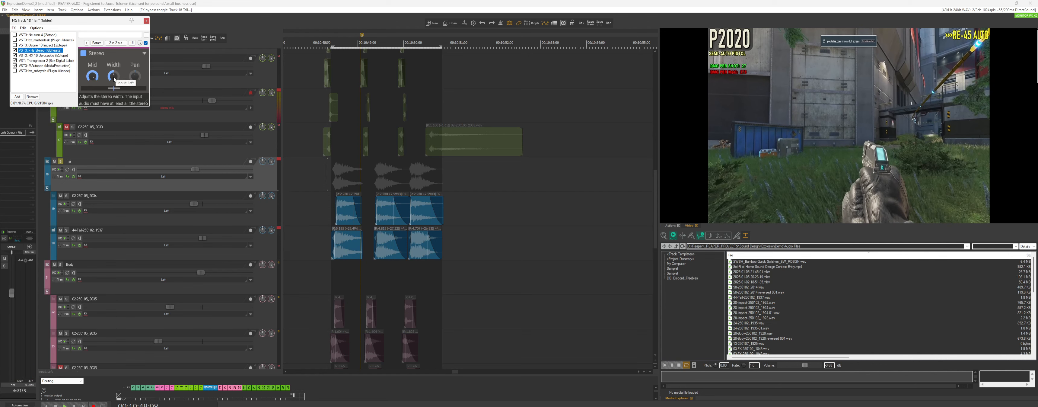
drag(114, 78, 114, 76)
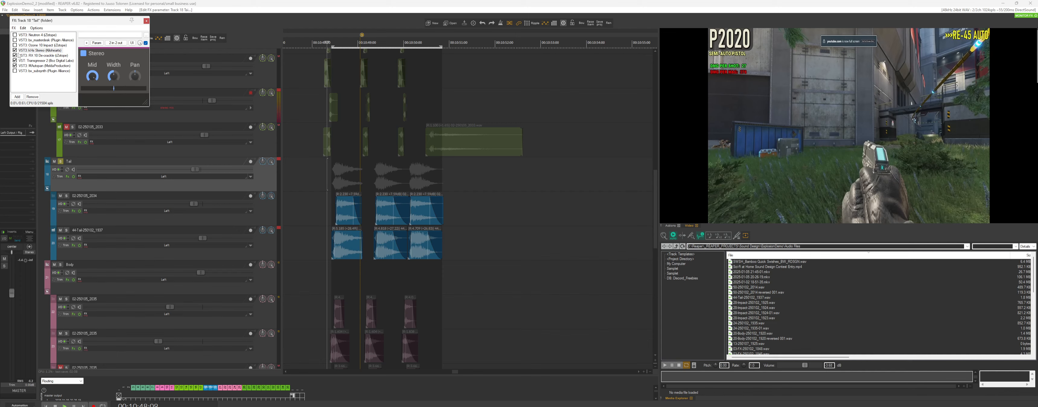
Toggle the RX 10 De-crackle effect on the Tail folder off and on to compare its sound.
click(30, 55)
click(15, 55)
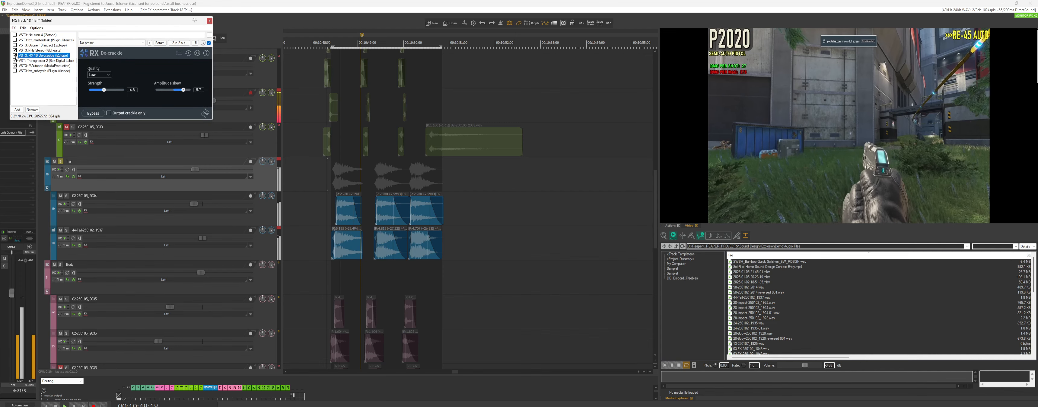
click(15, 56)
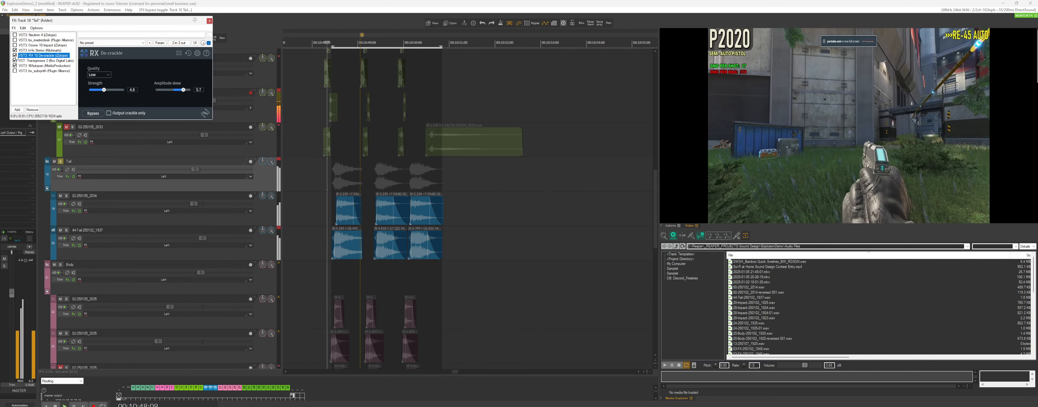
Open Transgressor 2 in the Tail folder's chain and show the parameter modulation of its Transient Level.
click(33, 61)
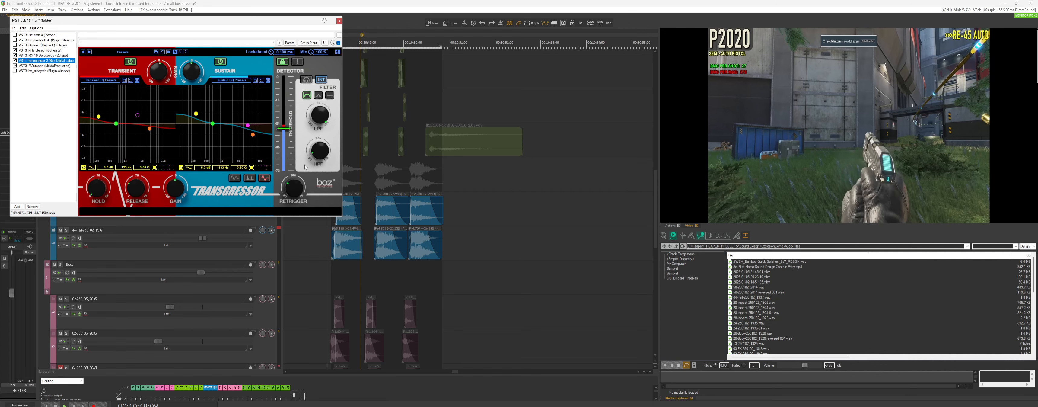
drag(170, 21, 192, 119)
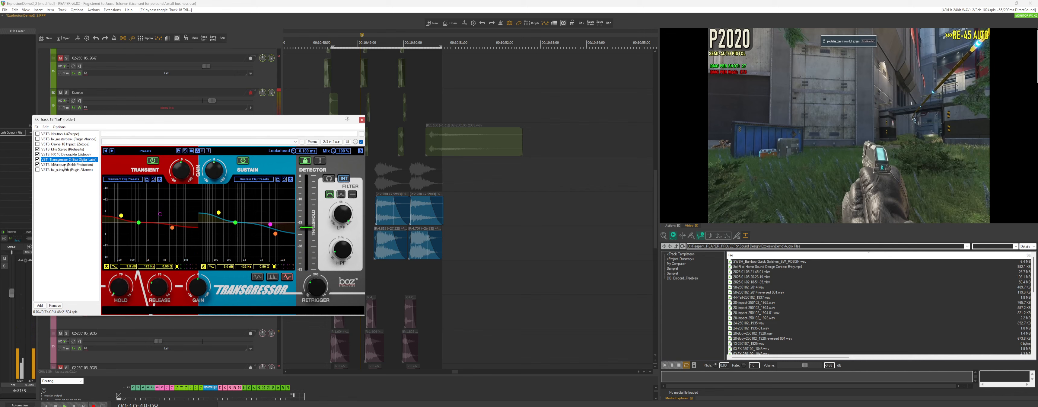
click(184, 172)
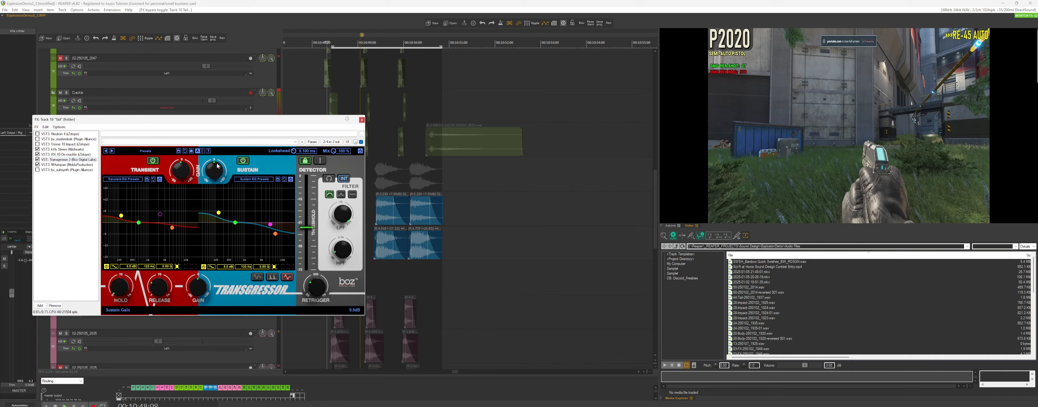
click(313, 142)
click(326, 169)
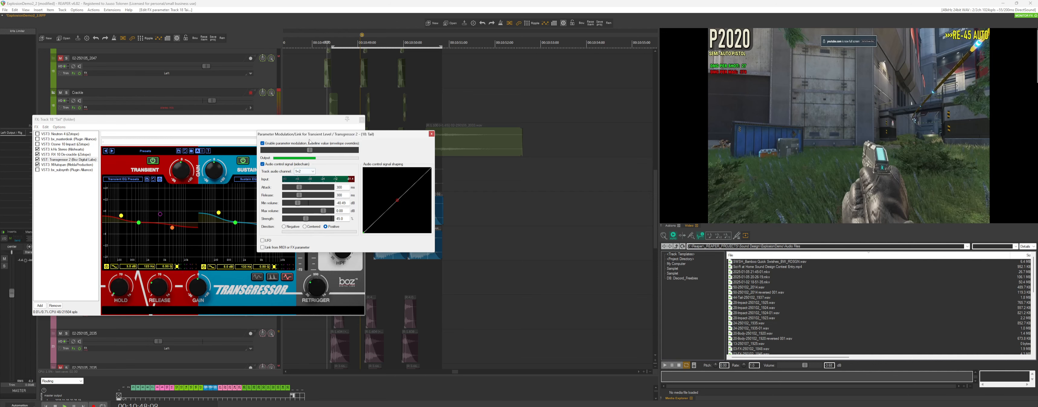
Arrange the modulation and effect windows side by side and watch the Transient Level modulation during playback.
drag(309, 134, 456, 172)
drag(261, 119, 242, 101)
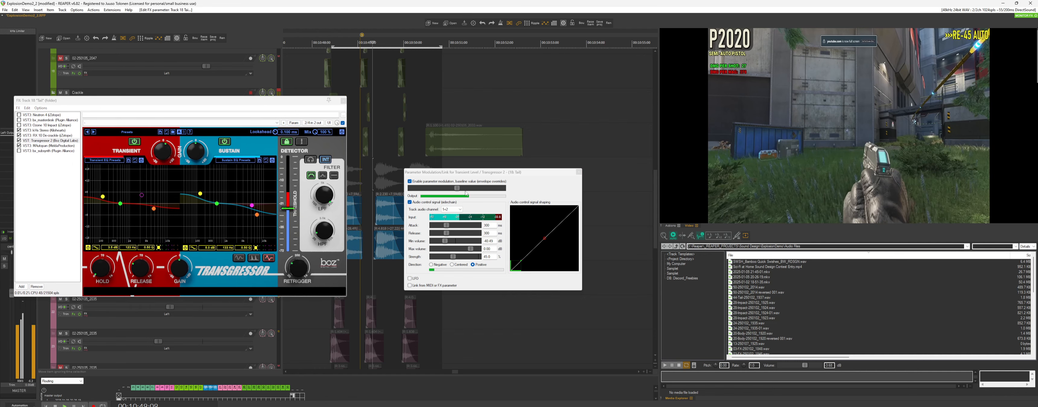
drag(456, 176, 466, 241)
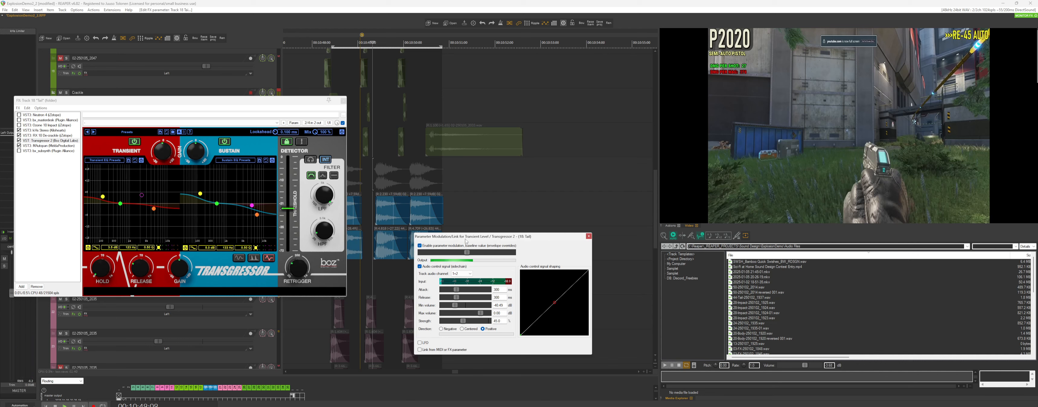
Switch off the Transient Level's sidechain control and parameter modulation and try Transgressor 2's Transient Gain by hand during playback.
click(420, 266)
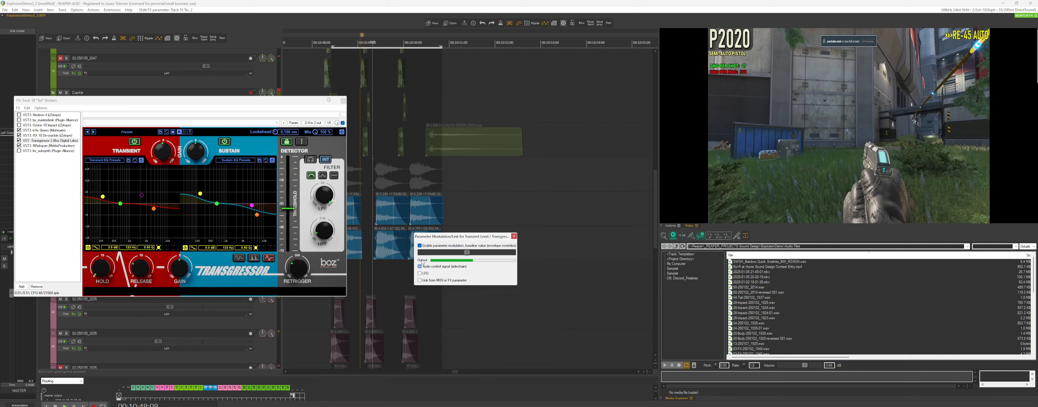
click(167, 150)
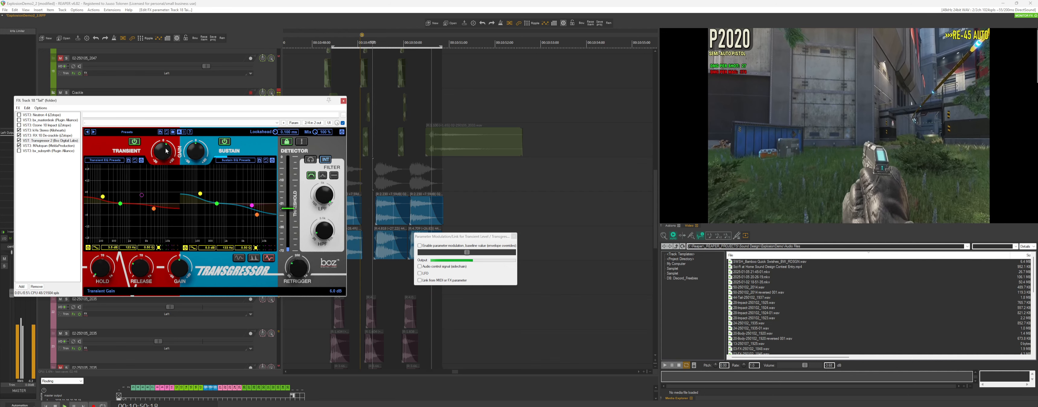
scroll(439, 184, down, 2)
scroll(439, 184, up, 2)
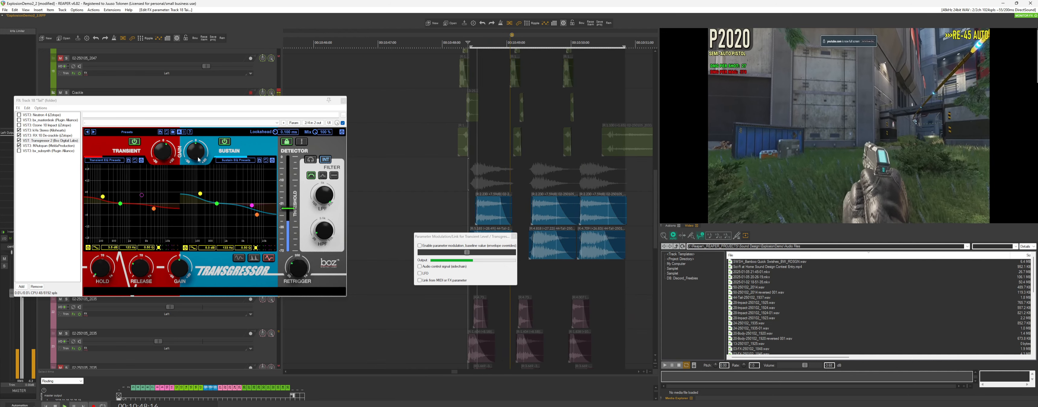
drag(135, 100, 172, 229)
Mute the first track in the Tail folder and audition the remaining Tail layer while trying the Transient Gain.
click(60, 196)
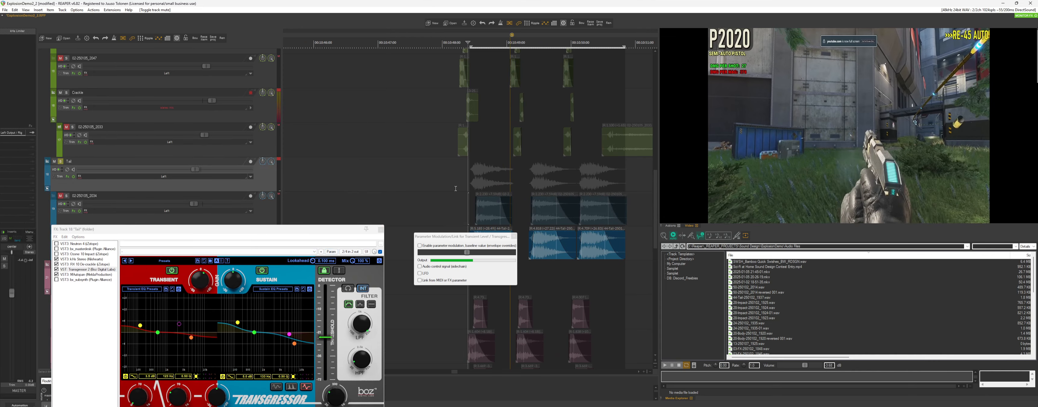
scroll(501, 190, down, 2)
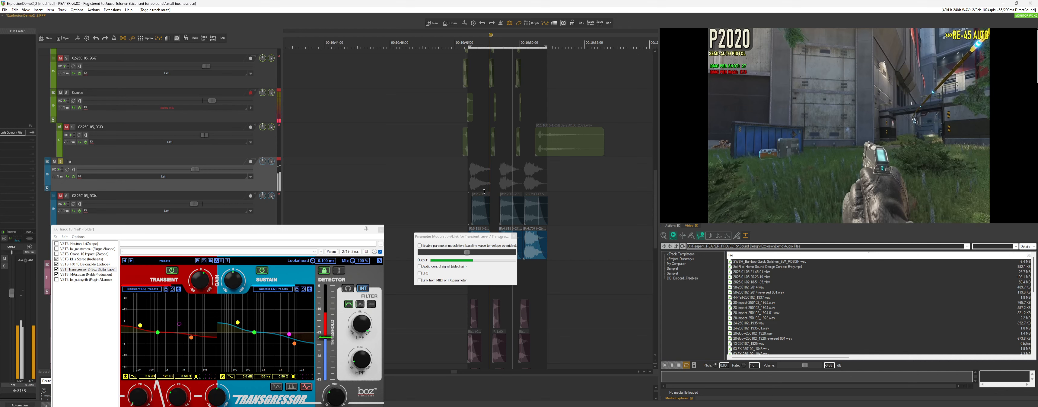
scroll(507, 180, up, 2)
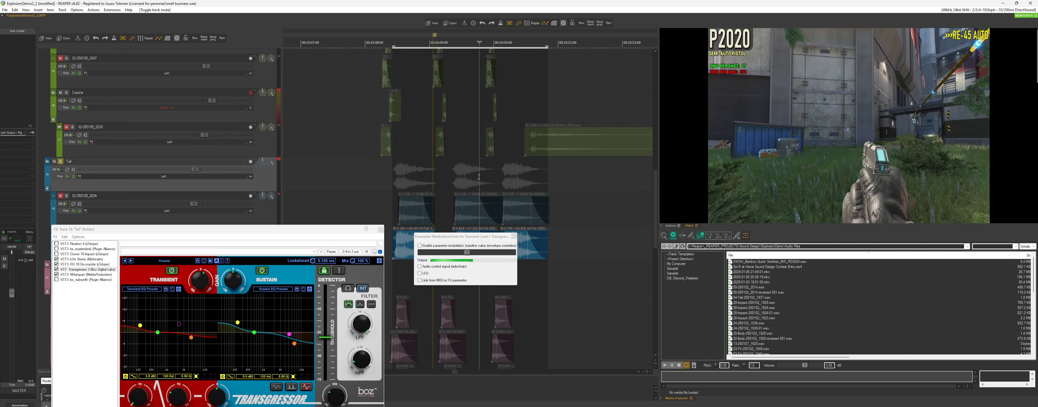
click(394, 179)
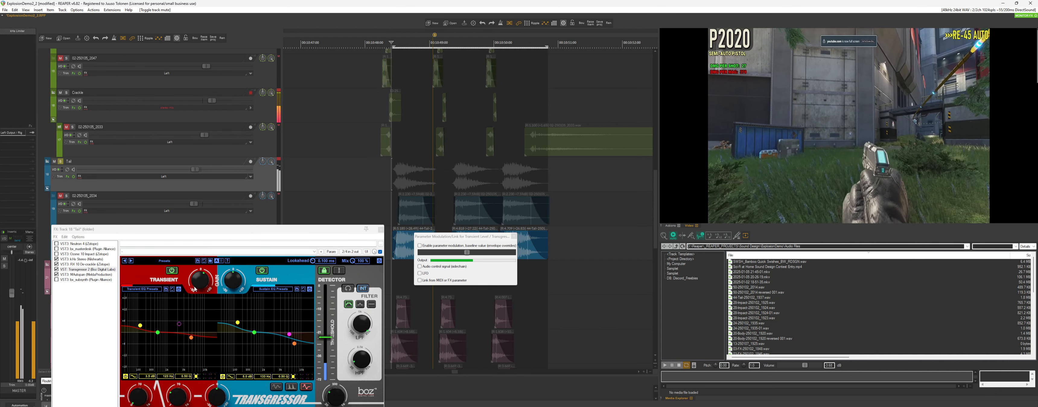
click(203, 278)
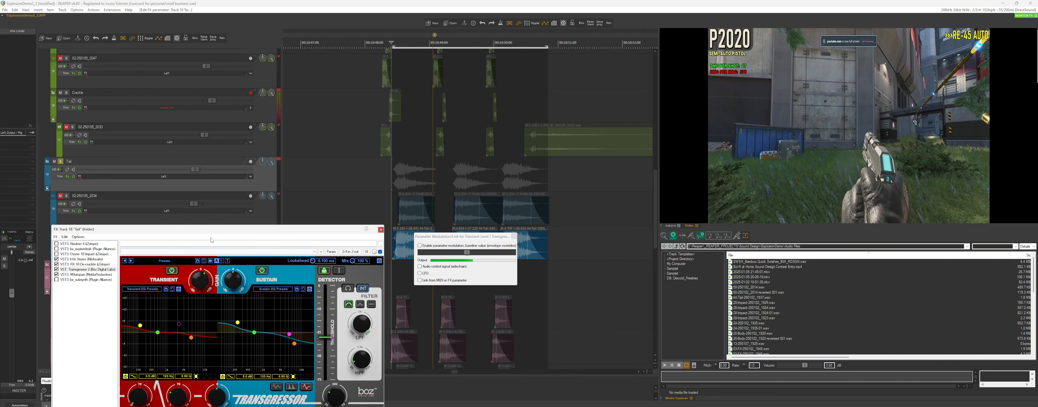
Re-enable the Transient Level's parameter modulation and its audio control signal.
drag(210, 229, 181, 178)
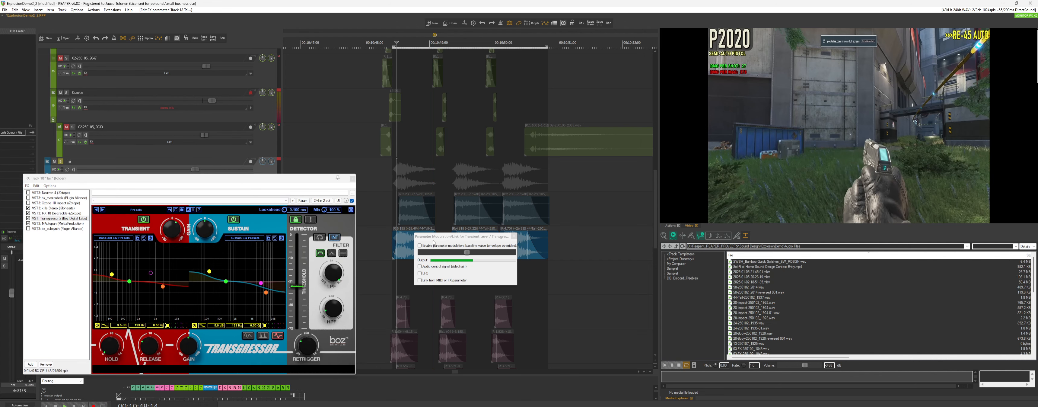
click(425, 246)
click(419, 266)
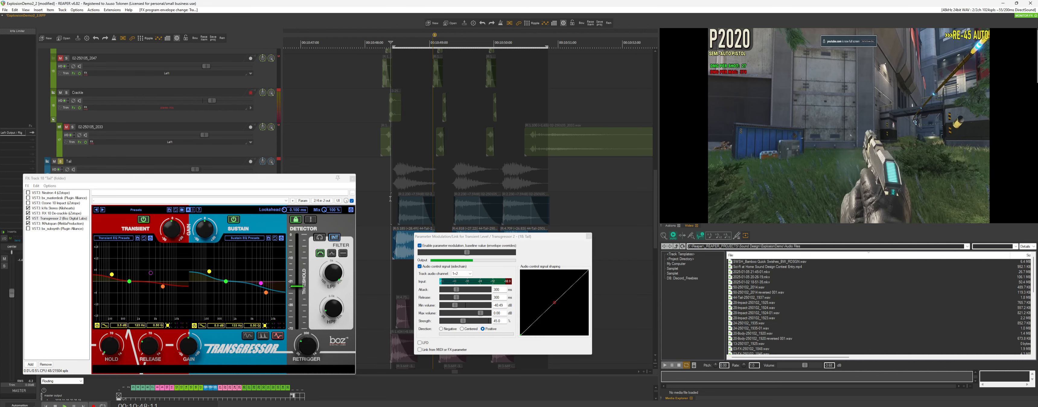
Lower the modulation's Min volume slightly, raise its Strength and play the Tail to hear the change.
key(space)
drag(455, 304, 454, 306)
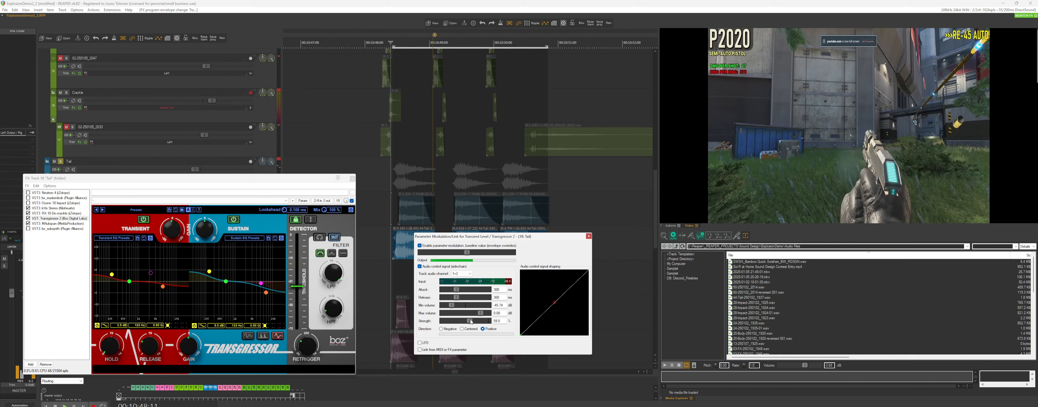
drag(471, 321, 475, 323)
click(407, 274)
key(space)
scroll(408, 274, up, 1)
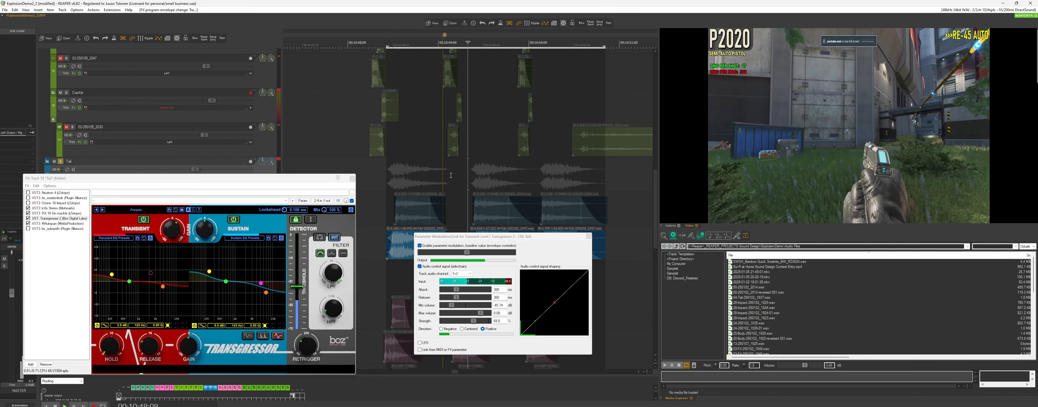
Compare the Tail with Transgressor 2 bypassed and active, and reduce the modulation's Attack, Release and Strength.
click(28, 219)
click(382, 173)
key(space)
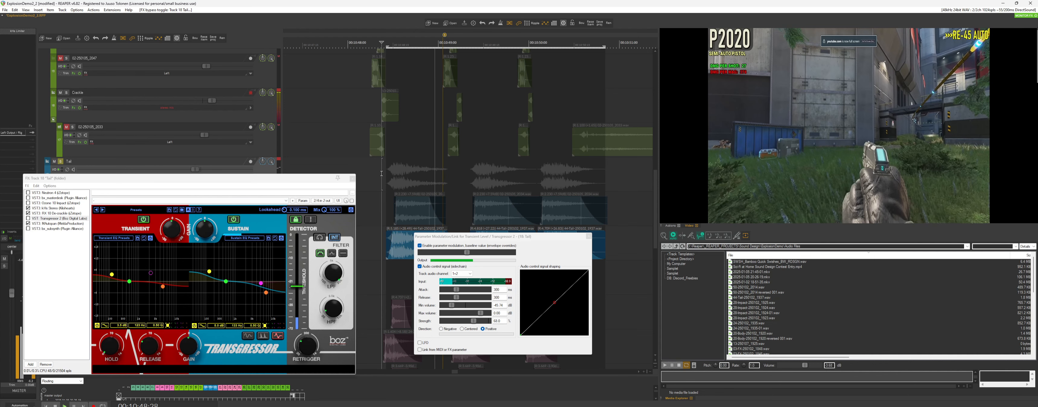
click(28, 218)
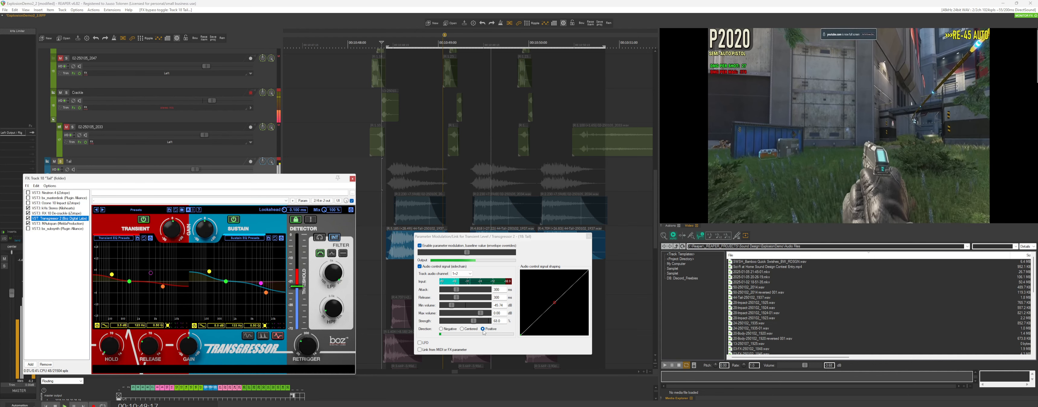
drag(474, 320, 470, 321)
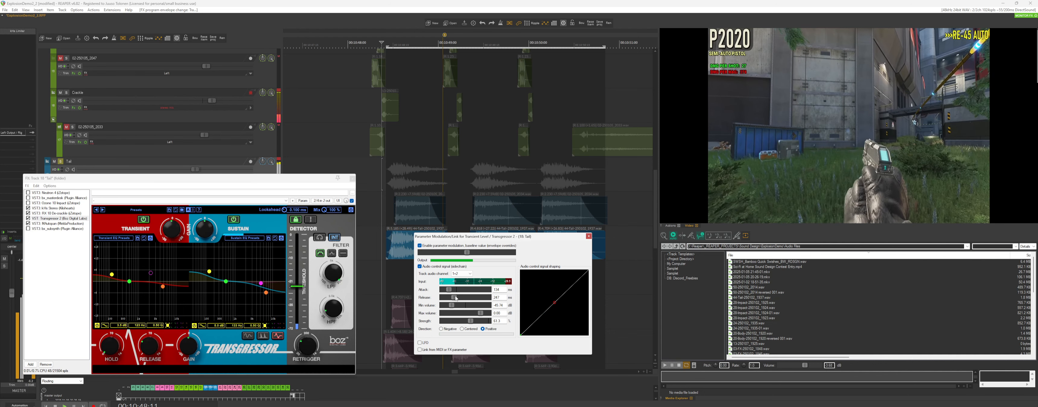
Toggle MAutopan off and on in the Tail folder's chain, adjust its Depth and close the effect and modulation windows.
click(58, 224)
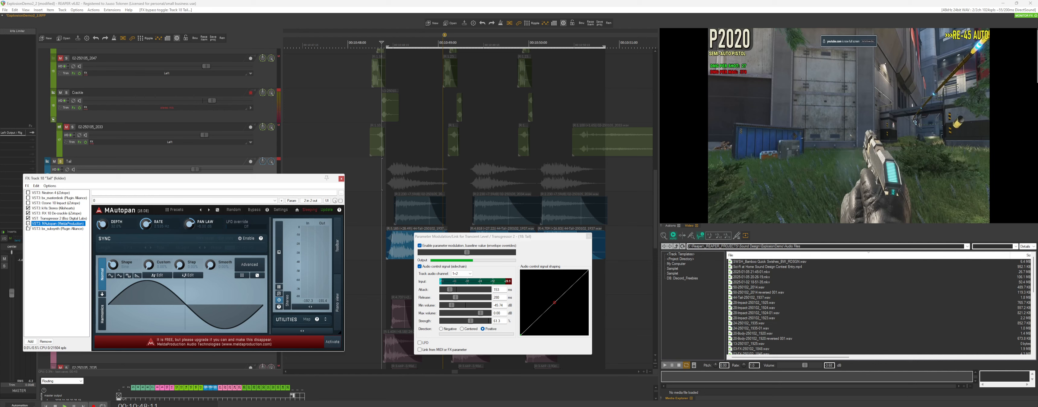
click(28, 224)
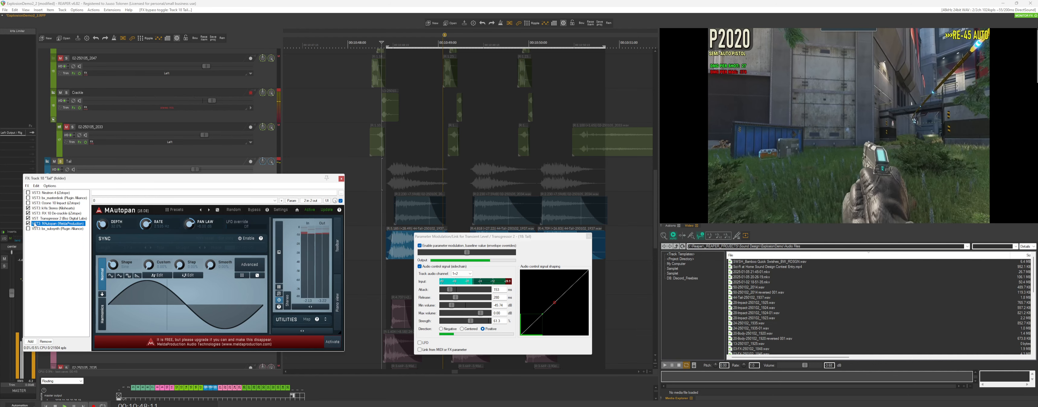
drag(104, 228, 105, 227)
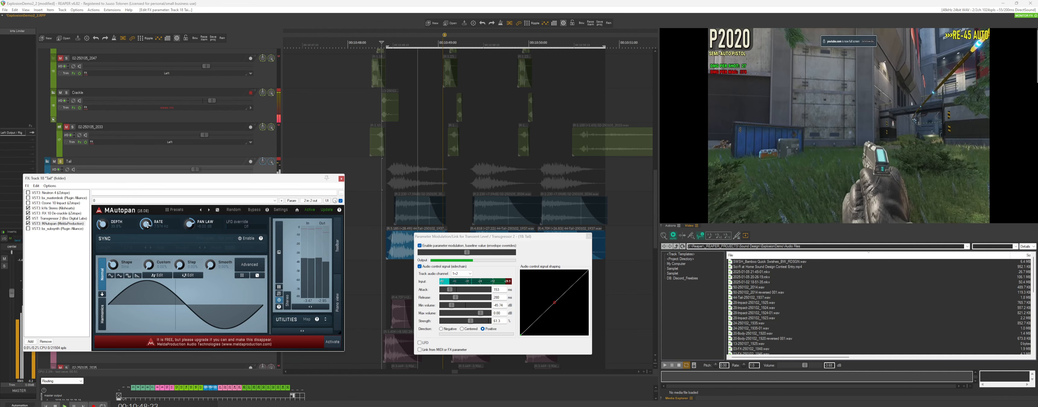
click(341, 178)
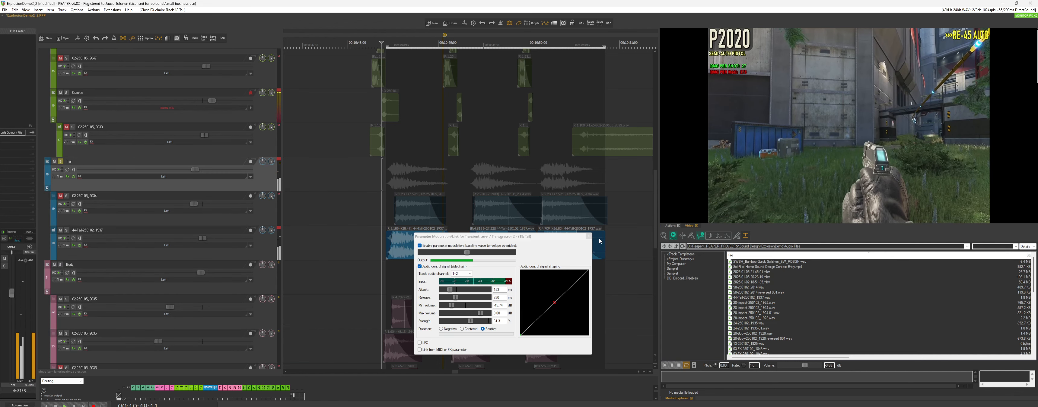
key(Escape)
Unsolo the Tail folder and play the shots in the full mix.
click(456, 229)
scroll(165, 210, down, 4)
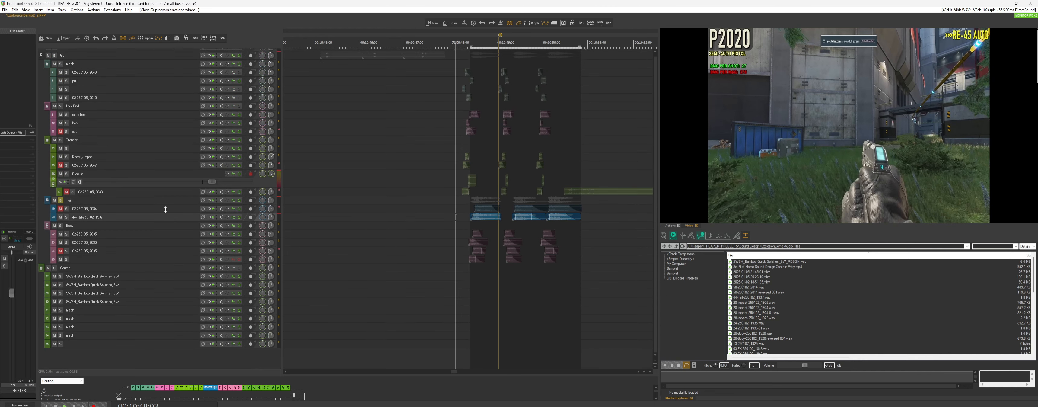
click(60, 200)
key(space)
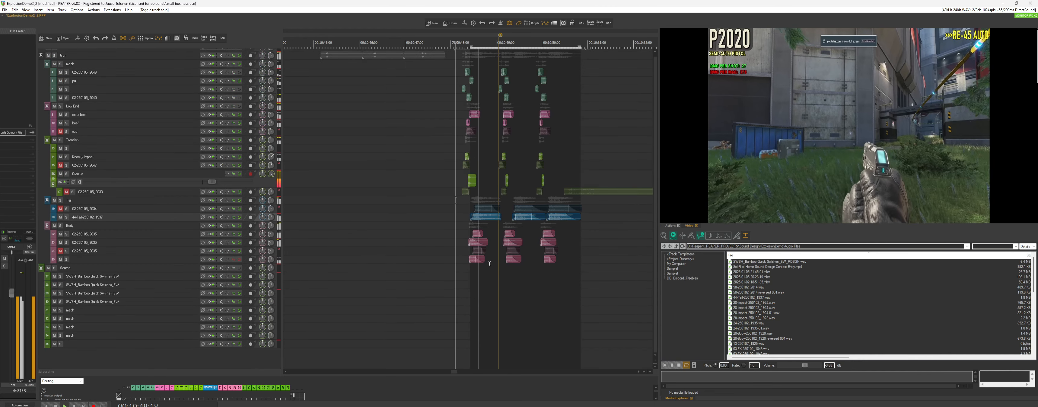
key(space)
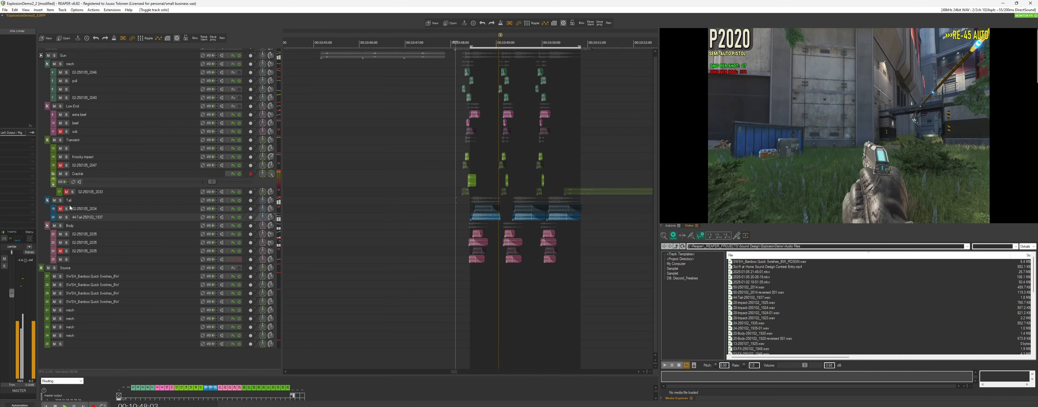
Unmute the first track in the Tail folder and replay the shots with all layers.
click(60, 208)
key(space)
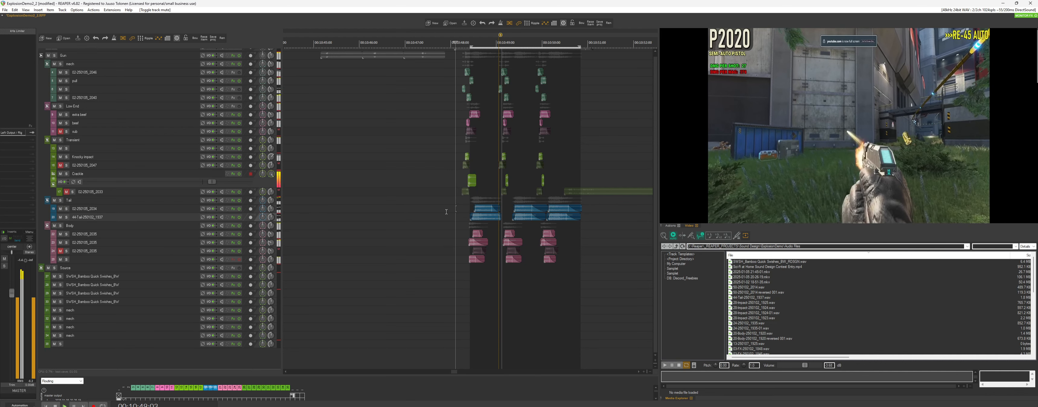
scroll(445, 213, down, 3)
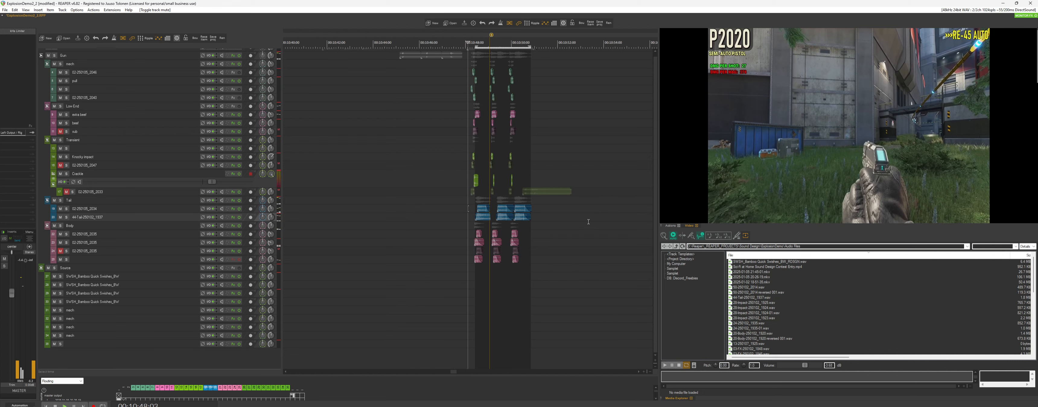
key(space)
click(472, 211)
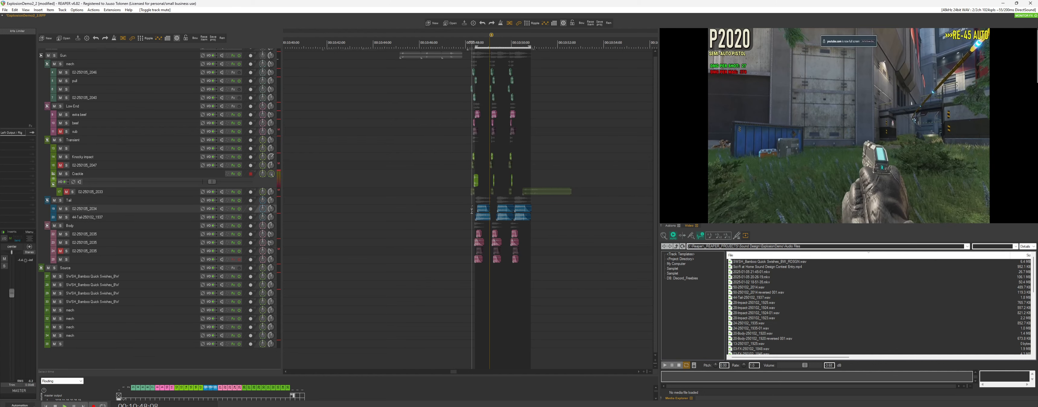
click(233, 217)
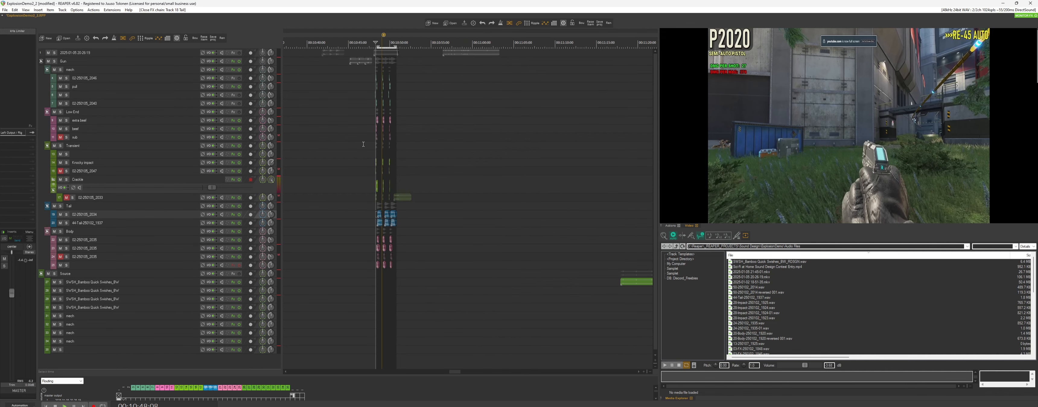
scroll(363, 144, up, 2)
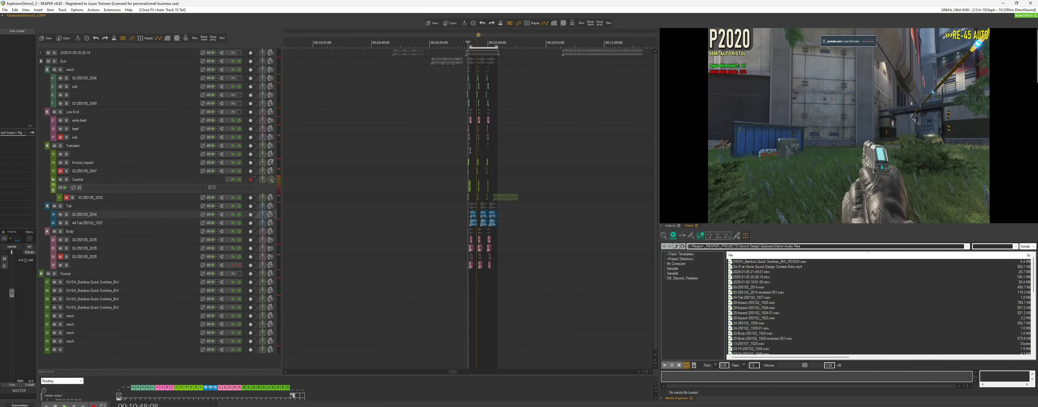